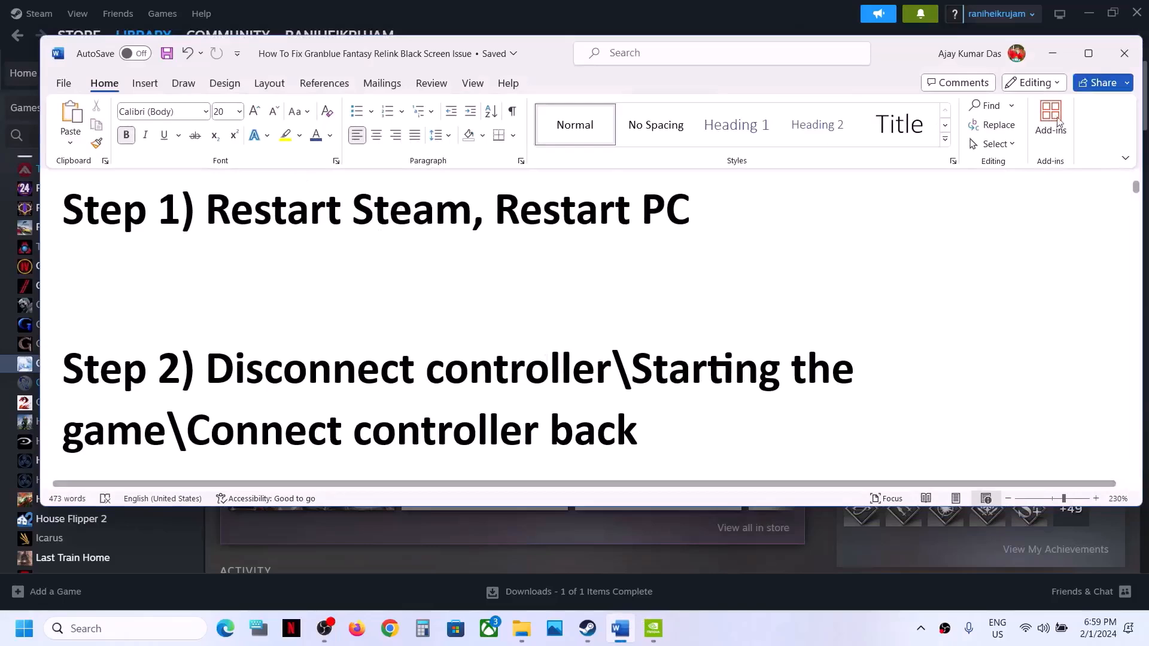
Switch from the Word guide to Steam and check where the client's Exit command is, without exiting
click(1053, 60)
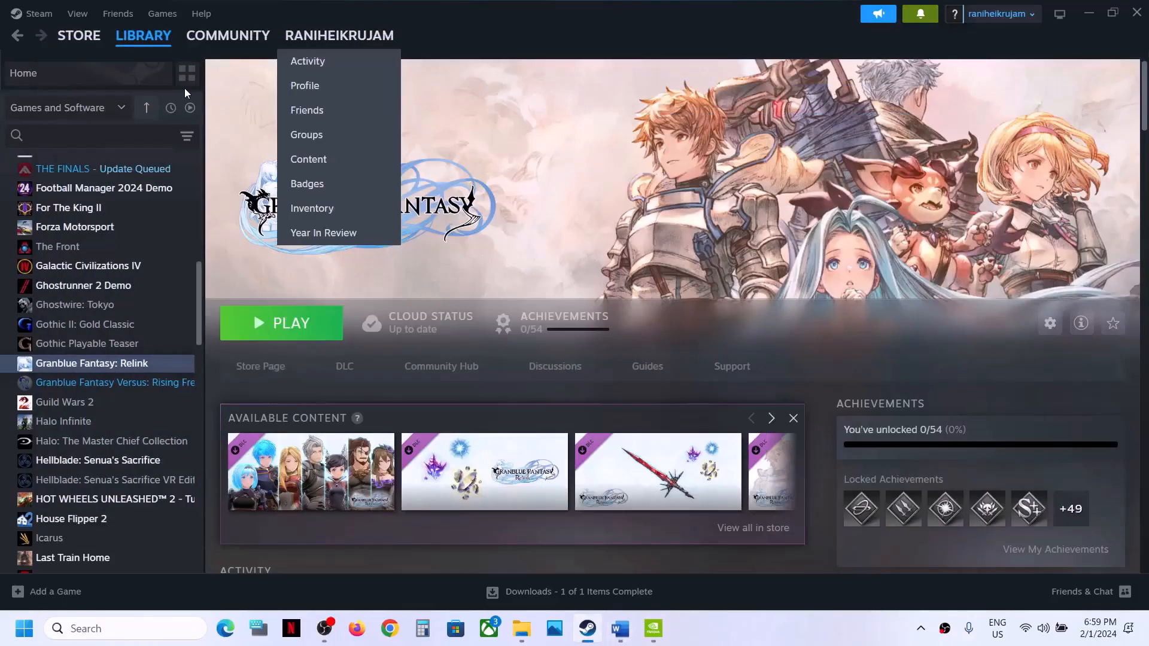
click(33, 13)
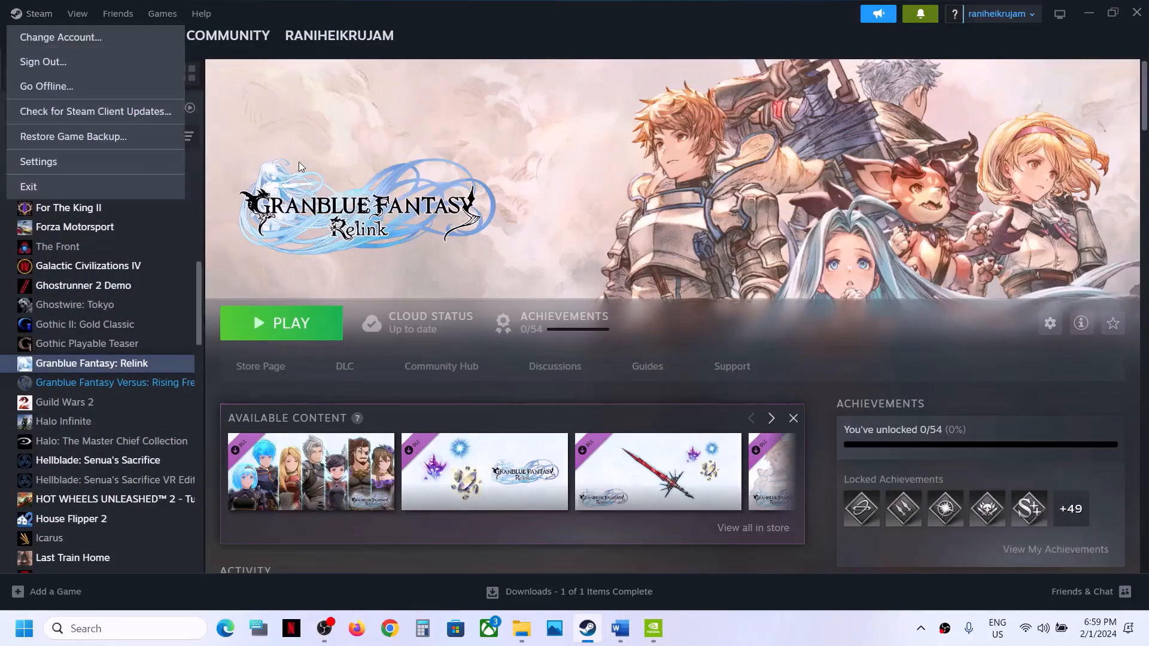
click(352, 85)
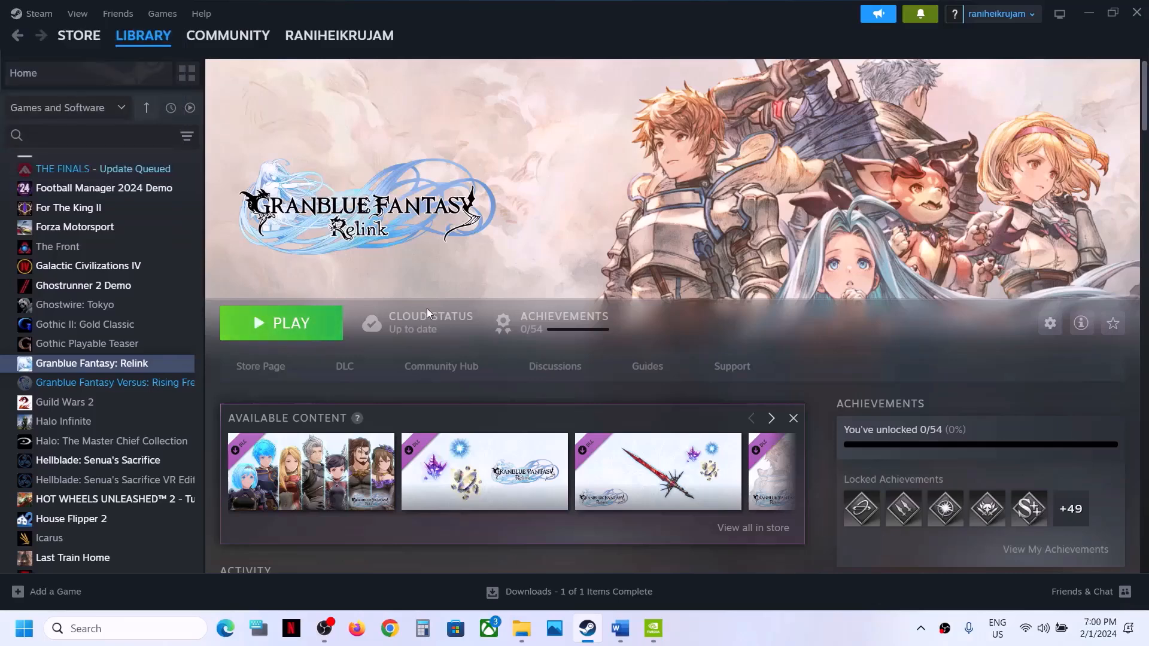
Revisit the restart instruction in the Word guide, and view the Windows power options without restarting the PC
click(620, 629)
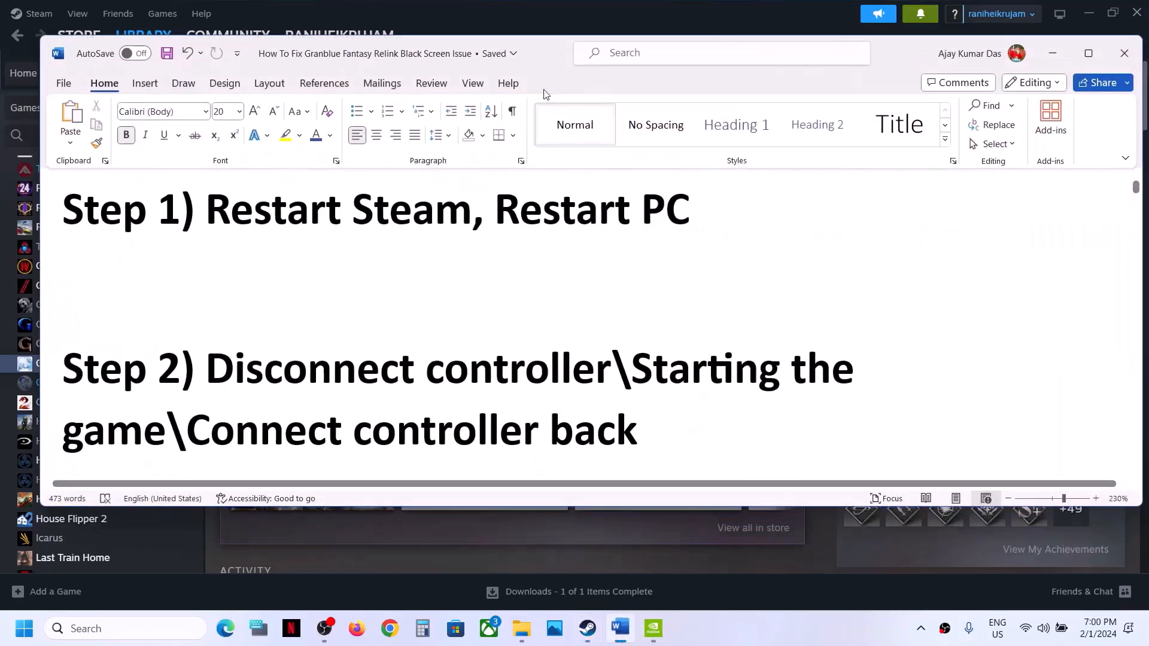
click(622, 5)
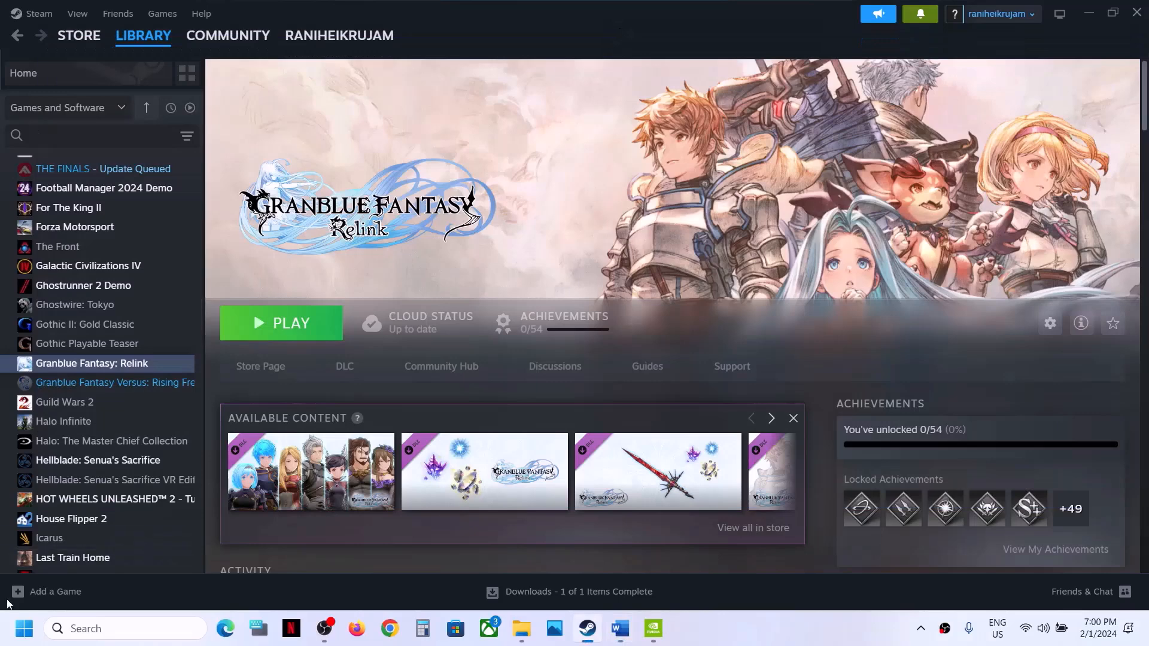
click(24, 628)
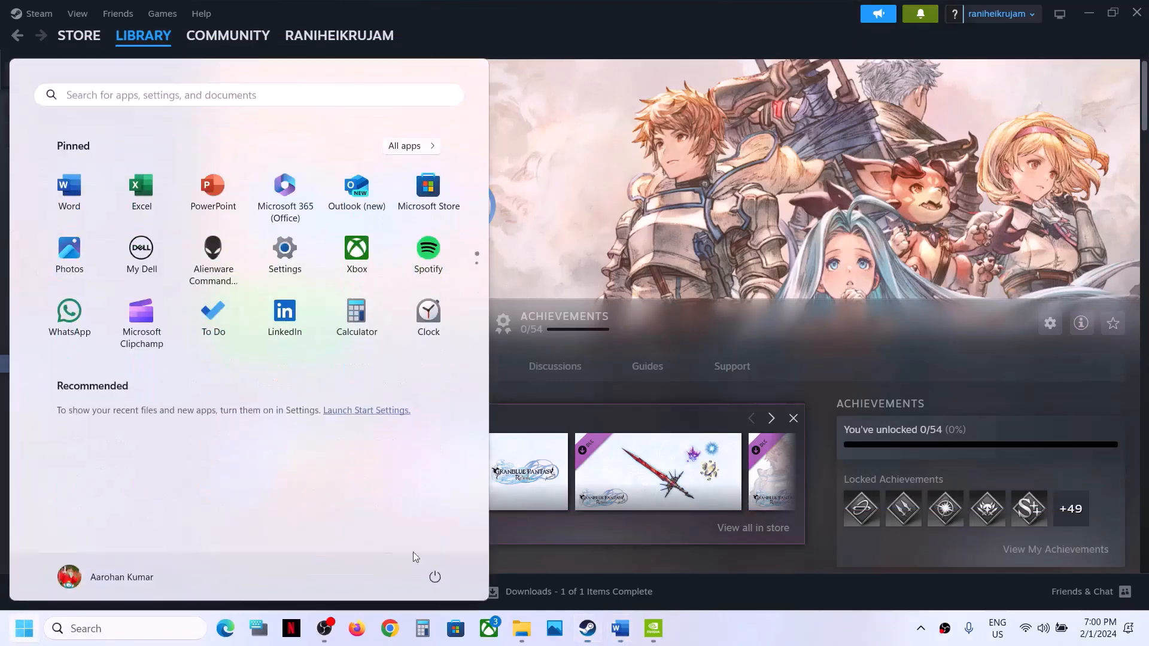
click(435, 577)
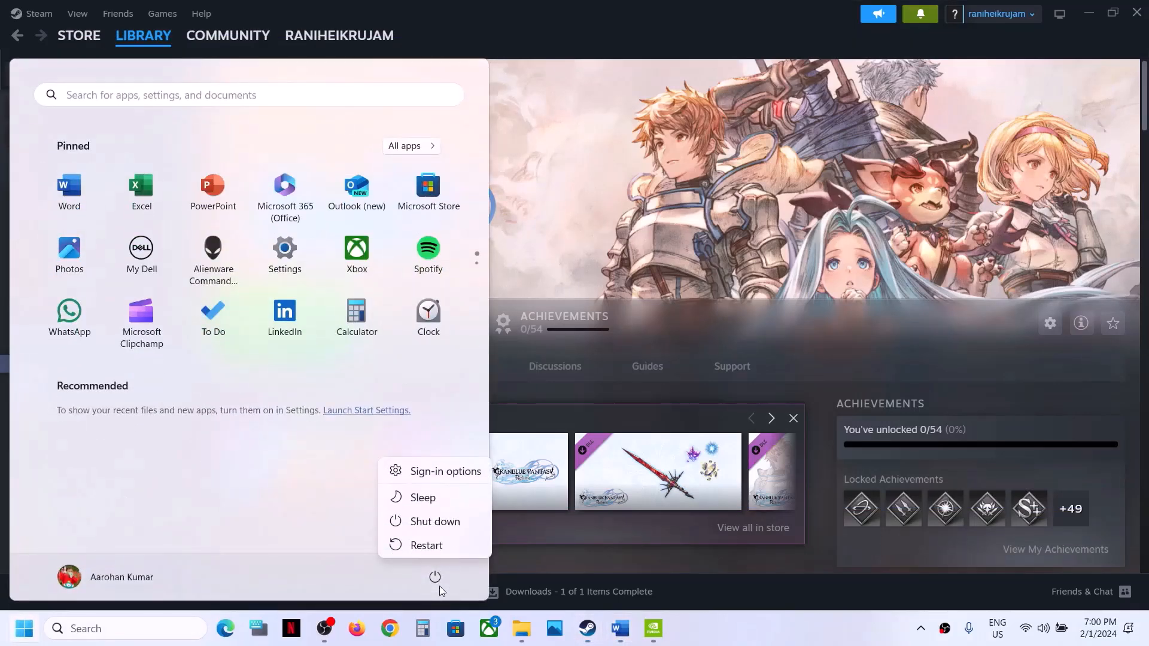
click(616, 195)
click(616, 195)
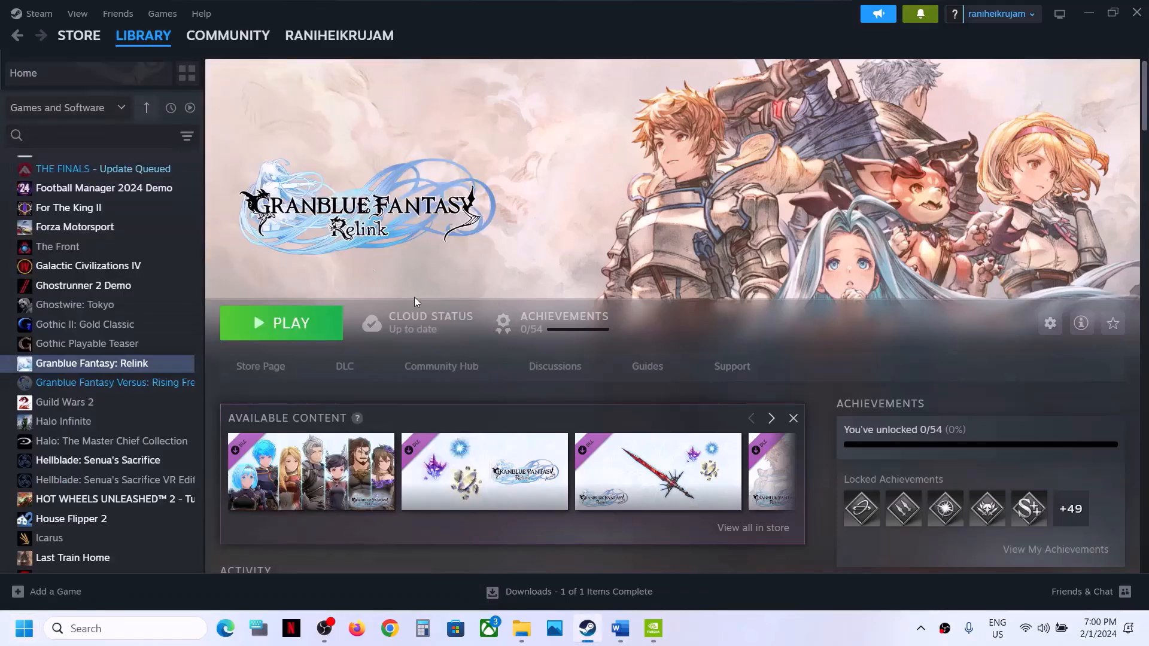
Switch to the Word guide and read Step 2 about disconnecting the controller, starting the game and reconnecting it
click(620, 628)
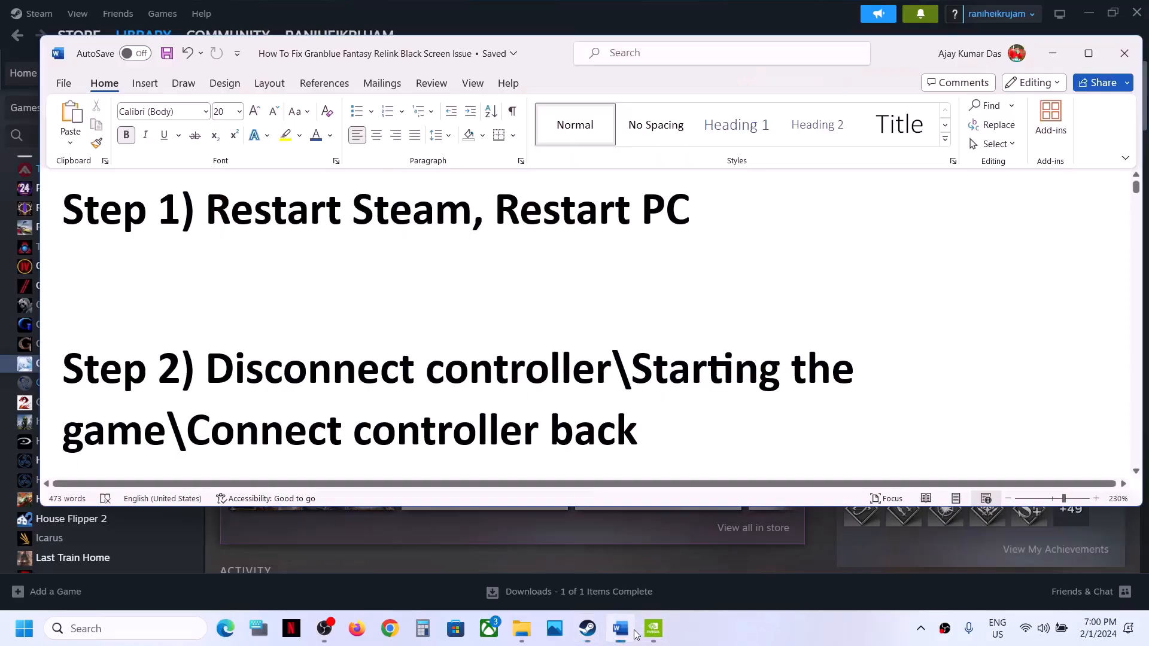
scroll(422, 347, down, 1)
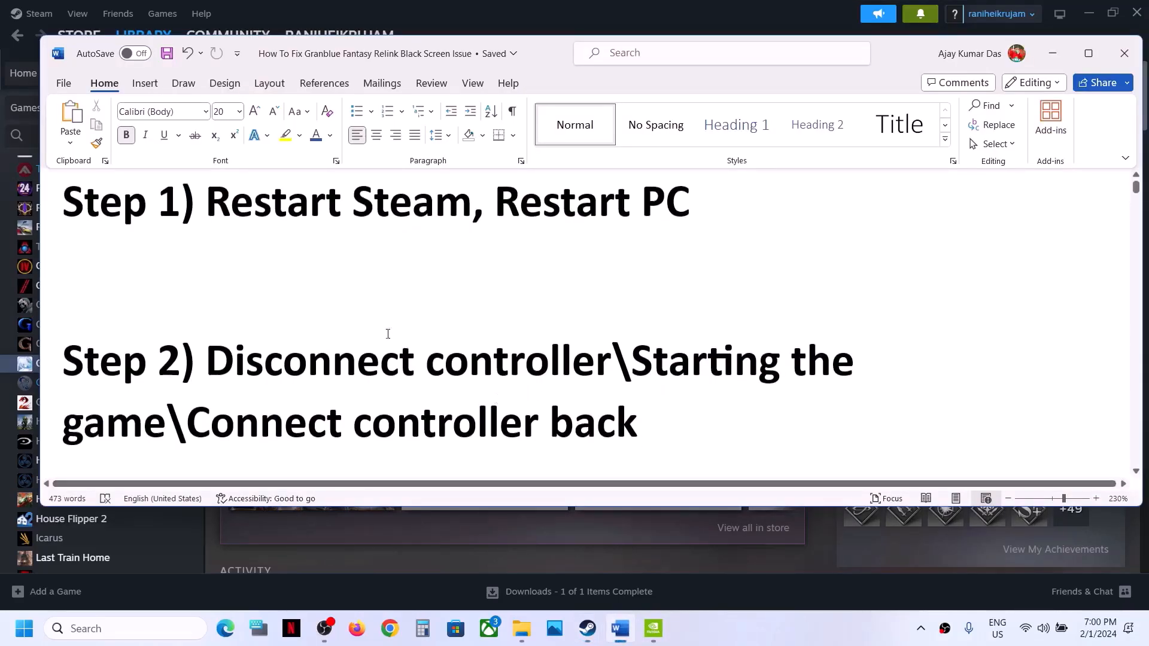
drag(211, 366, 610, 366)
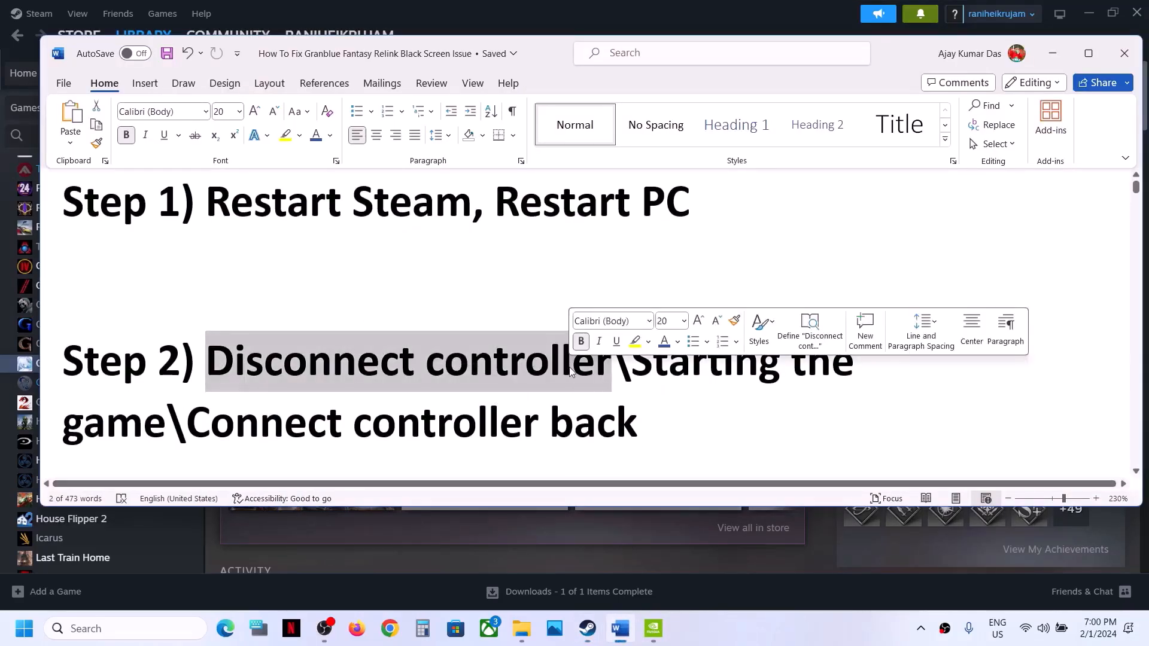
key(alt+Tab)
key(alt+Tab)
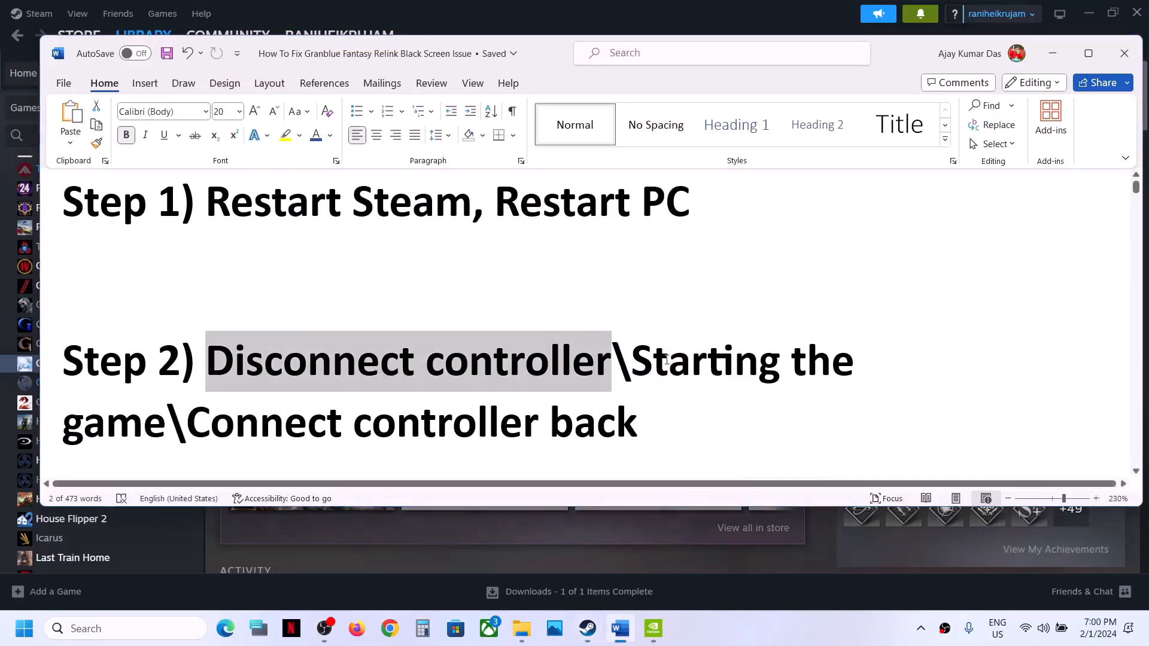
key(alt+Tab)
key(alt+Tab)
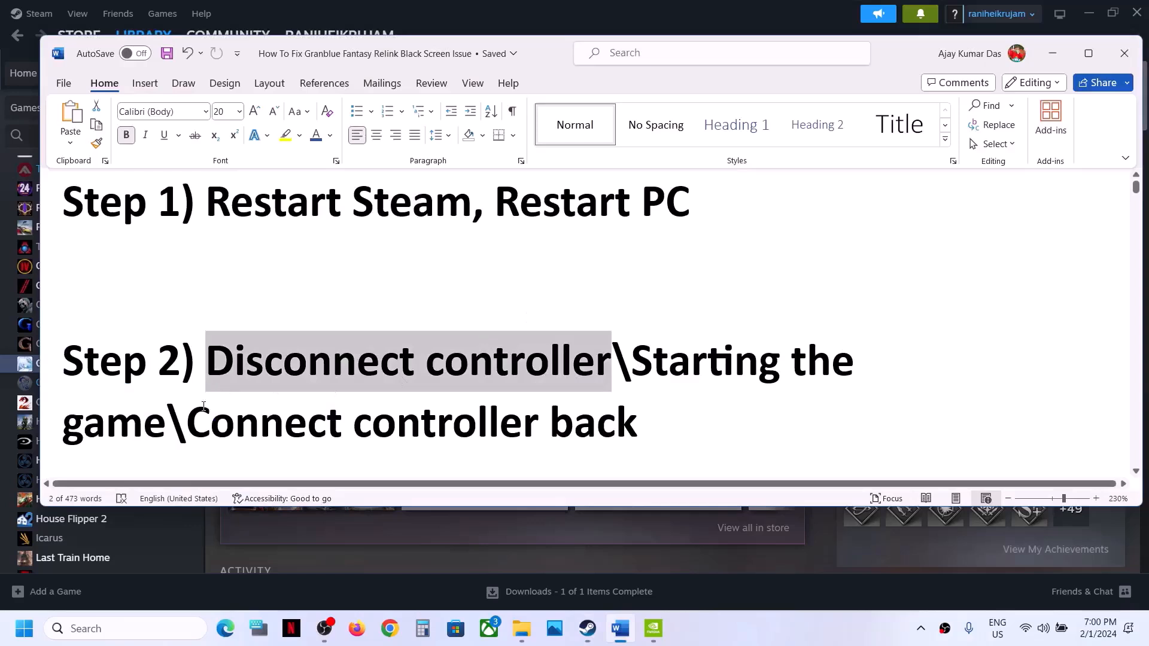
drag(192, 422, 635, 431)
click(359, 375)
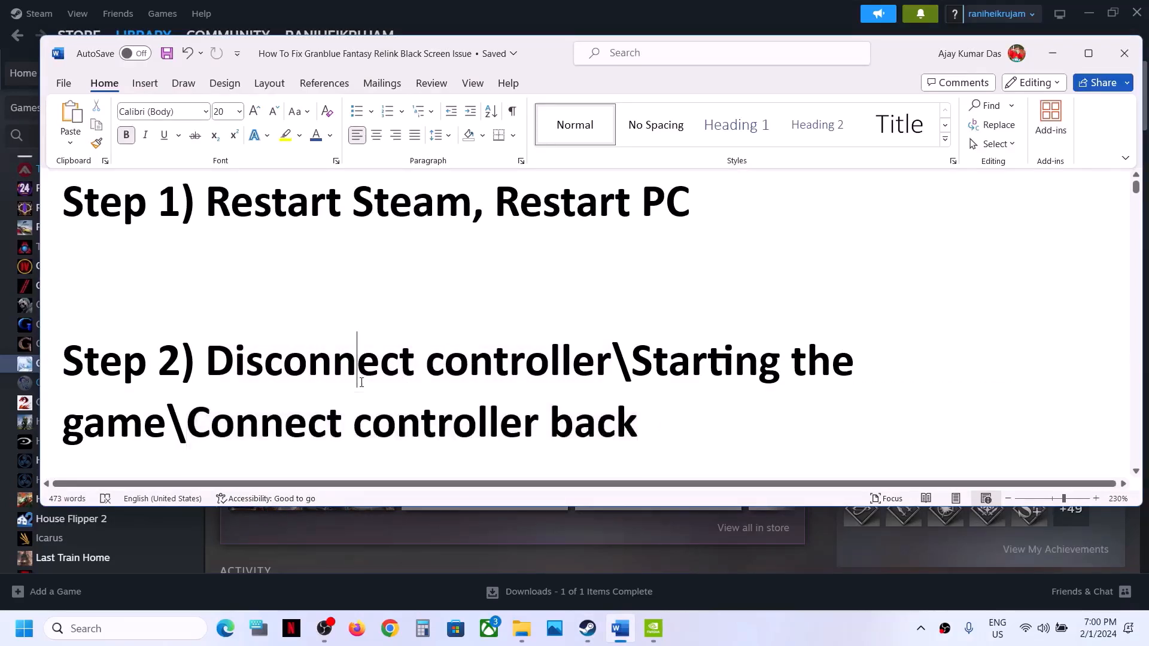
drag(217, 360, 505, 392)
Following Step 3 of the guide, switch to Steam and turn off the in-game Steam Overlay for Granblue Fantasy: Relink
scroll(313, 351, down, 4)
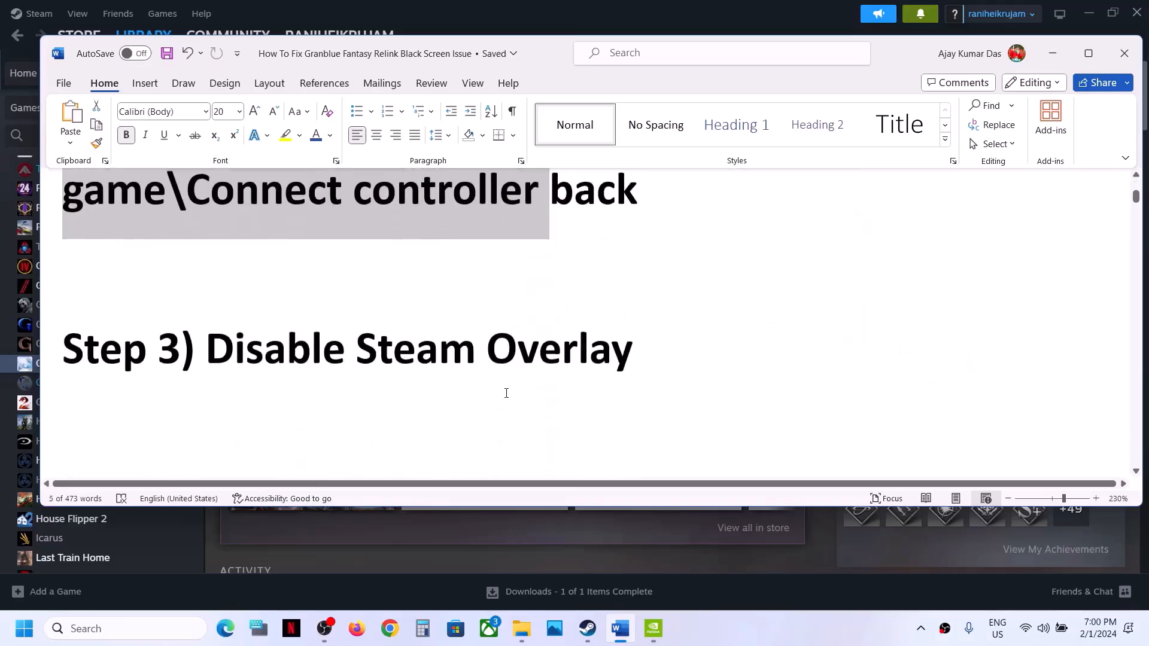
drag(239, 342, 634, 343)
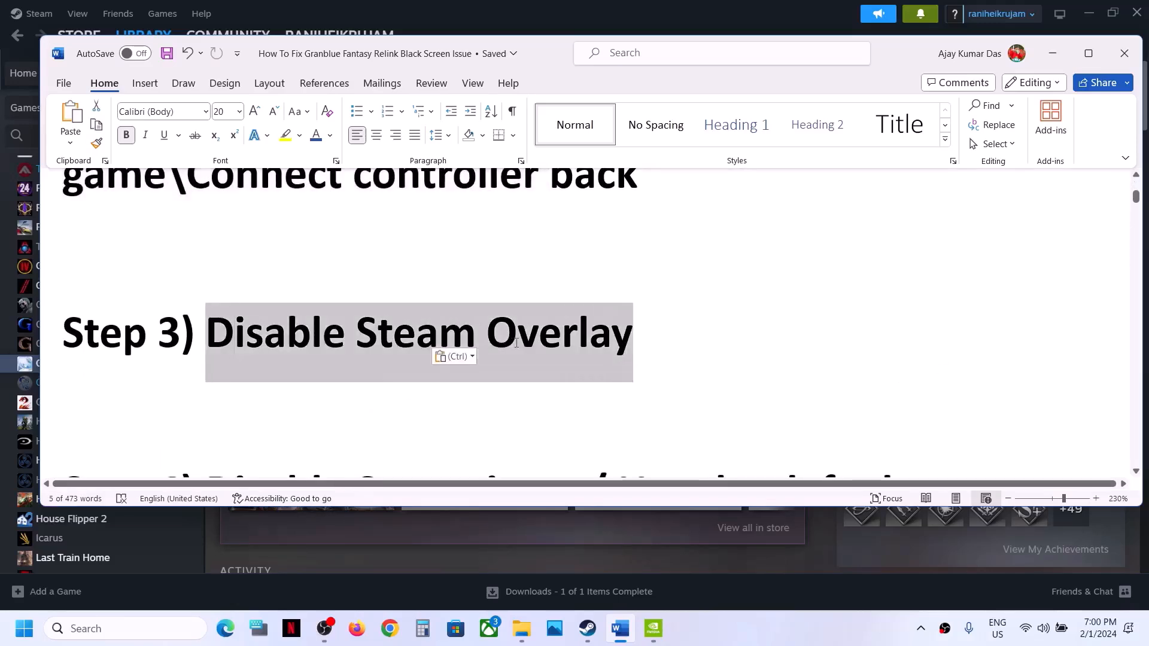
key(alt+Tab)
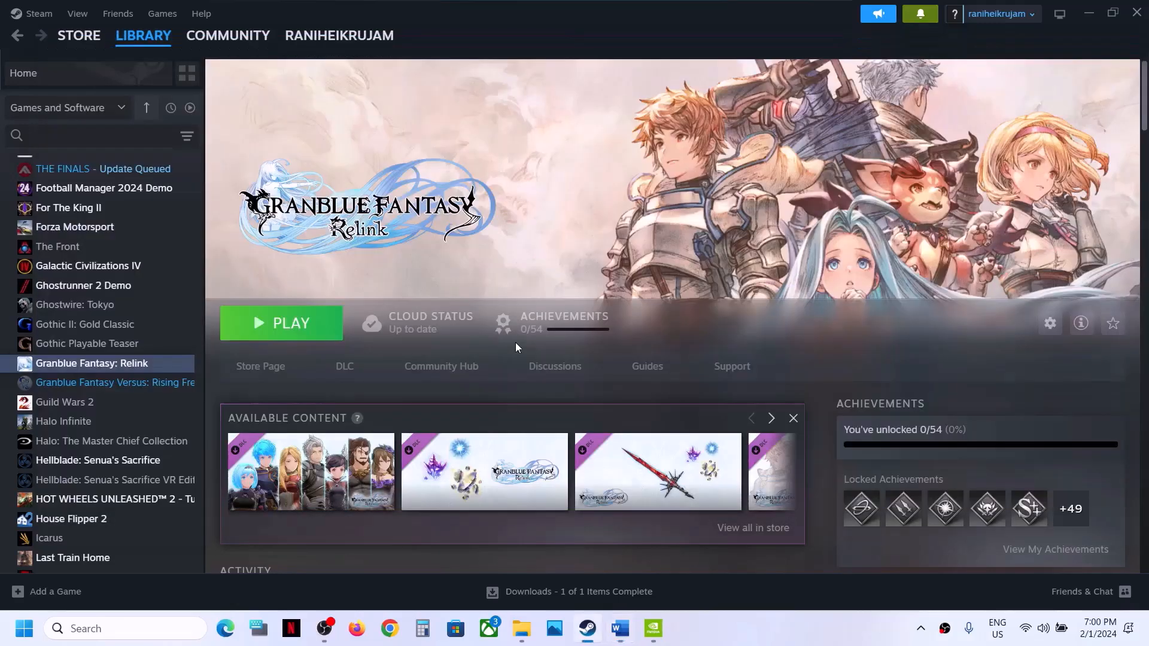
right_click(132, 374)
click(191, 480)
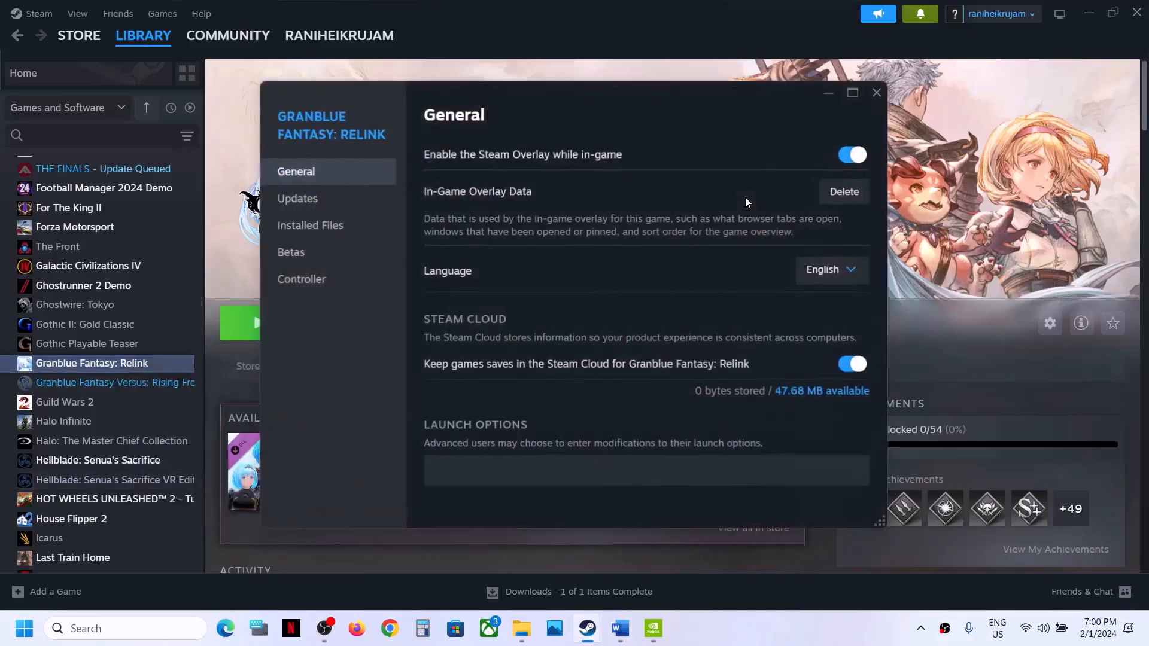
click(847, 157)
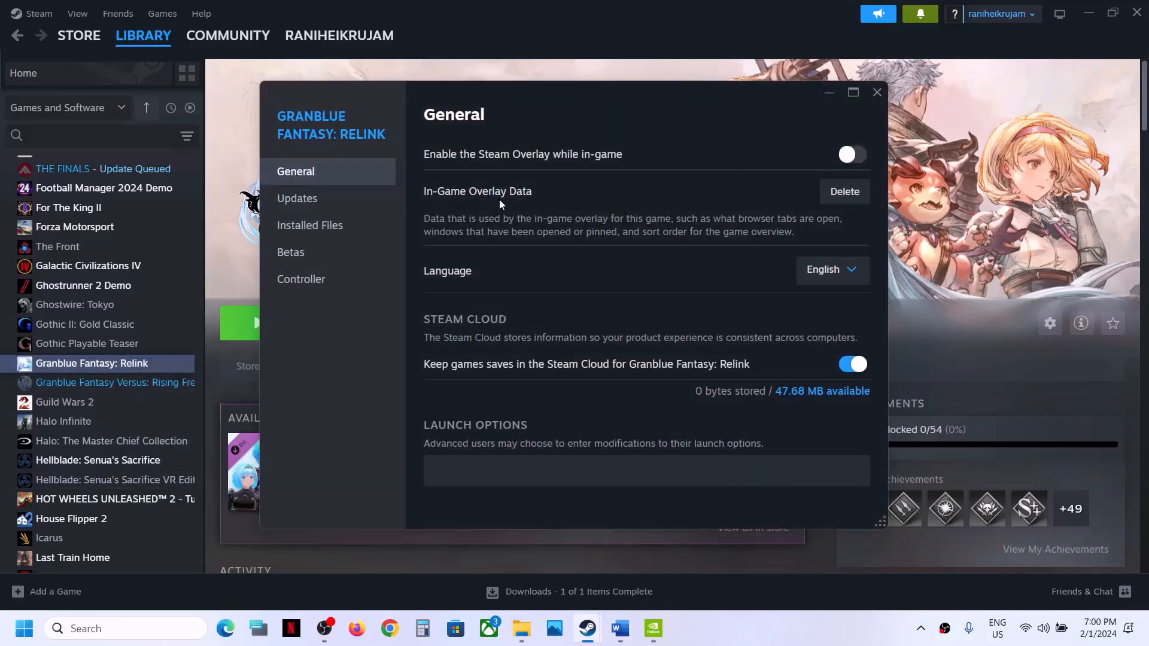
click(876, 95)
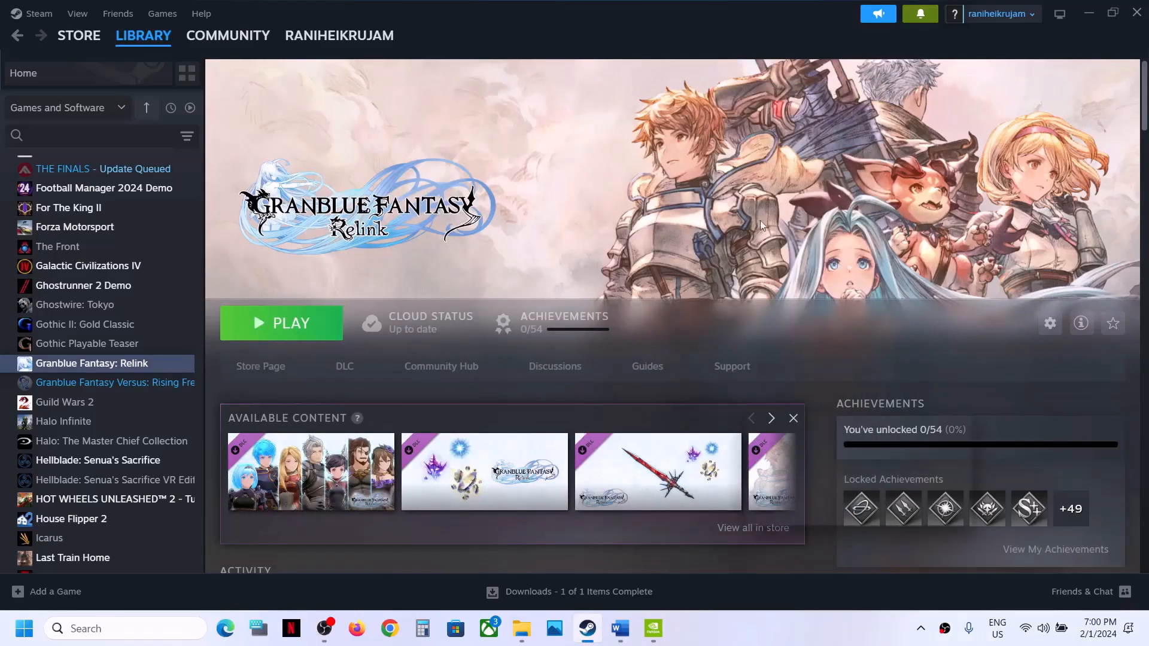
Read Step 4 in the Word guide, and set Granblue Fantasy: Relink's controller override in Steam to Disable Steam Input
click(630, 633)
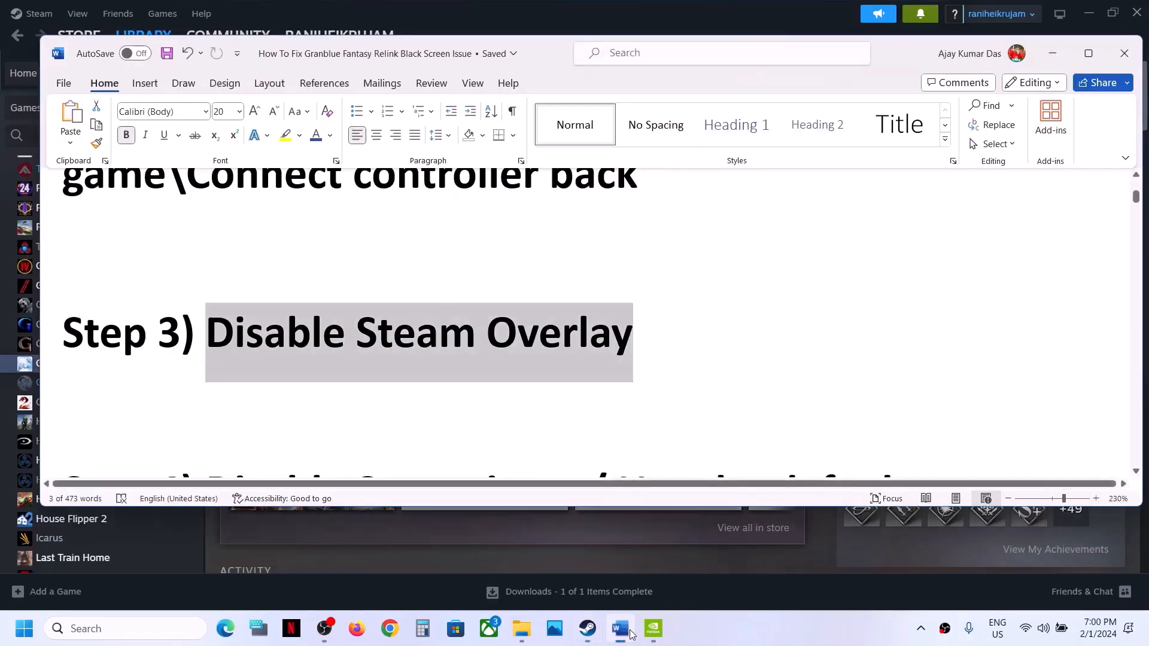
scroll(508, 341, down, 3)
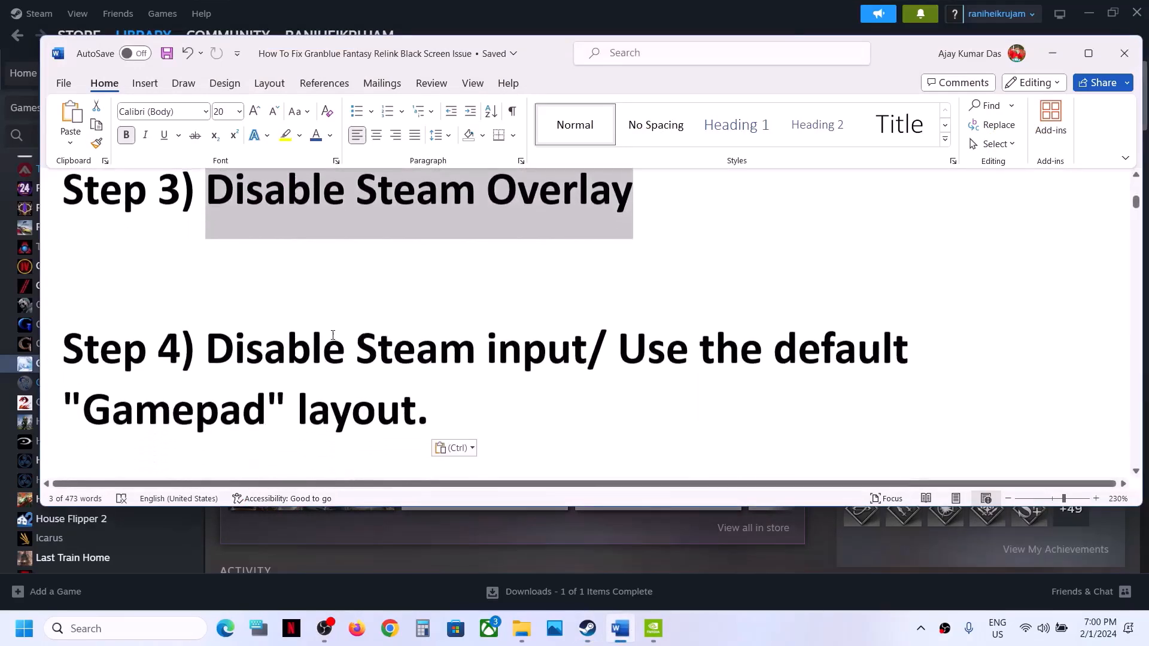
drag(208, 347, 585, 350)
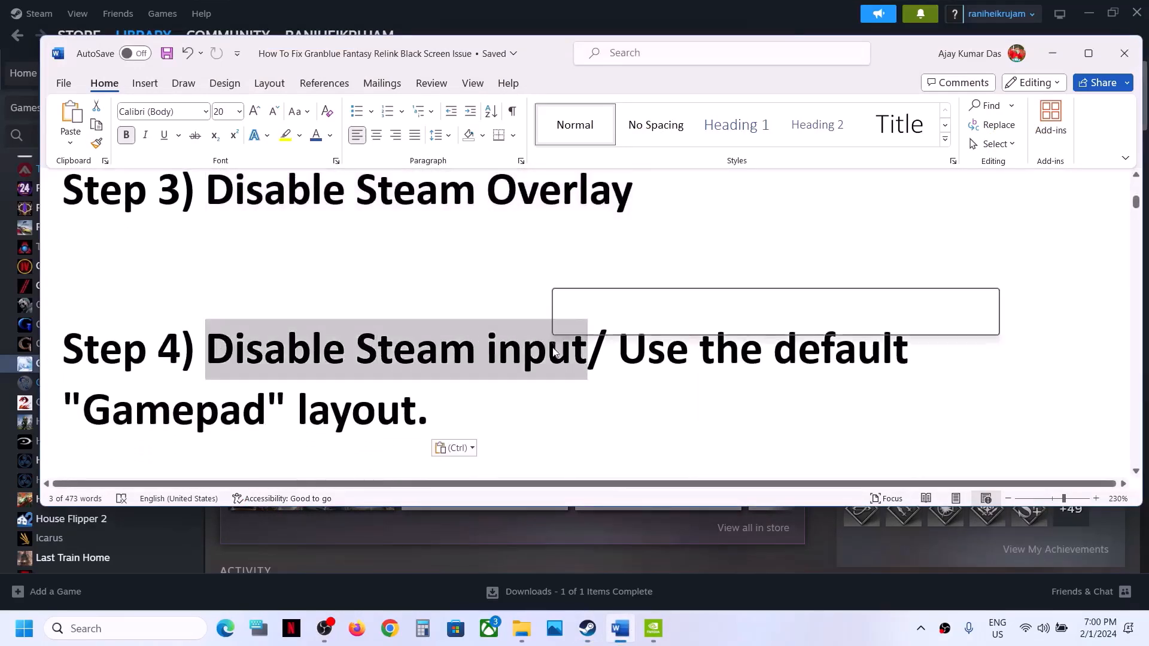
key(alt+Tab)
right_click(153, 368)
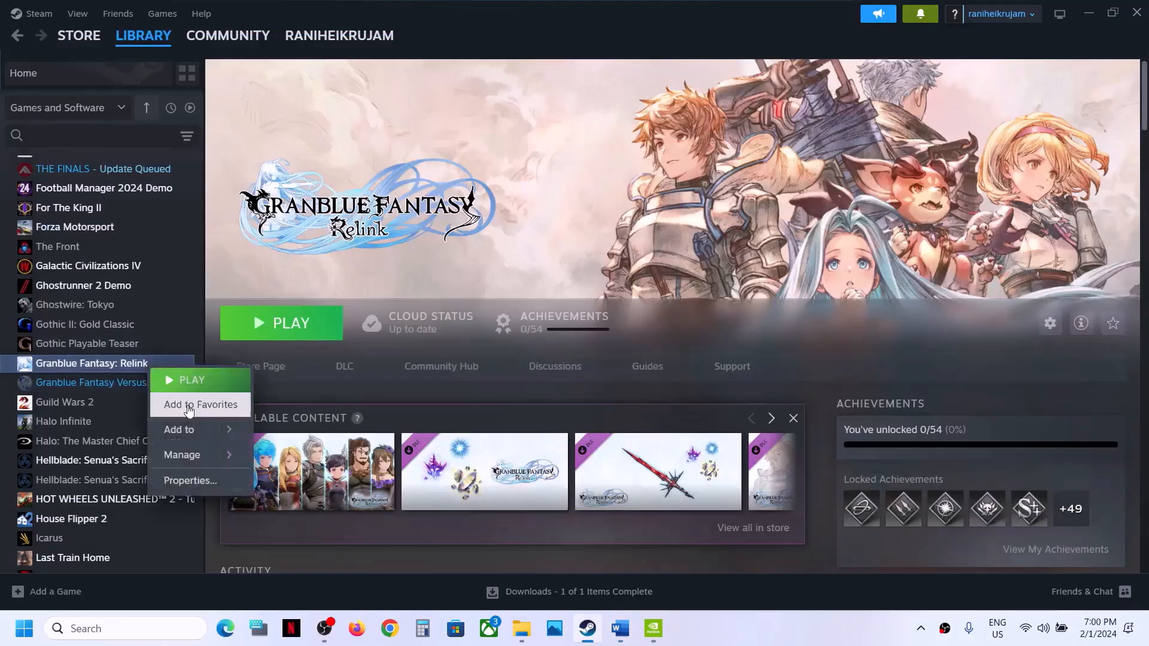
click(182, 482)
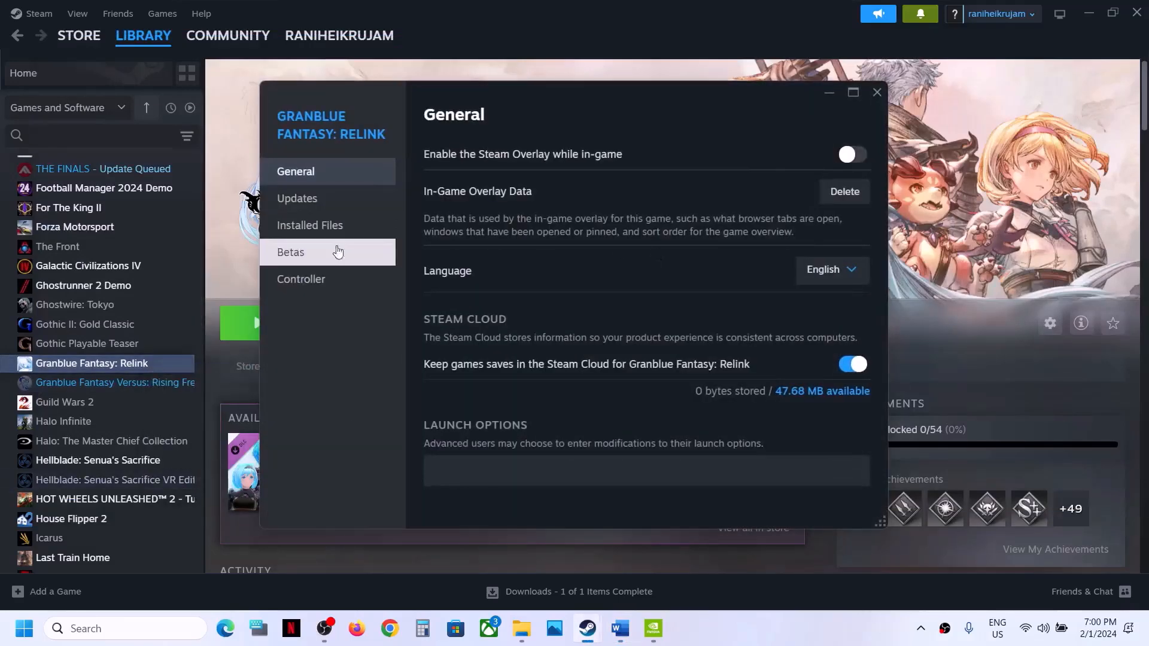
click(322, 280)
click(808, 215)
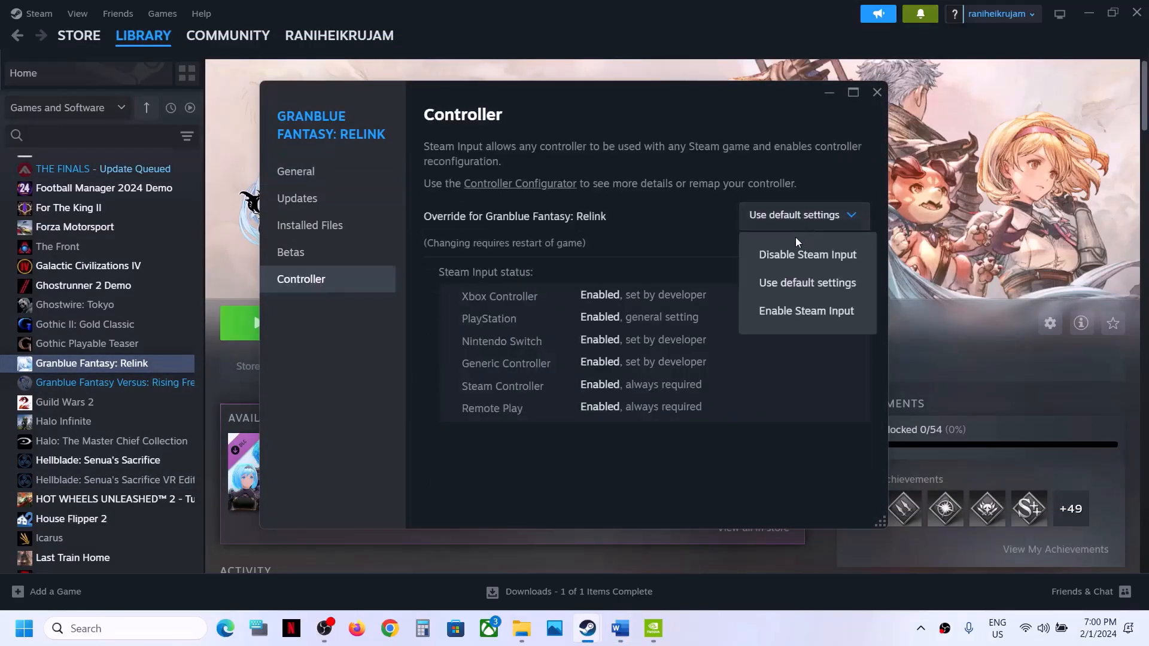
click(778, 254)
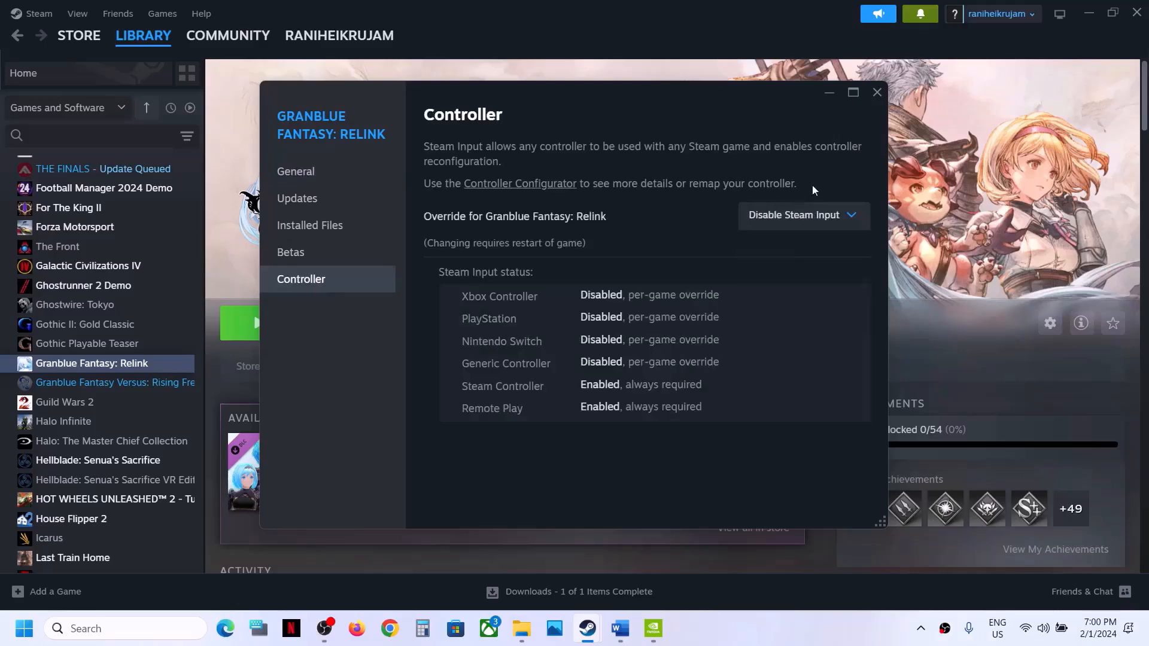
click(876, 94)
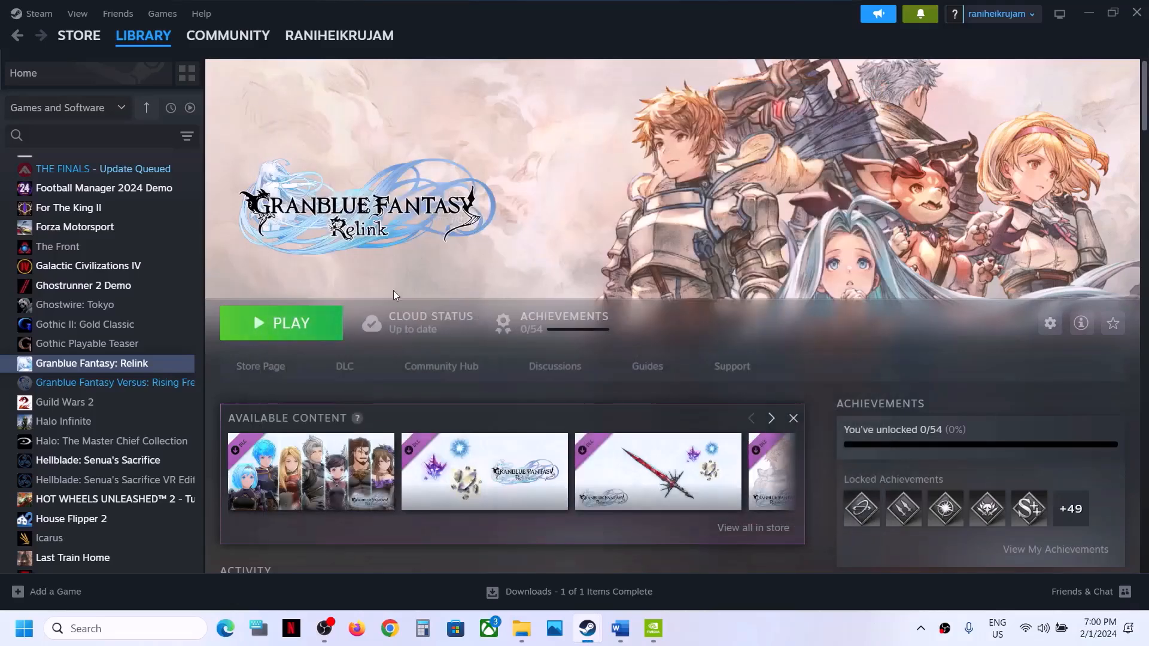
Reopen the properties of Granblue Fantasy: Relink and review the available controller override options without changing the selection
right_click(135, 365)
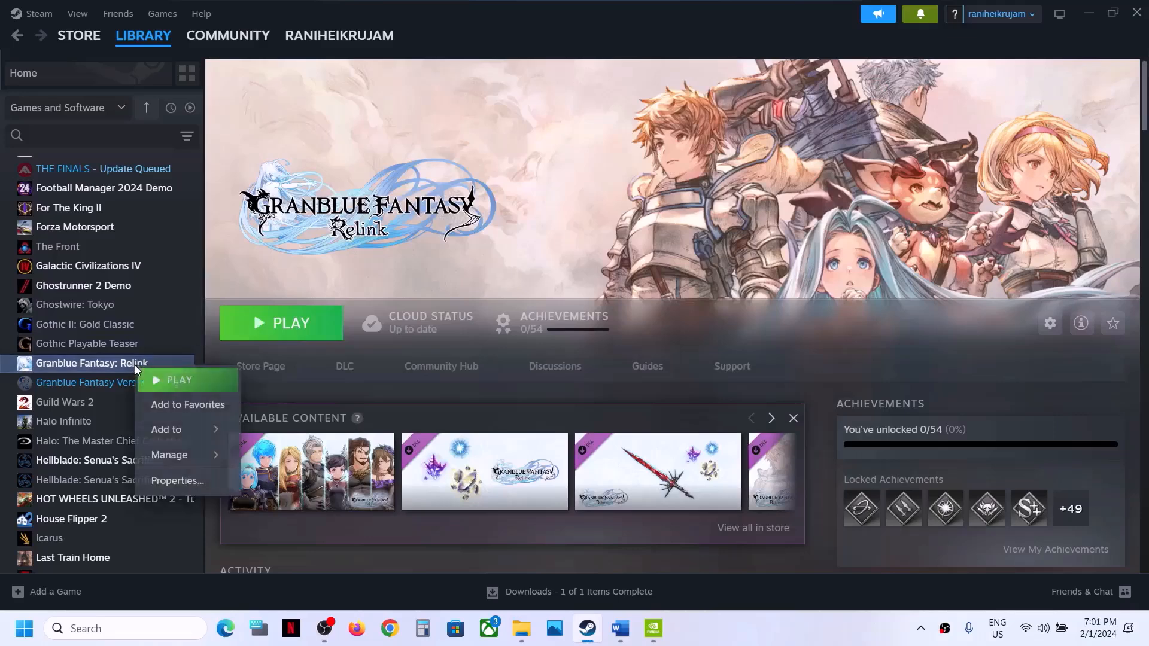
click(177, 480)
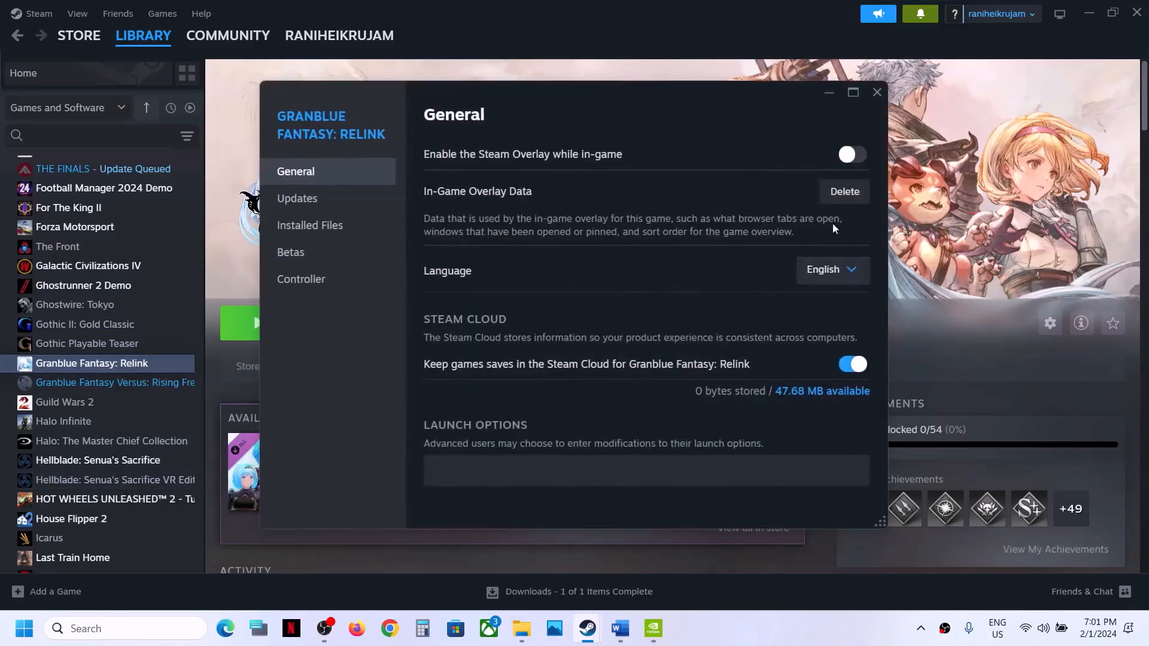
click(877, 93)
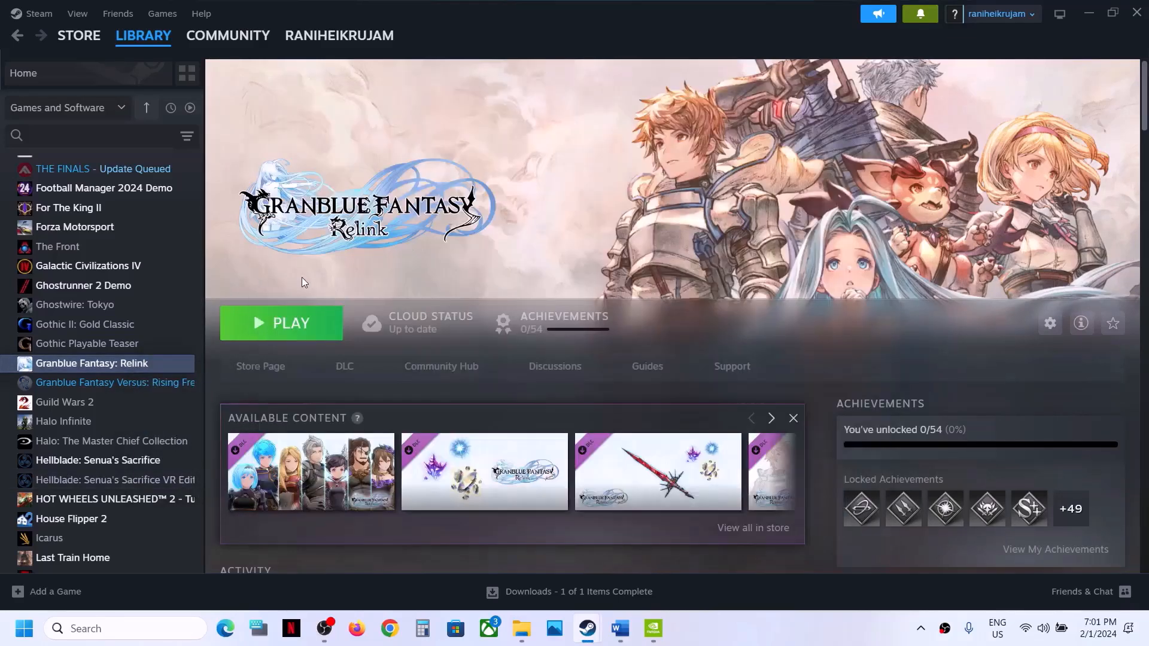
right_click(172, 365)
click(224, 474)
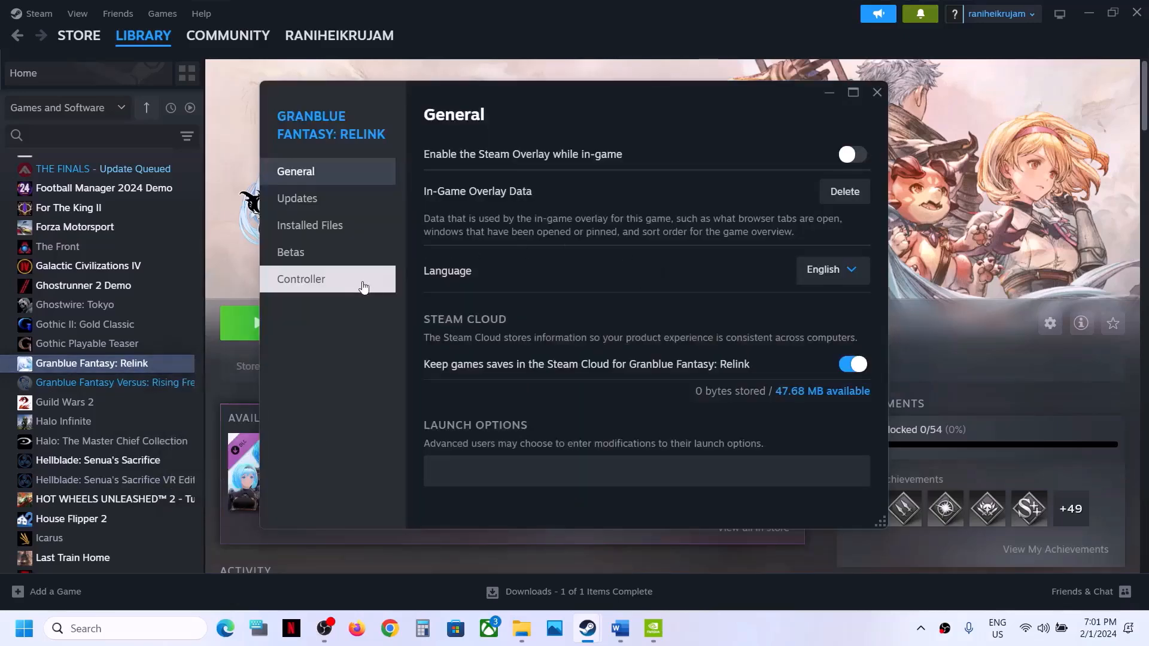
click(334, 287)
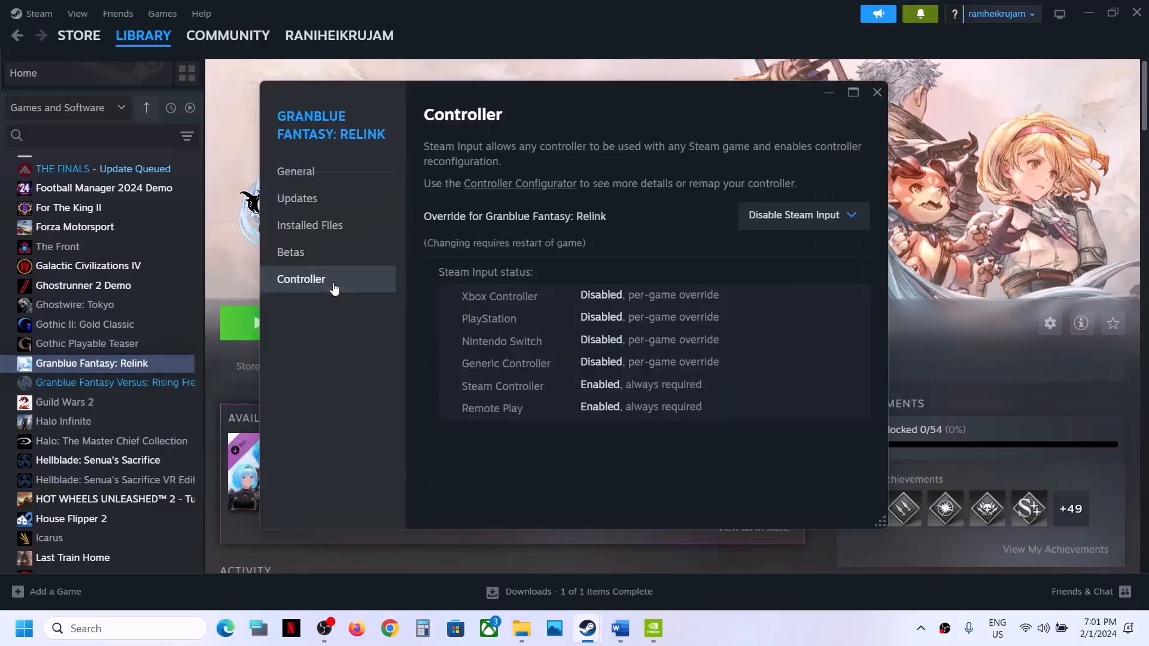
click(781, 225)
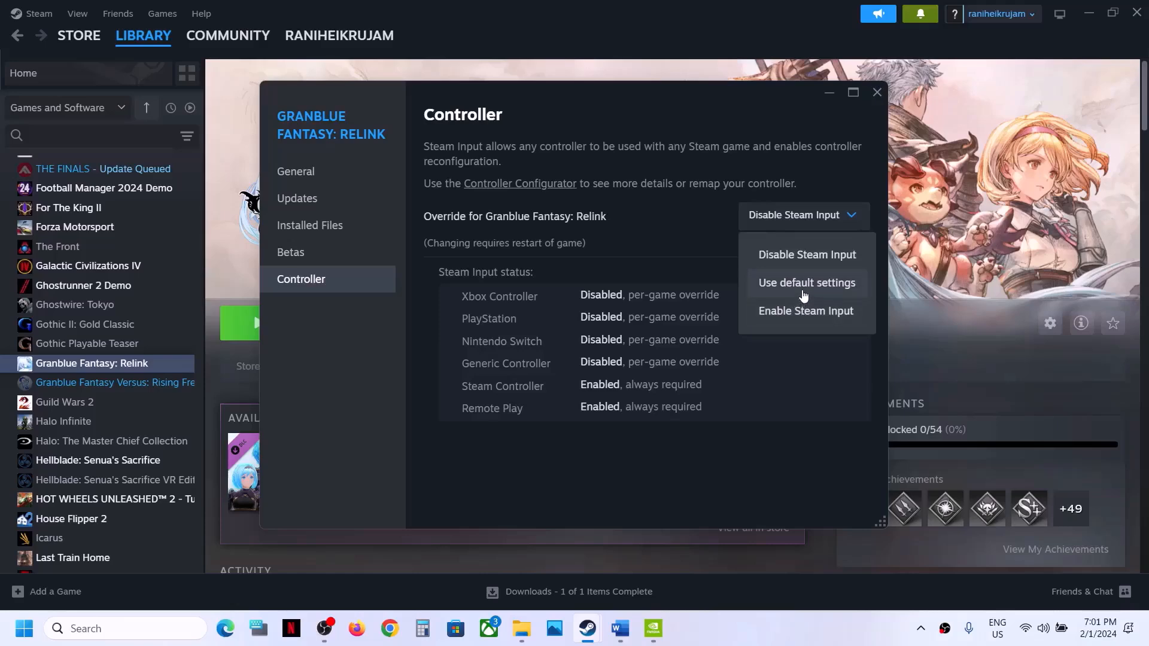
click(697, 254)
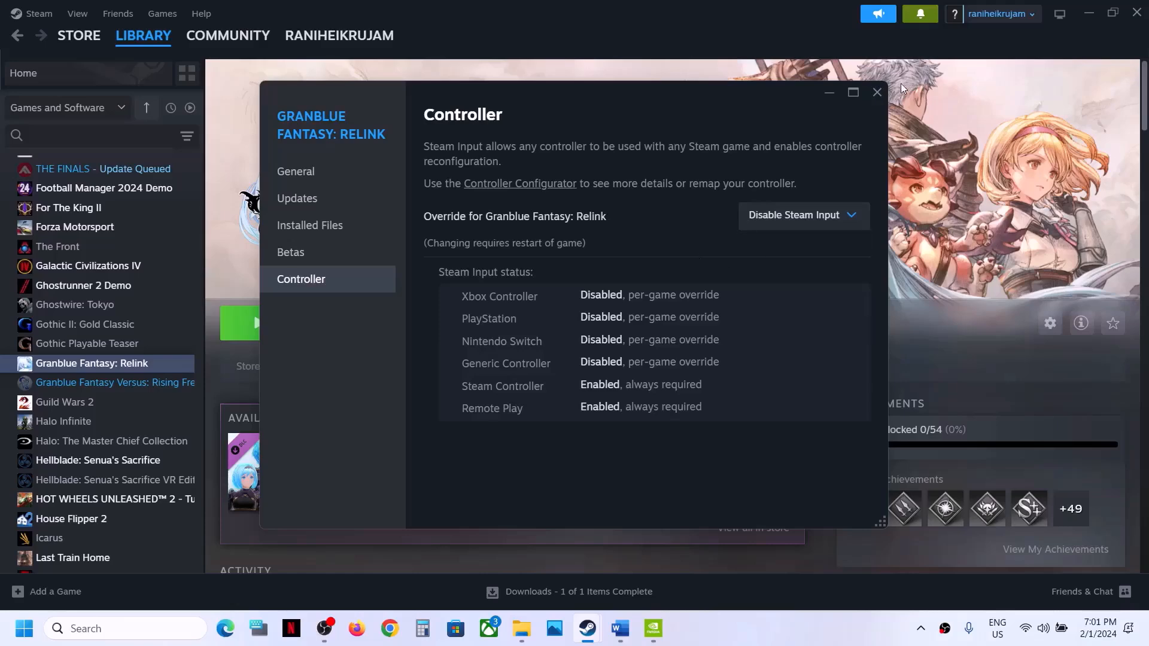
Close the game's properties and read Step 5 in the Word guide about unplugging the controller, launching the game and reconnecting it
click(877, 91)
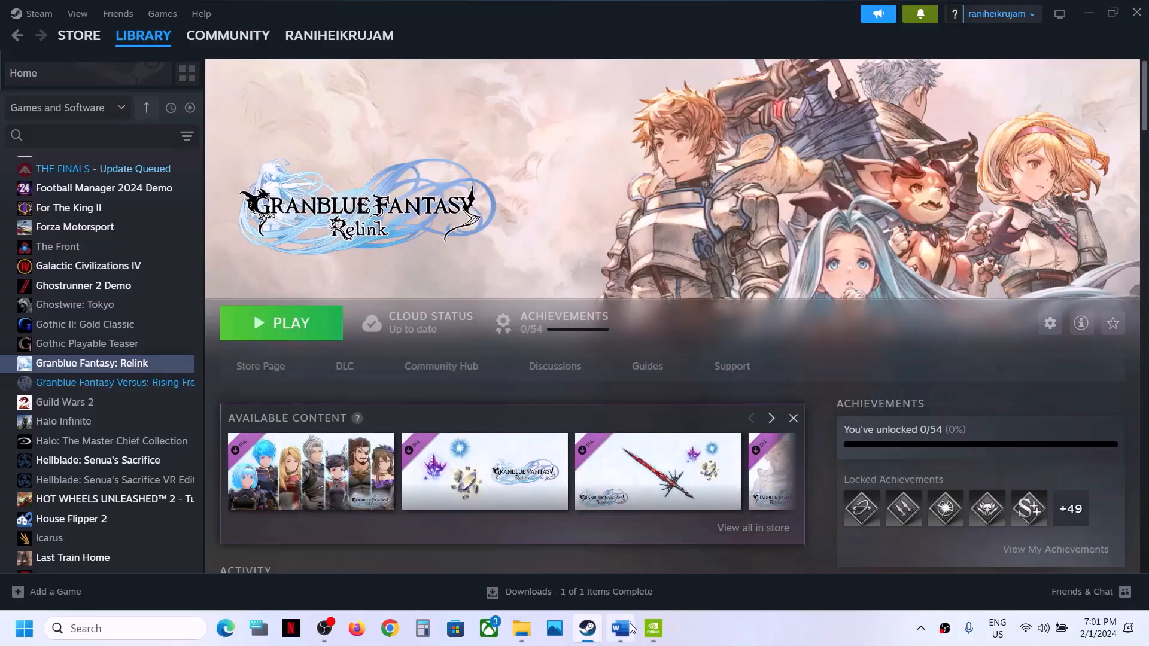
click(627, 631)
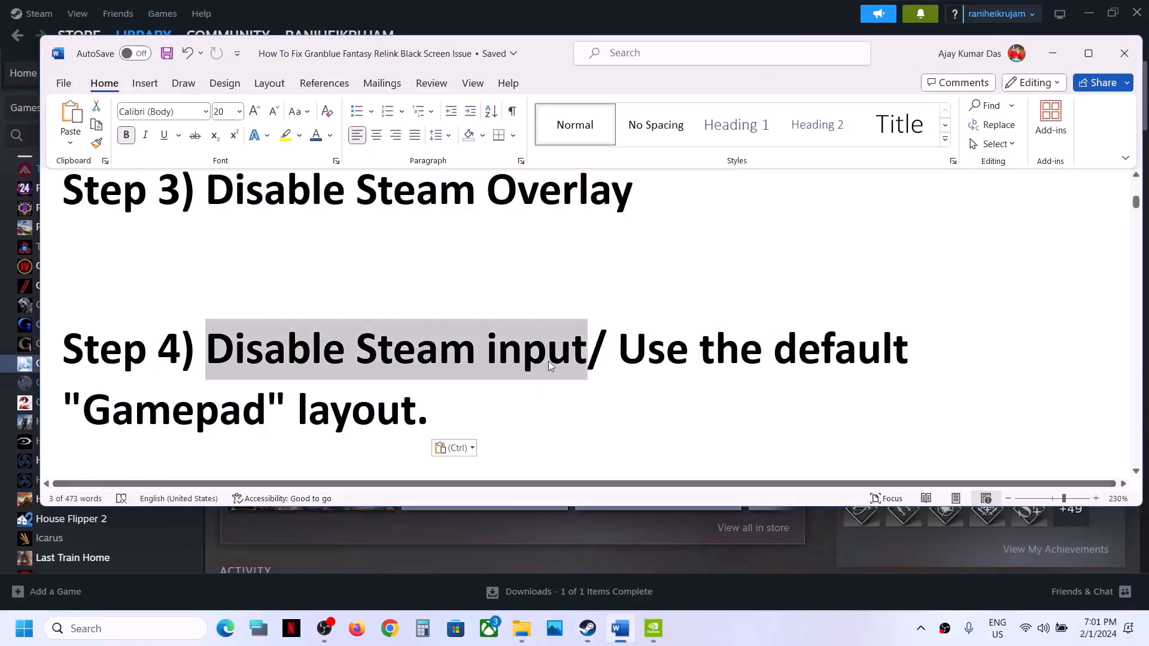
scroll(481, 406, down, 5)
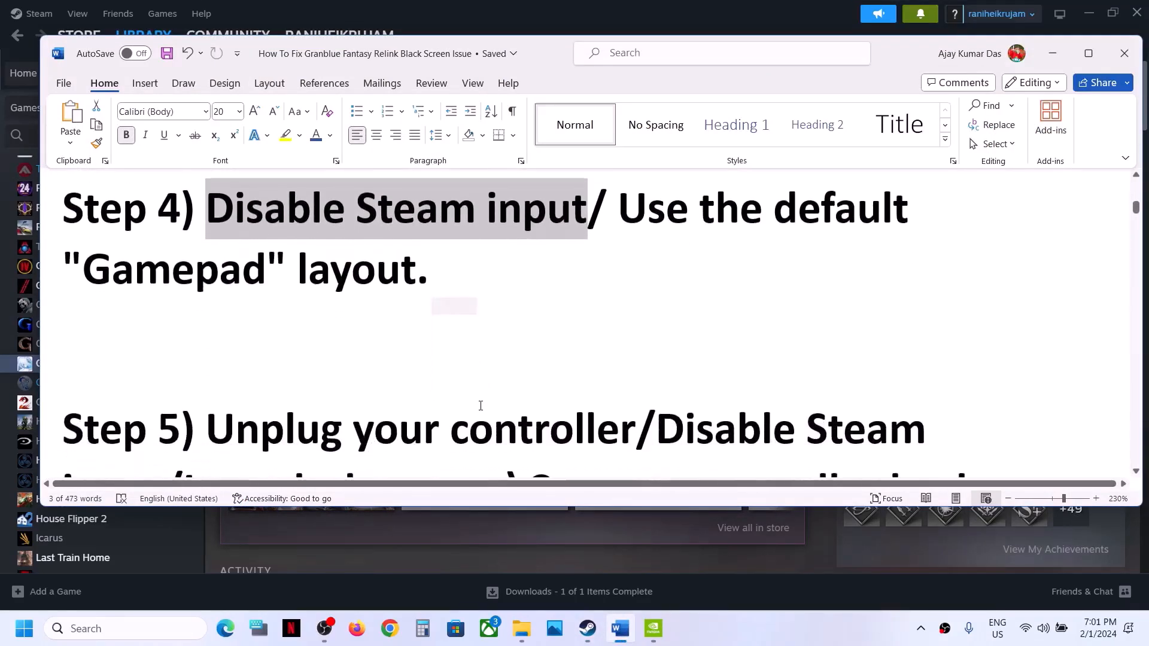
drag(353, 332, 506, 399)
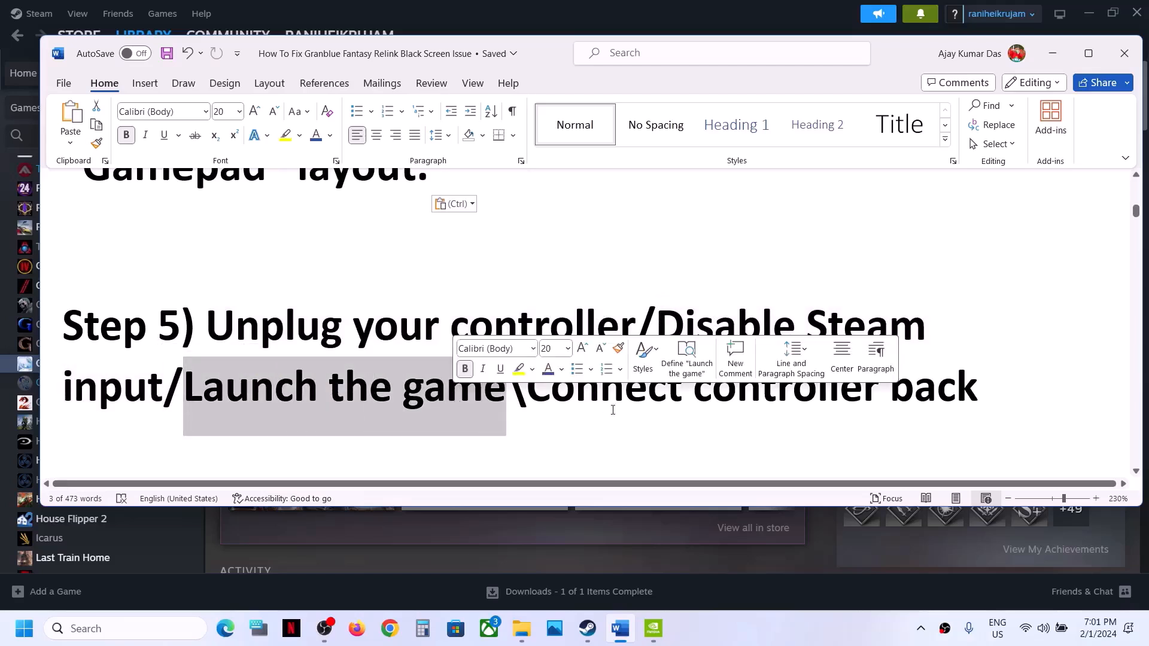
drag(582, 402, 813, 392)
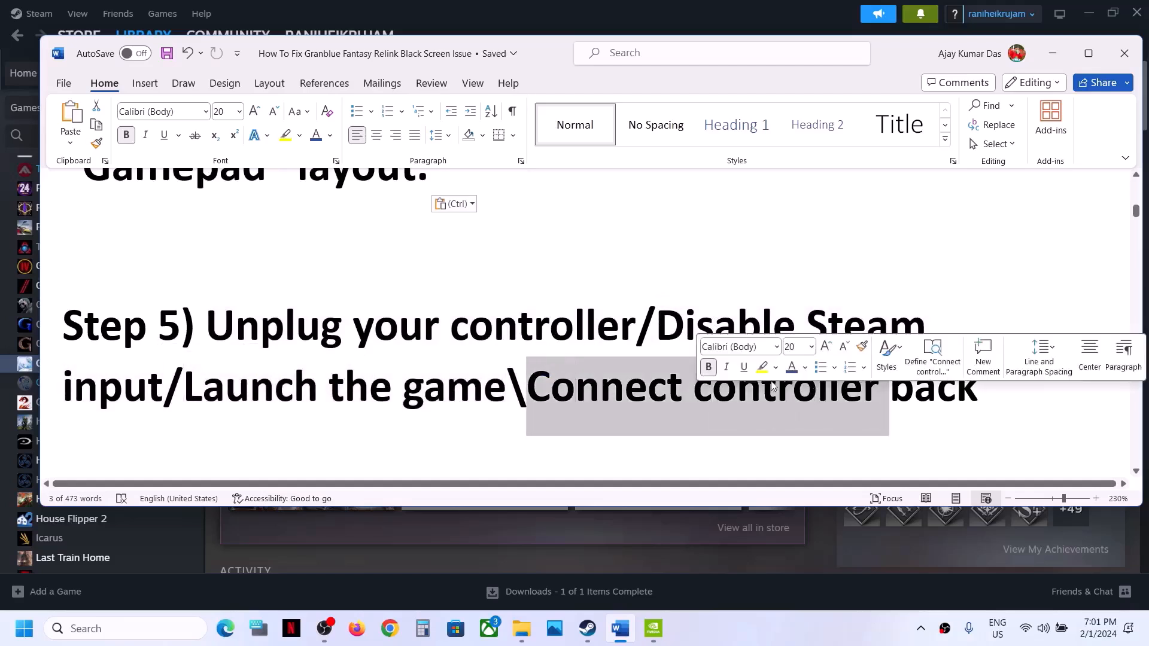
drag(679, 315, 181, 384)
Switch to Steam and check the Steam Input override in Granblue Fantasy: Relink's controller properties
key(alt+Tab)
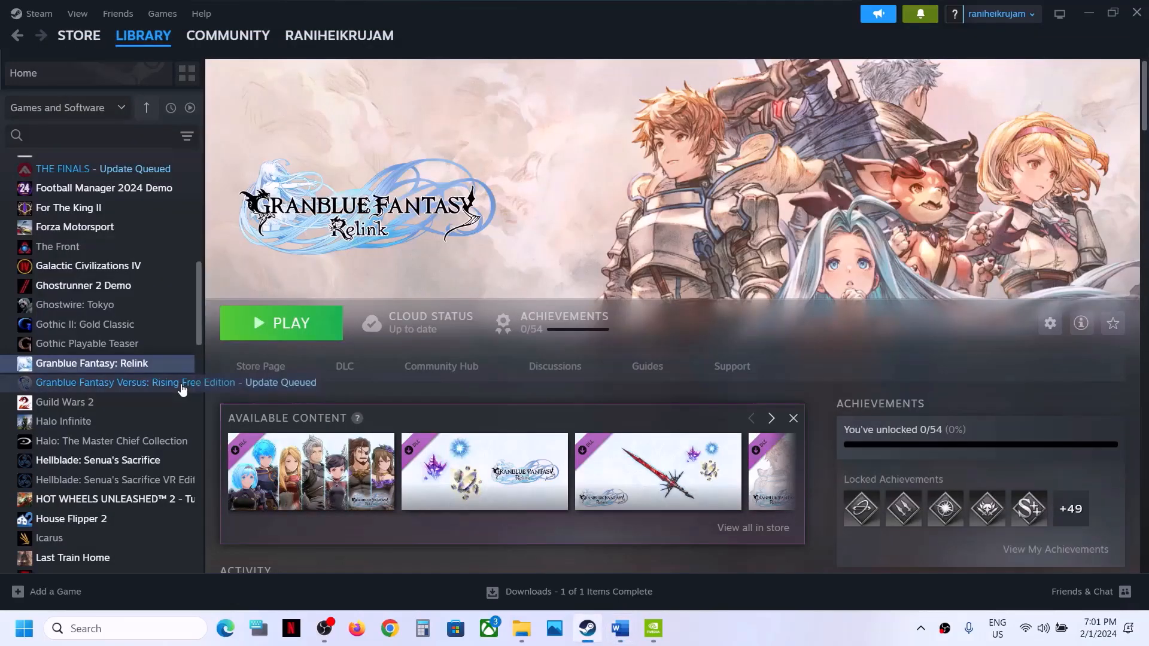
right_click(148, 368)
click(182, 482)
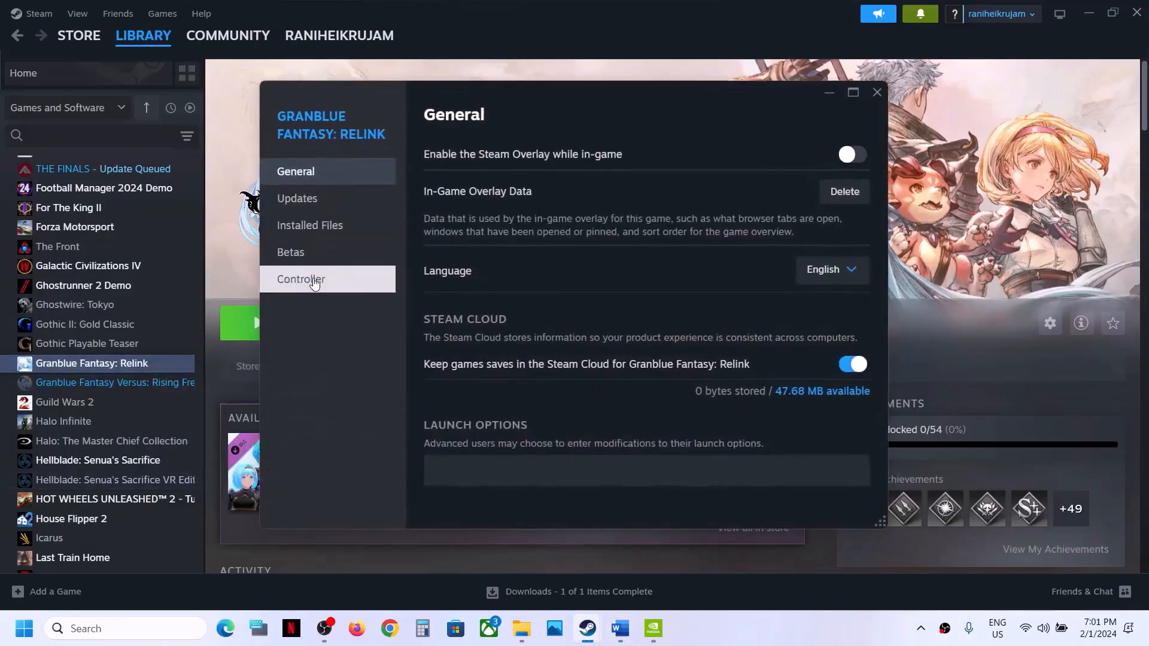
click(302, 279)
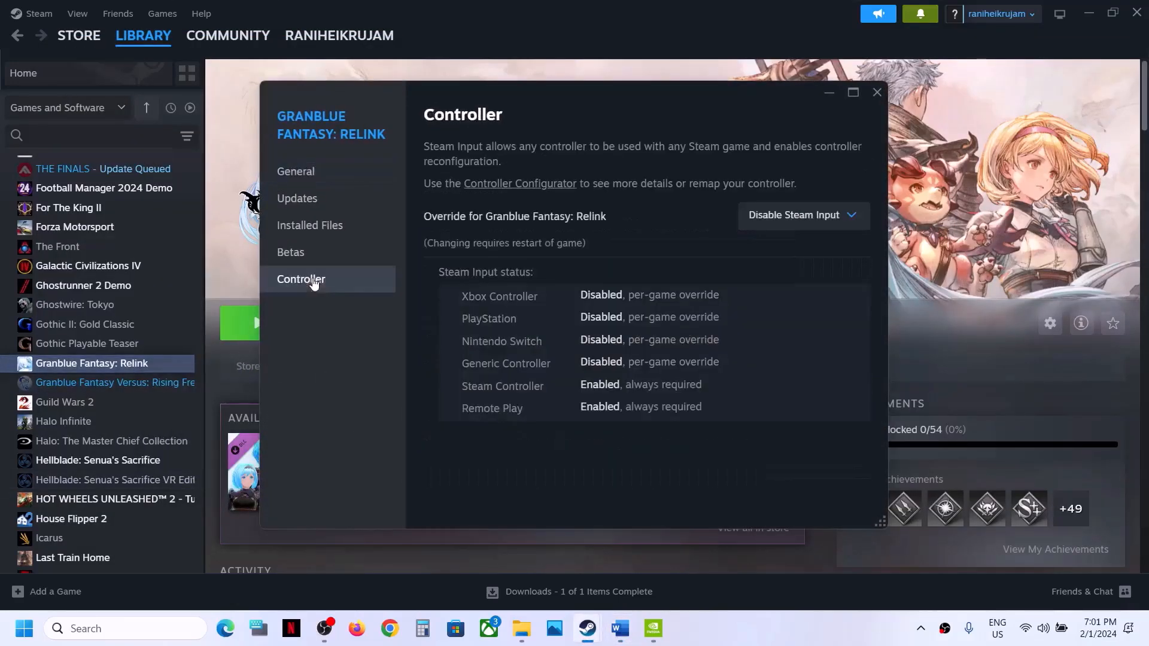
click(876, 94)
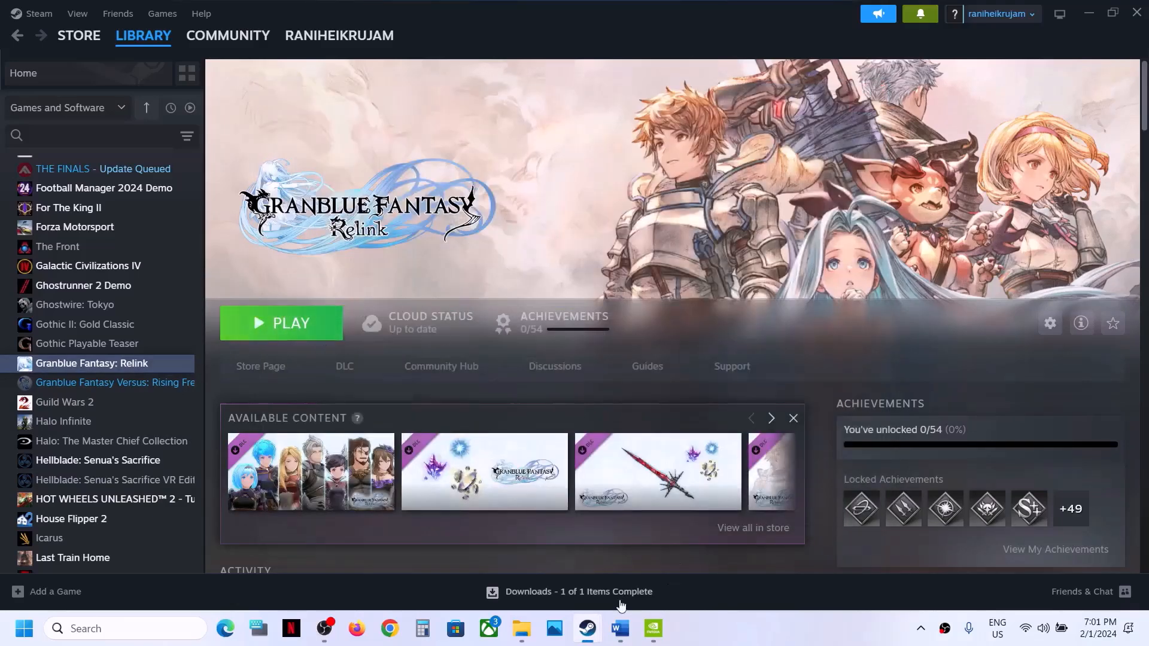
Read the start of Step 6 in the Word guide, and open Granblue Fantasy: Relink's local files folder from Steam
click(622, 629)
scroll(539, 412, down, 5)
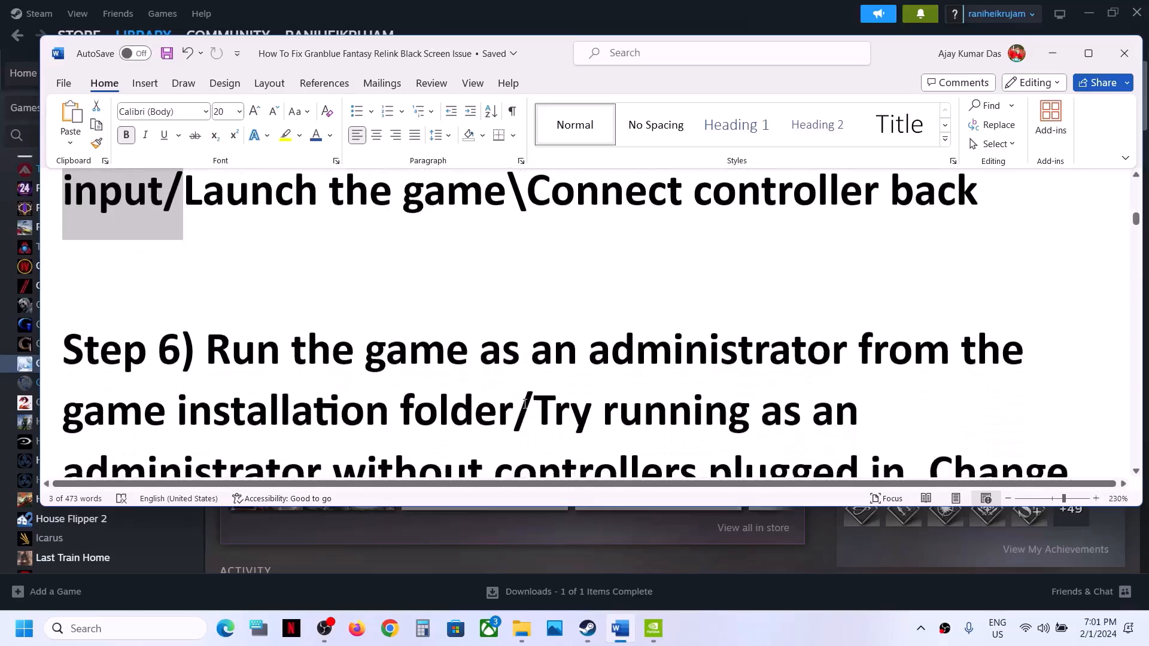
drag(223, 309, 513, 367)
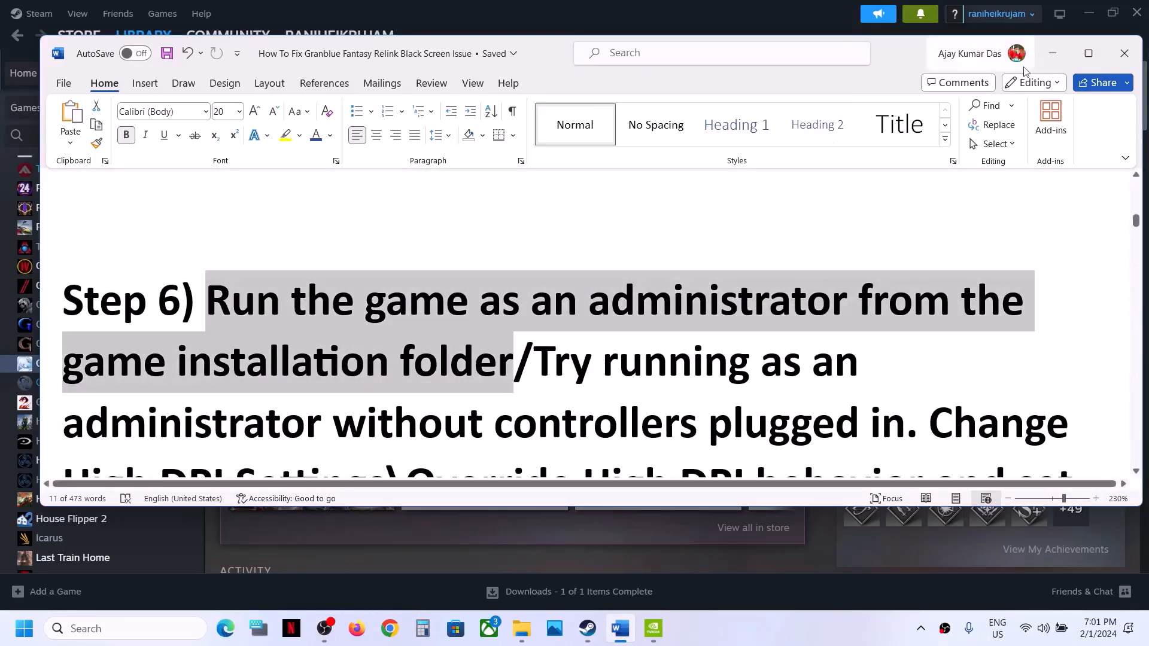
click(1053, 53)
right_click(153, 370)
mouse_move(213, 462)
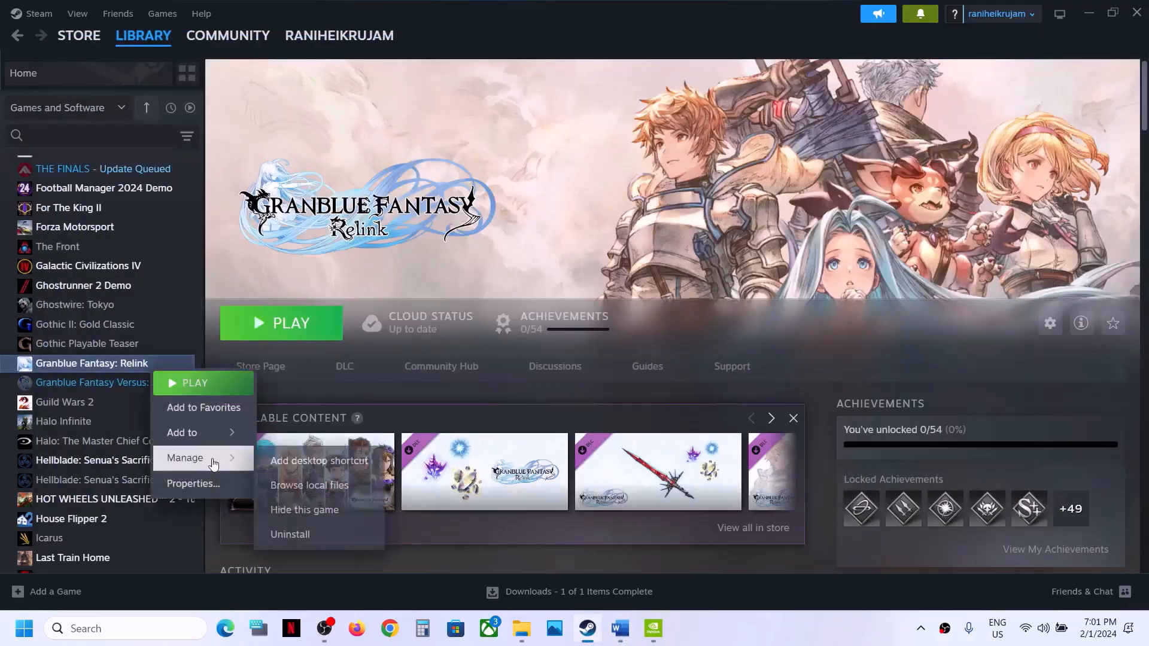
click(320, 485)
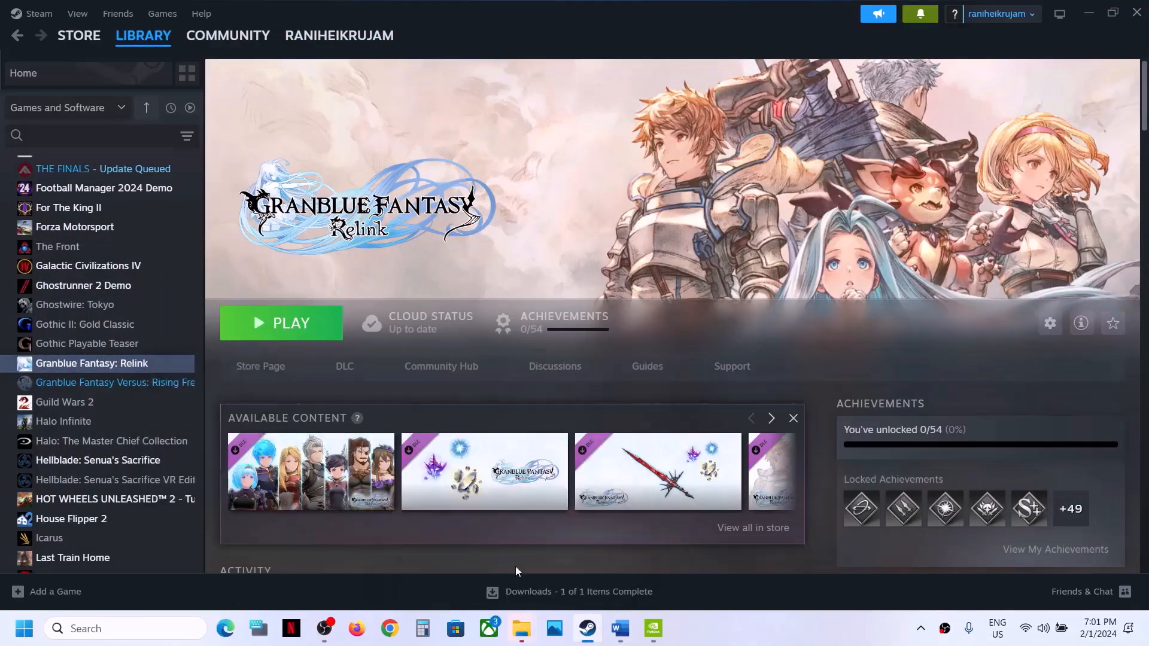
mouse_move(523, 634)
click(584, 548)
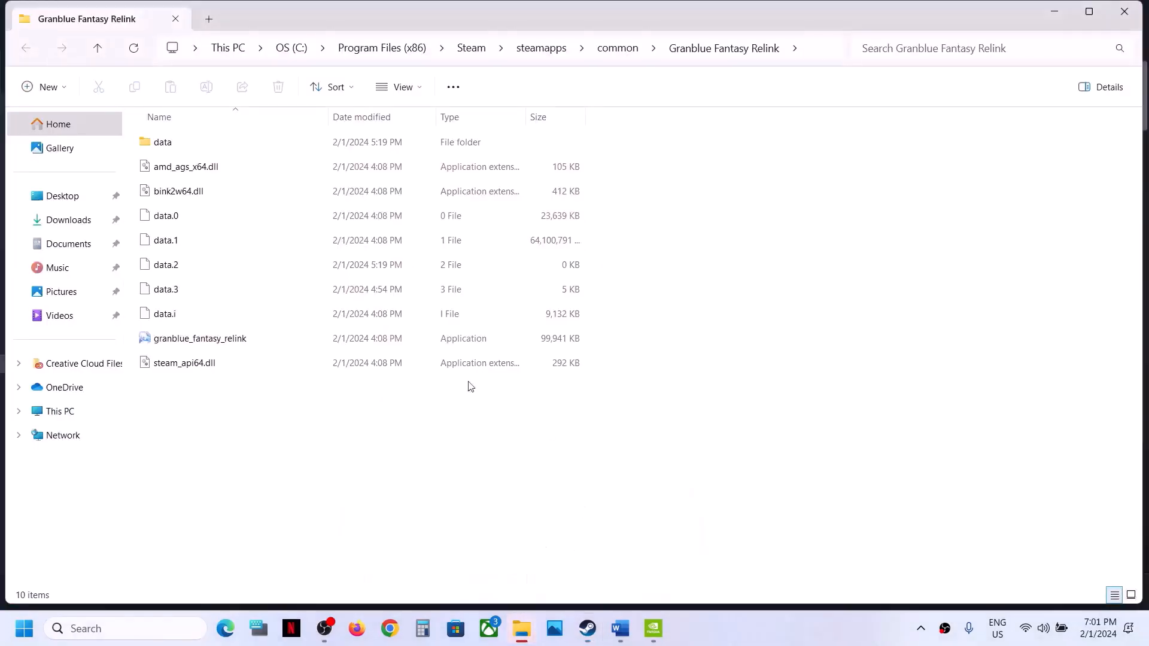
Set the granblue_fantasy_relink application to always run as an administrator and apply the change
click(242, 349)
right_click(242, 349)
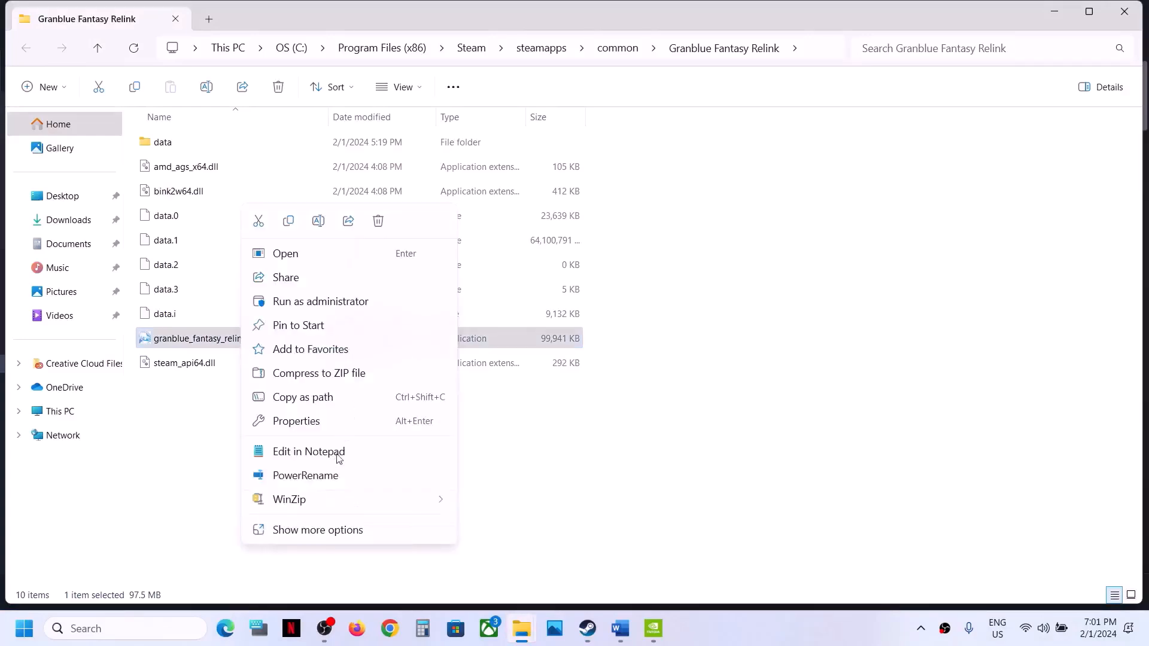
click(321, 426)
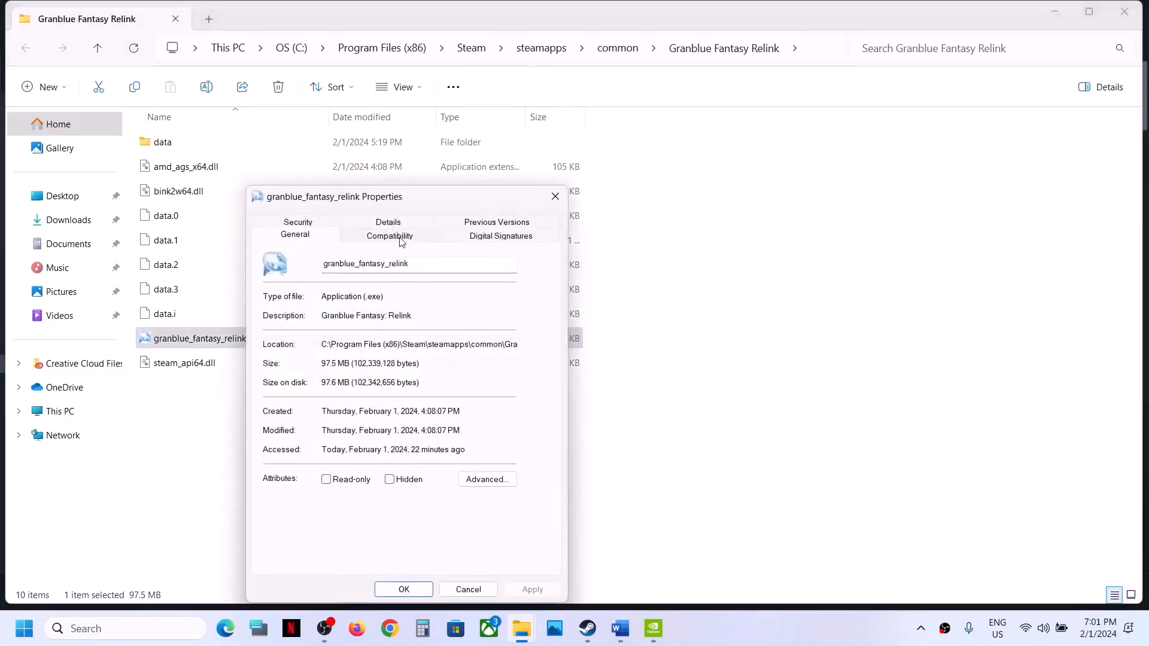
click(395, 240)
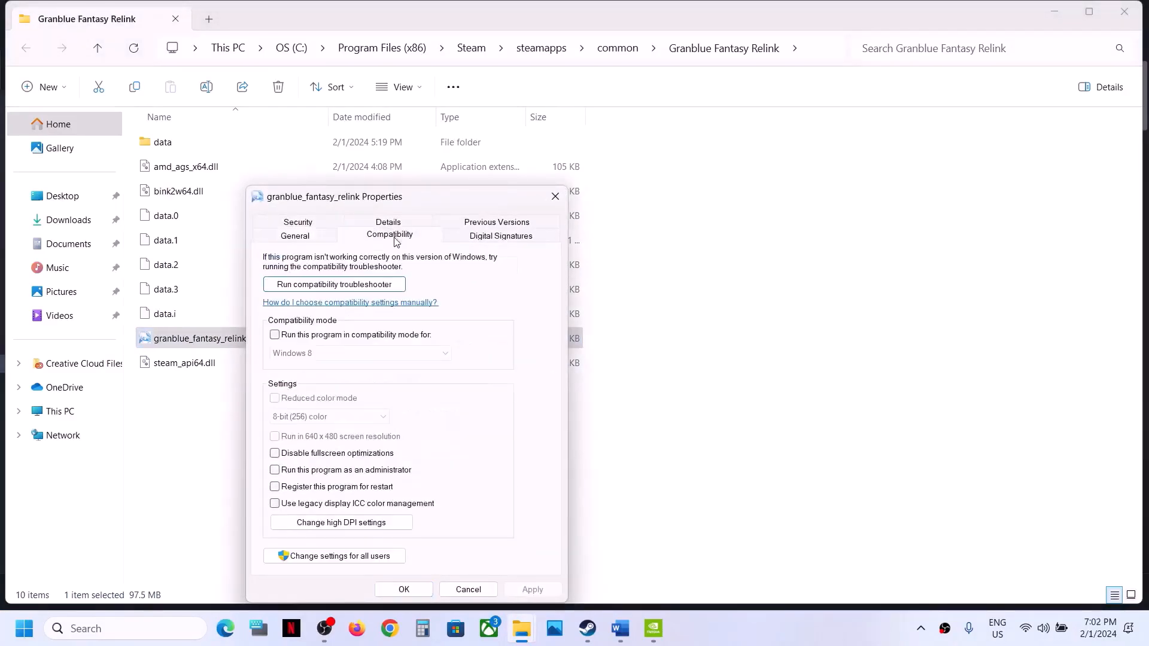
click(276, 471)
click(527, 590)
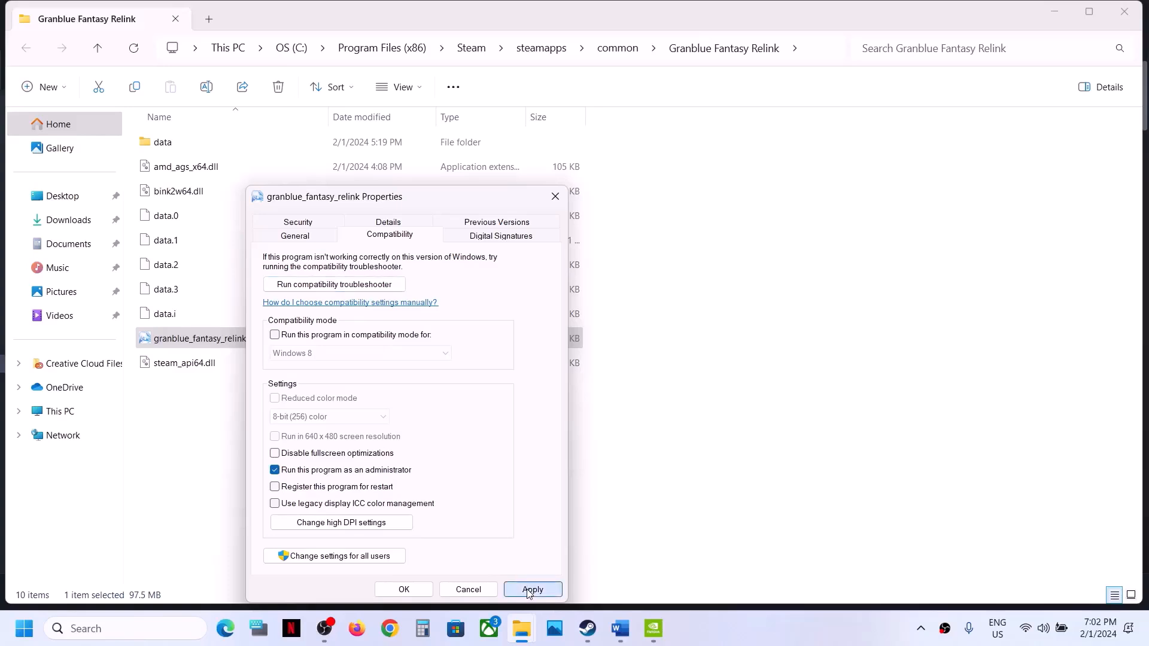
click(404, 589)
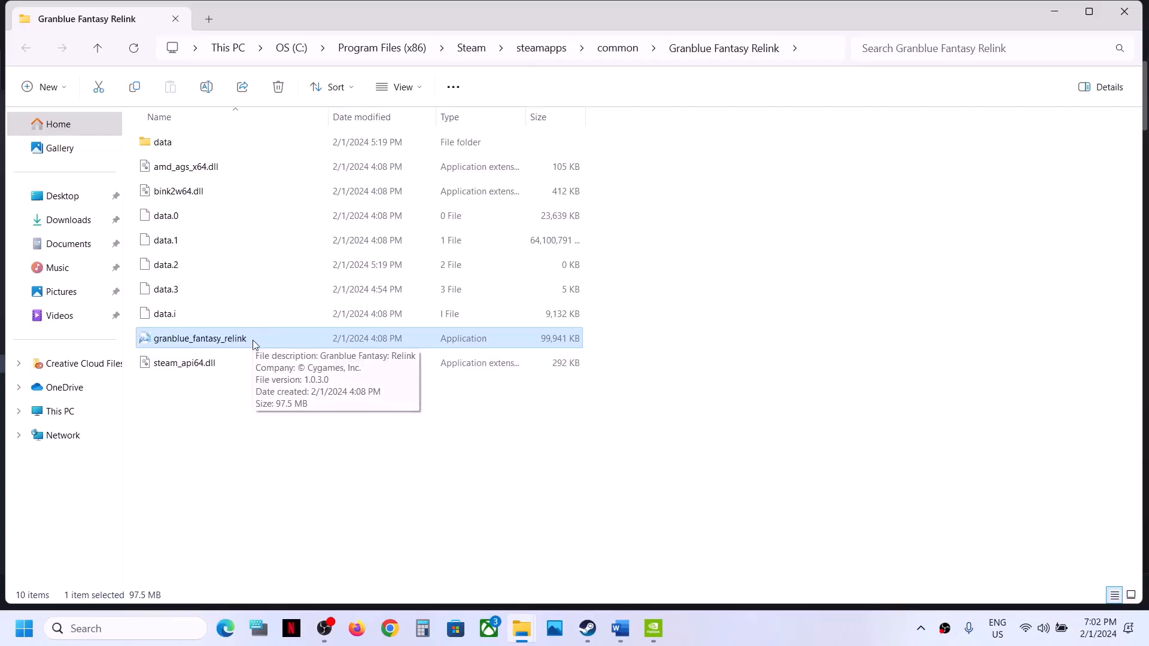
Switch to the Word guide and read the rest of Step 6 about running without controllers and changing high DPI settings
click(621, 629)
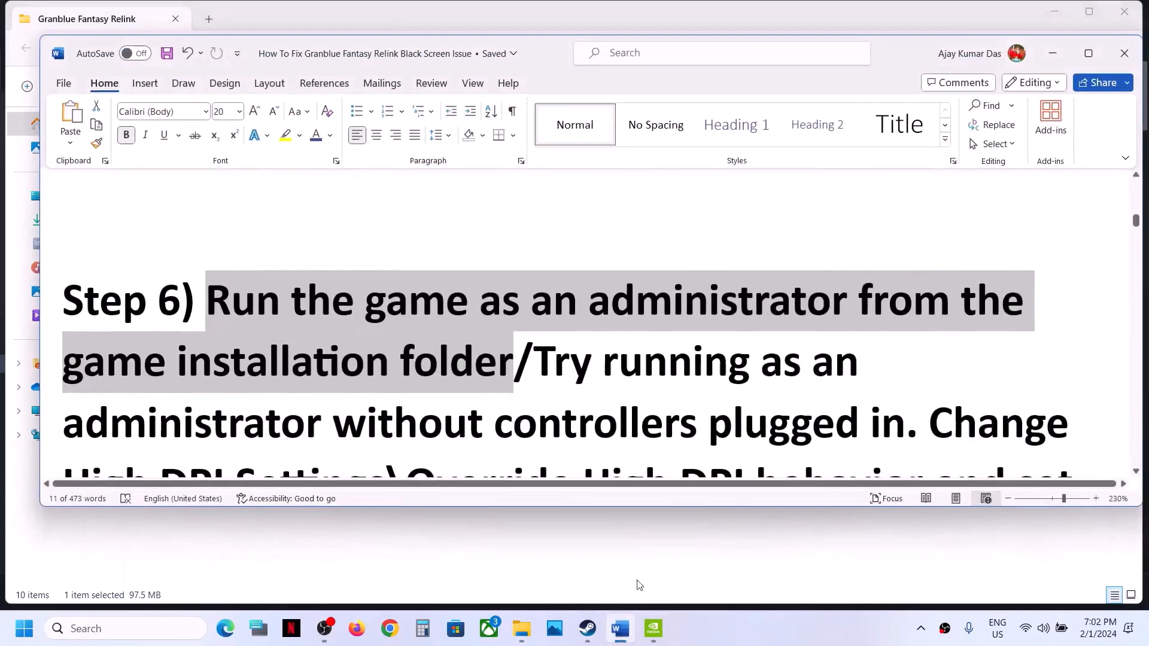
scroll(675, 372, down, 3)
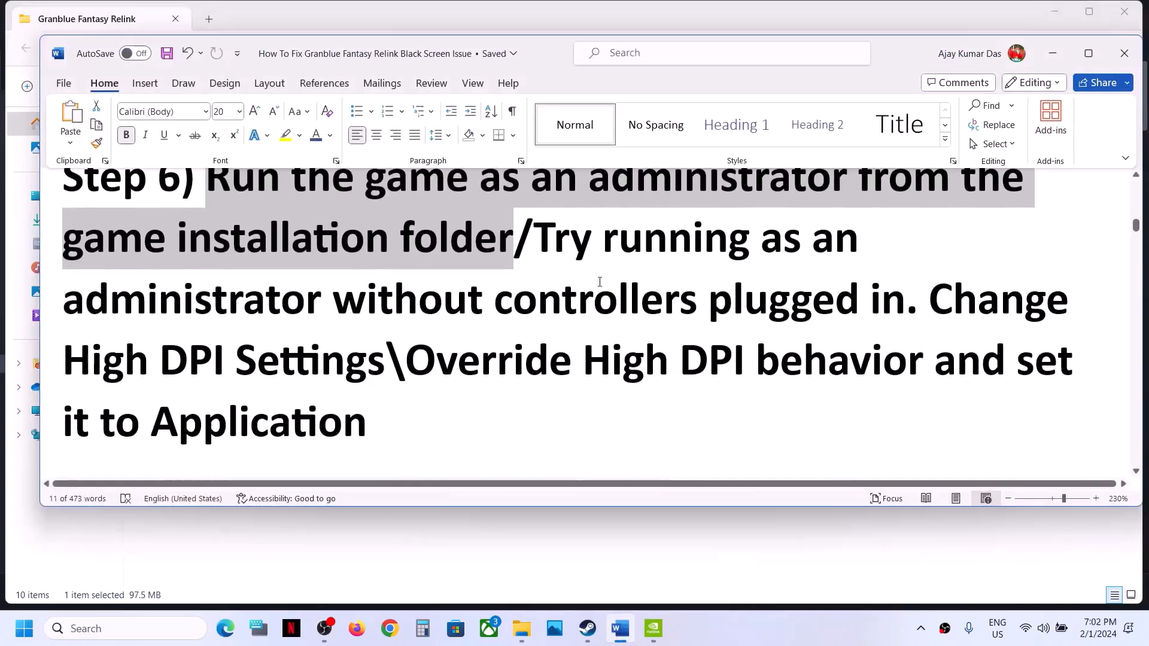
drag(548, 246, 977, 302)
click(1053, 60)
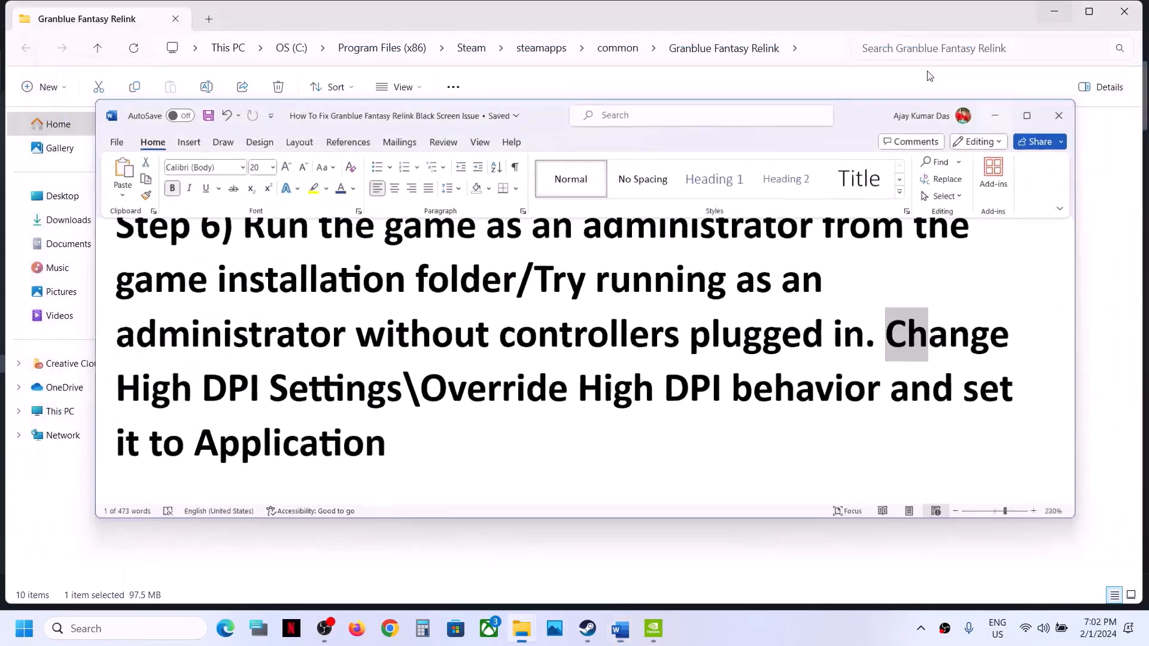
Open the high DPI settings of granblue_fantasy_relink and enable the override of high DPI scaling behavior
right_click(207, 342)
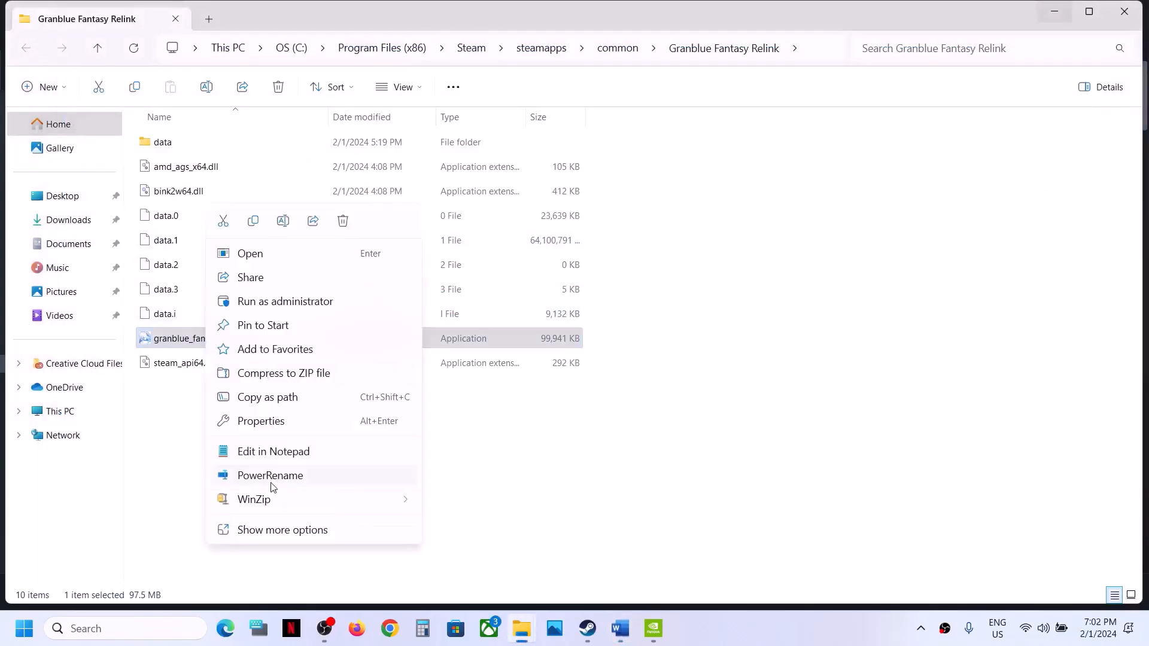
click(261, 421)
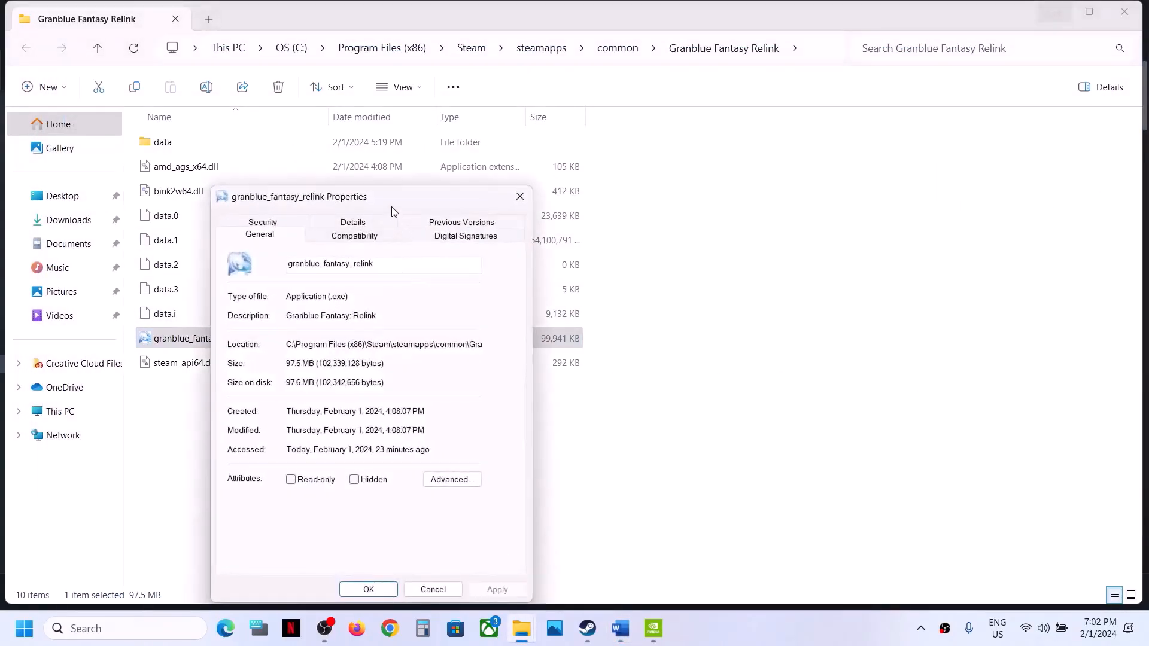
click(423, 175)
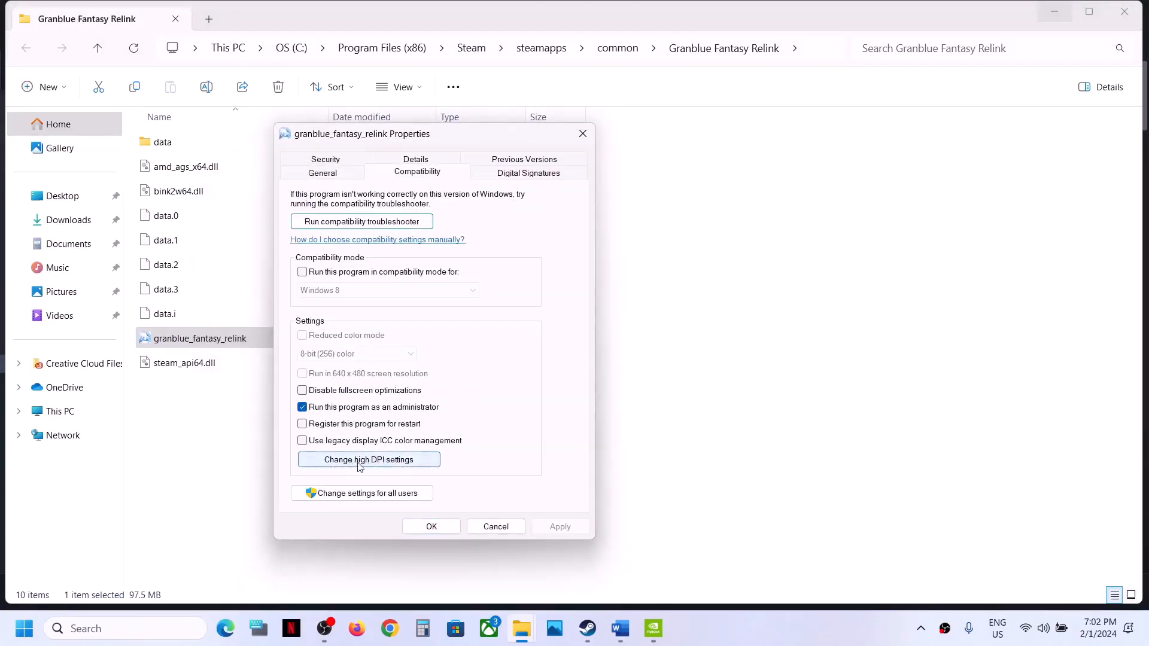
click(360, 464)
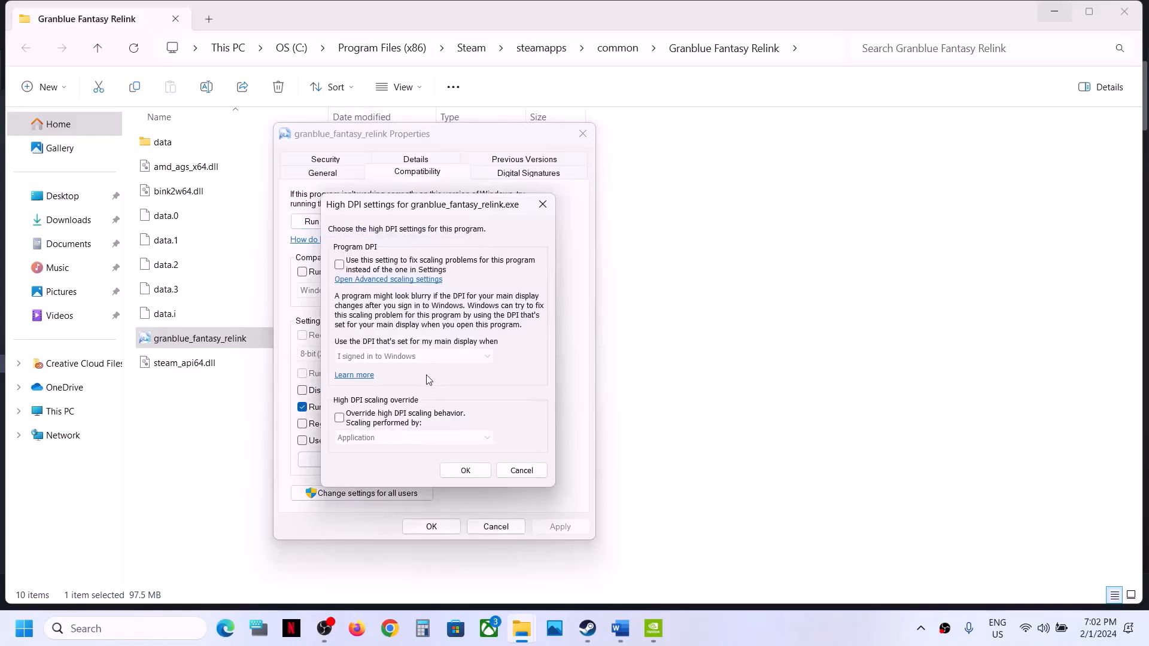
click(339, 419)
Check the required option in Step 6 of the guide, have the high DPI scaling performed by Application, and save the properties
click(379, 438)
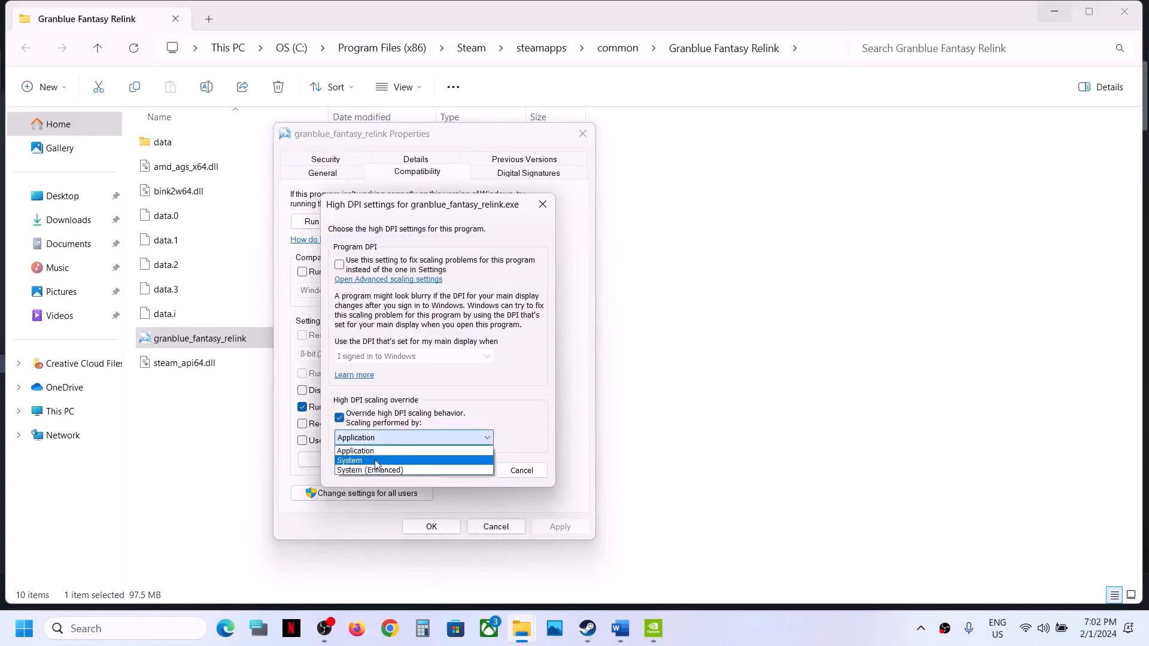
click(378, 460)
click(382, 439)
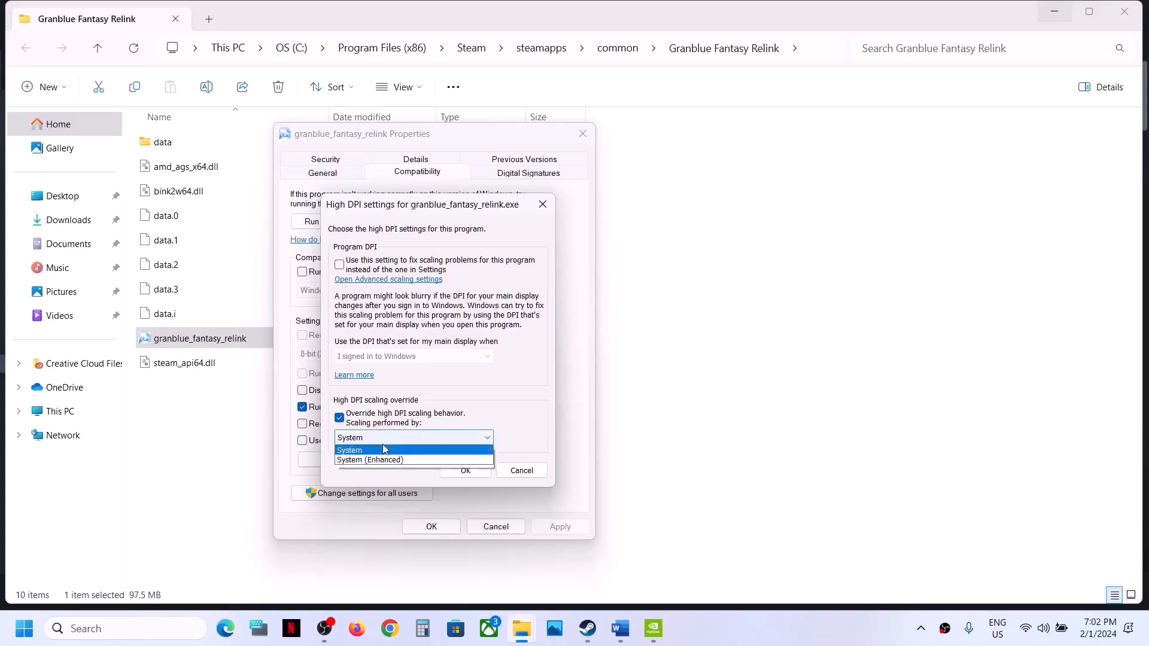
click(373, 449)
click(620, 628)
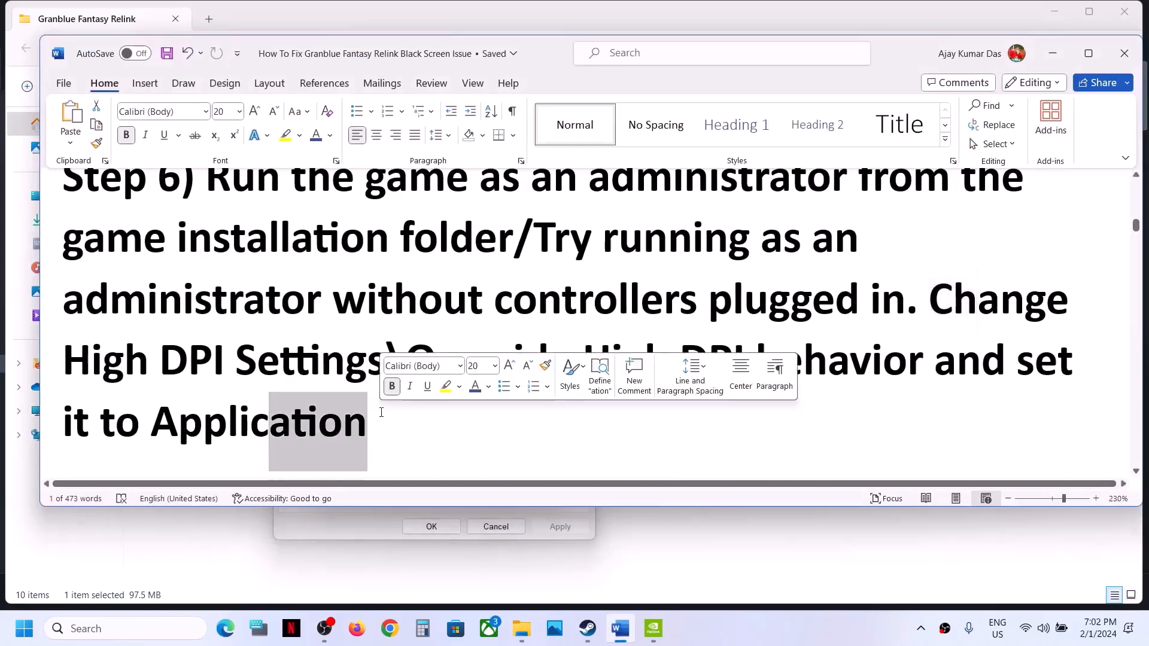
click(1088, 53)
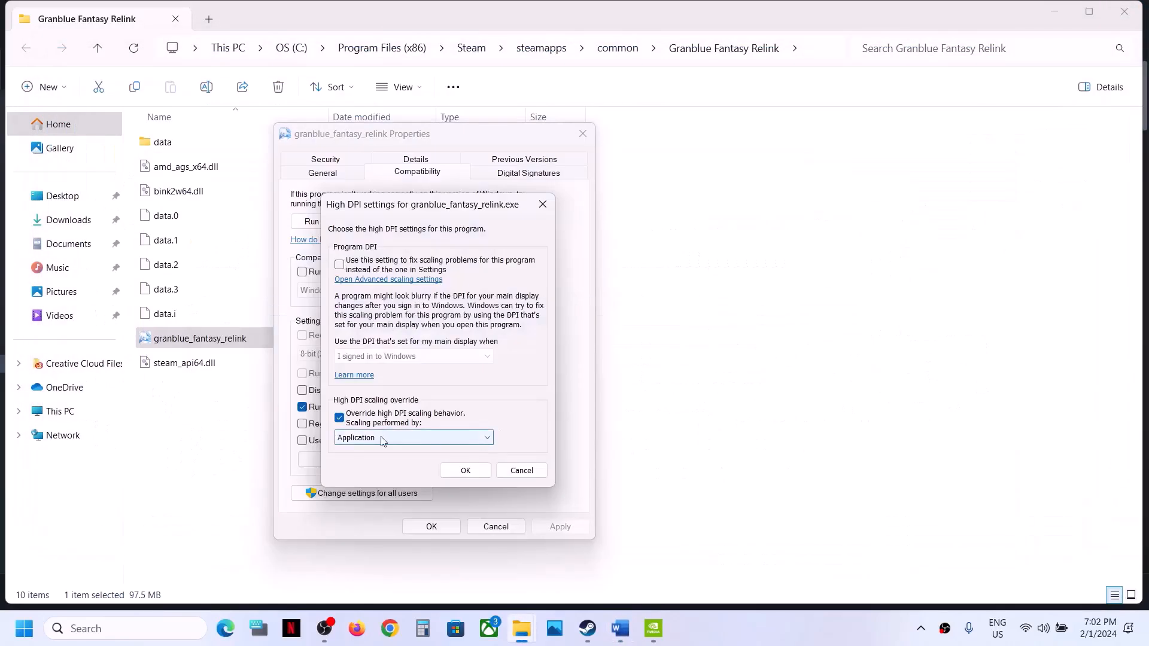
click(482, 472)
click(541, 532)
click(431, 527)
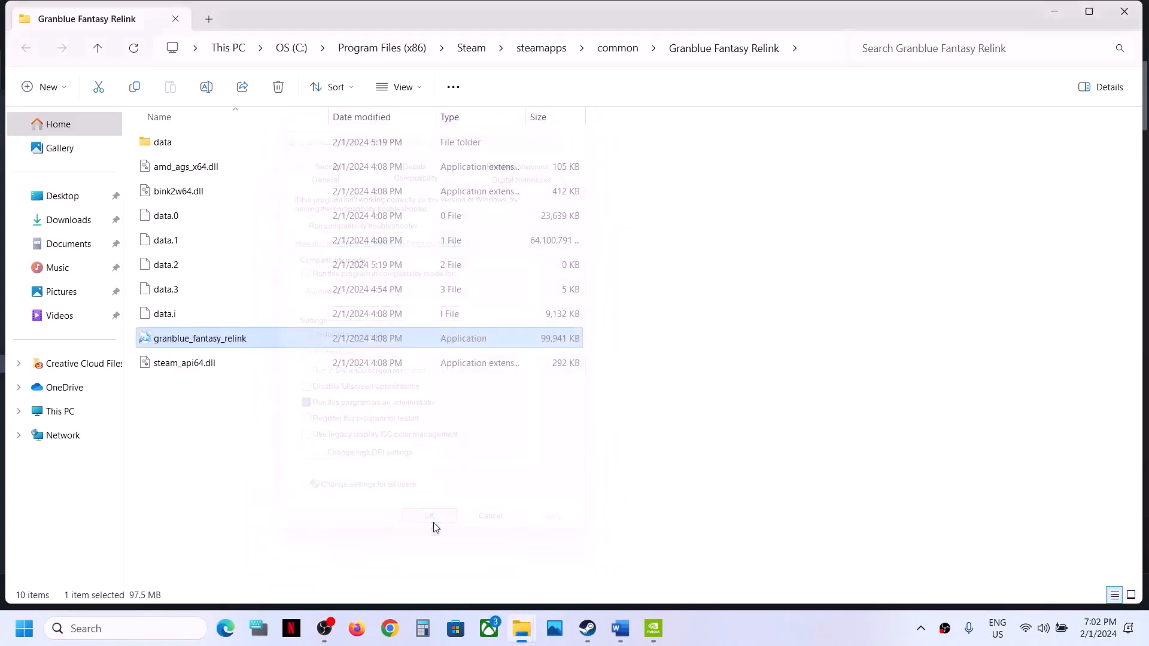
Reopen the compatibility settings of granblue_fantasy_relink and enable compatibility mode for Windows 8
right_click(235, 342)
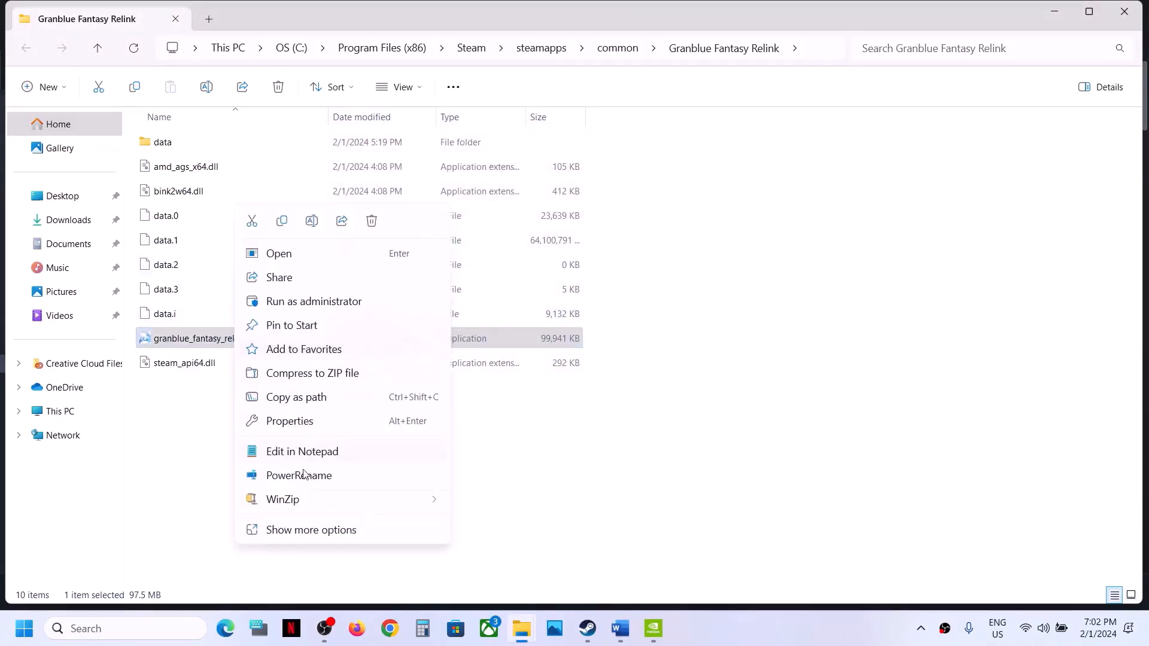
click(289, 421)
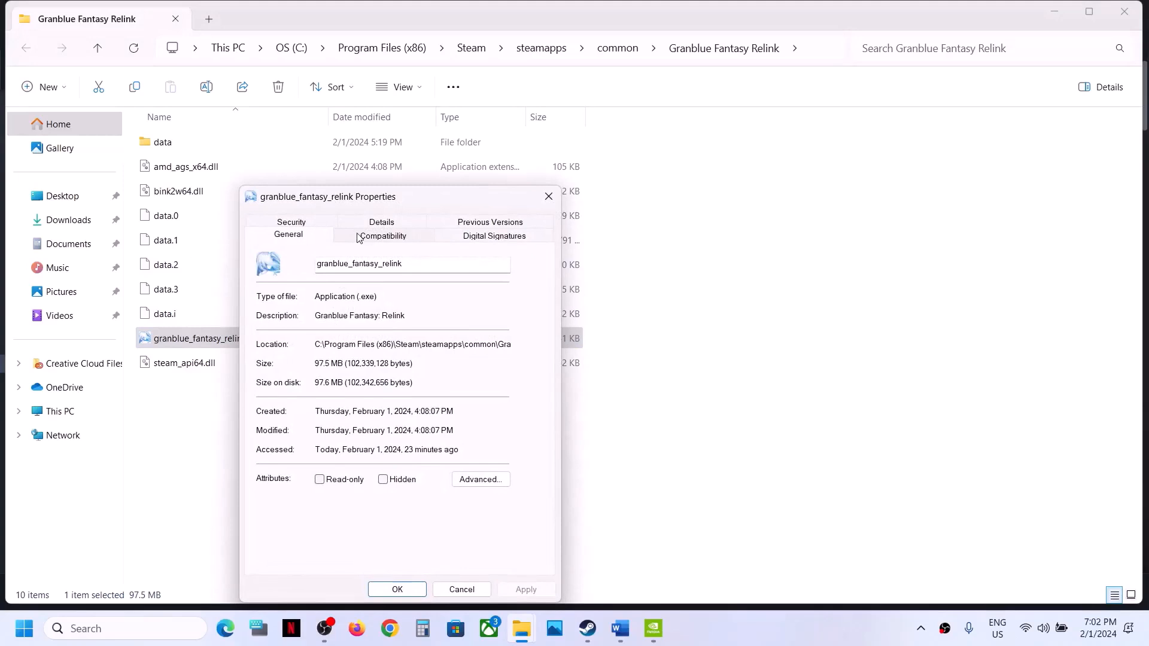
click(359, 236)
click(268, 336)
click(311, 354)
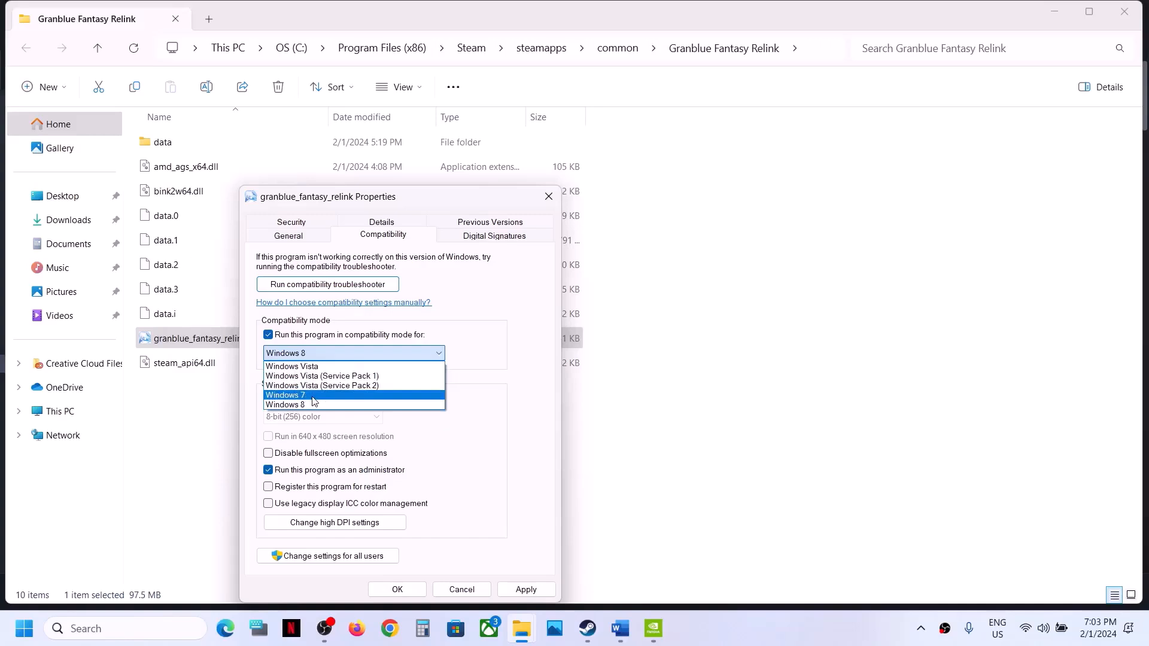
click(491, 356)
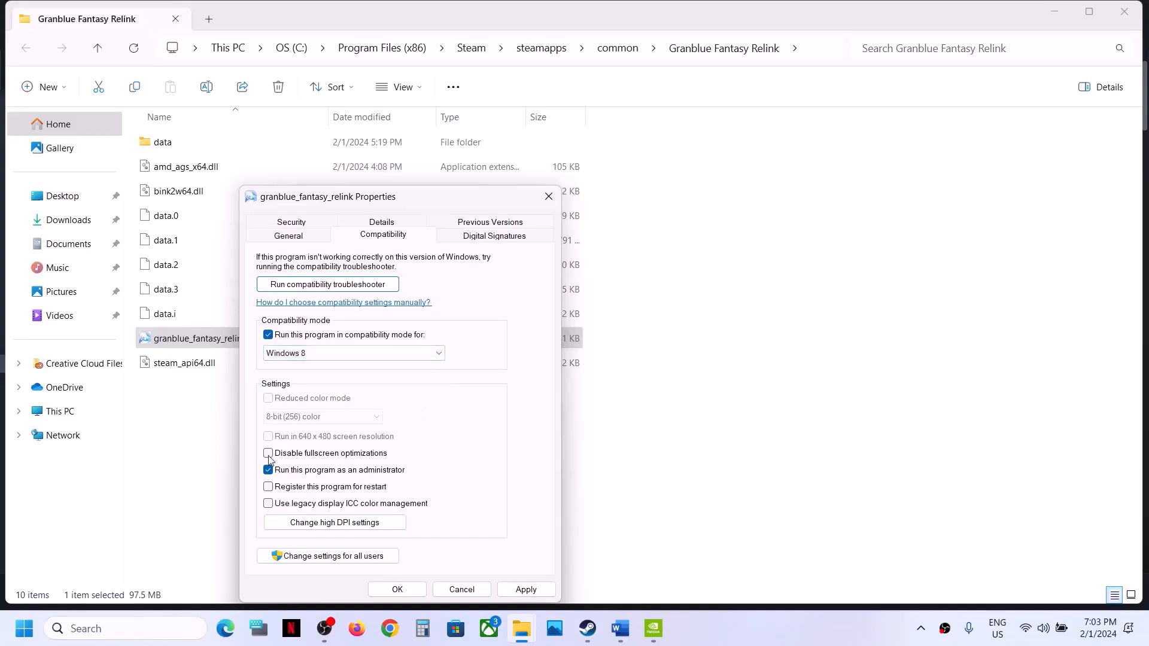
Disable fullscreen optimizations for granblue_fantasy_relink and save the properties
click(525, 588)
click(397, 589)
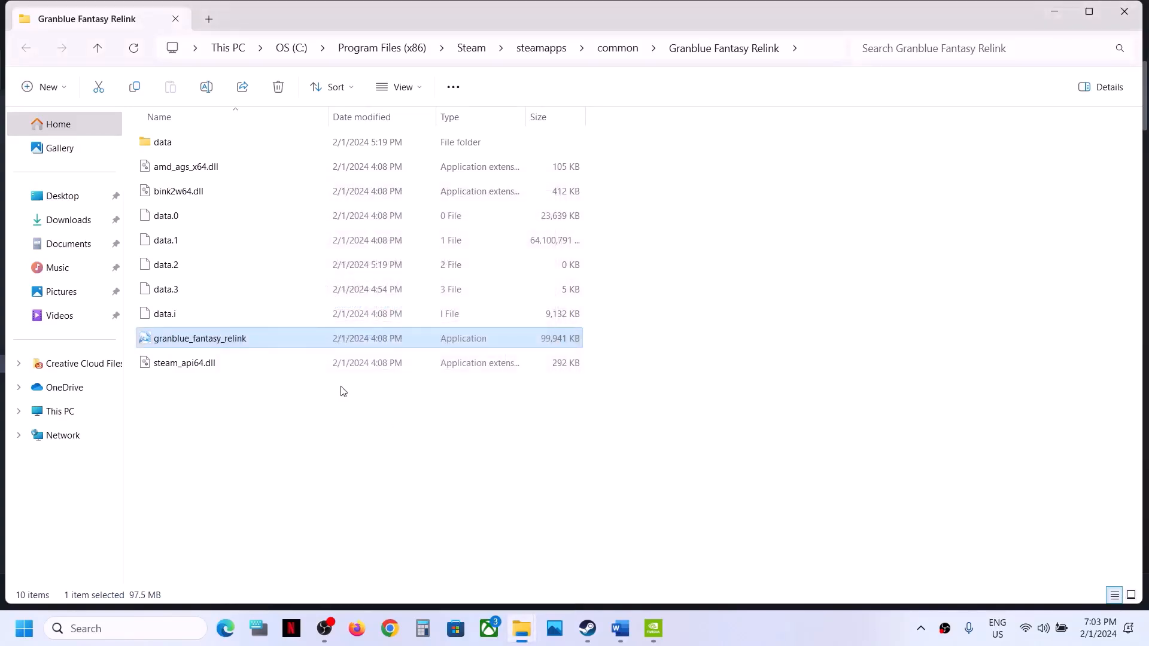
Reopen the compatibility settings of granblue_fantasy_relink, clear compatibility mode, fullscreen, administrator and high DPI override options, and save
right_click(277, 345)
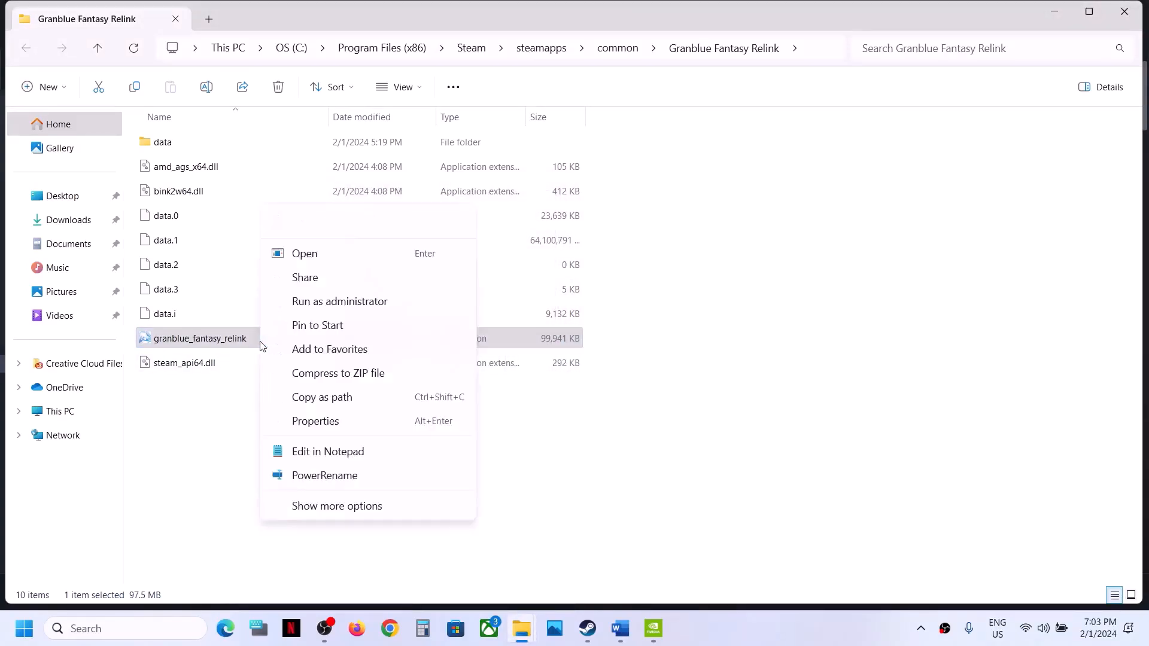
click(346, 425)
click(381, 240)
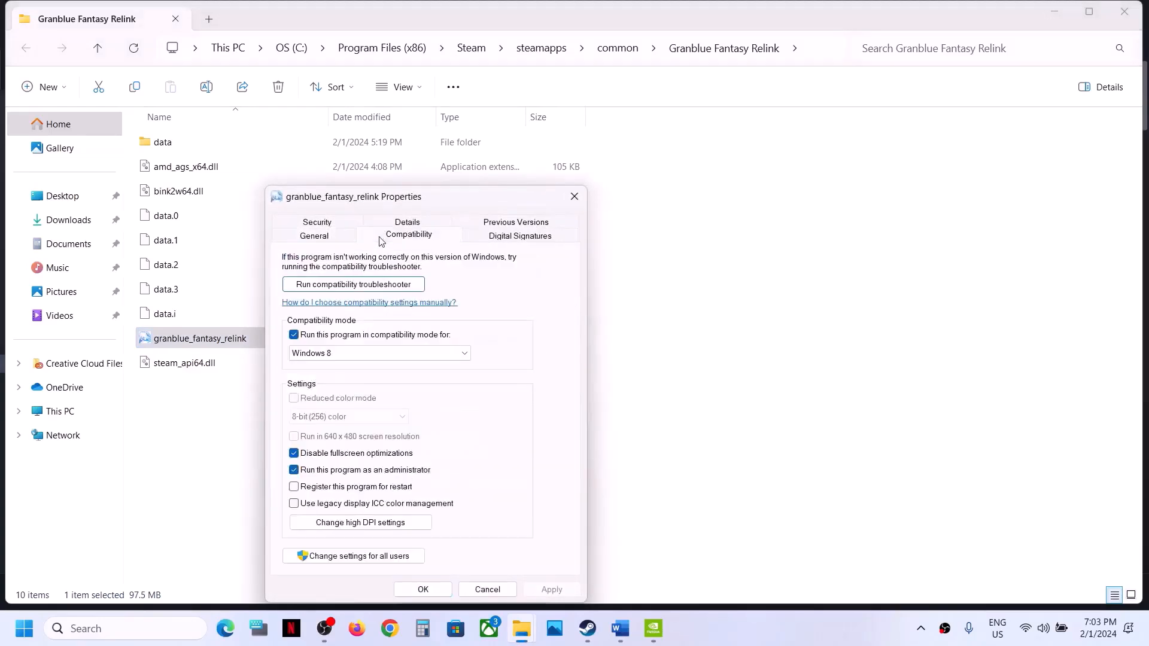
click(293, 335)
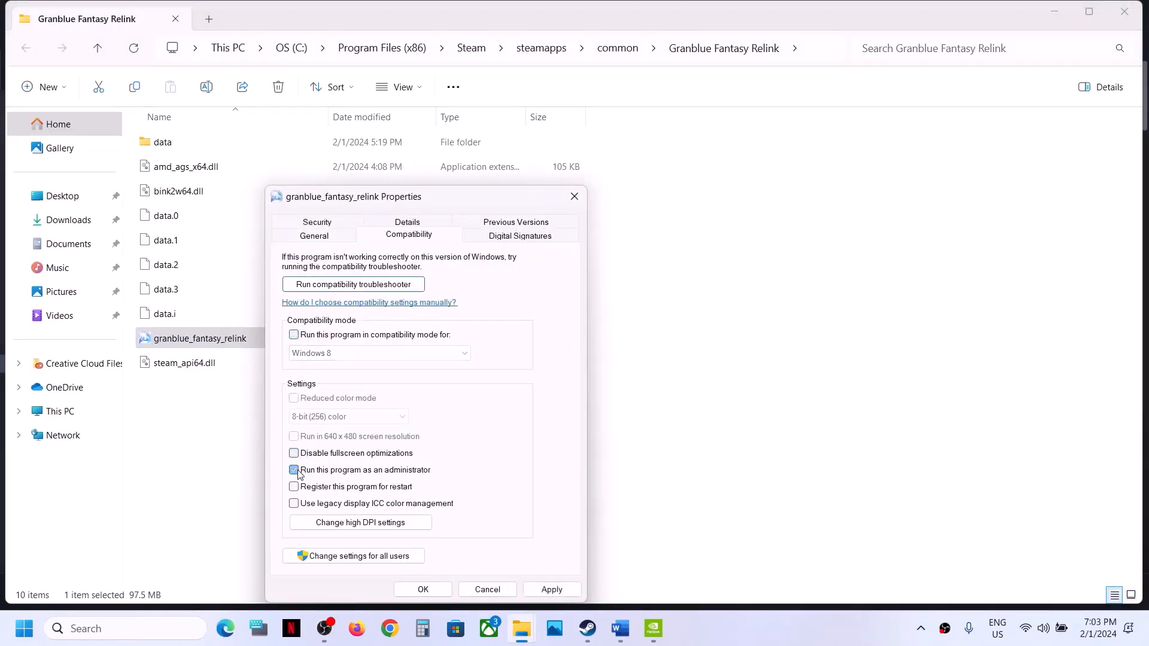
click(334, 518)
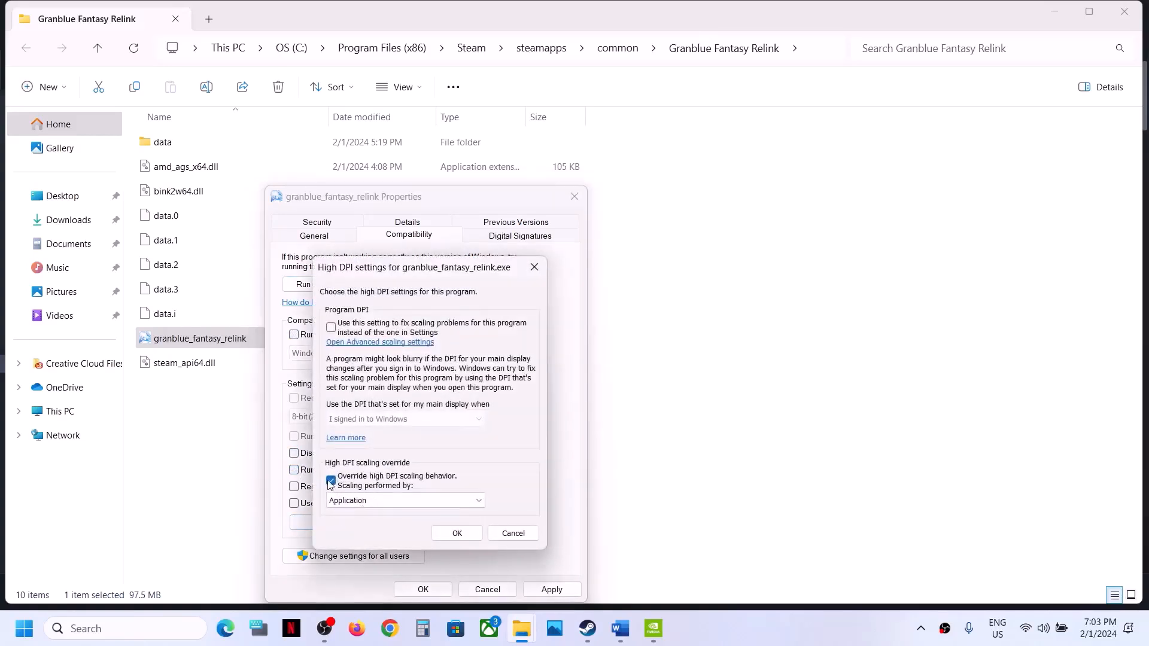
click(437, 532)
click(551, 589)
click(421, 590)
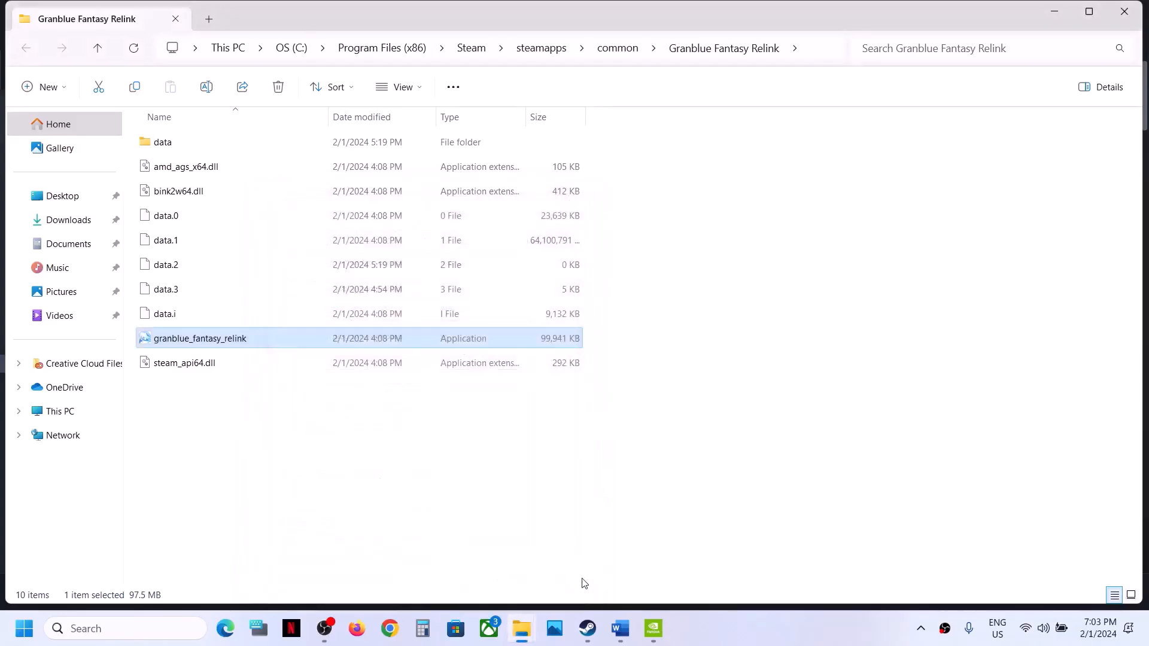
Switch to the Word guide, read the start of Step 7 and copy the name Process Lasso from it
click(618, 629)
scroll(507, 399, down, 3)
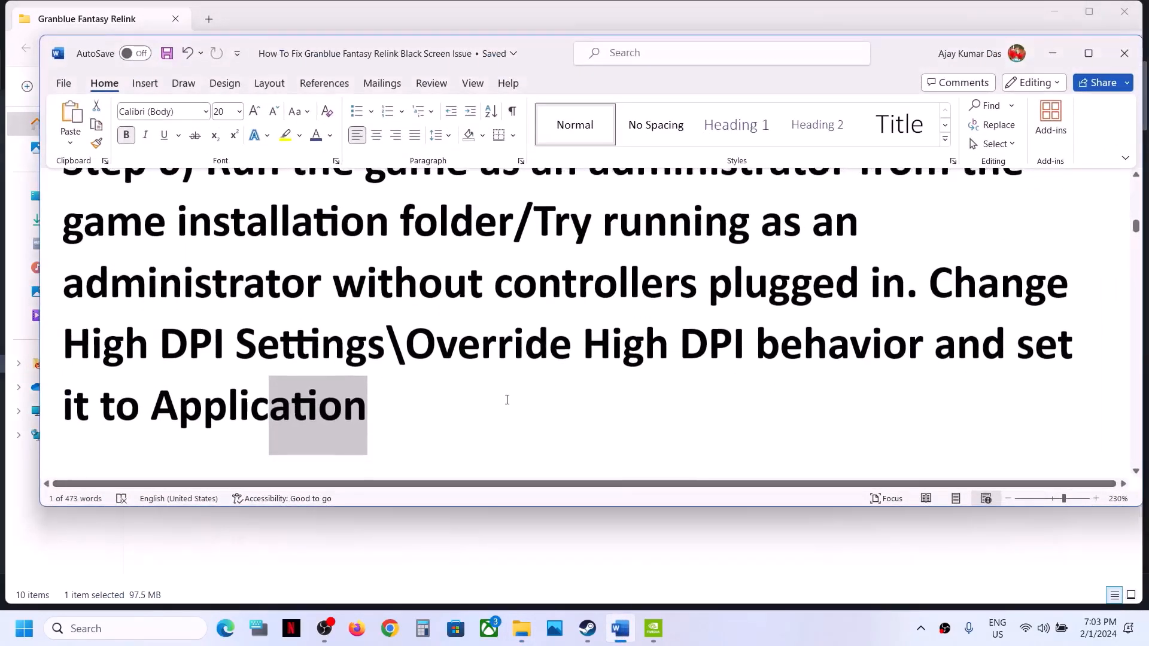
scroll(507, 400, down, 4)
scroll(507, 400, up, 1)
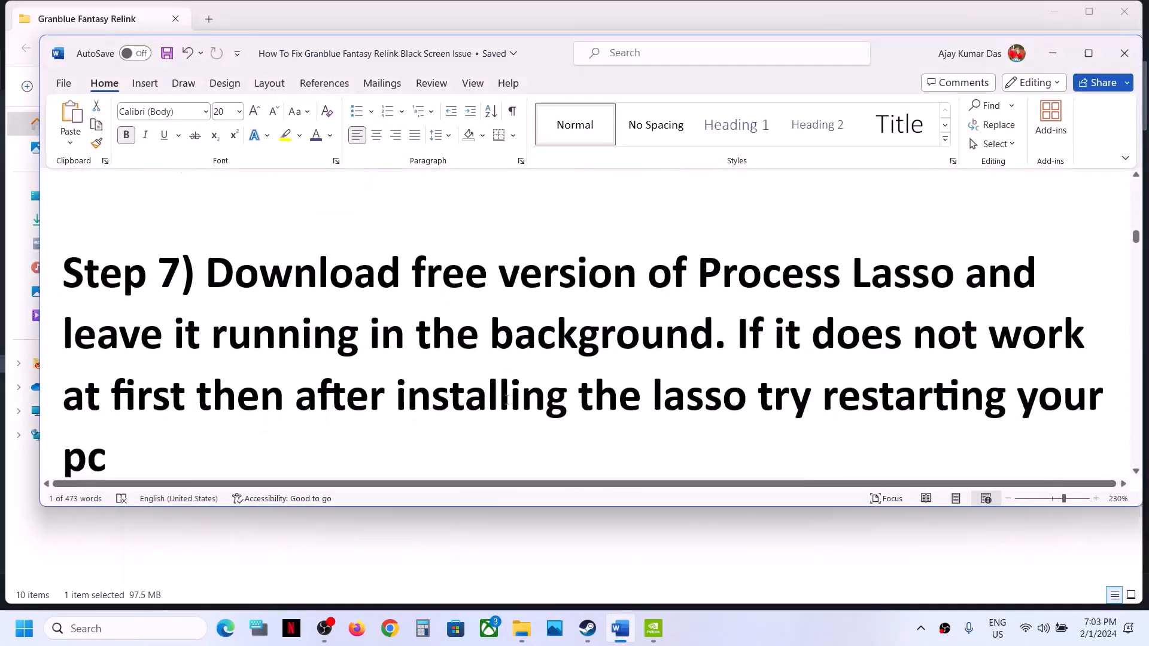
drag(216, 299, 865, 268)
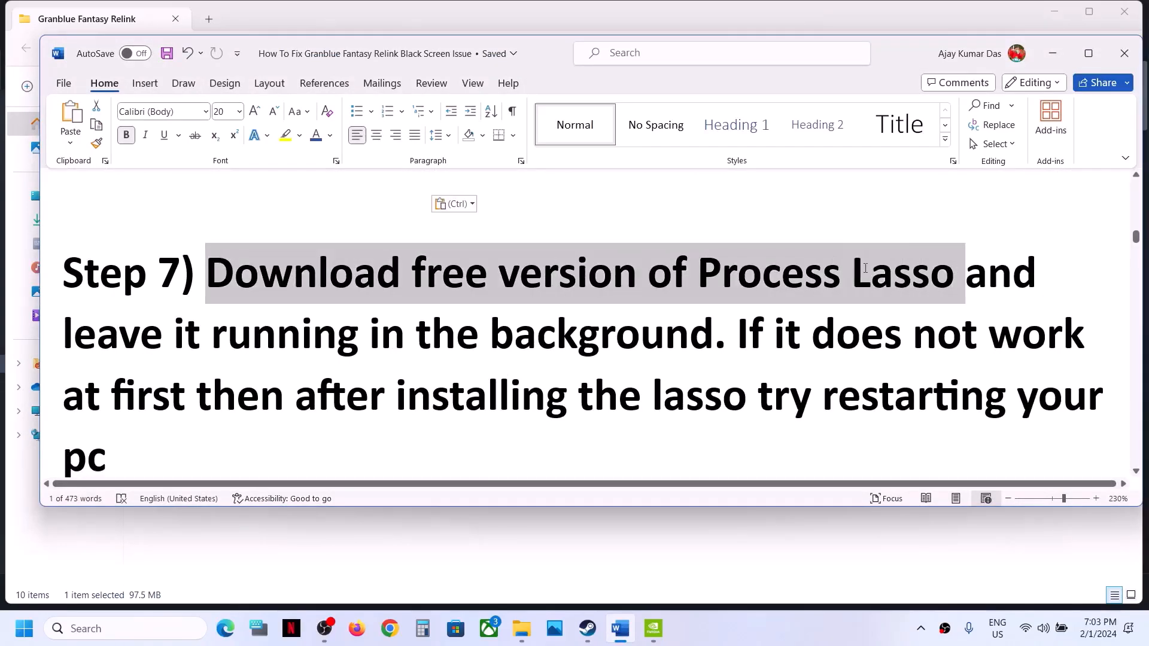
click(870, 269)
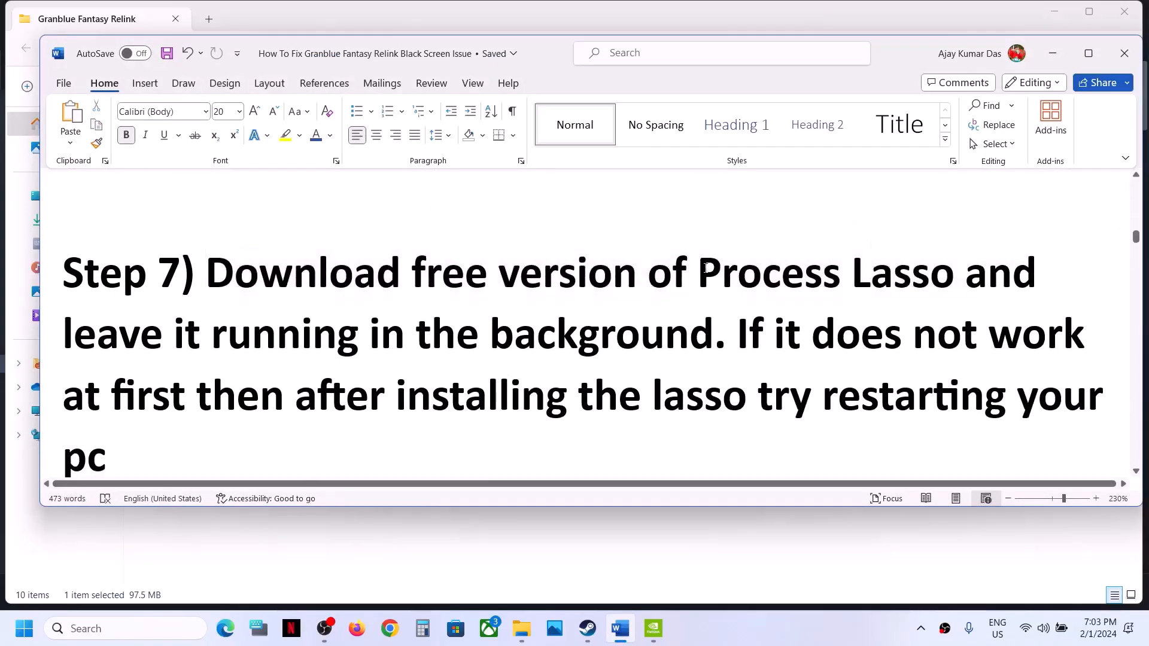
mouse_move(702, 268)
mouse_down()
mouse_move(934, 277)
mouse_move(926, 283)
mouse_up()
key(ctrl+c)
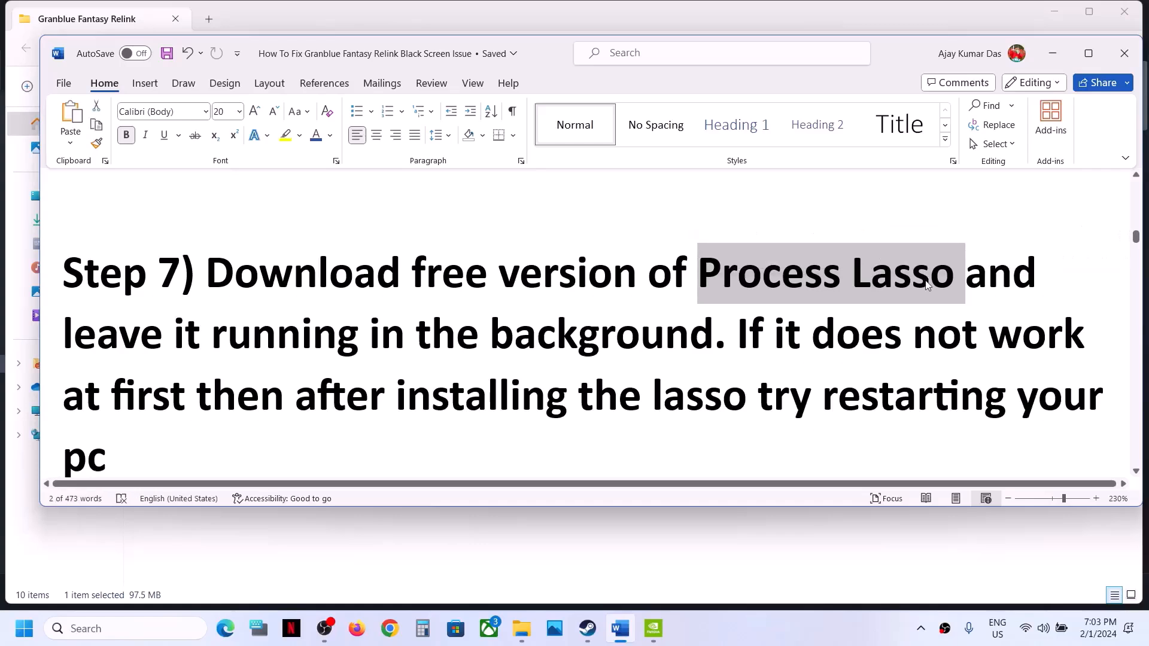
Switch to Chrome, search for Process Lasso and download the Process Lasso Server Edition trial from bitsum.com
click(389, 628)
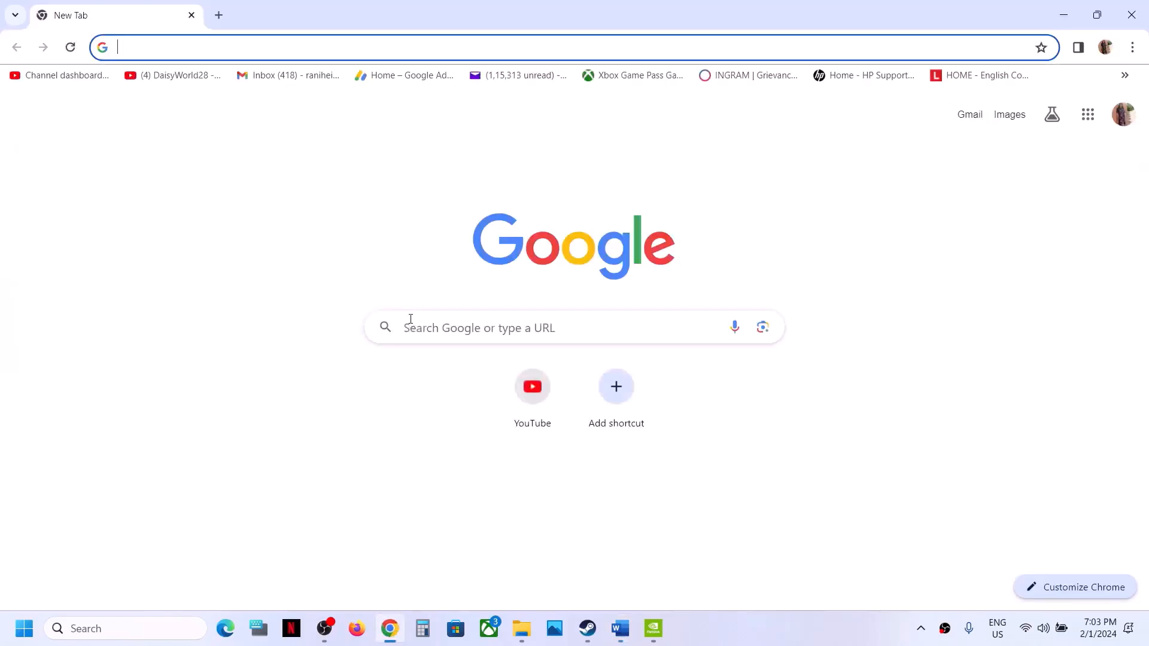
key(ctrl+v)
key(Return)
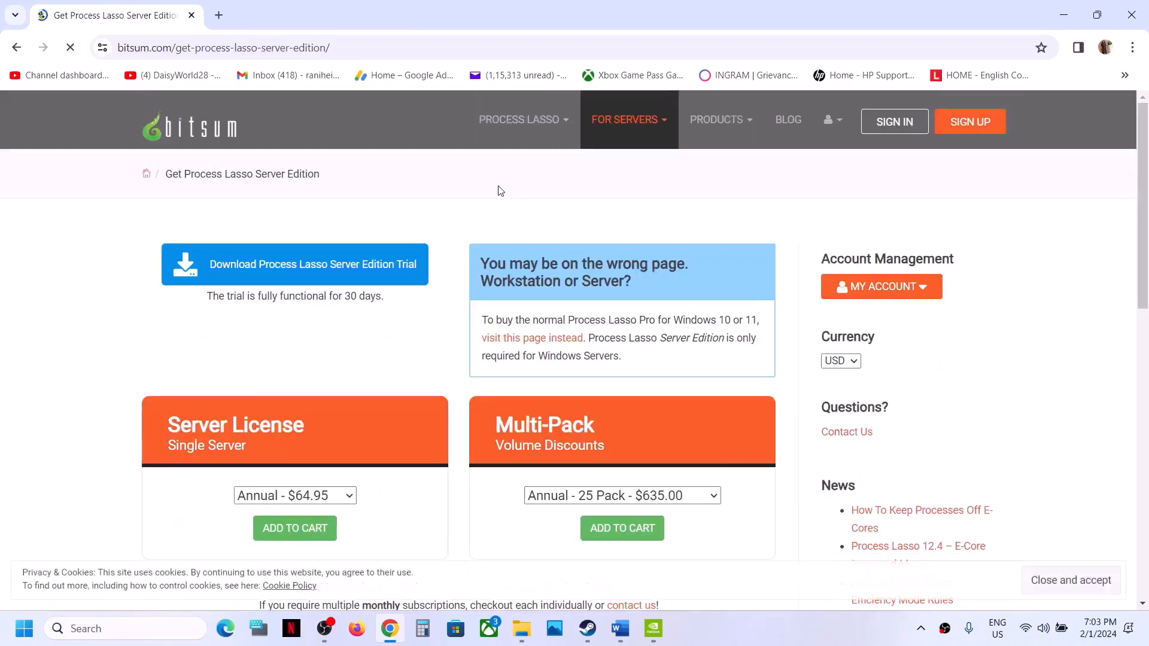
click(325, 274)
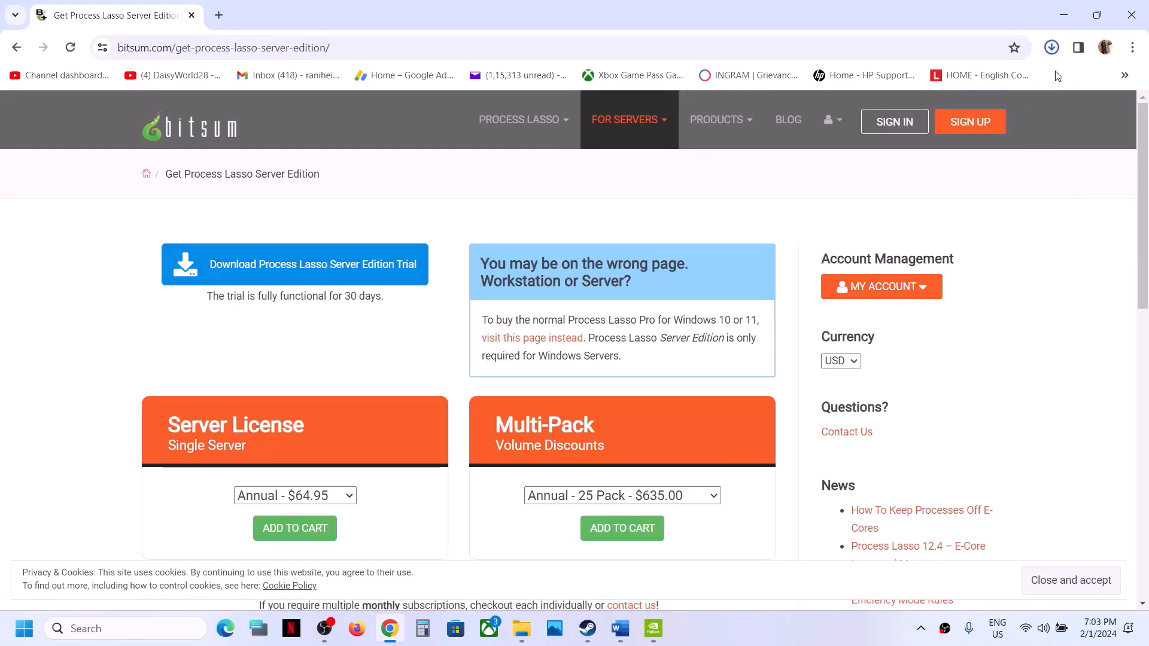
Run the downloaded Server Edition installer in English, accept the license and try to install it in C:\Program Files\Process Lasso
click(951, 97)
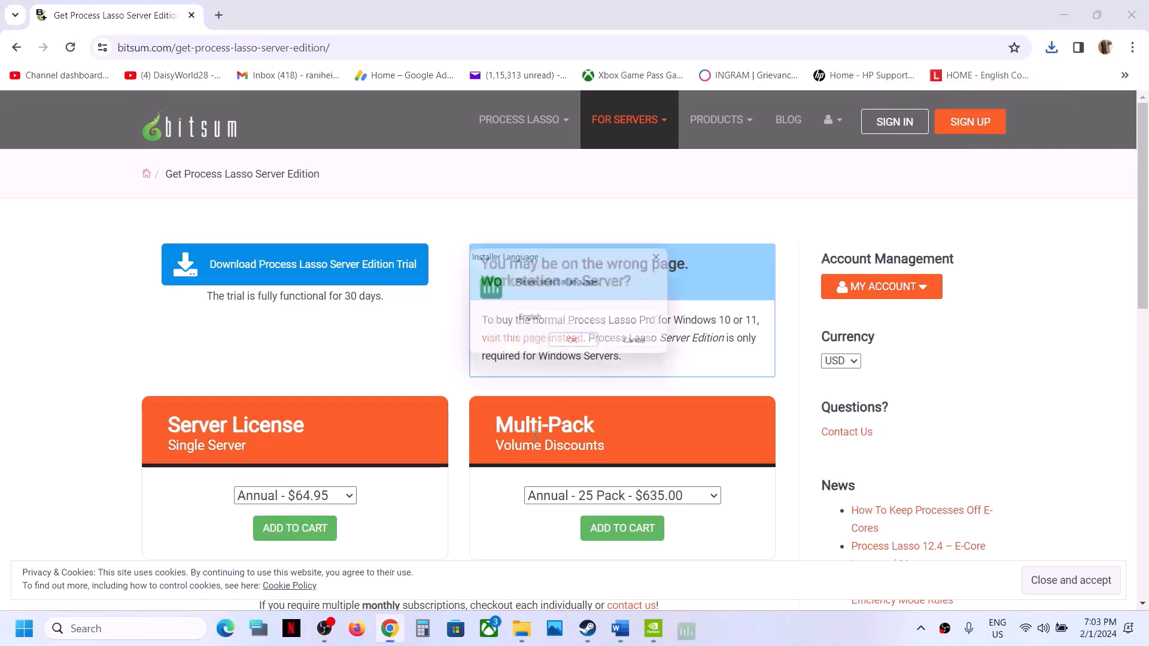
click(584, 347)
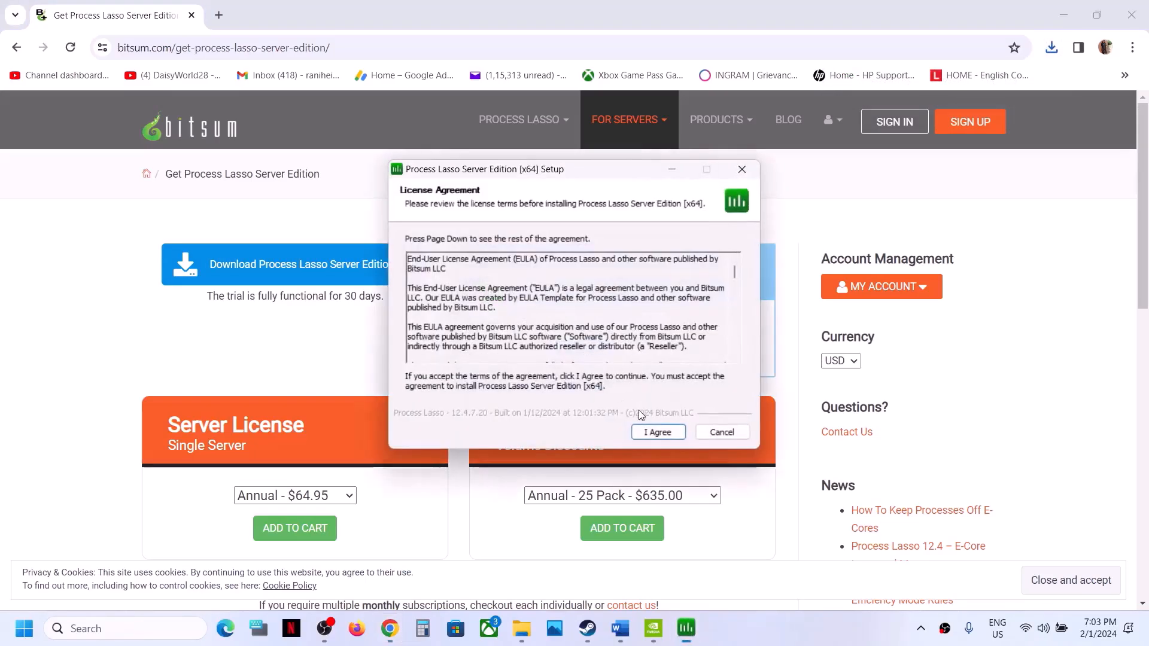
click(645, 432)
click(657, 433)
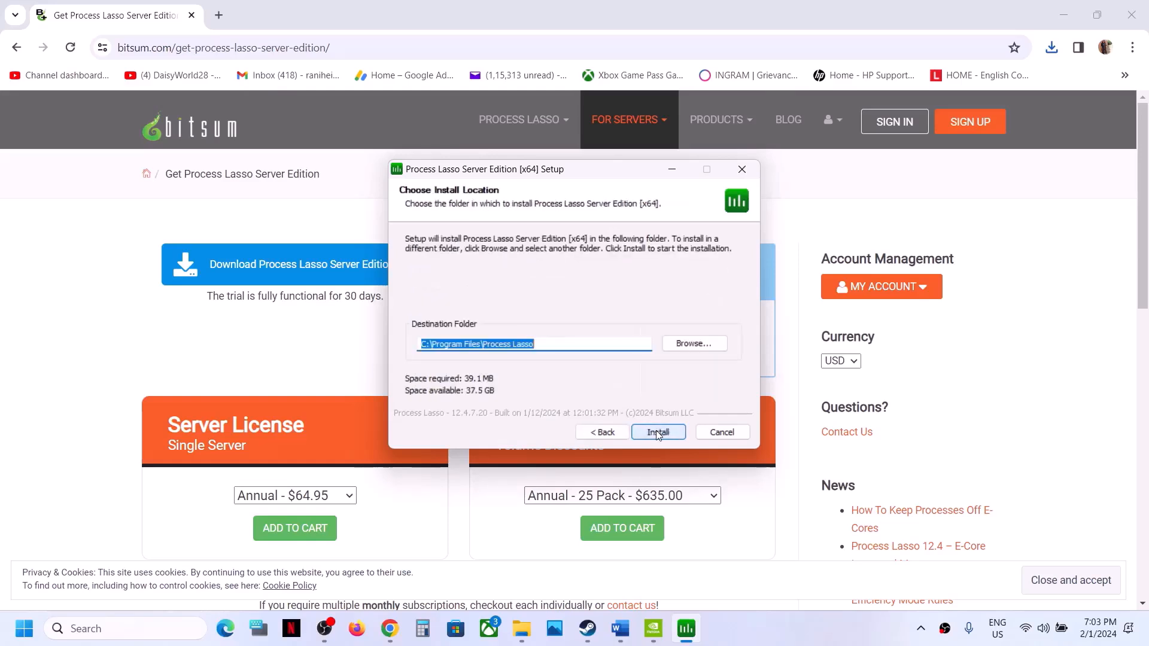
click(656, 433)
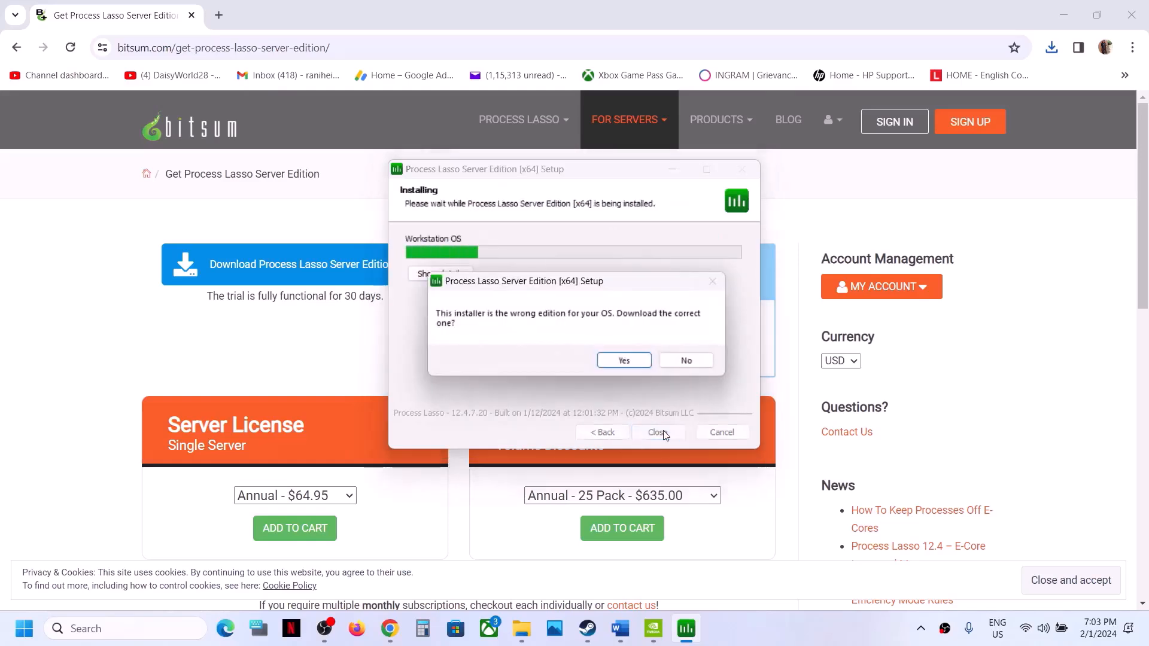
Have the installer download the correct edition for the OS, accept its license and install Process Lasso in C:\Program Files\Process Lasso
click(626, 359)
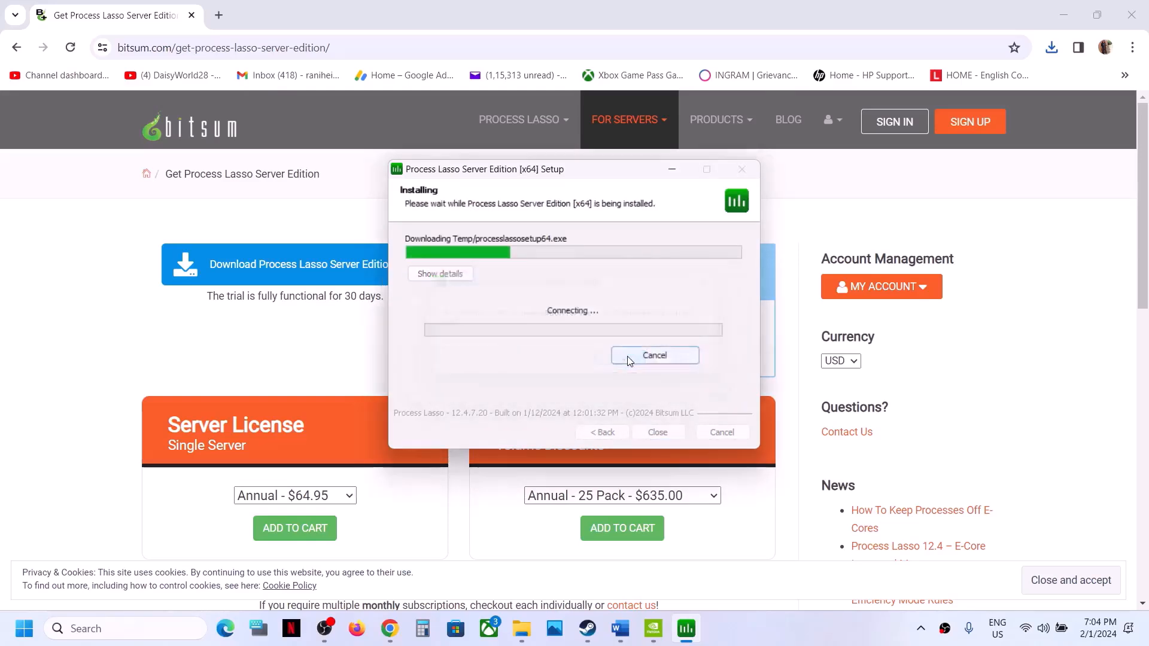
click(586, 345)
click(644, 429)
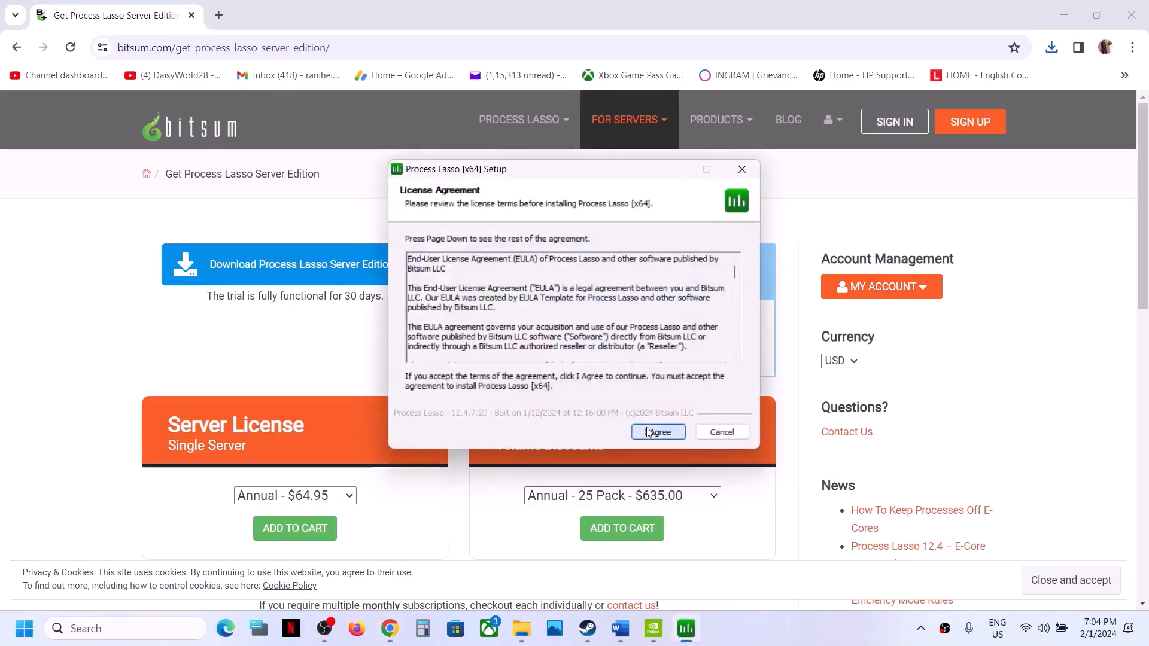
click(650, 432)
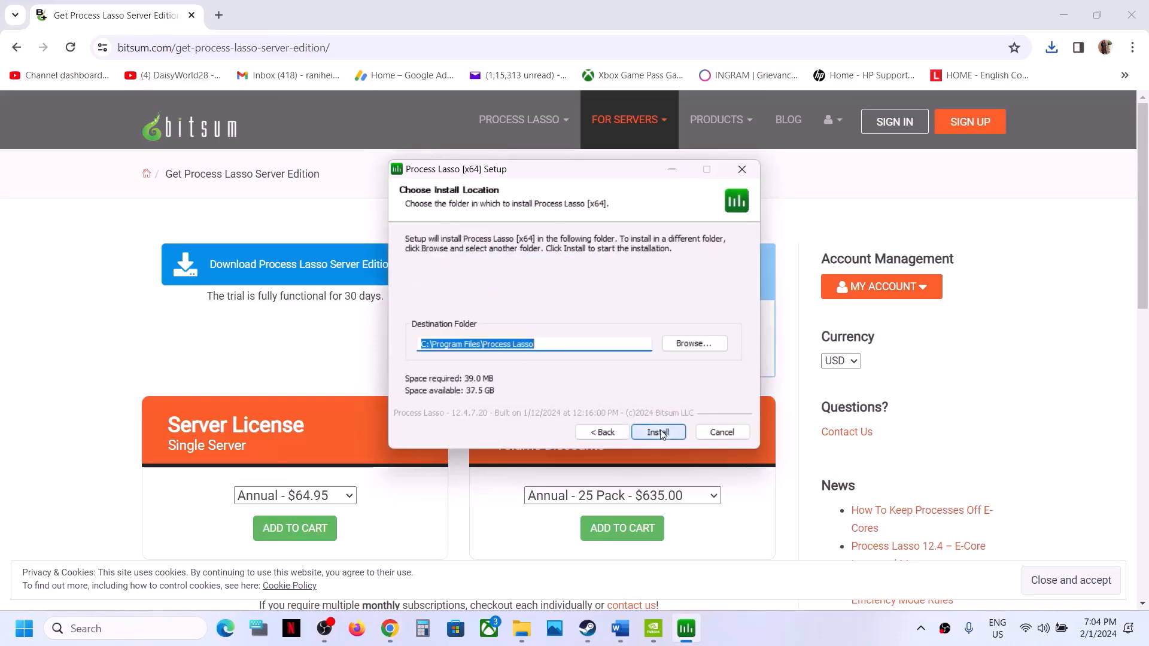
click(660, 432)
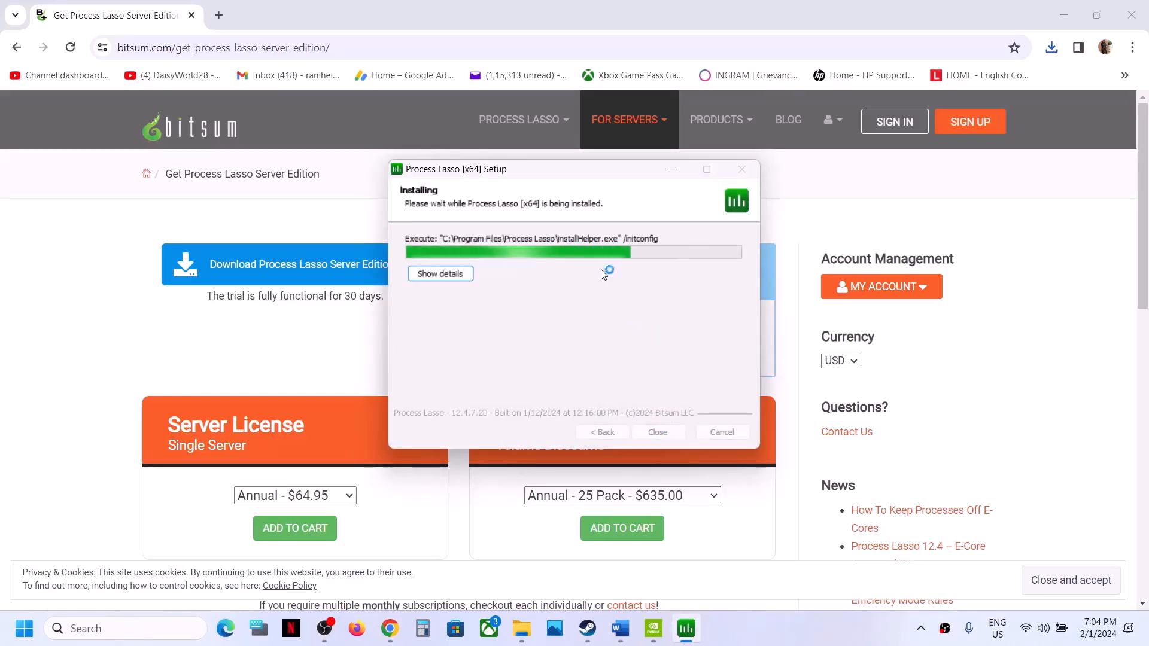
Check the background-running instruction in Step 7 of the Word guide, view the Process Lasso window and switch to the game's Steam page
click(621, 636)
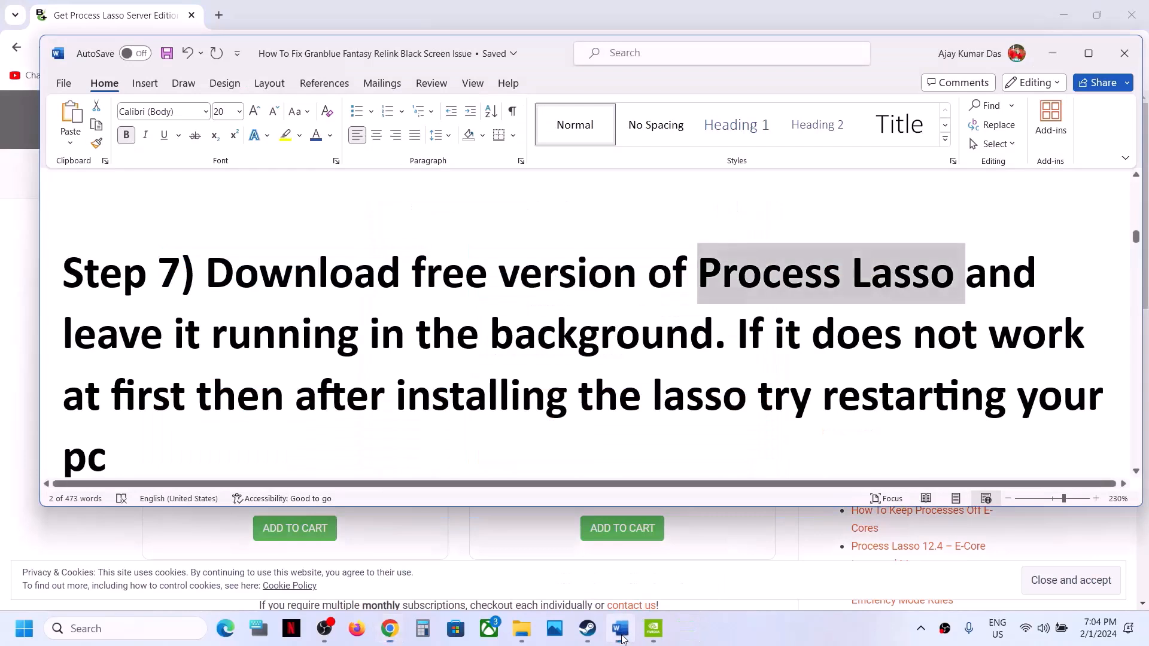
drag(357, 338, 712, 338)
click(690, 639)
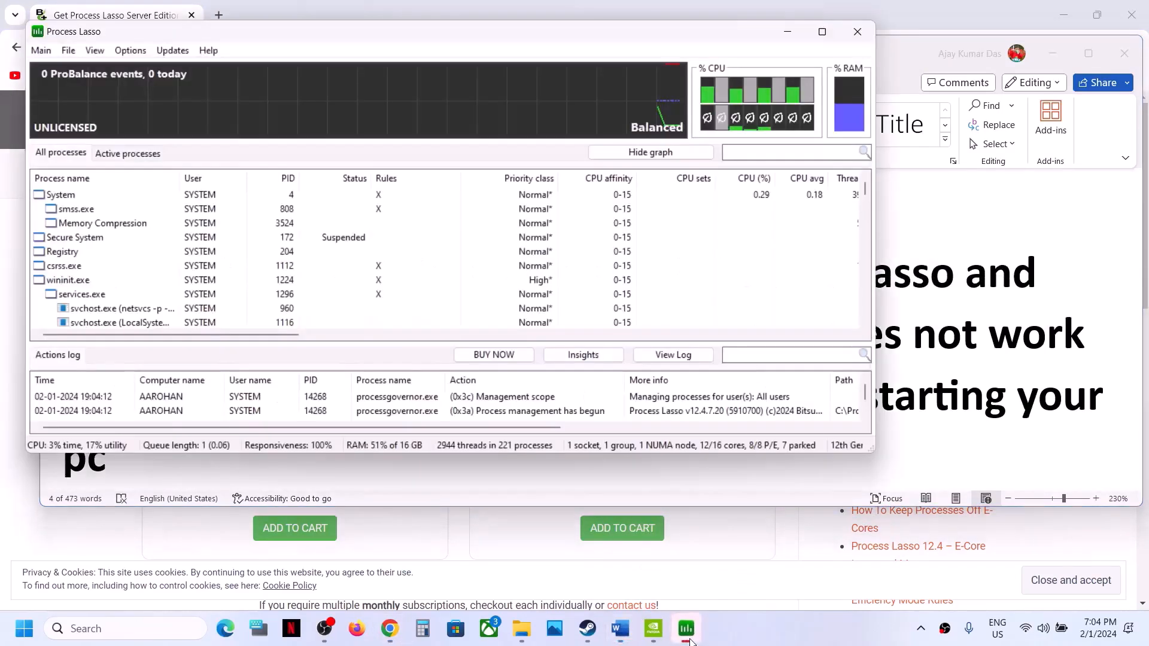
click(897, 347)
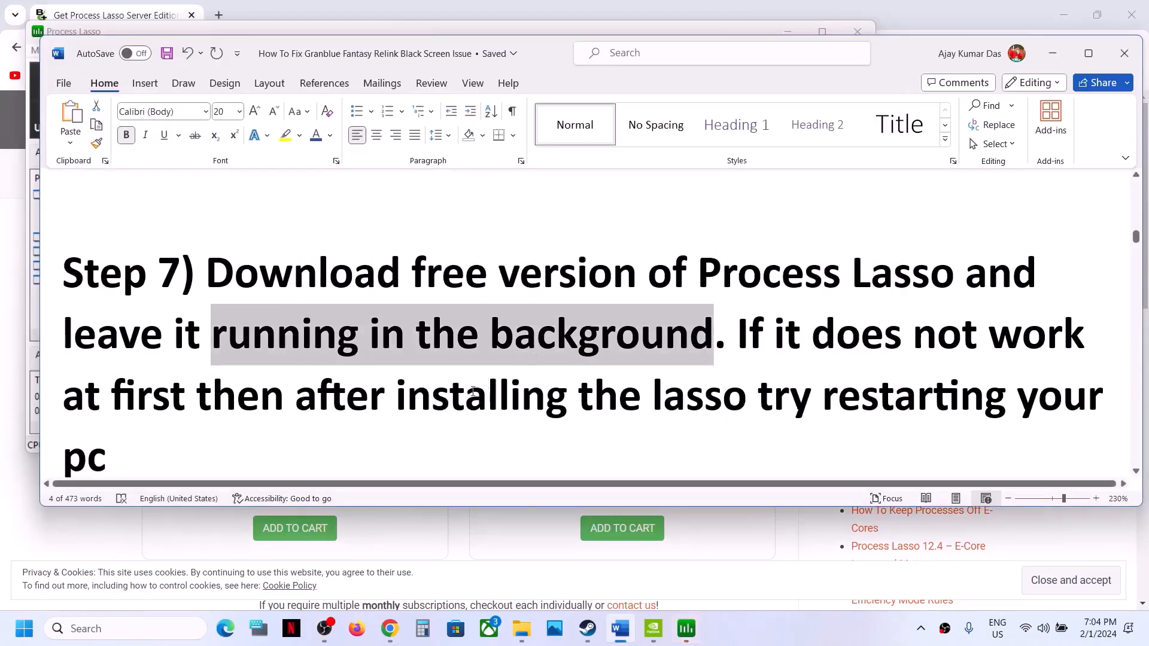
click(588, 628)
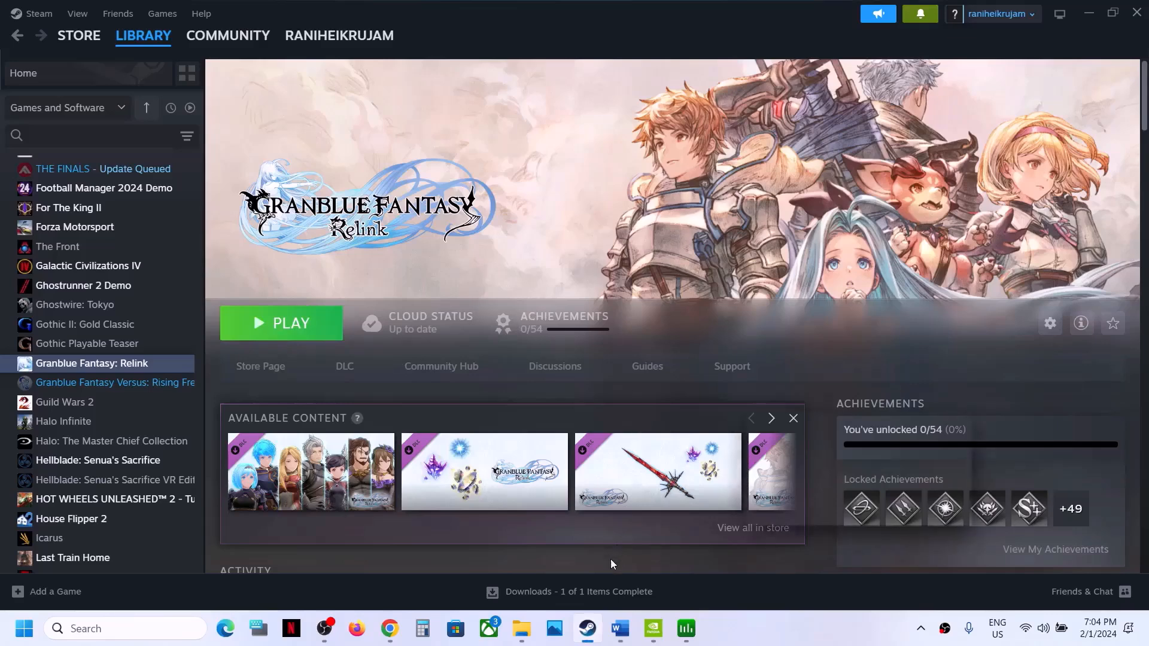
Read the restart advice in Step 7 of the Word guide and look up the Restart option in the Windows power options
click(620, 631)
drag(742, 340, 649, 395)
click(618, 395)
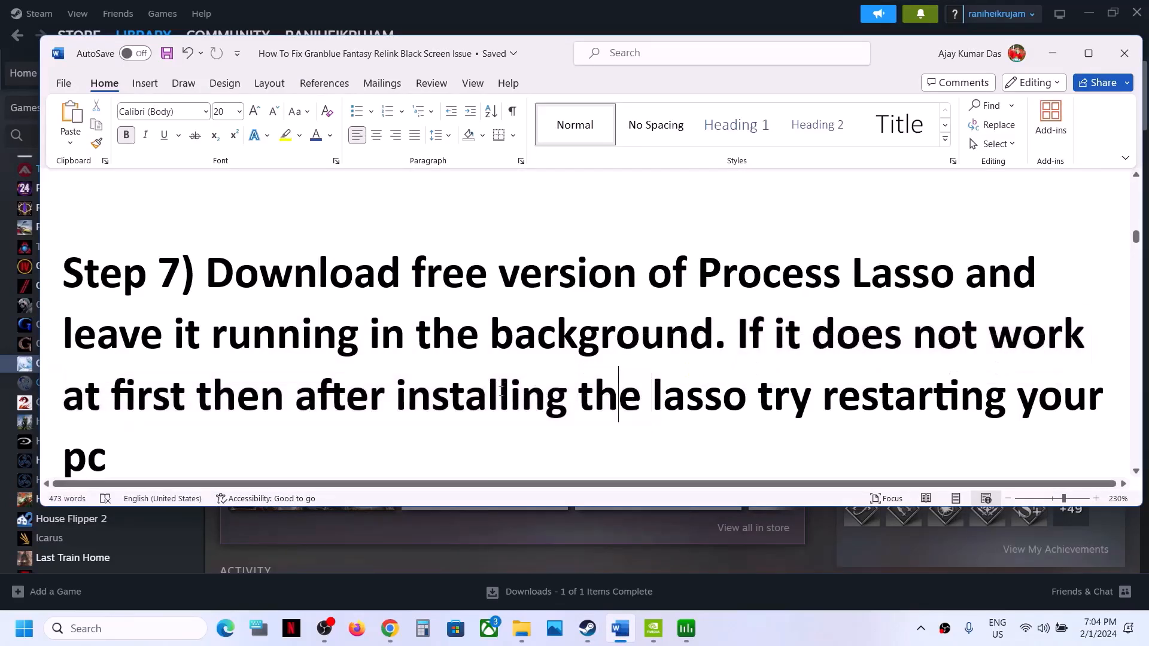
drag(522, 405, 751, 396)
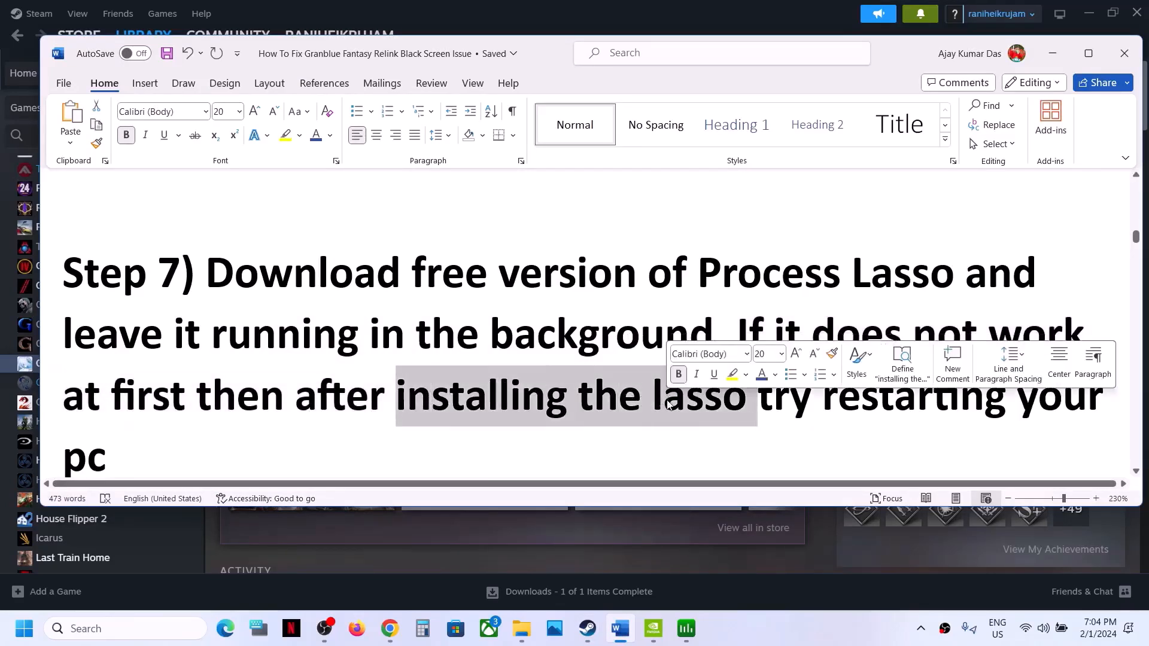
click(19, 633)
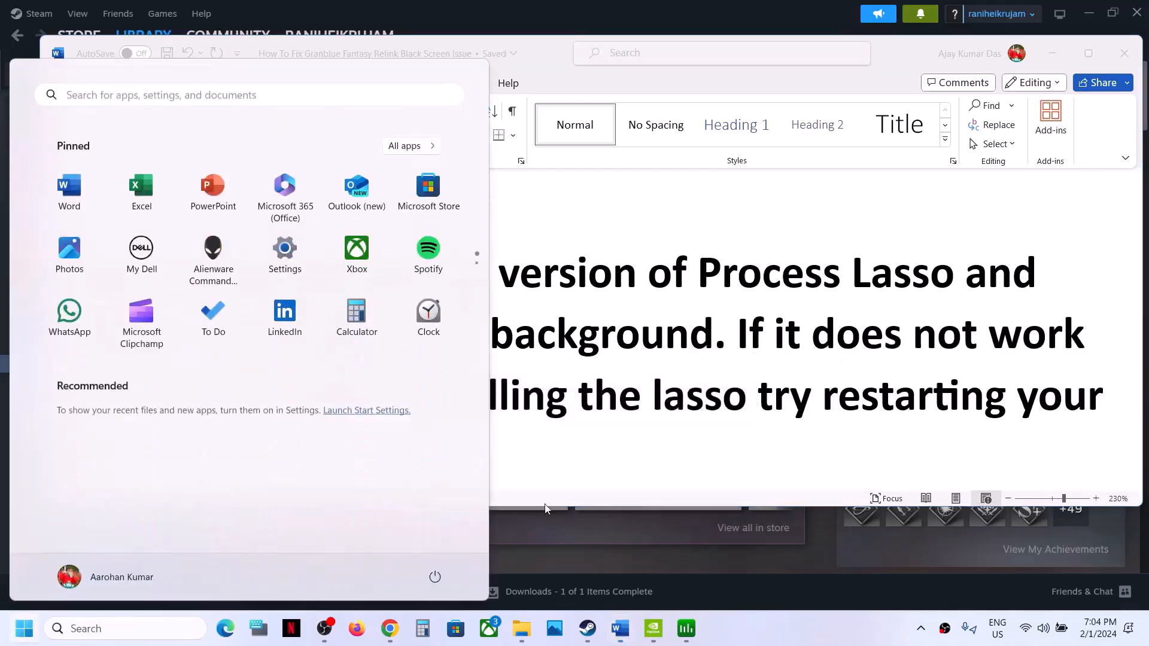
click(429, 579)
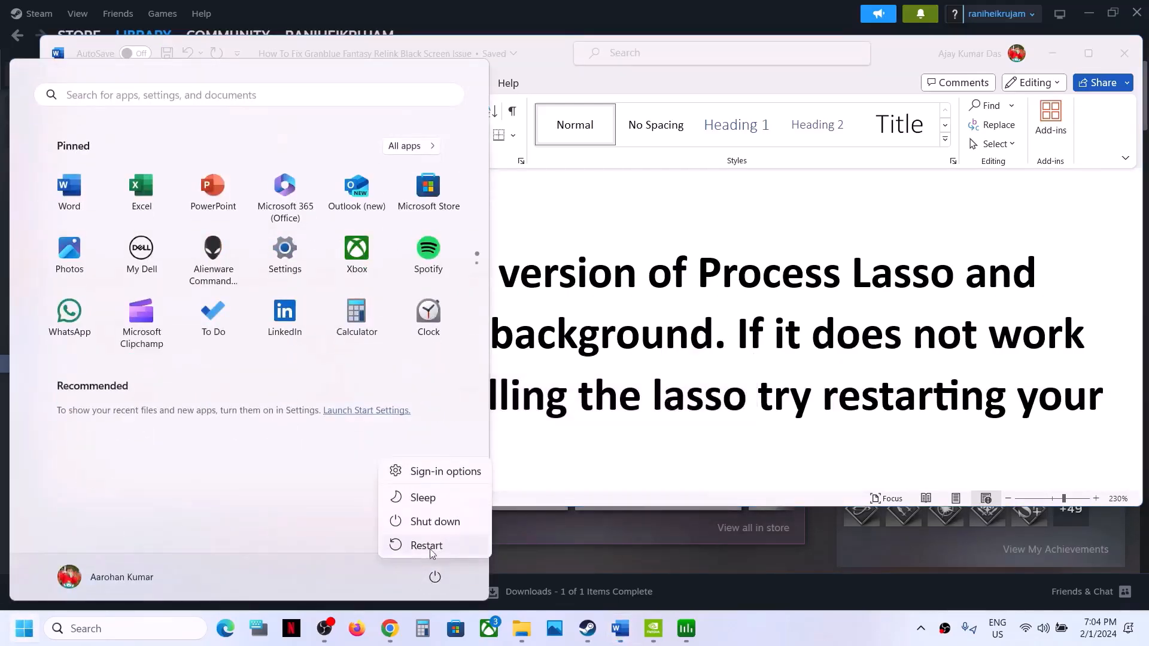
click(706, 423)
Bring up Process Lasso, minimize it to keep it running and return to Granblue Fantasy: Relink in Steam
click(686, 628)
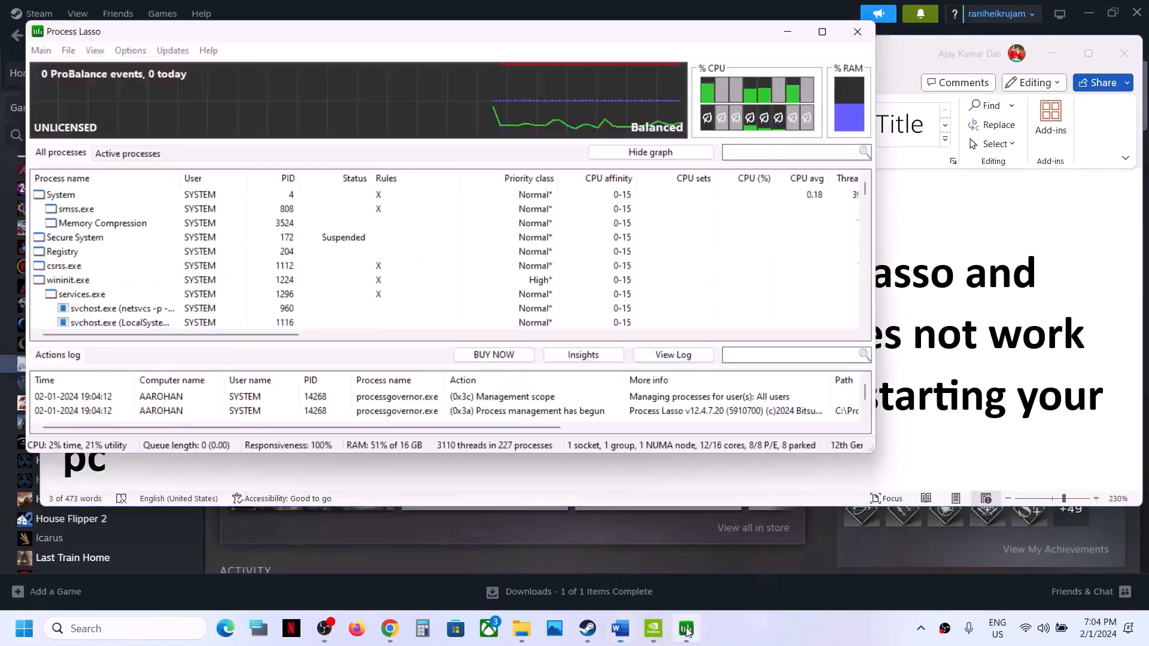
click(792, 34)
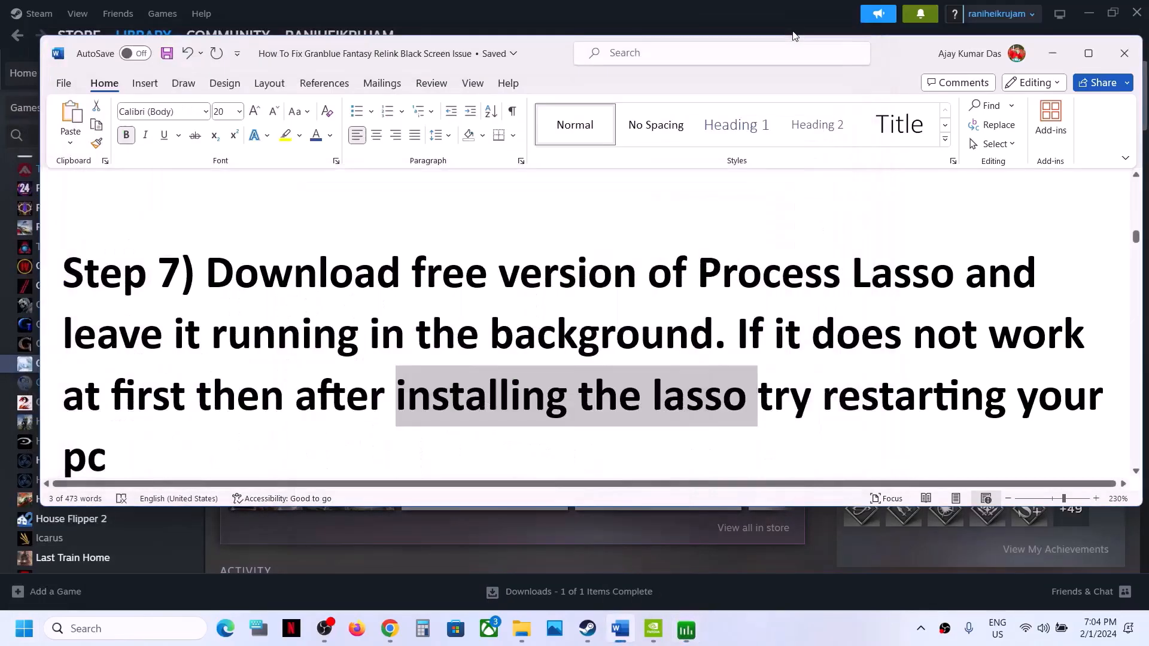
click(681, 17)
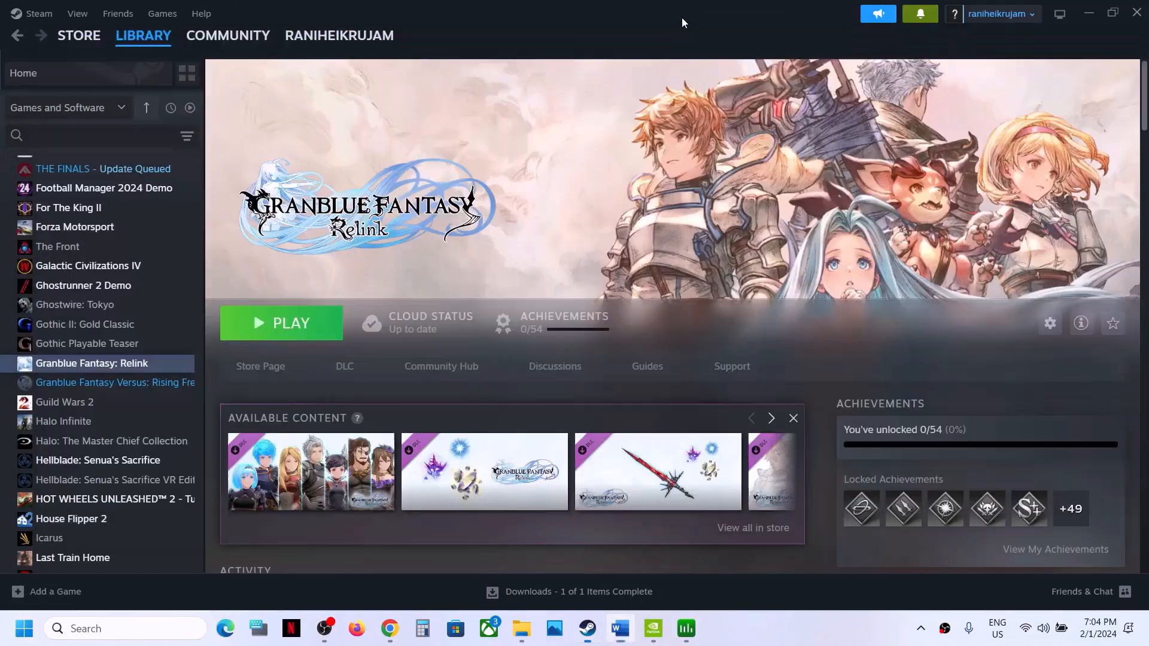
Switch to the Word guide and read Step 8 about allowing the game in antivirus and Windows Security and updating Windows
click(620, 628)
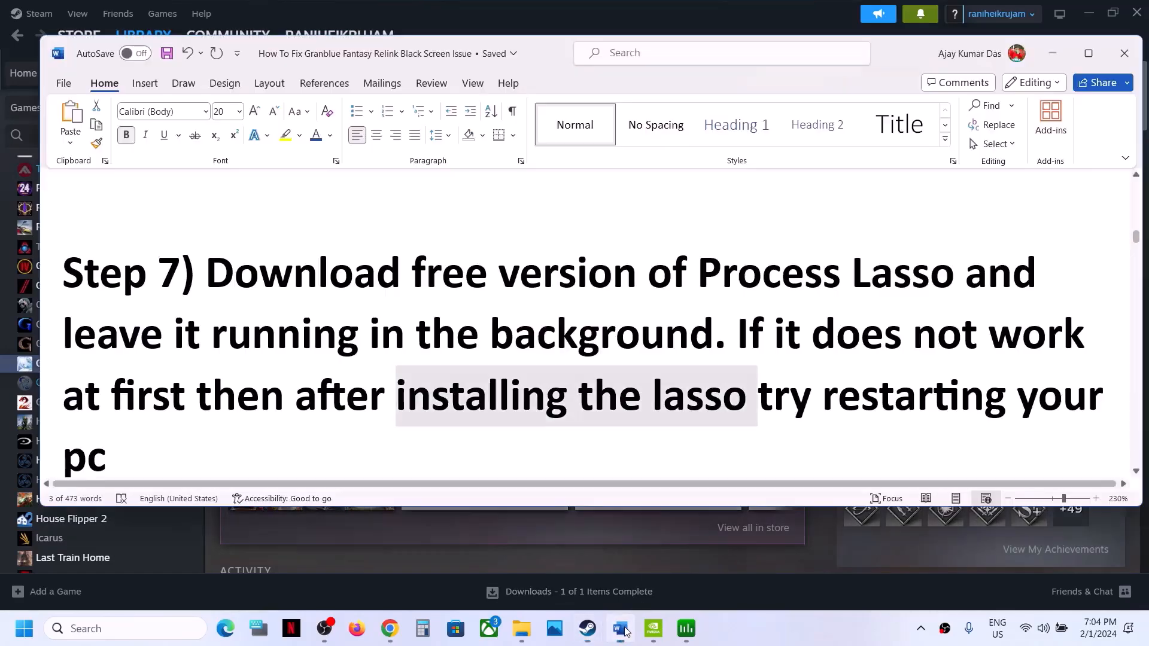
scroll(500, 415, down, 3)
scroll(500, 414, down, 3)
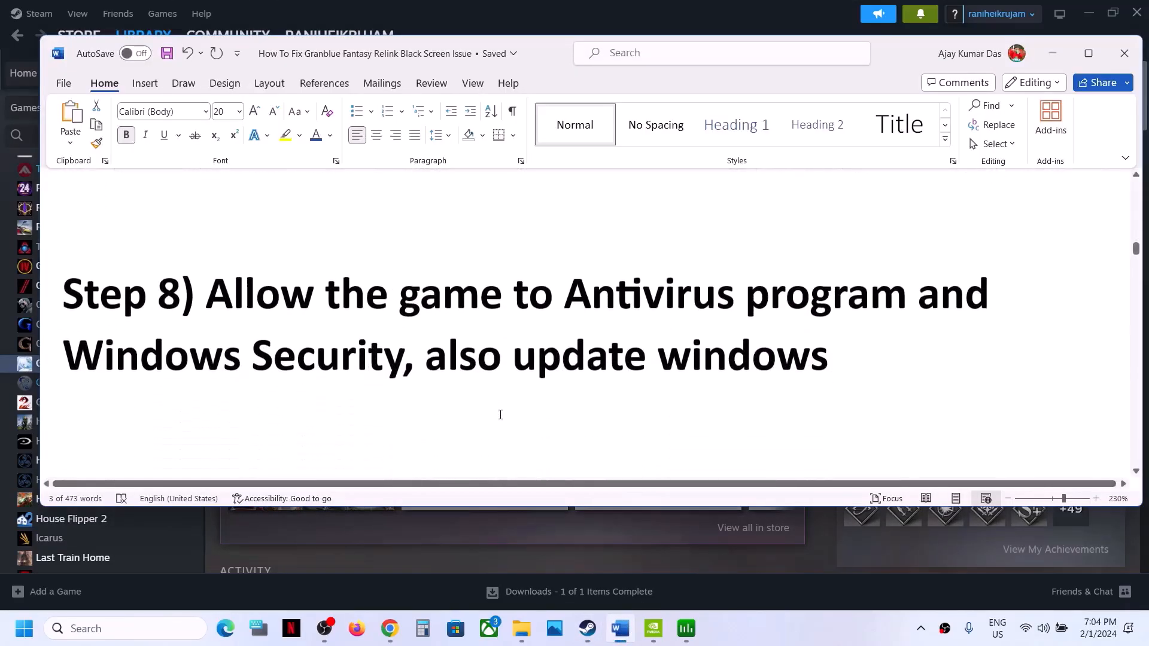
Review the antivirus advice in Step 8 of the guide and open Virus & threat protection in Windows Security from the Privacy & security settings
drag(428, 287, 851, 320)
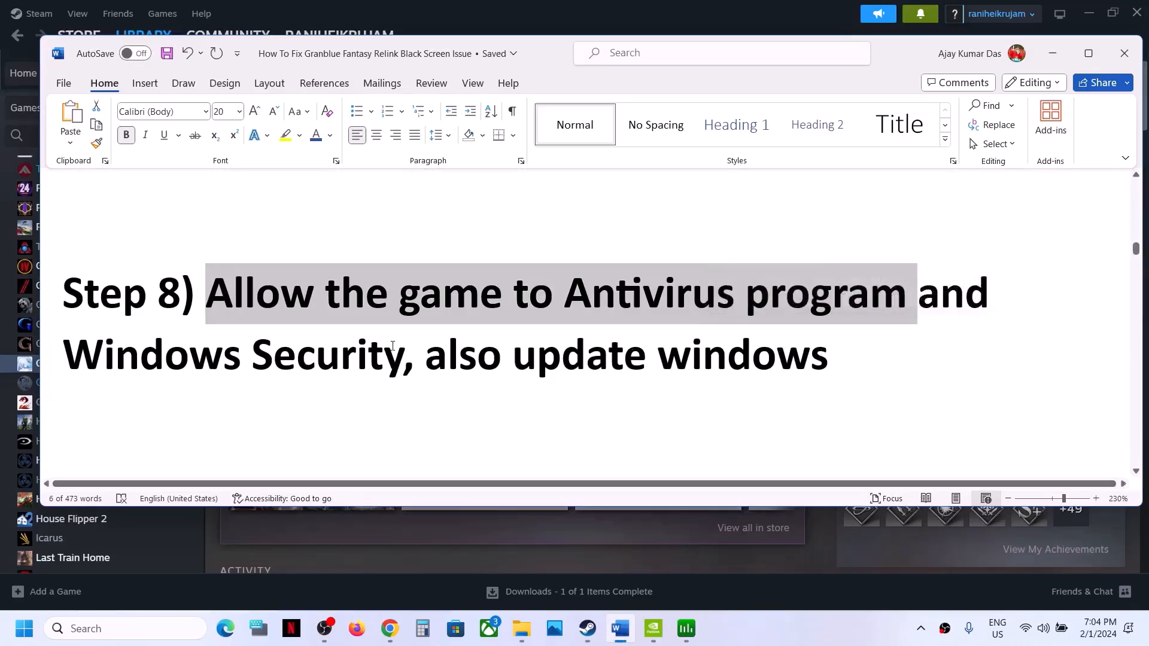
key(super+i)
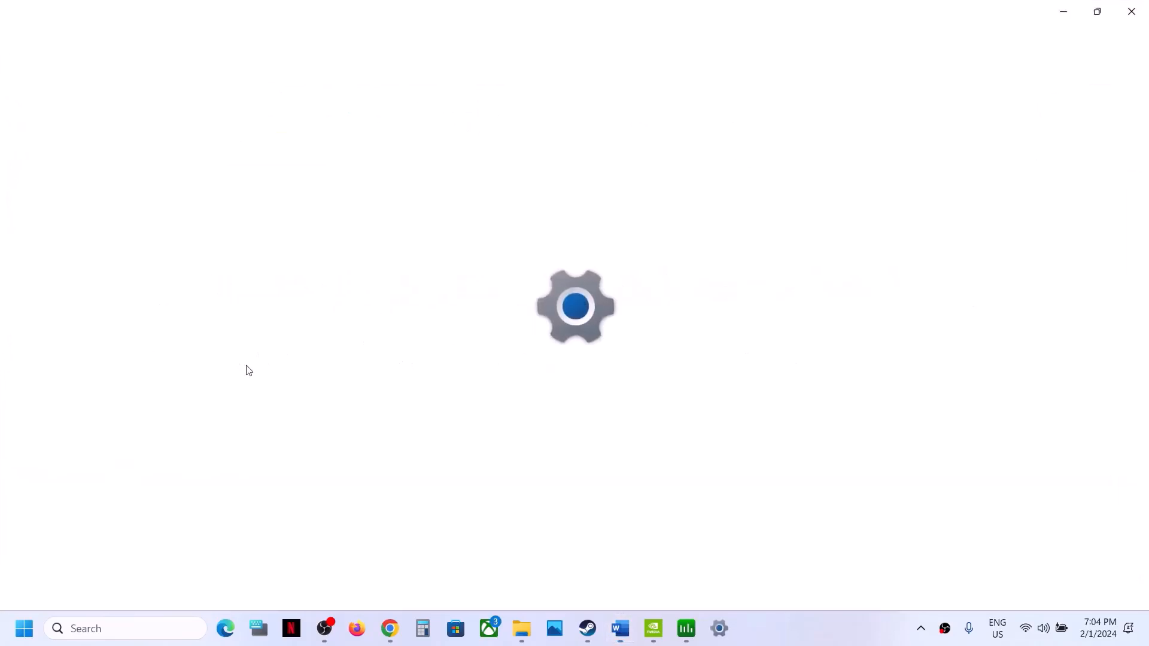
click(101, 459)
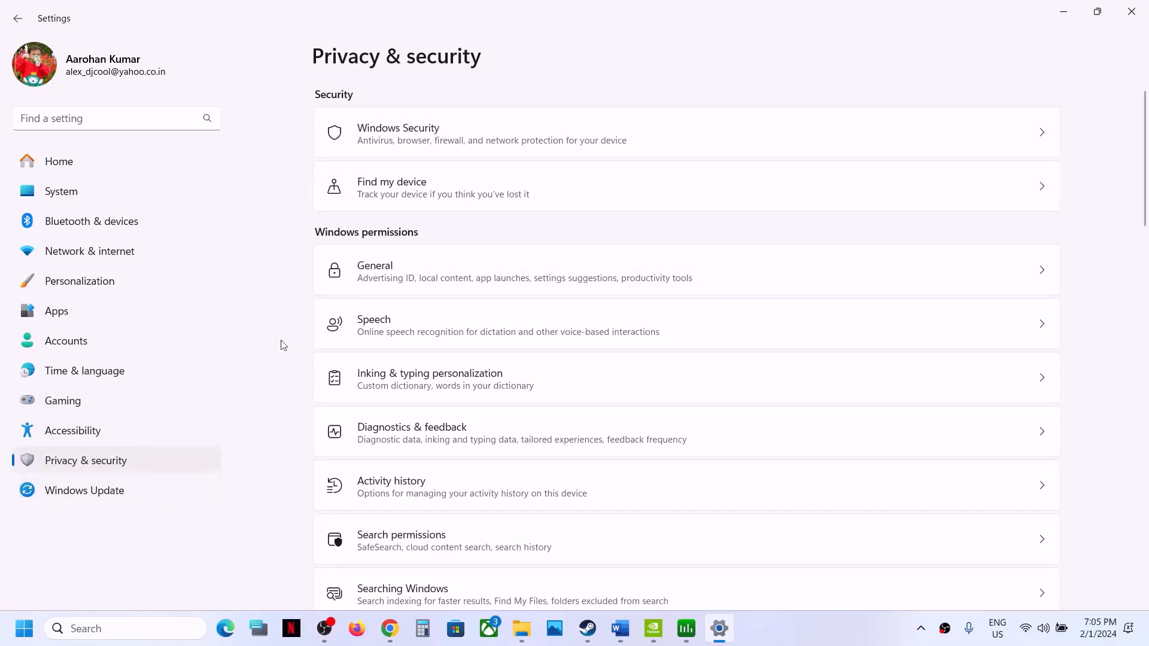
click(418, 139)
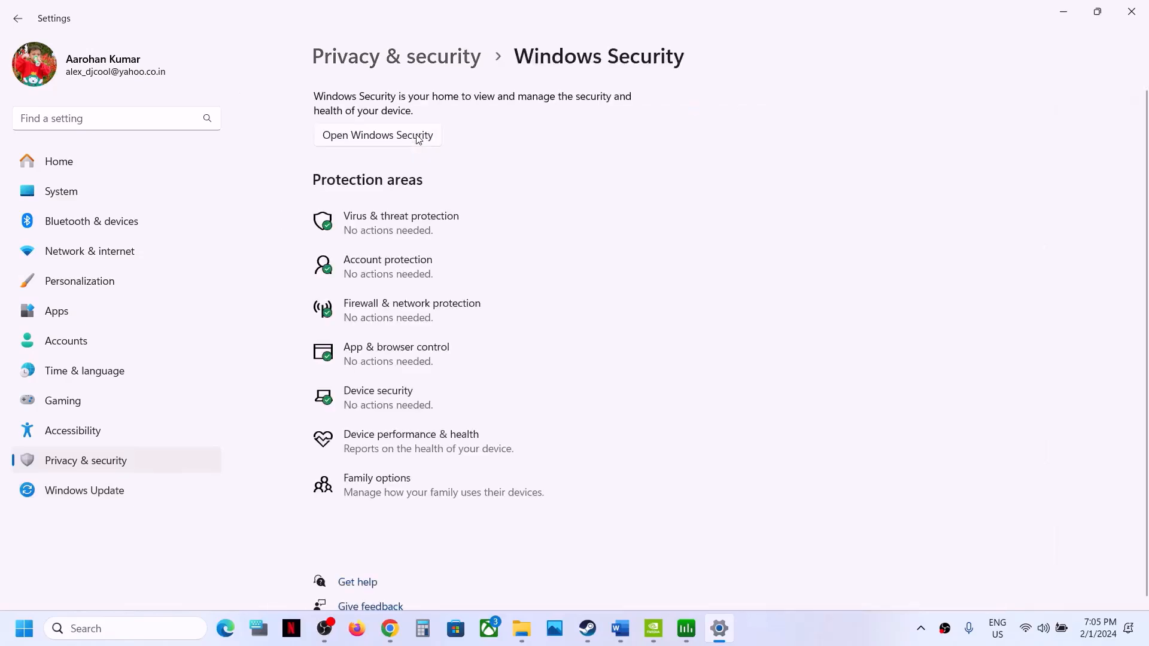
click(406, 220)
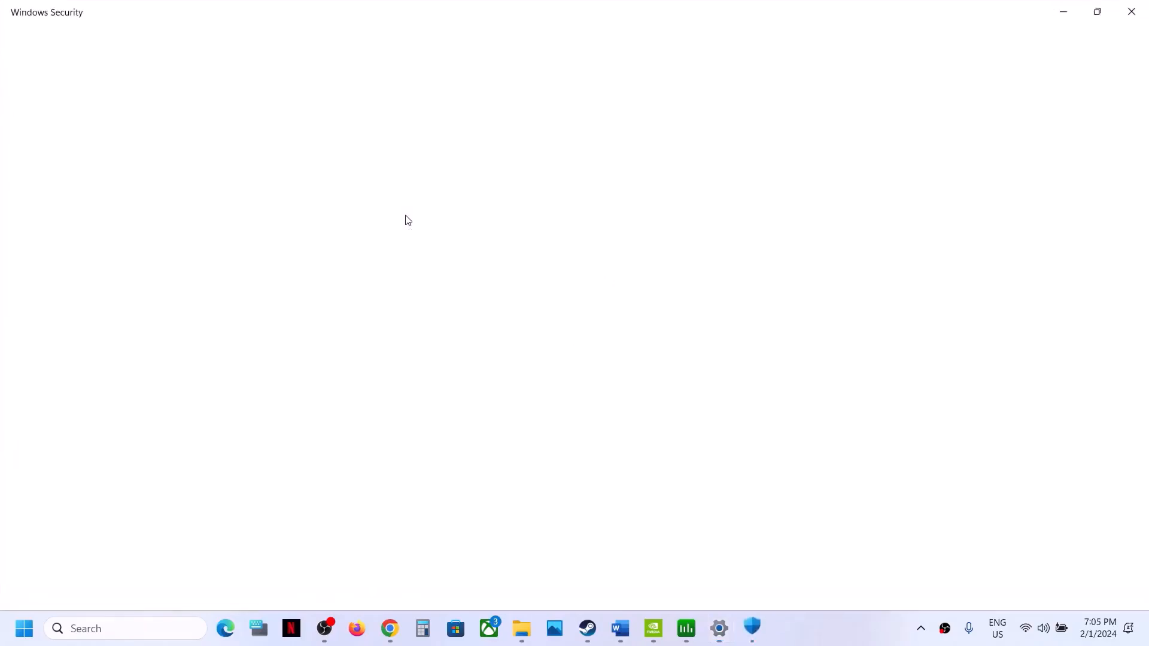
Open the apps allowed through Controlled folder access under Ransomware protection and start adding an allowed app by browsing for its file
scroll(402, 337, down, 3)
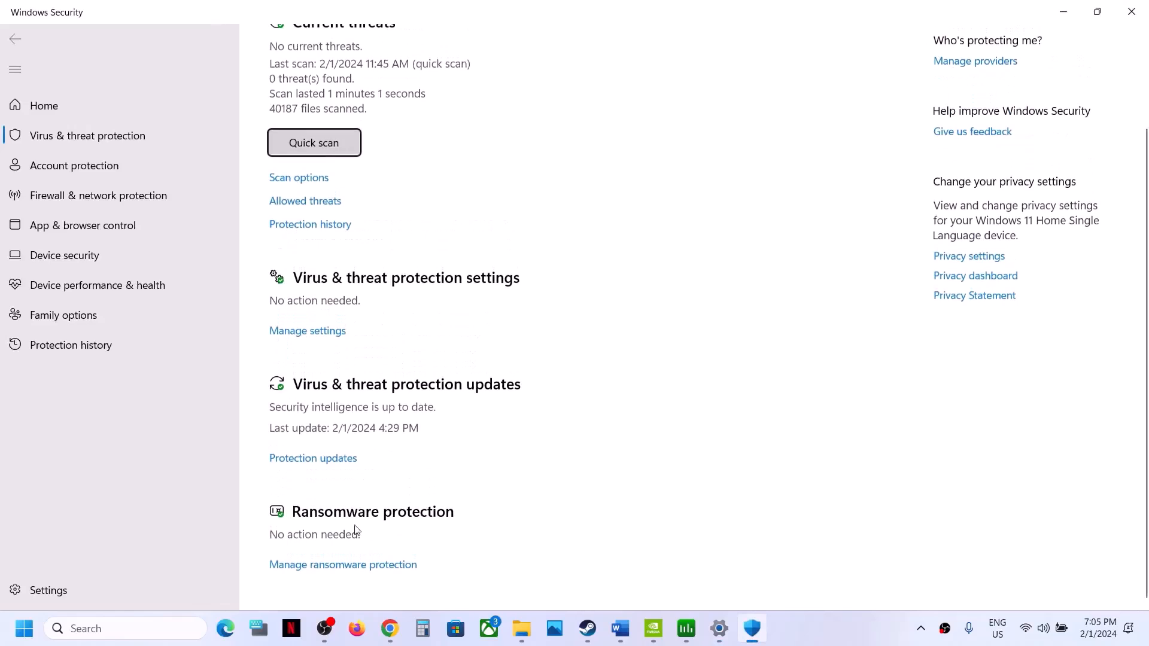
click(330, 565)
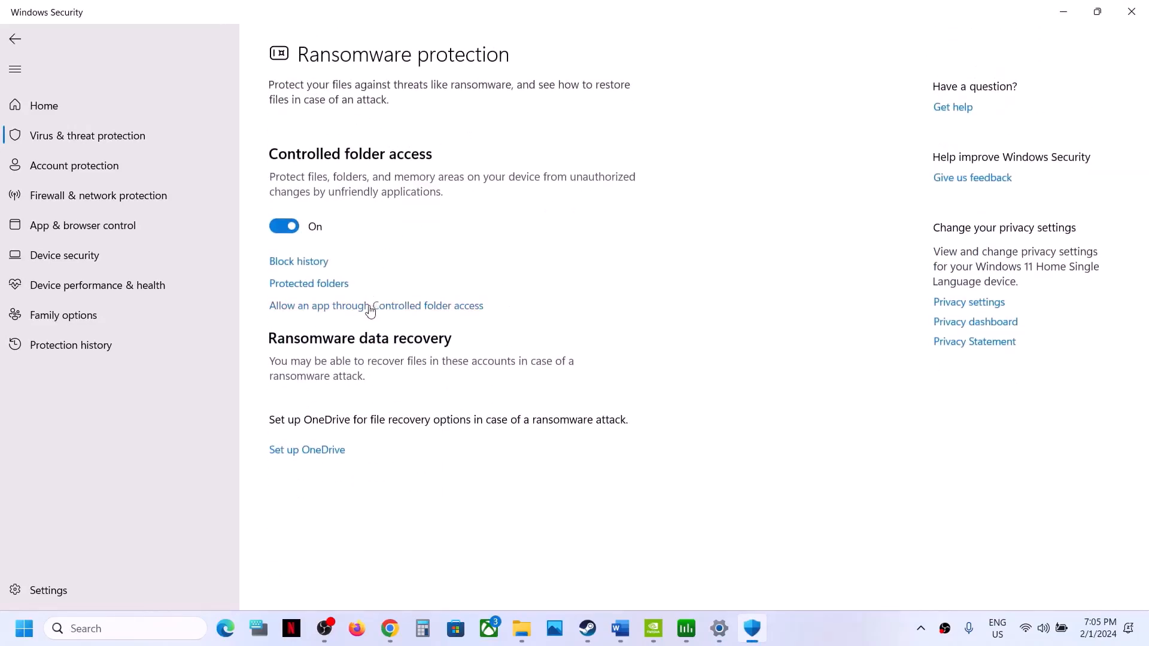
click(370, 308)
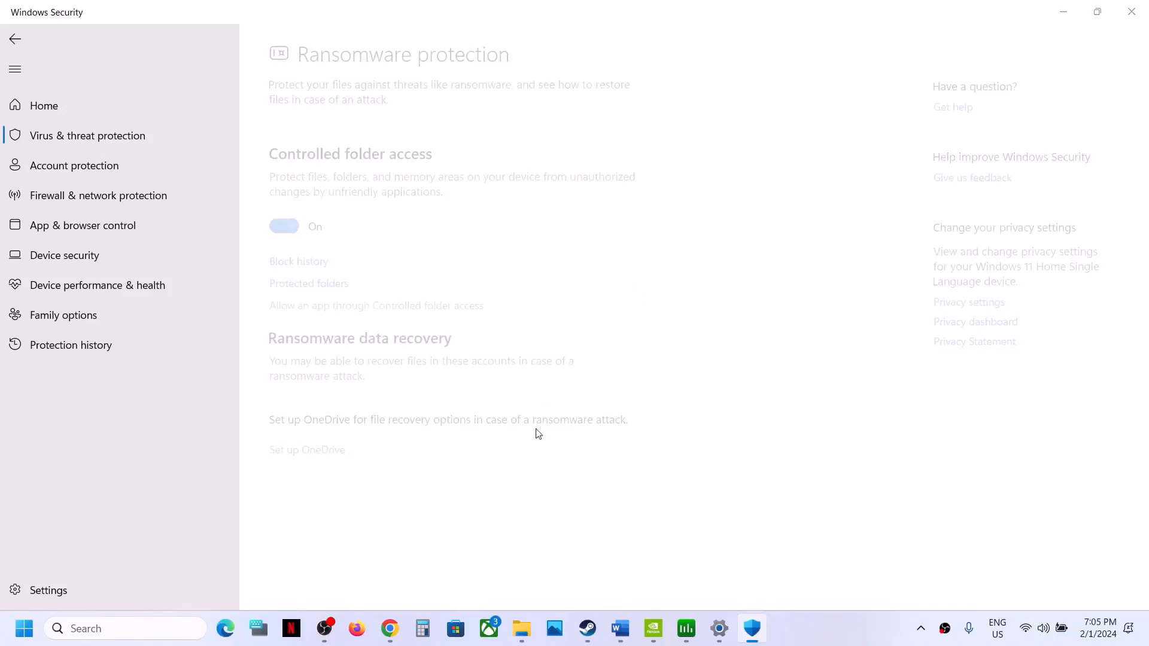
click(364, 59)
click(332, 112)
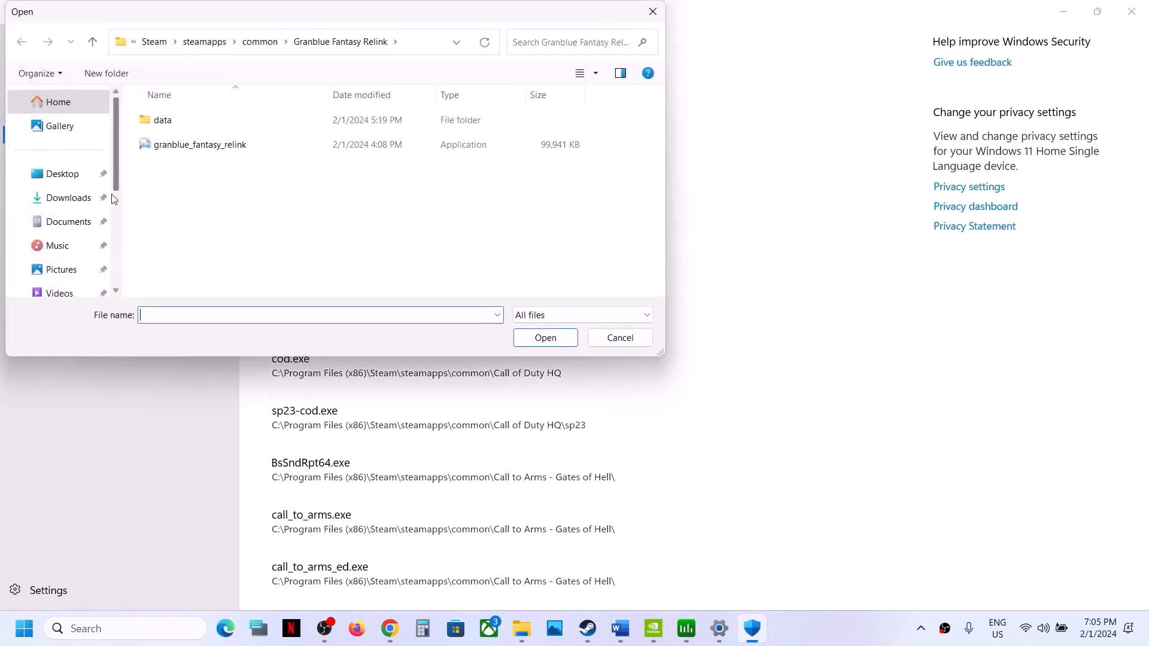
Browse from This PC to the C:\Program Files (x86)\Steam\steamapps folder in the file chooser
drag(117, 182, 119, 242)
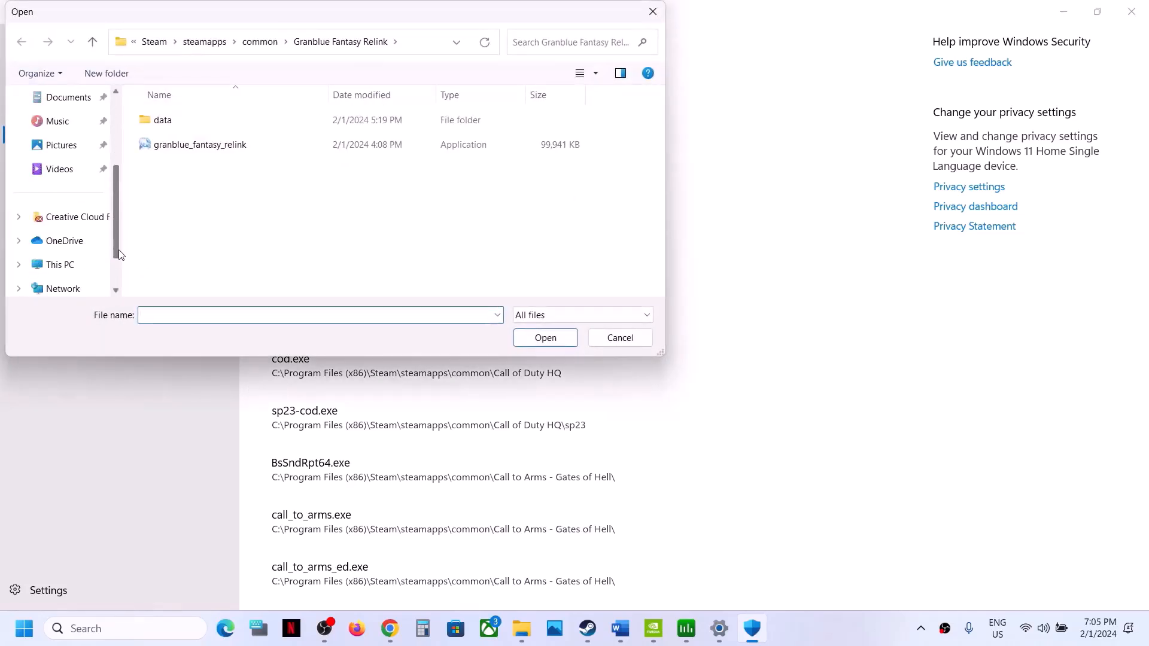
click(66, 264)
double_click(256, 128)
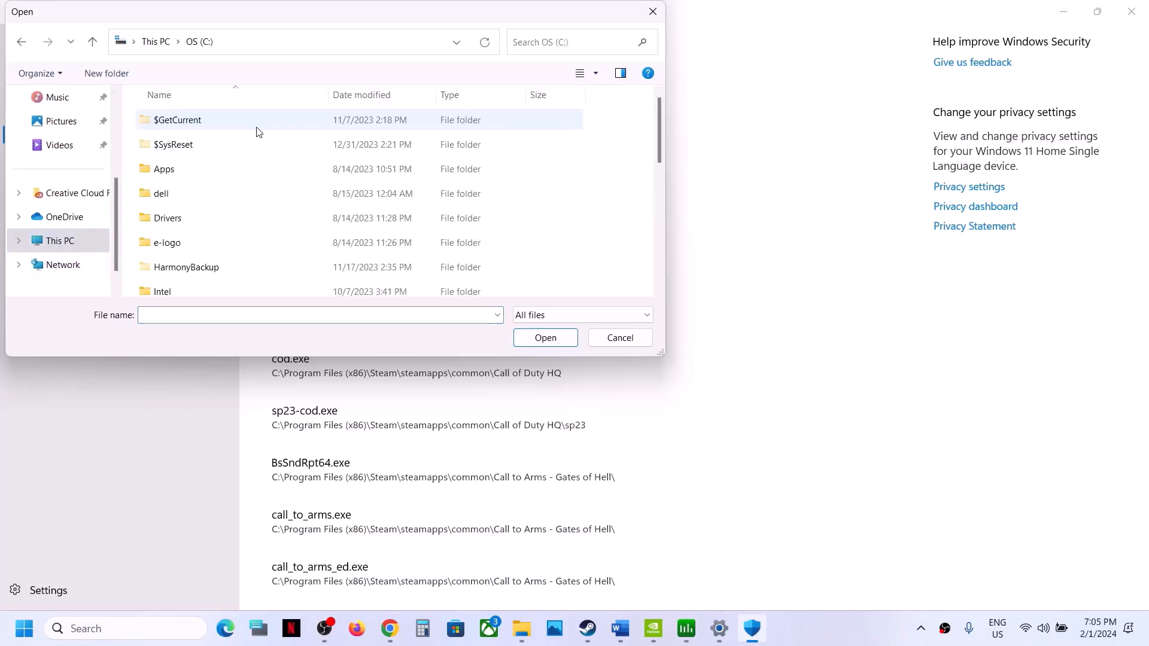
scroll(267, 241, down, 3)
double_click(253, 214)
scroll(253, 216, down, 5)
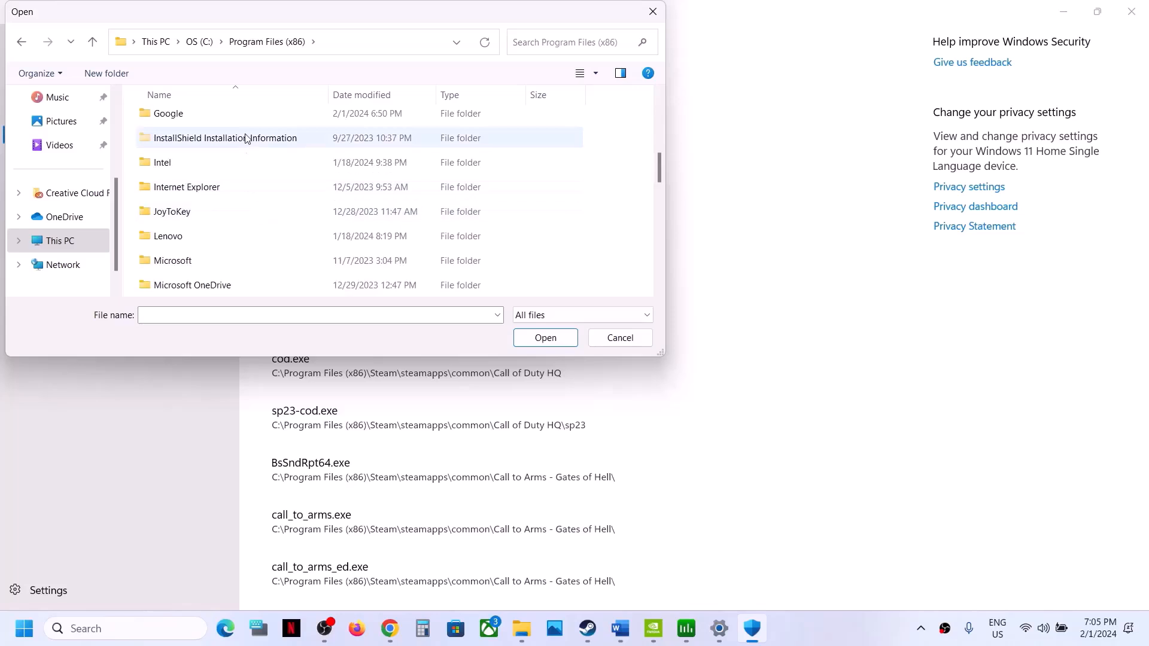
scroll(249, 138, down, 3)
double_click(170, 284)
scroll(213, 213, down, 4)
click(210, 213)
double_click(210, 212)
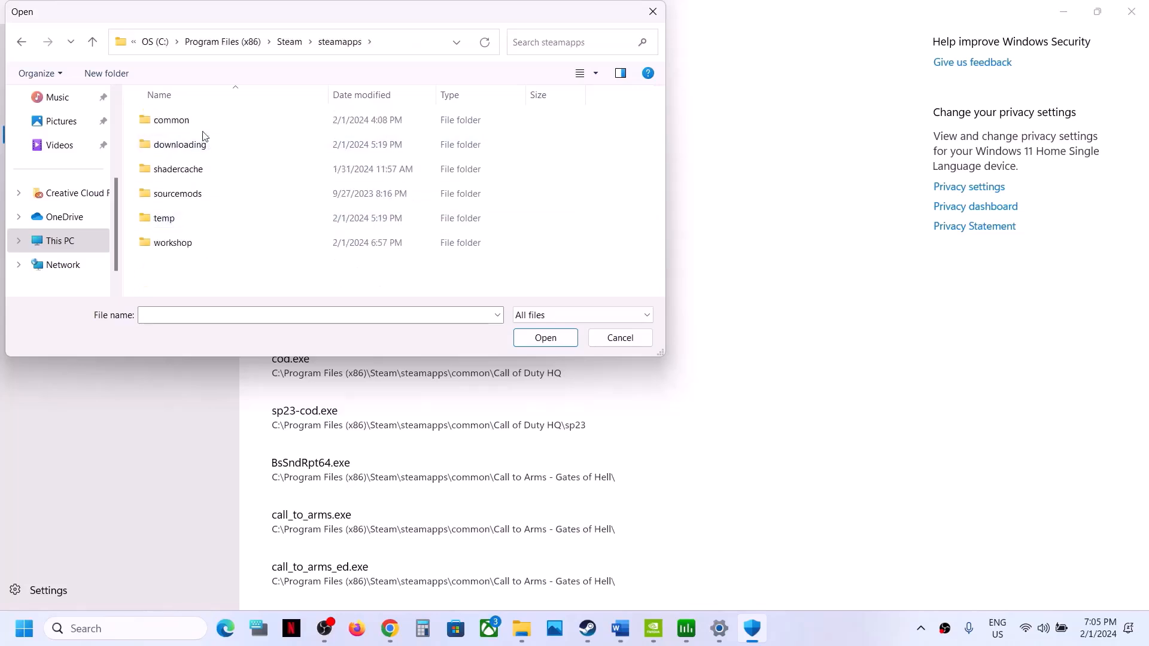
Add granblue_fantasy_relink from the common\Granblue Fantasy Relink folder as an app allowed through Controlled folder access
double_click(205, 124)
click(210, 177)
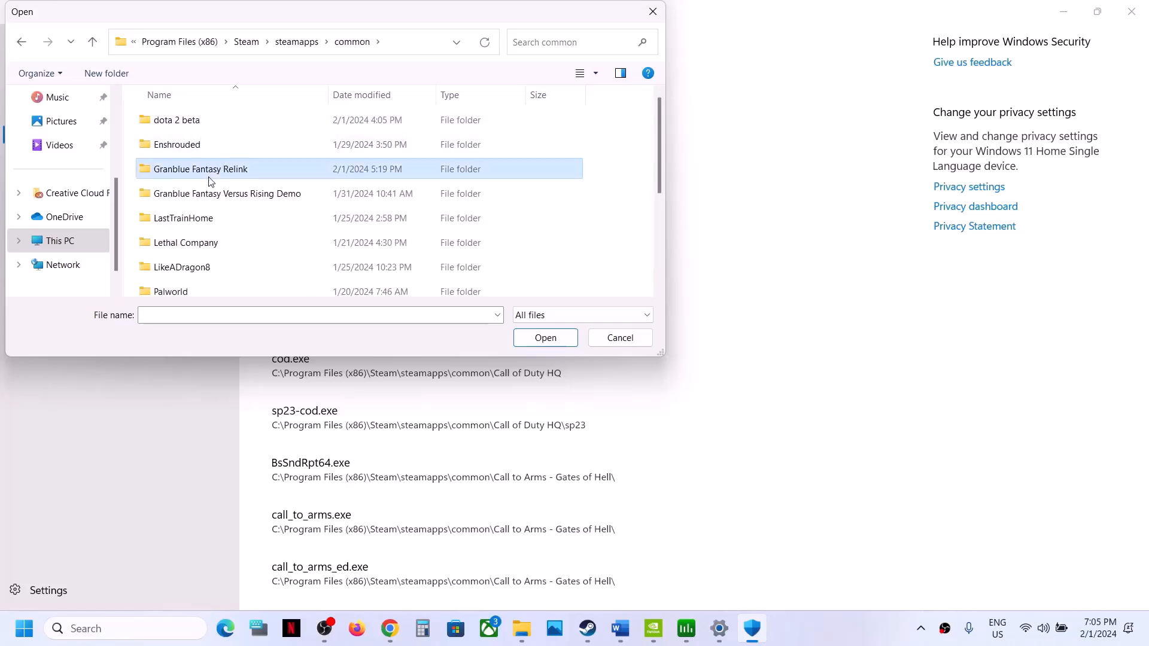
double_click(236, 171)
click(233, 146)
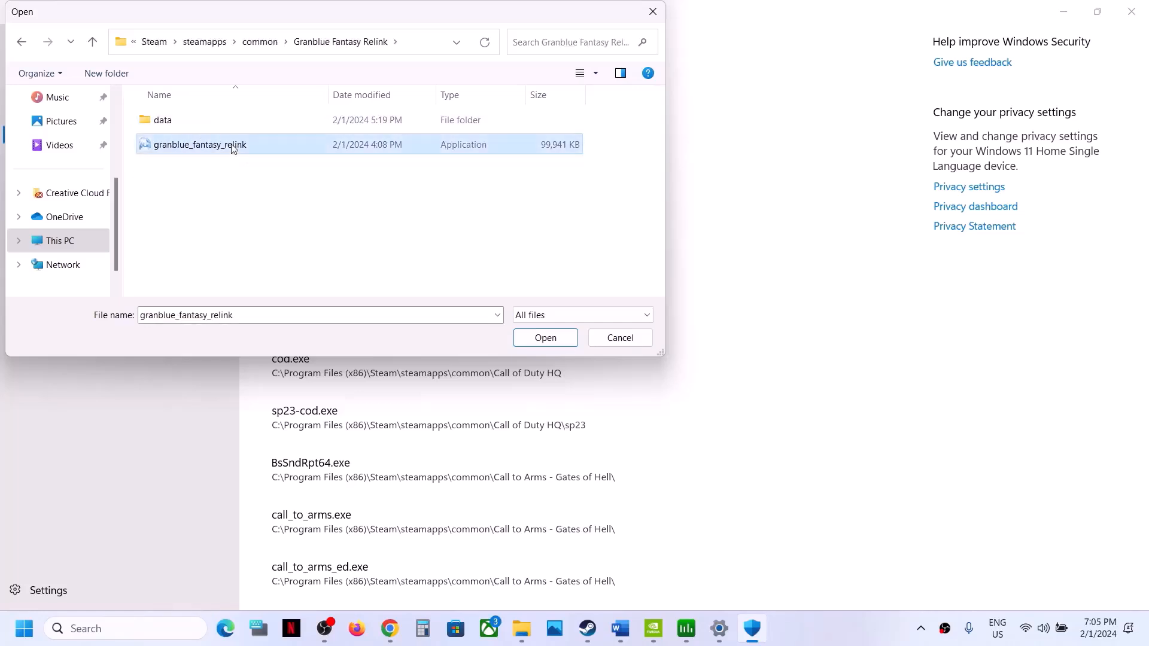
click(530, 338)
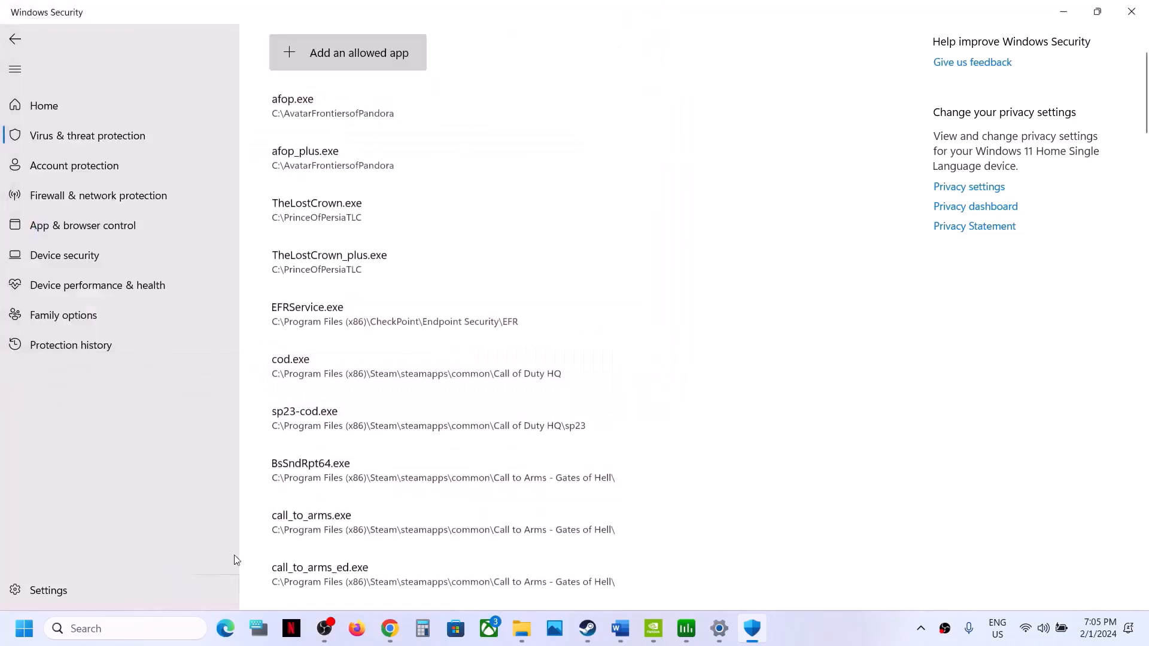
Search for Control Panel and open the list of apps allowed through Windows Defender Firewall under System and Security
click(143, 637)
text(con)
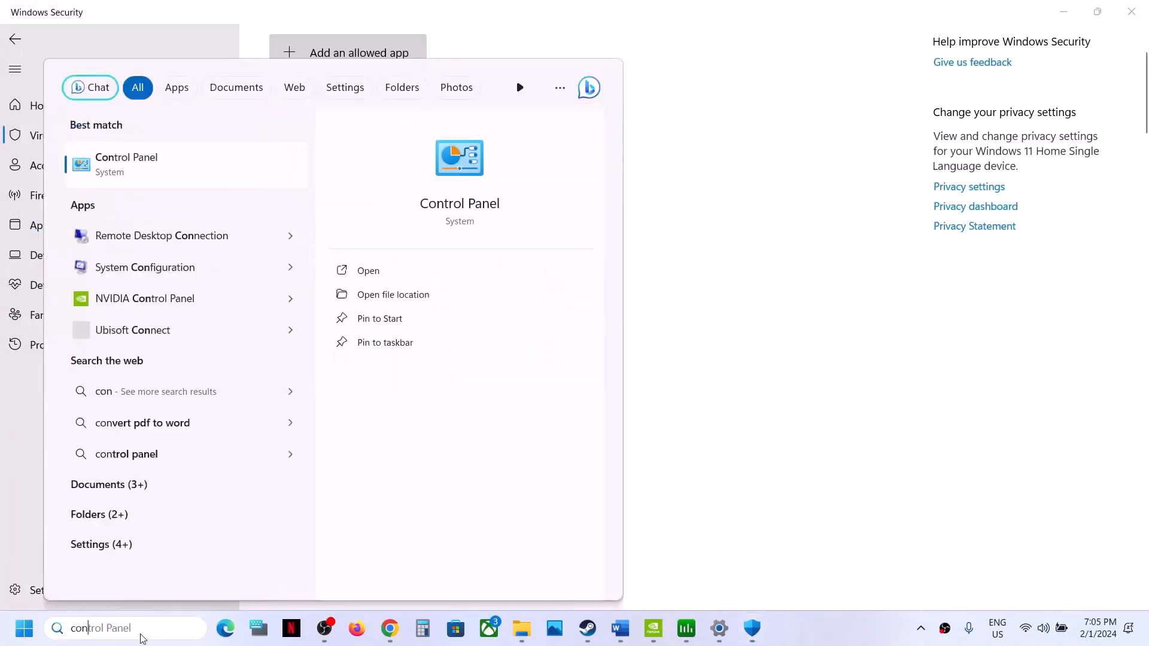
text(trol)
key(Return)
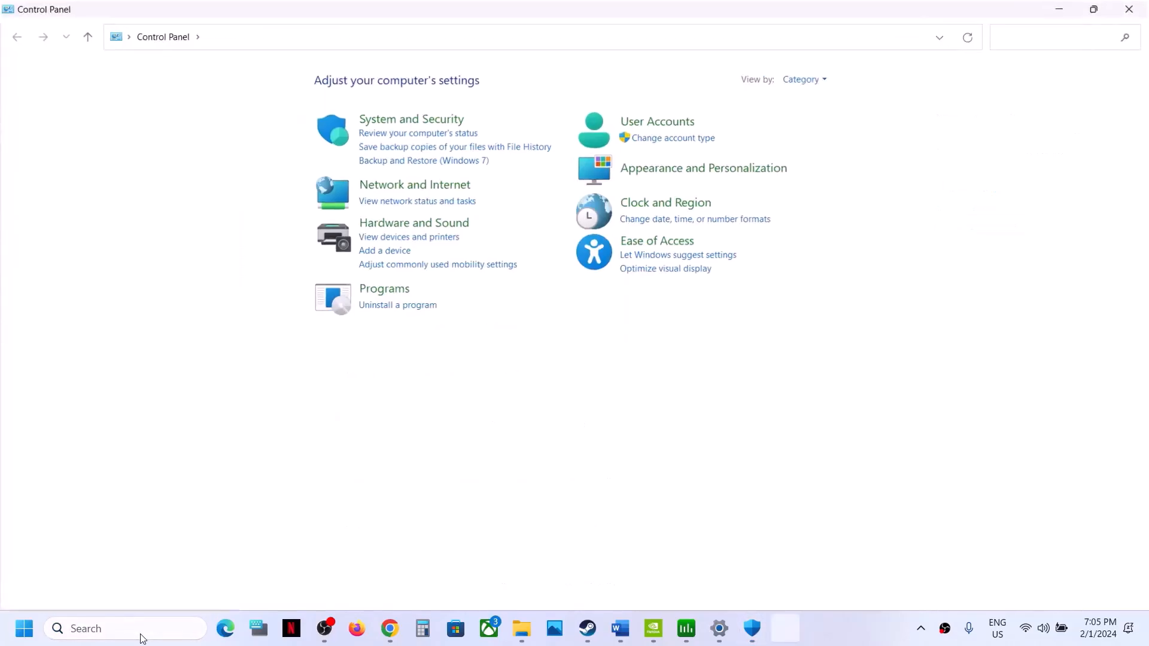
click(437, 118)
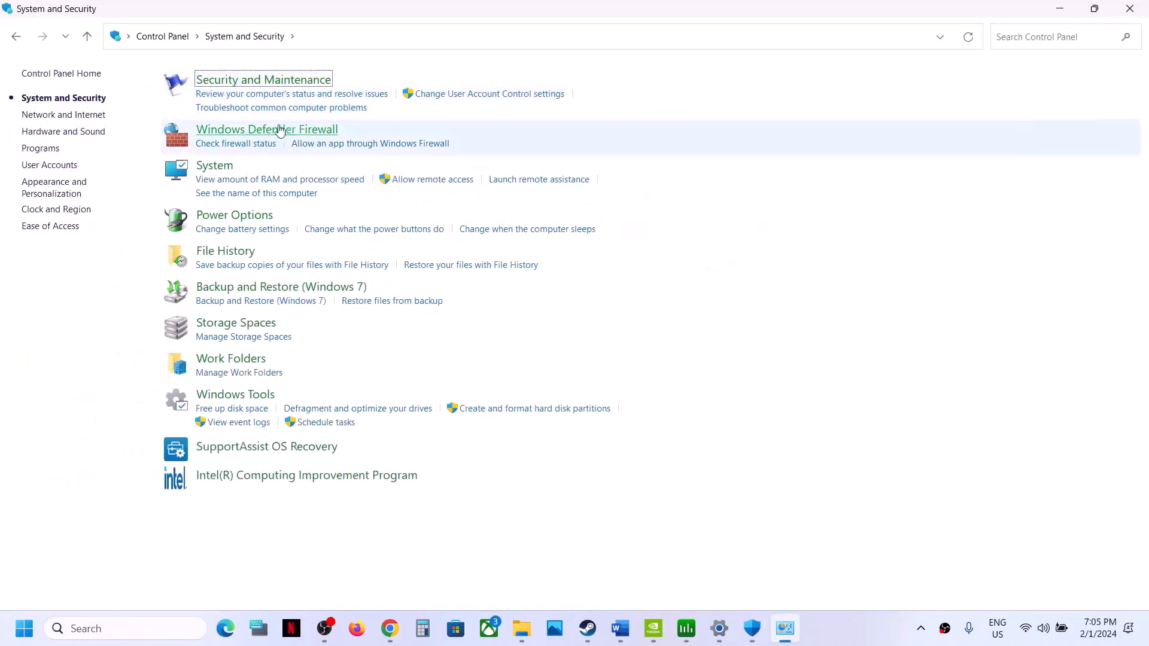
click(268, 131)
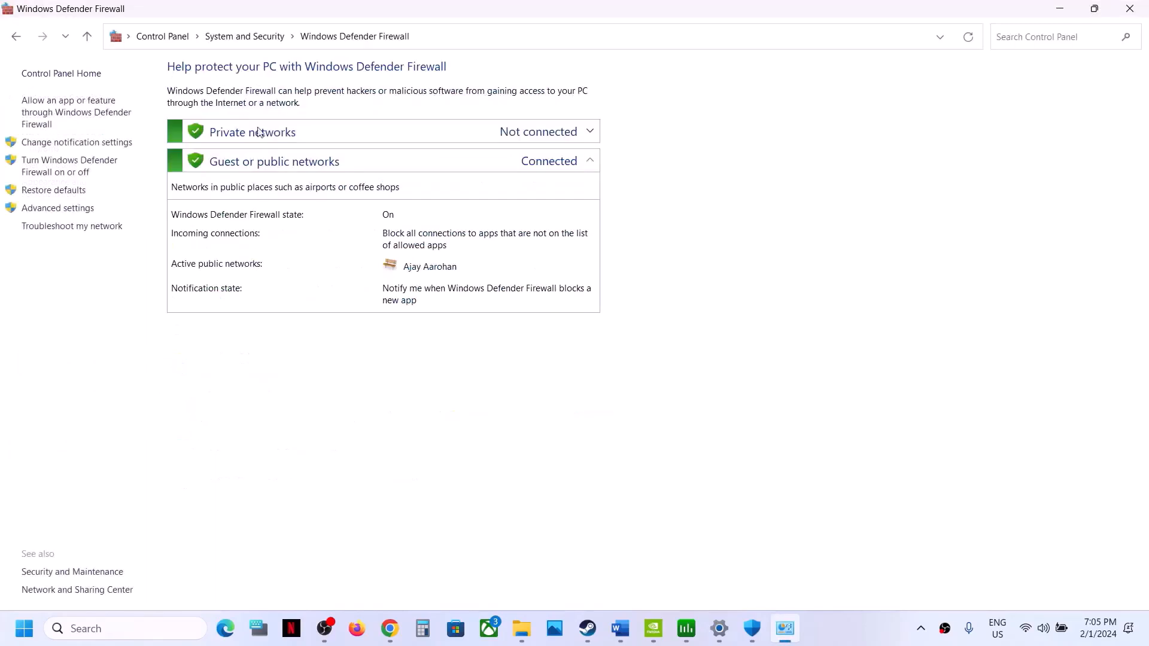
click(100, 112)
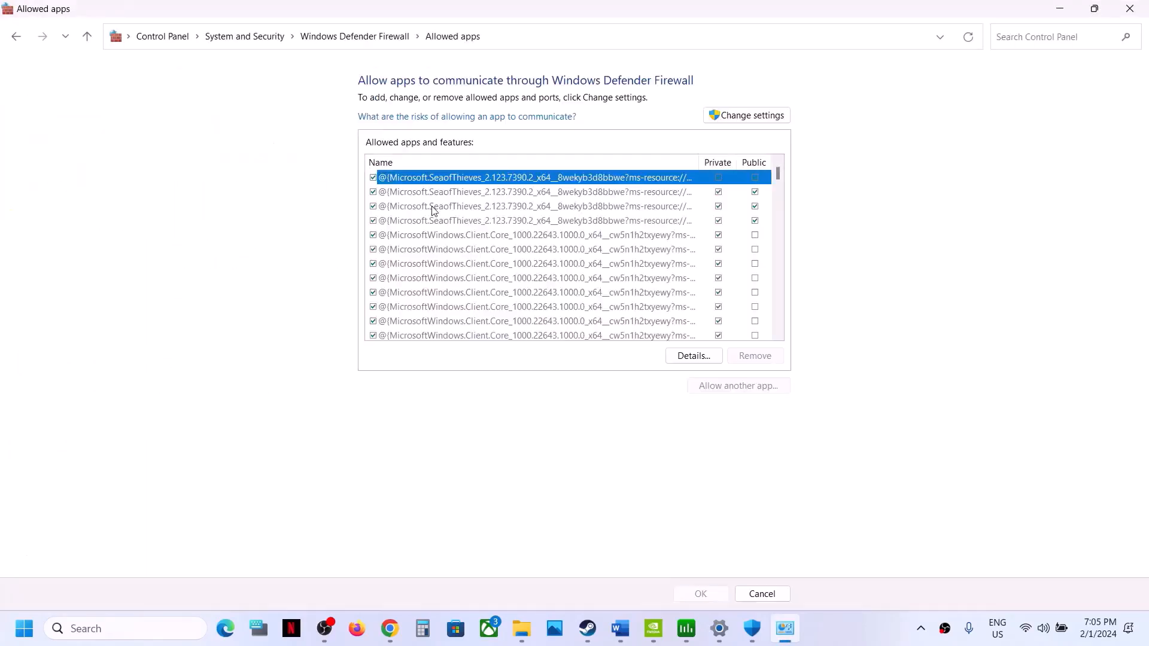
Unlock the firewall's allowed apps settings, start allowing another app and browse to Steam's steamapps\common folder
click(742, 113)
click(757, 389)
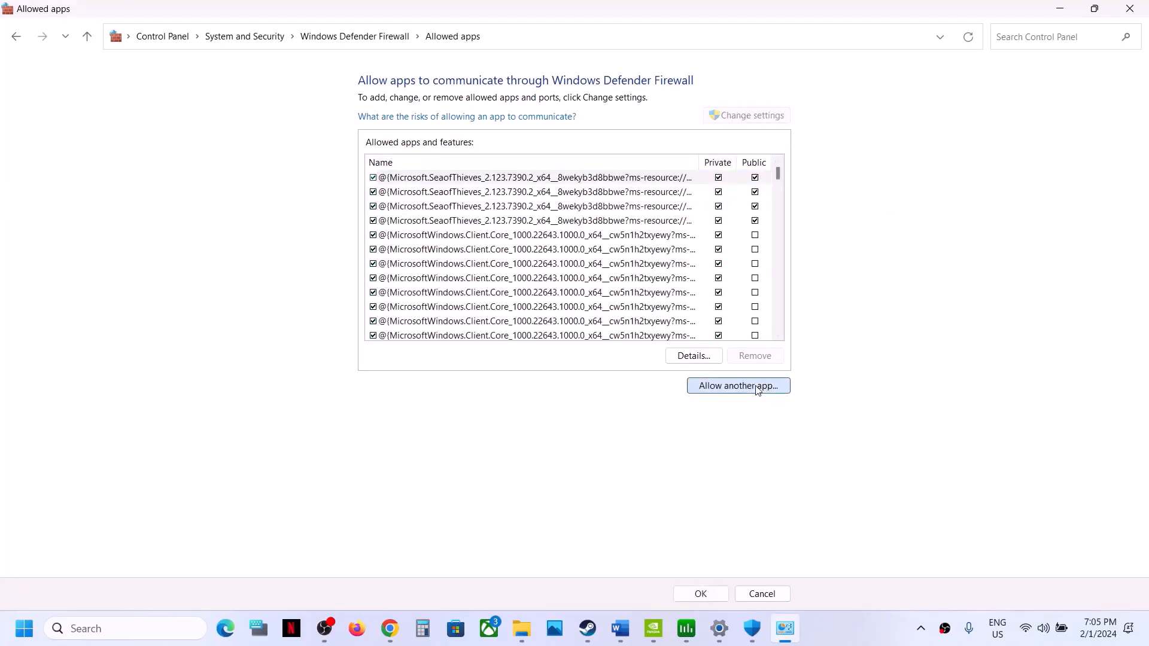
click(676, 383)
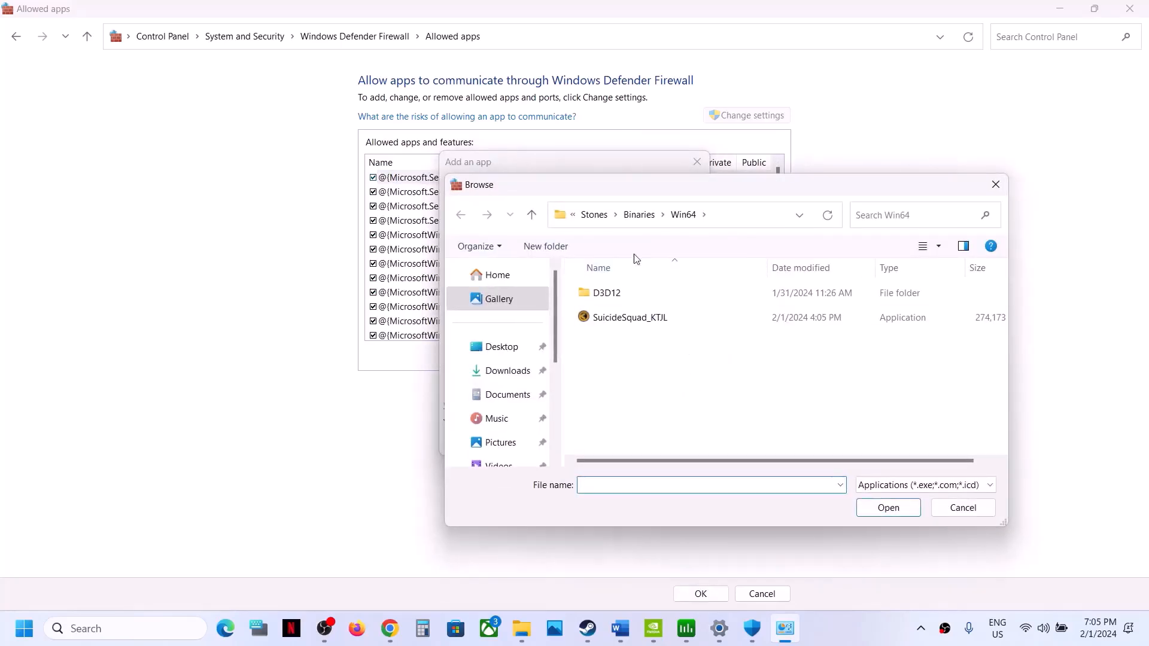
click(595, 217)
click(601, 217)
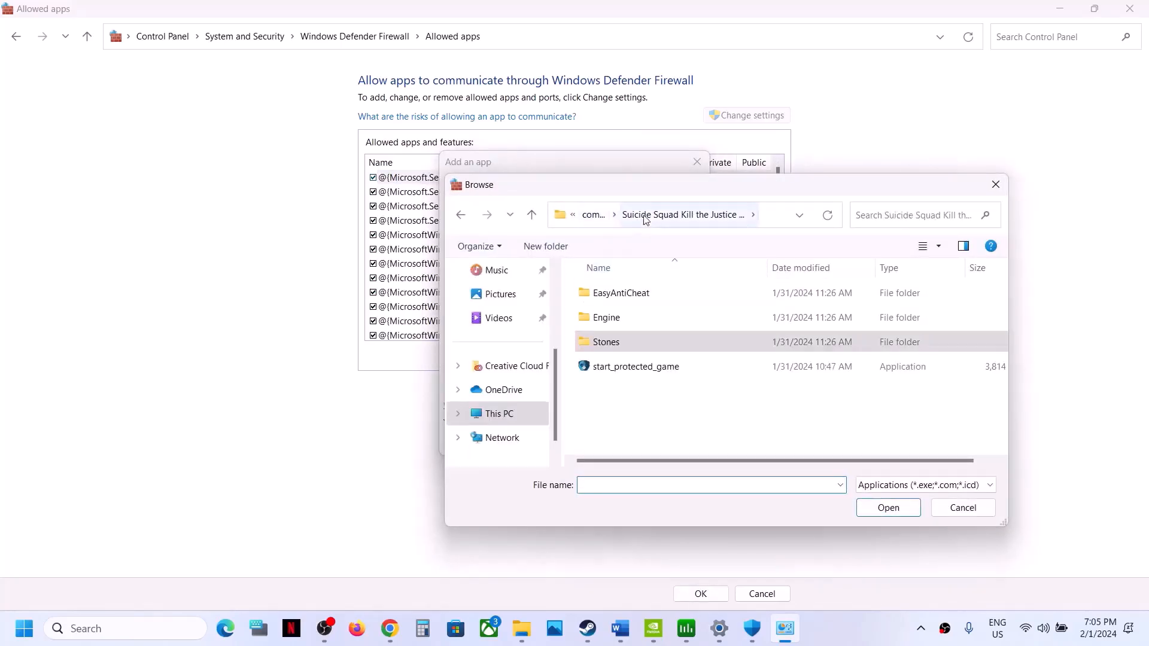
click(598, 216)
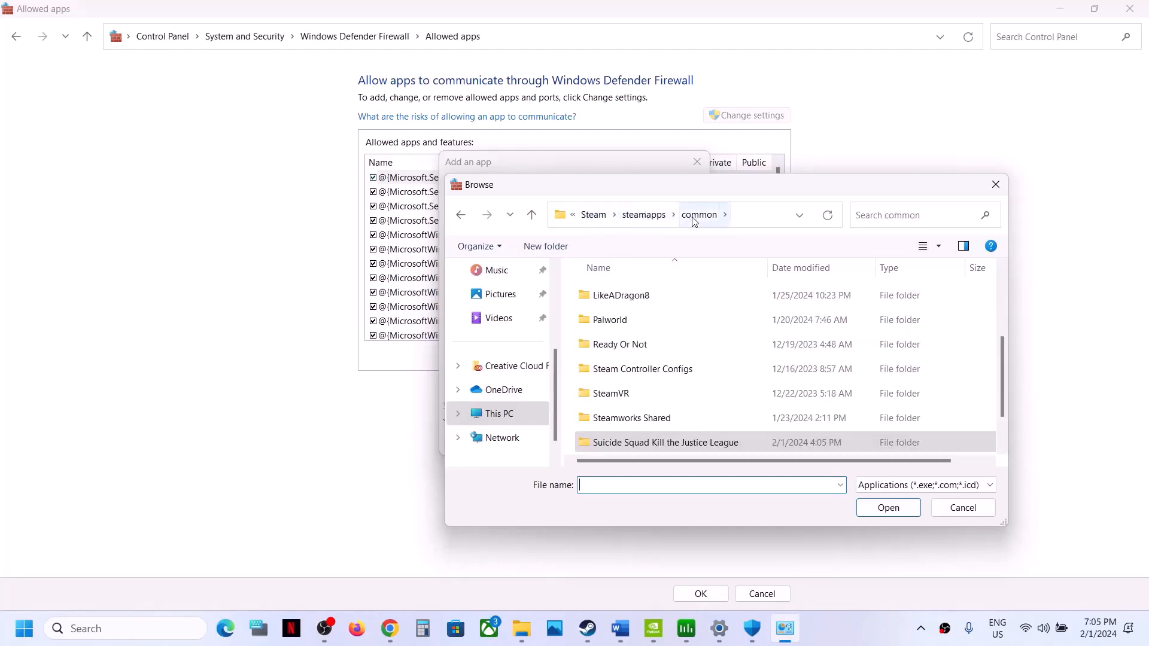
Try to add granblue_fantasy_relink from the Granblue Fantasy Relink folder to the firewall's allowed apps
scroll(699, 334, down, 2)
scroll(694, 338, up, 3)
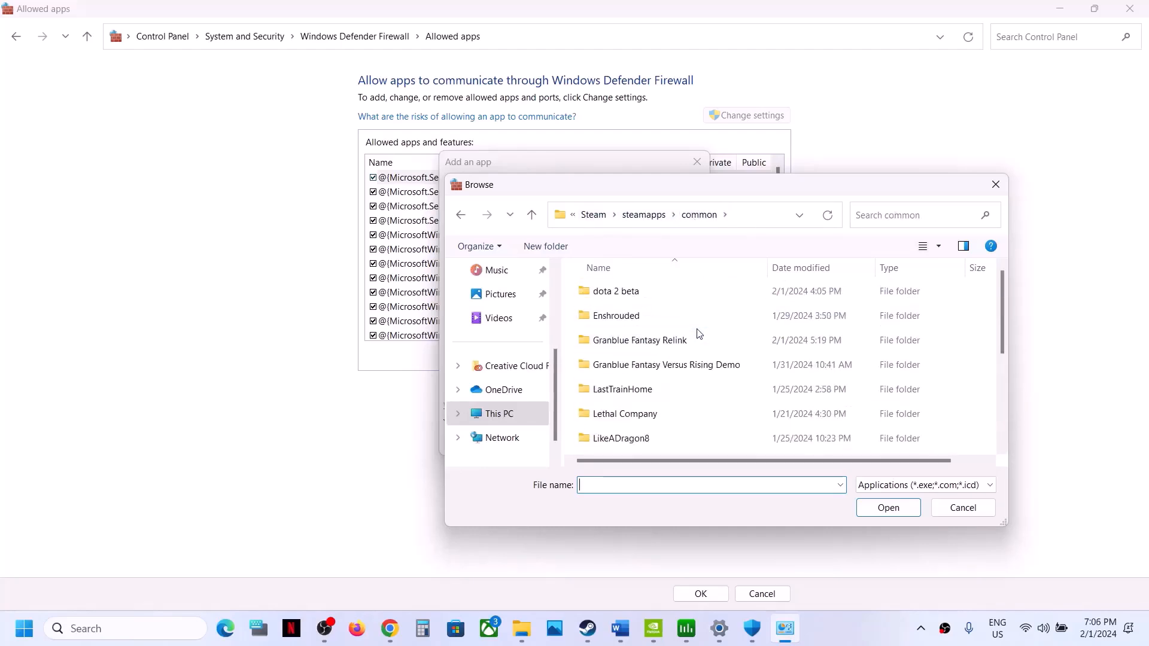
double_click(670, 340)
click(663, 324)
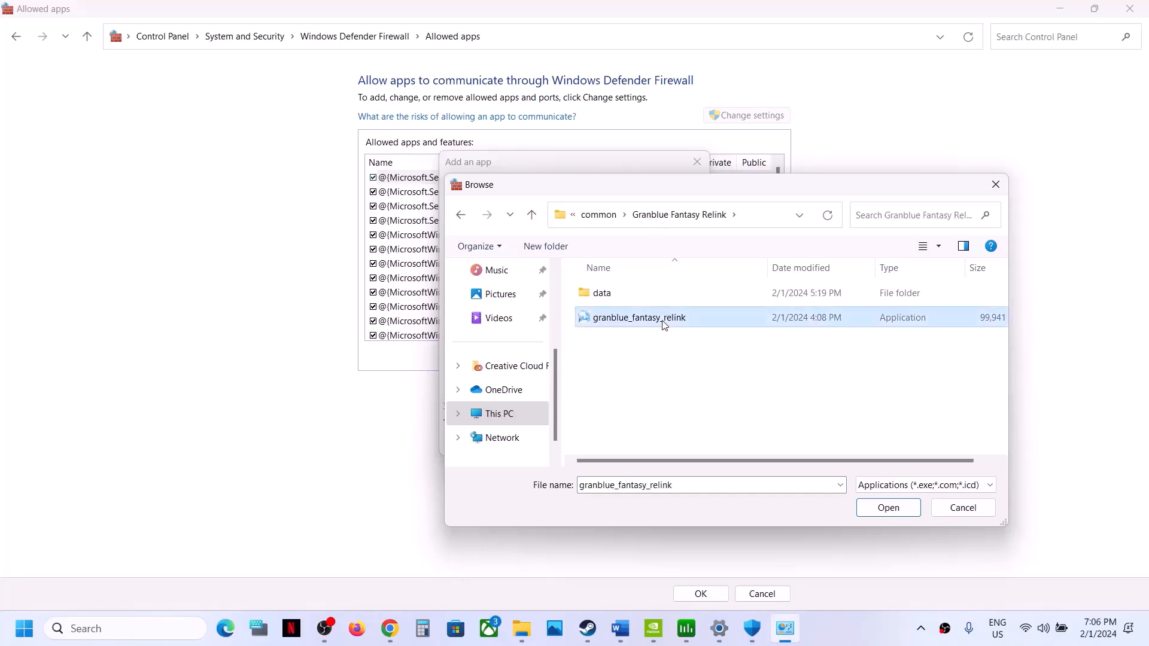
click(884, 507)
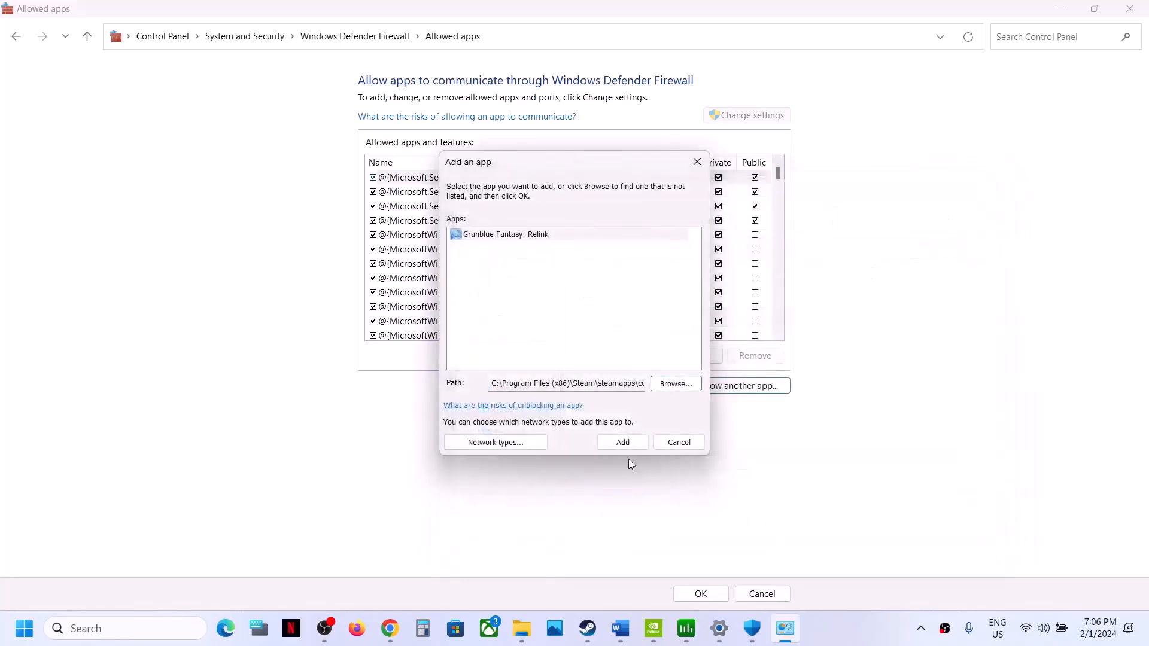
click(623, 443)
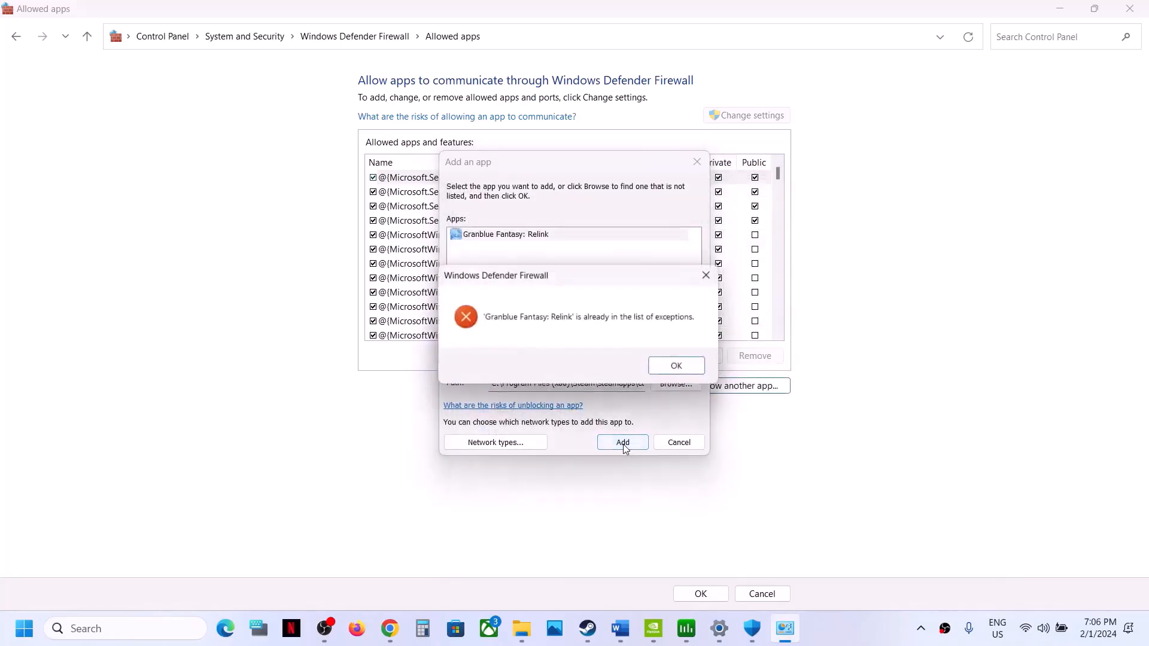
click(672, 374)
click(674, 444)
Find Granblue Fantasy: Relink in the firewall's allowed apps list, check its Private and Public access and confirm the list
click(524, 264)
key(g)
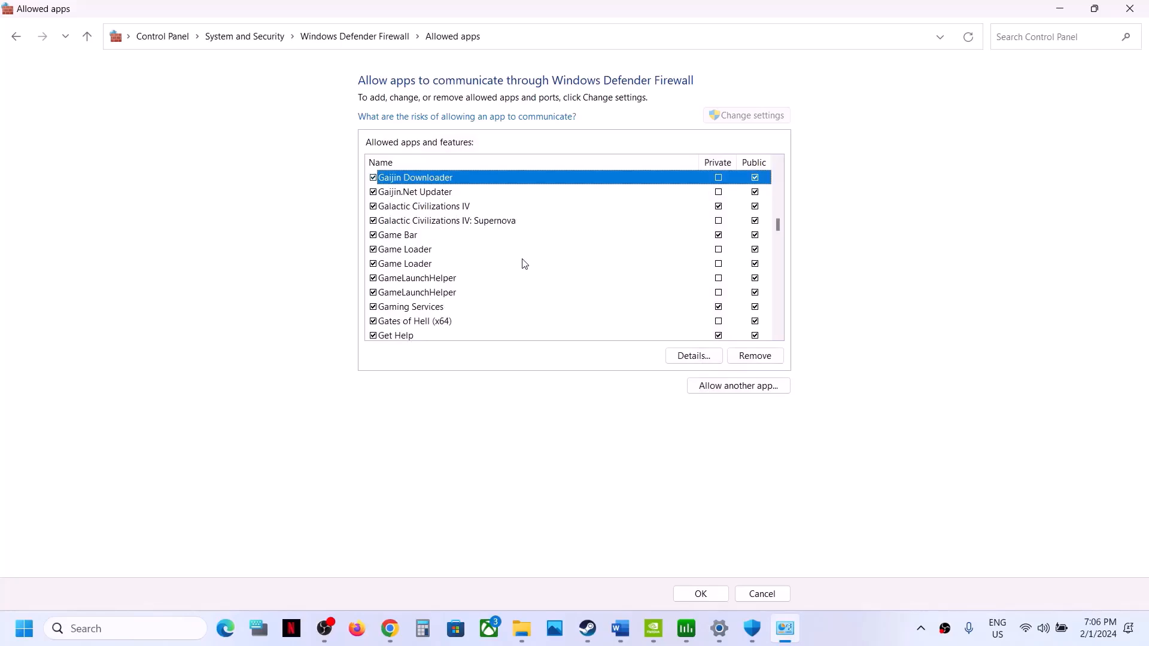
click(778, 334)
click(779, 334)
click(779, 334)
click(778, 334)
click(778, 333)
click(778, 334)
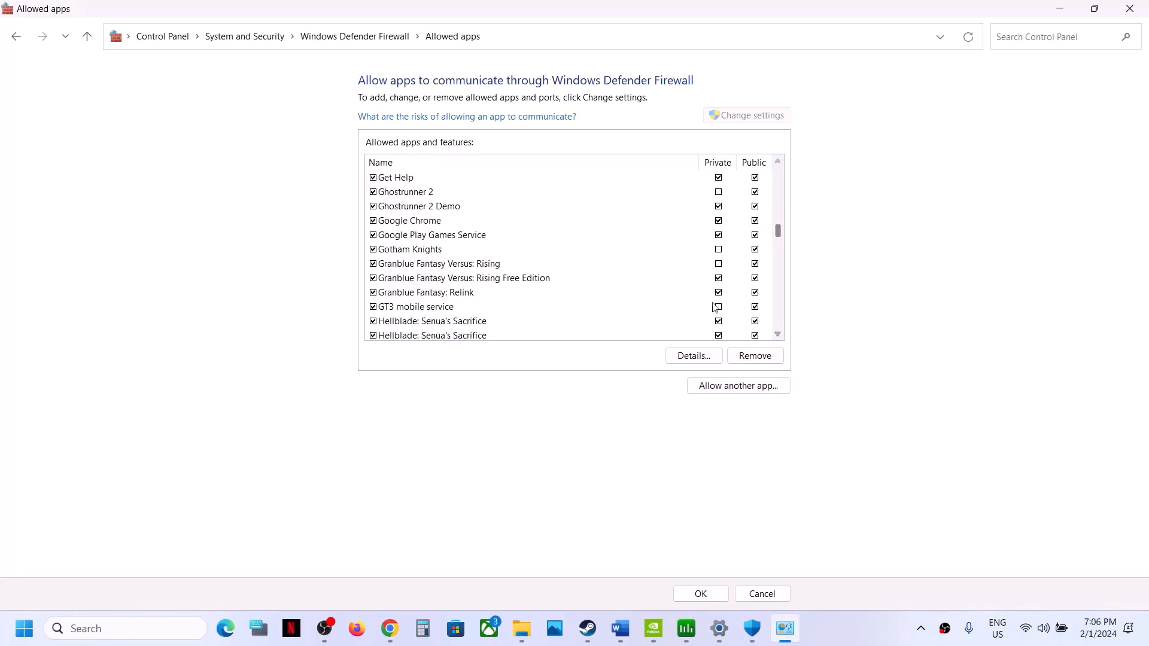
click(460, 293)
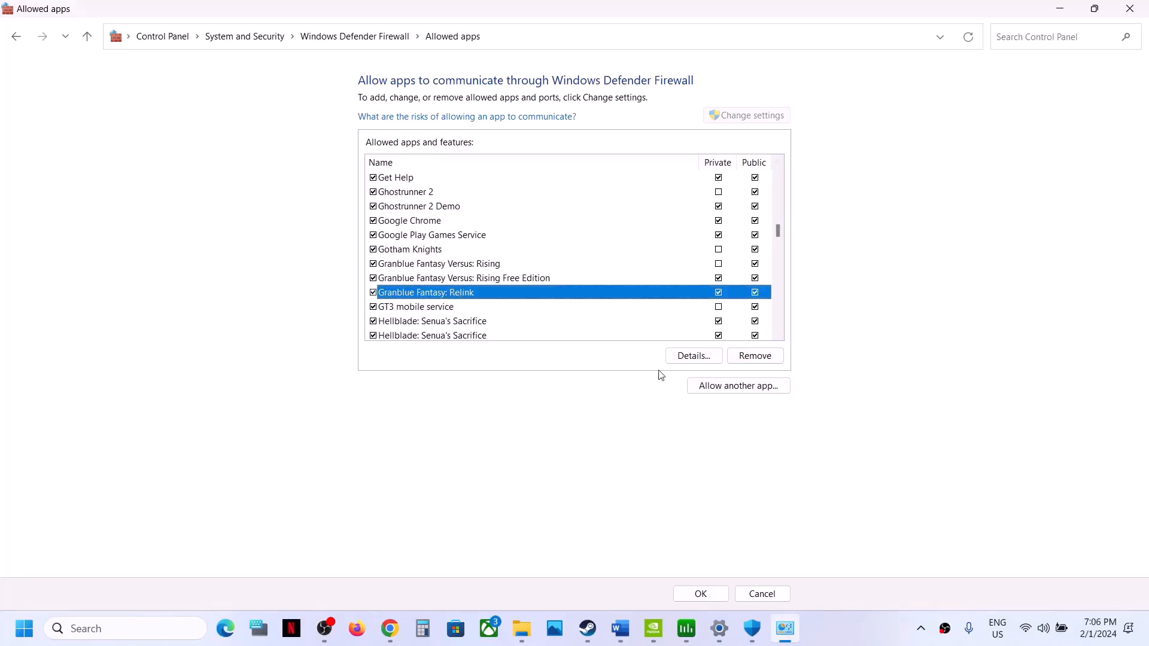
click(698, 593)
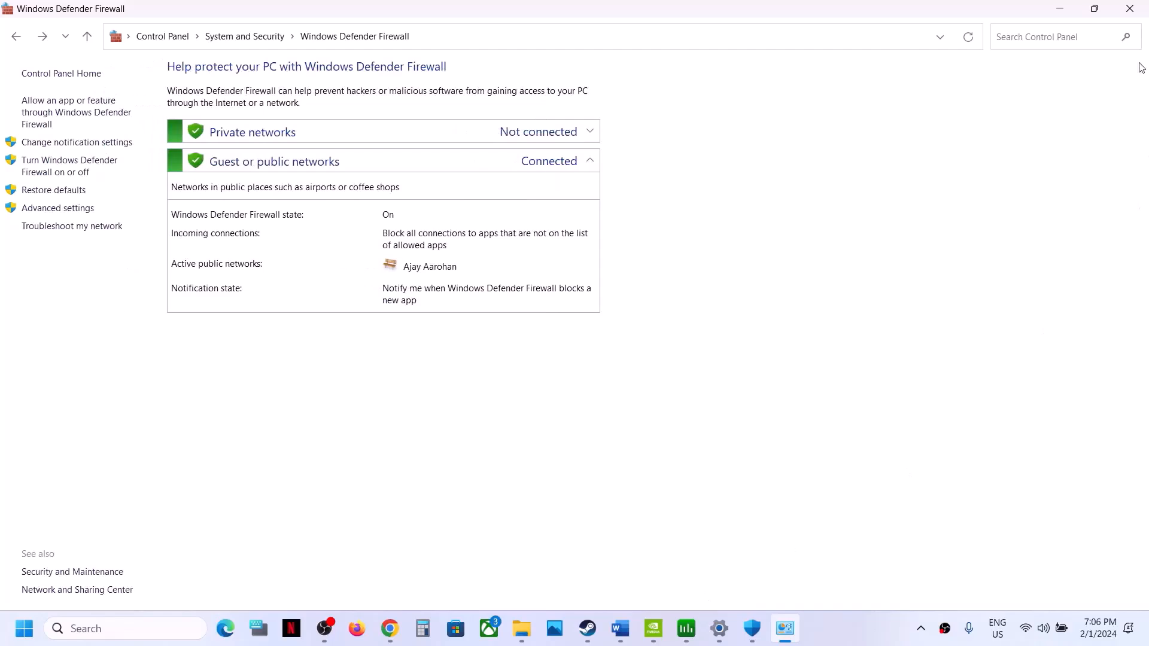
Close the firewall, Windows Security and Settings windows and go to Step 9 of the Word guide on the graphics driver
click(1132, 10)
click(1136, 13)
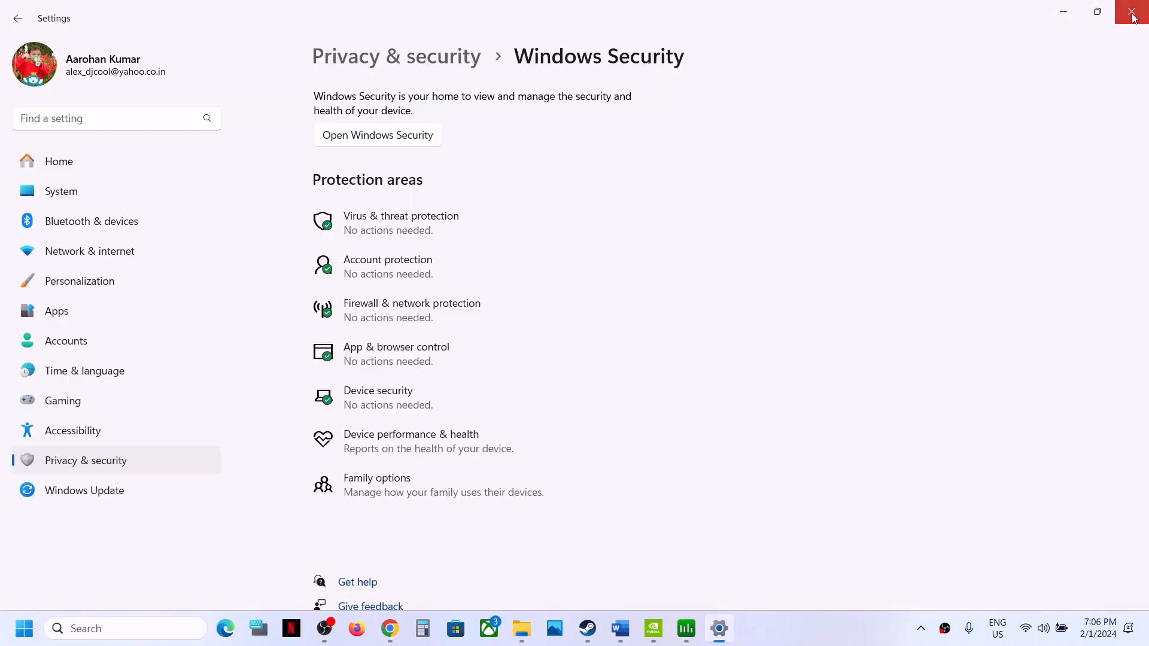
click(1137, 14)
scroll(464, 366, down, 4)
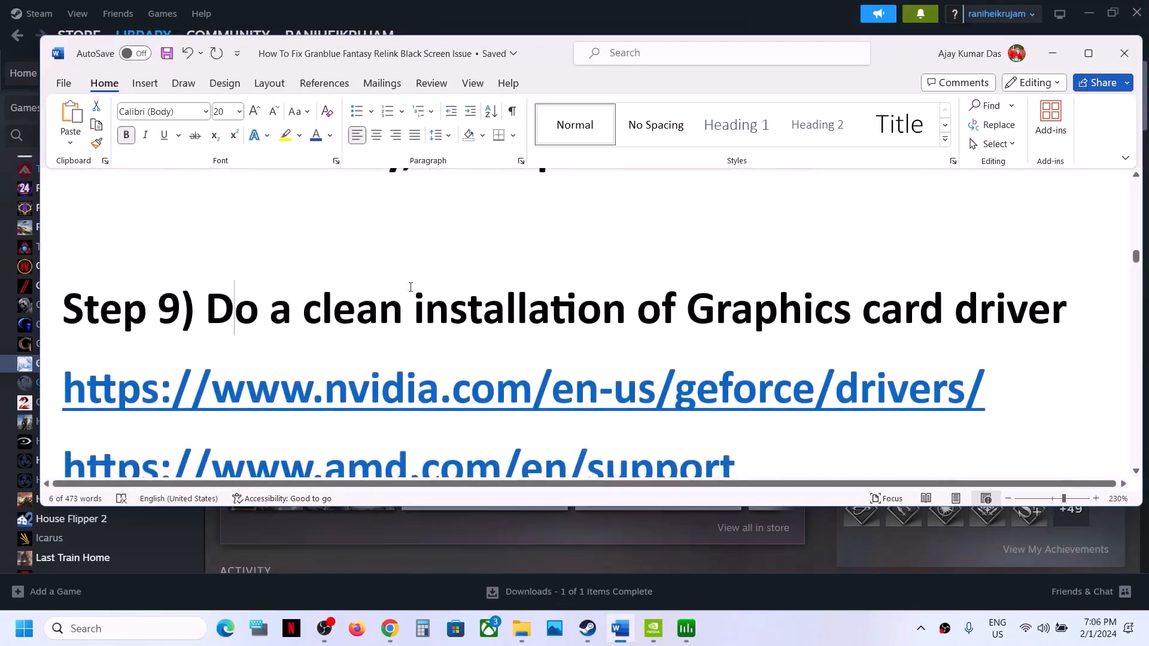
Read Step 9 of the guide on clean graphics driver installation, highlighting the NVIDIA and AMD driver page links
drag(207, 309, 953, 308)
scroll(449, 393, down, 2)
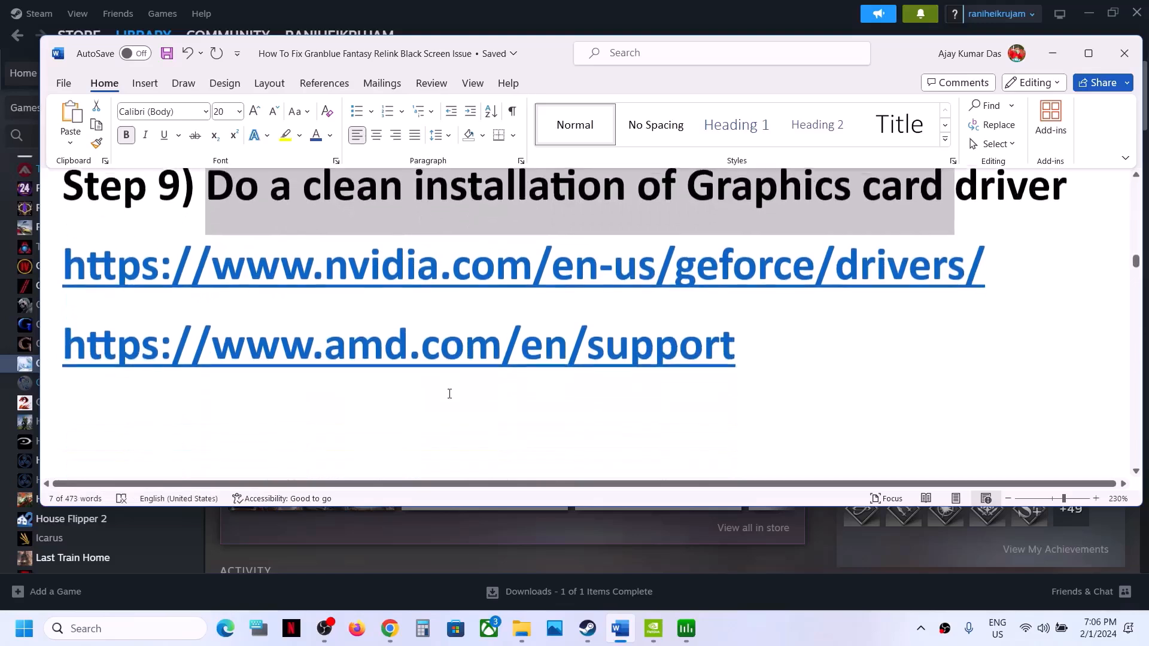
drag(339, 268, 542, 275)
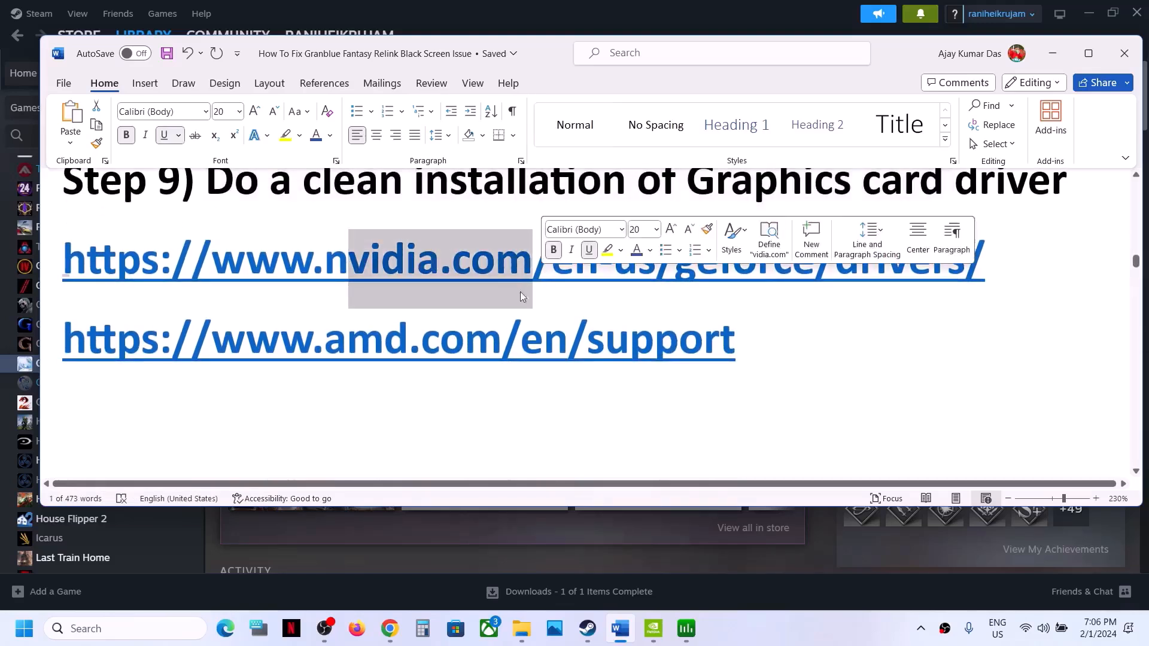
drag(326, 347, 543, 353)
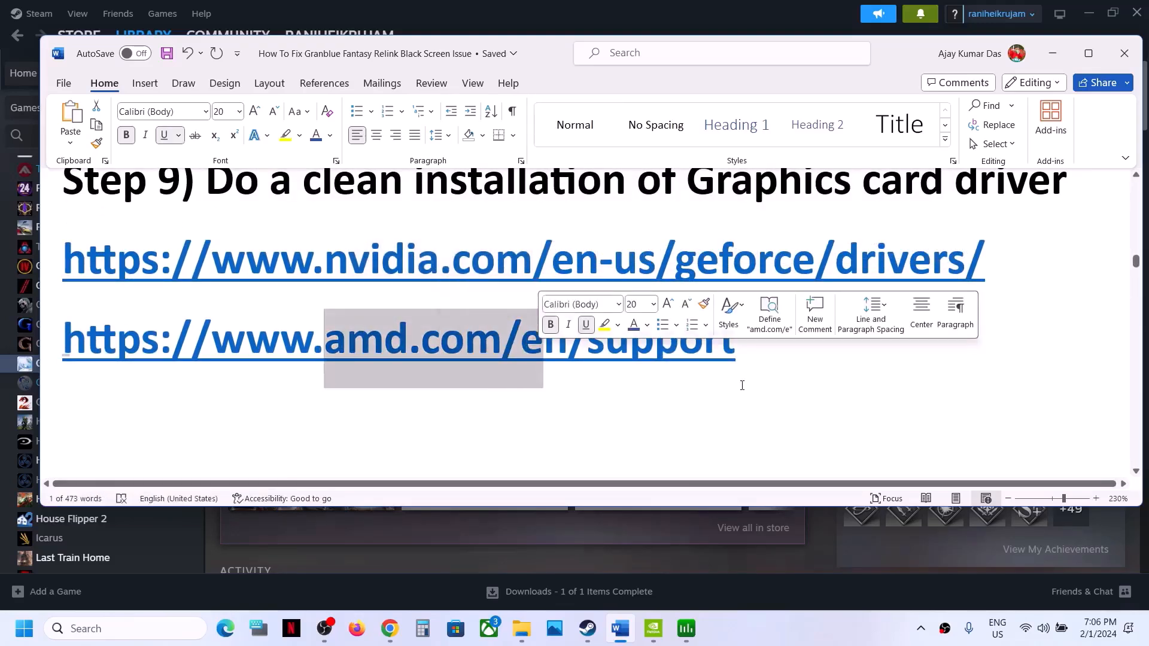
click(824, 548)
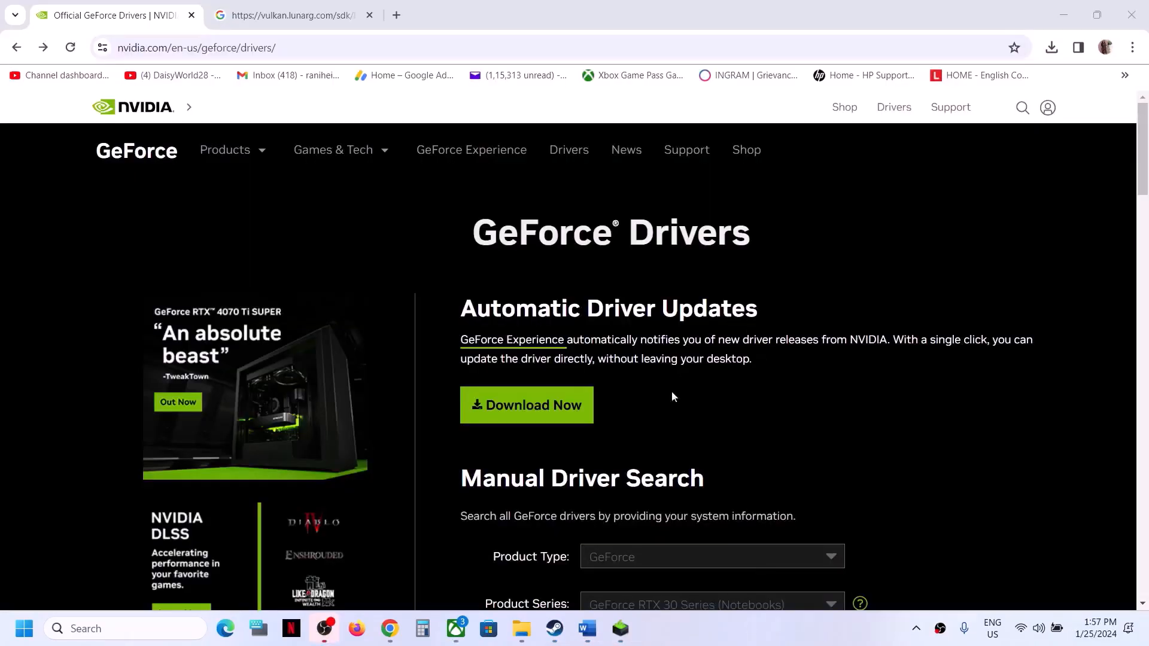
Select GeForce RTX 30 Series (Notebooks) as the product series in NVIDIA's Manual Driver Search
scroll(673, 378, down, 5)
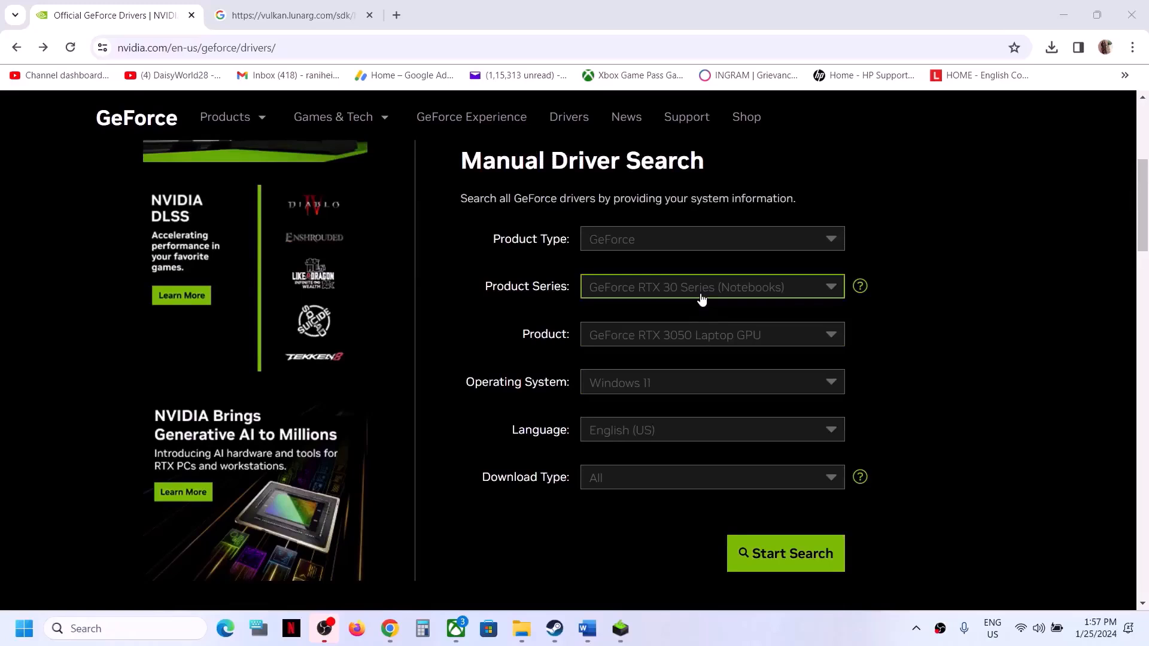
click(668, 246)
drag(525, 285, 645, 290)
click(645, 289)
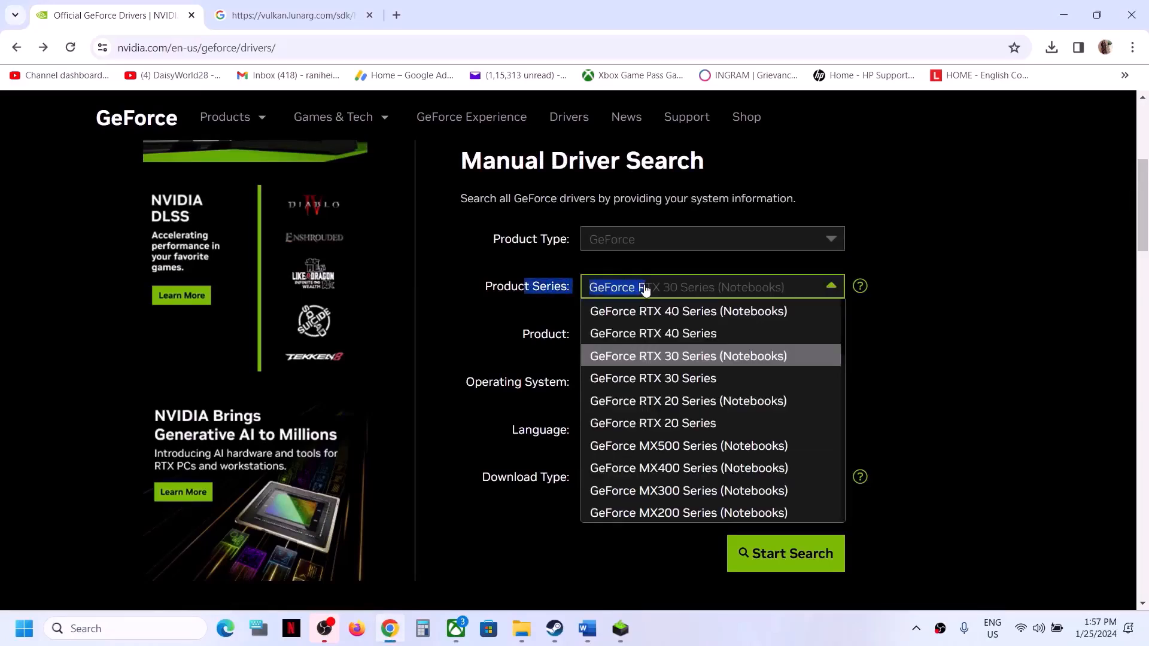
click(688, 363)
Choose GeForce RTX 3050 Laptop GPU and Windows 11 for the driver, and start the driver search
drag(553, 291, 647, 339)
click(647, 340)
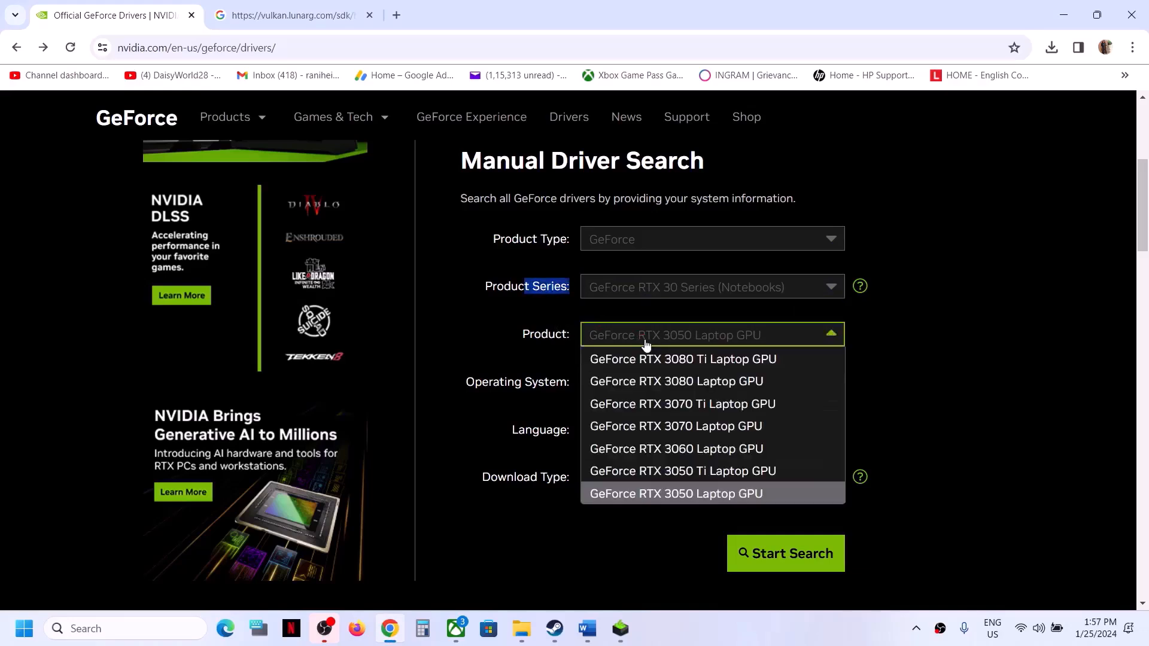
click(679, 495)
click(548, 332)
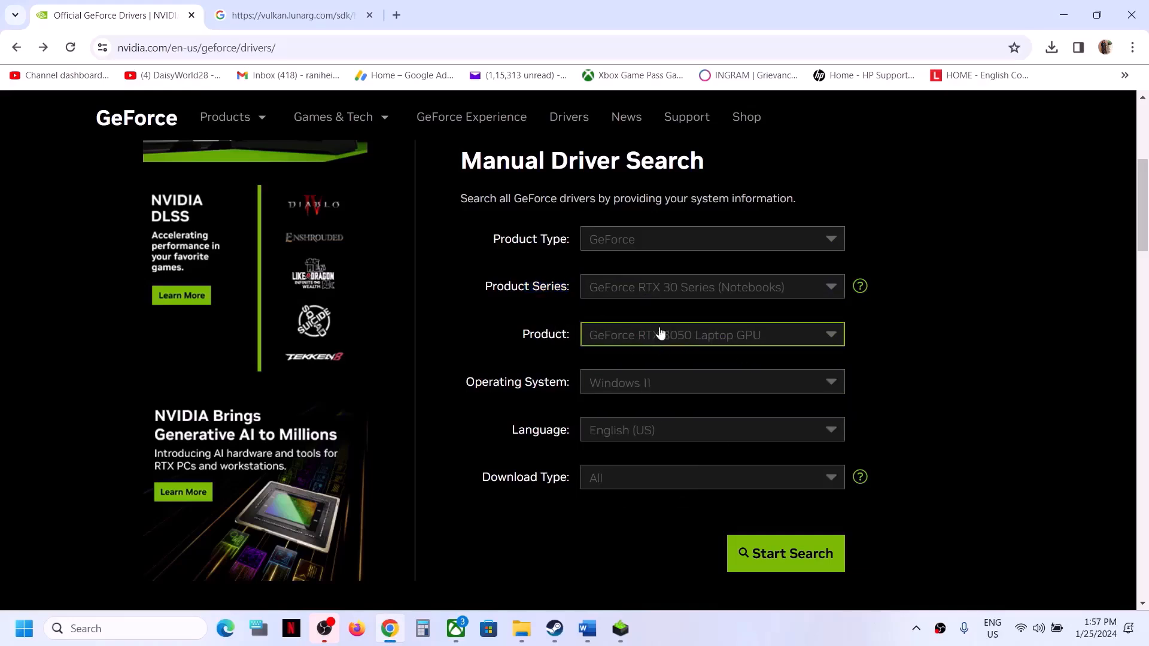
click(662, 389)
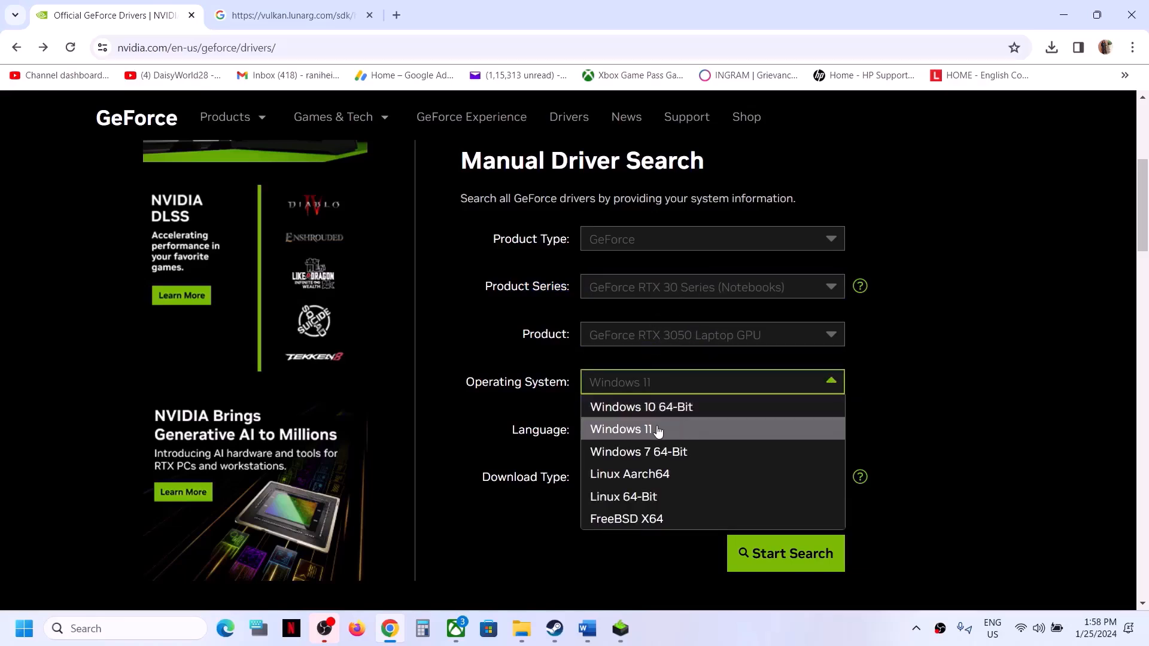
click(654, 431)
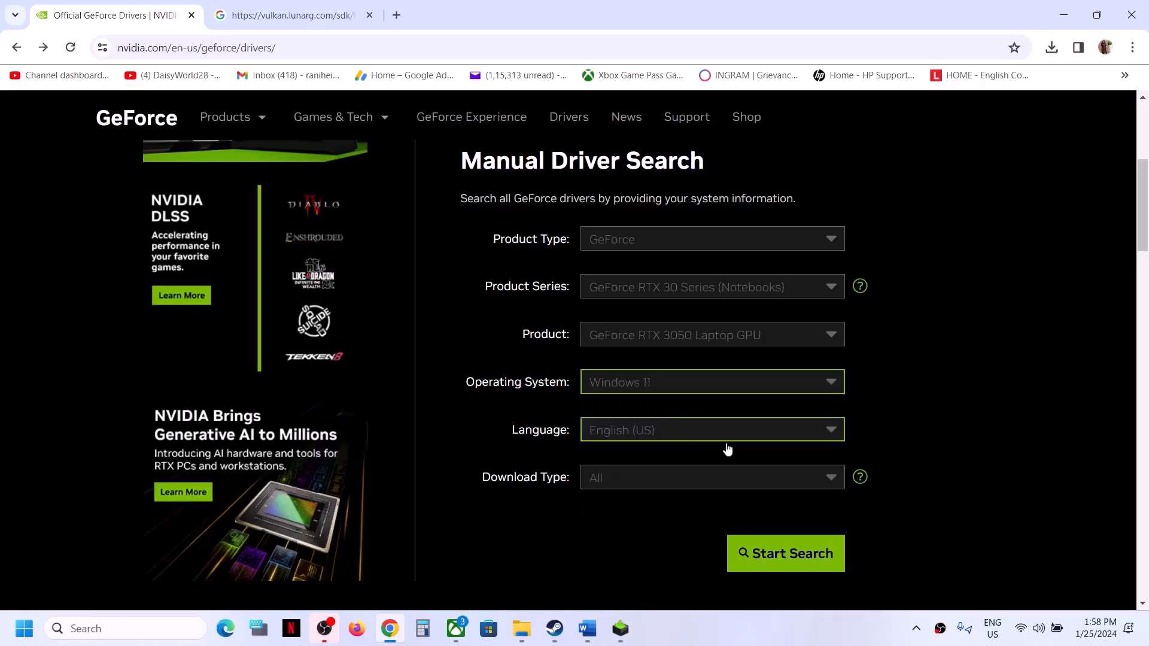
click(785, 557)
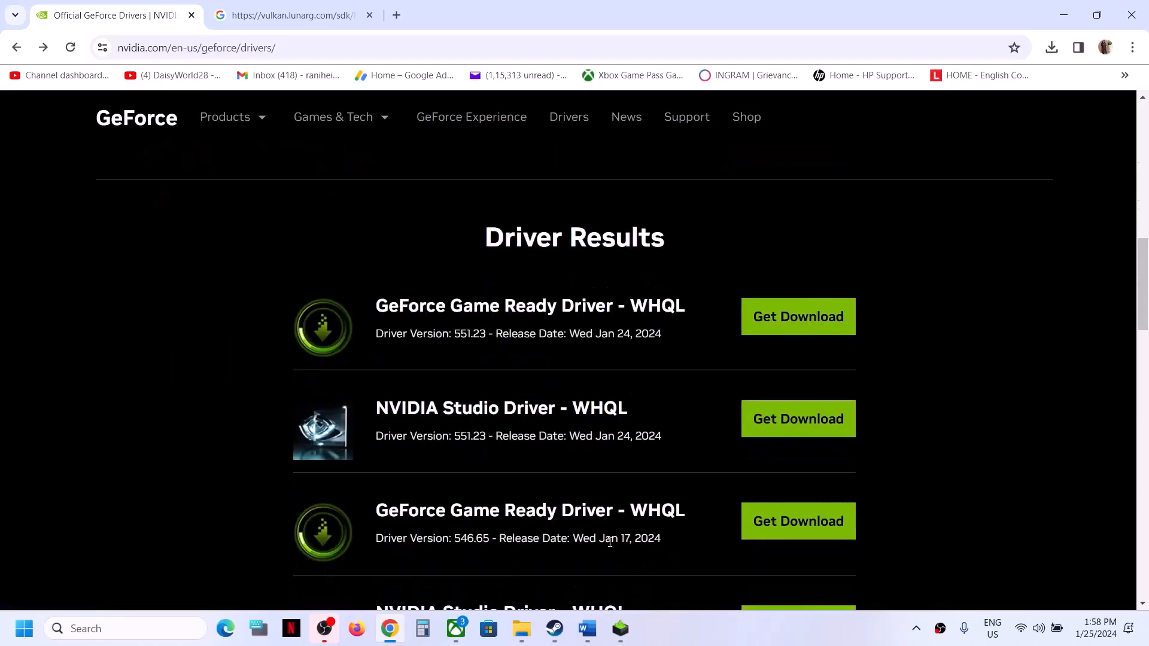
Download the GeForce Game Ready Driver version 551.23 from the driver results and check its download progress
drag(381, 310, 550, 315)
drag(383, 334, 489, 335)
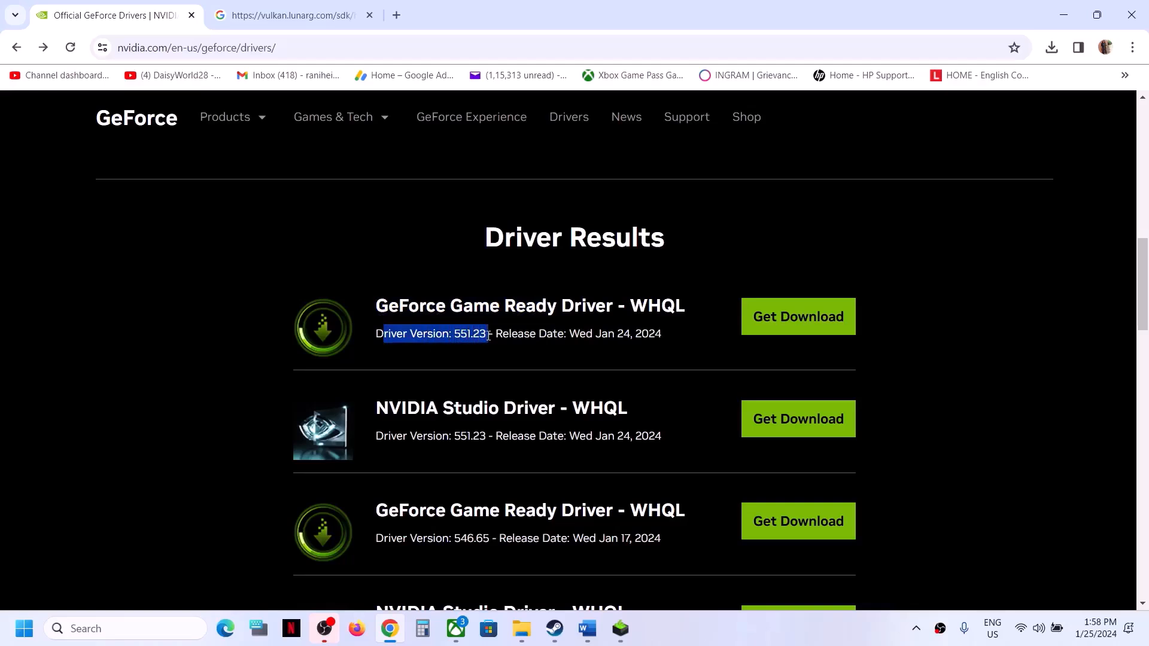
click(798, 321)
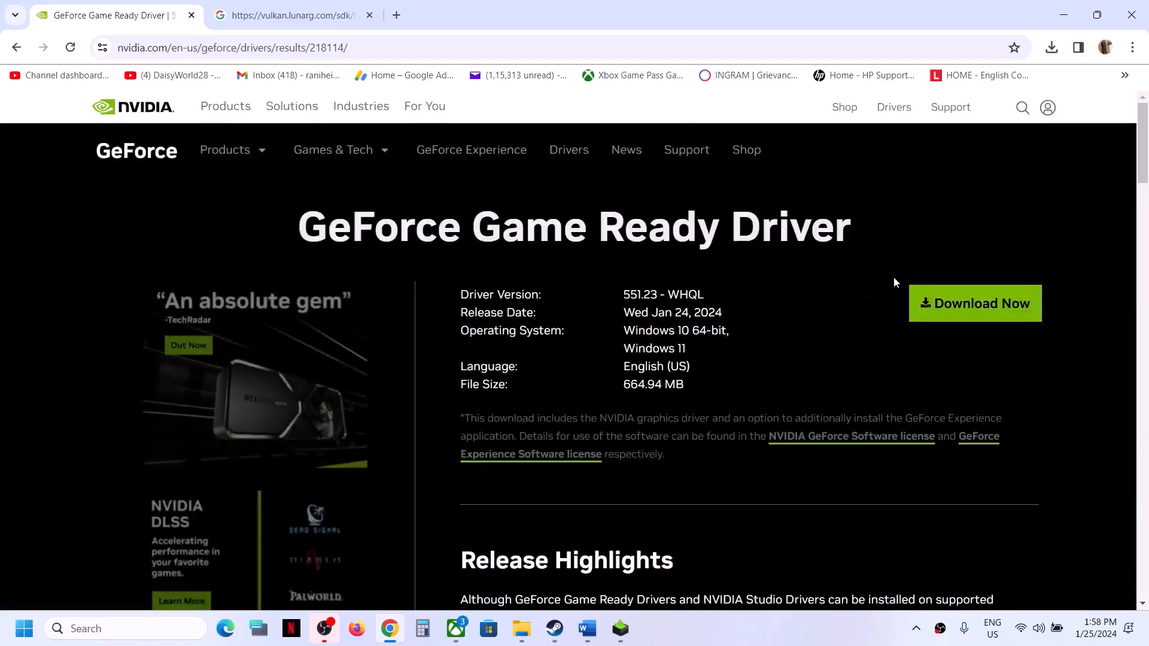
click(956, 307)
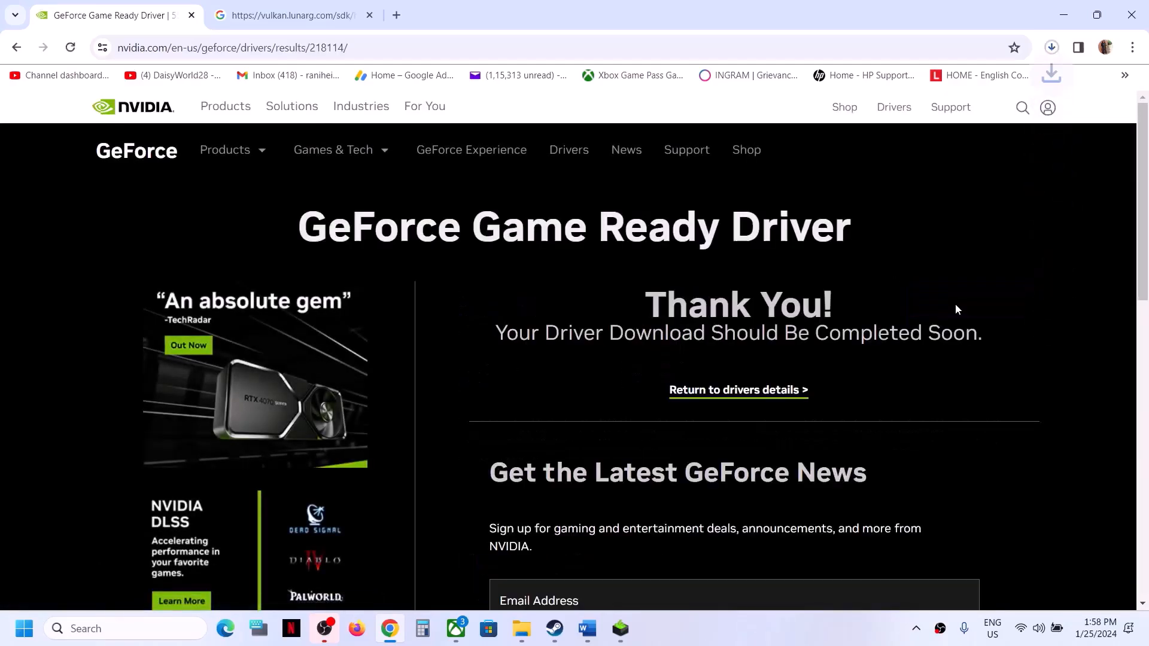
click(1051, 48)
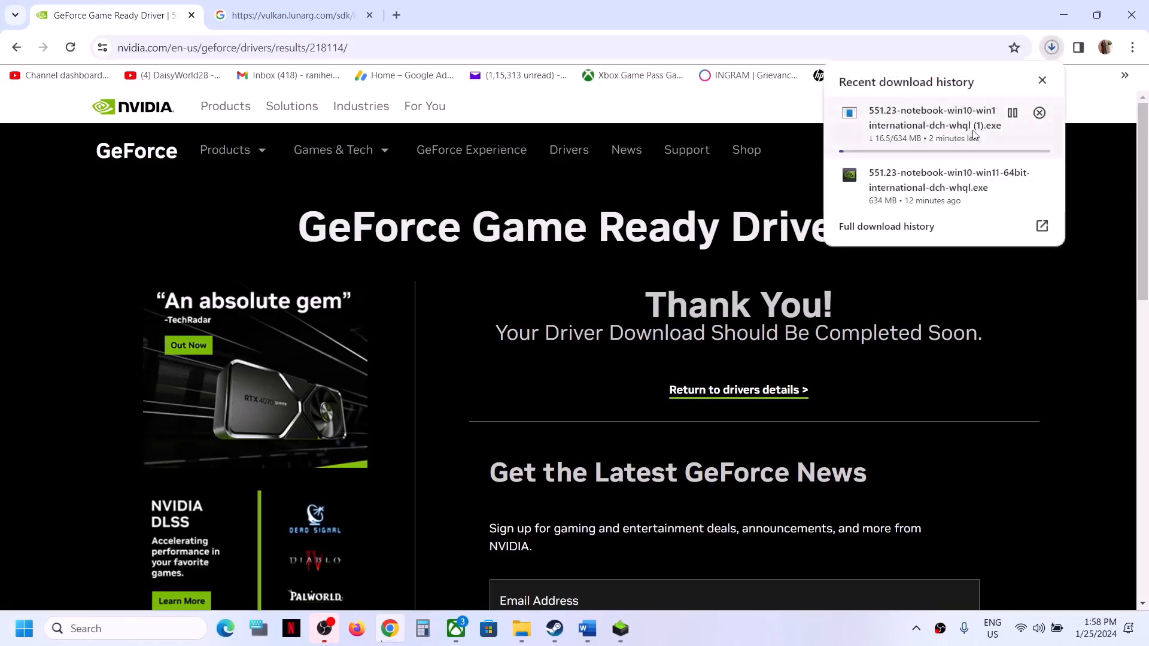
click(628, 386)
In the NVIDIA Installer, accept the license and start a Custom (Advanced) install with Perform a clean installation enabled
click(623, 628)
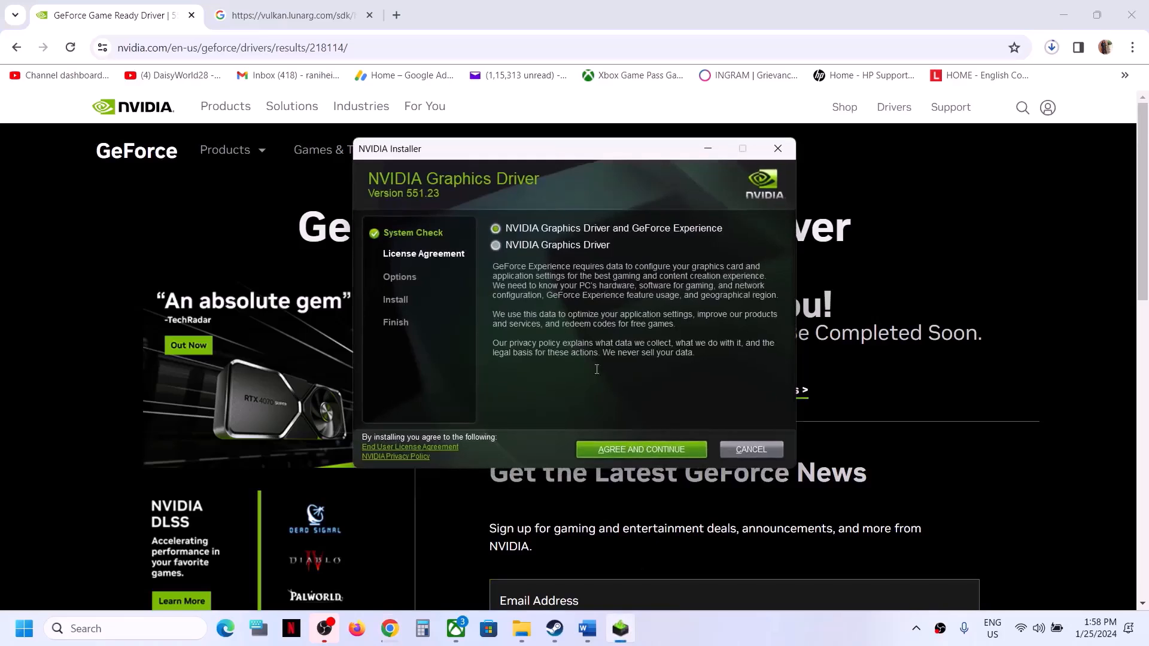
click(622, 450)
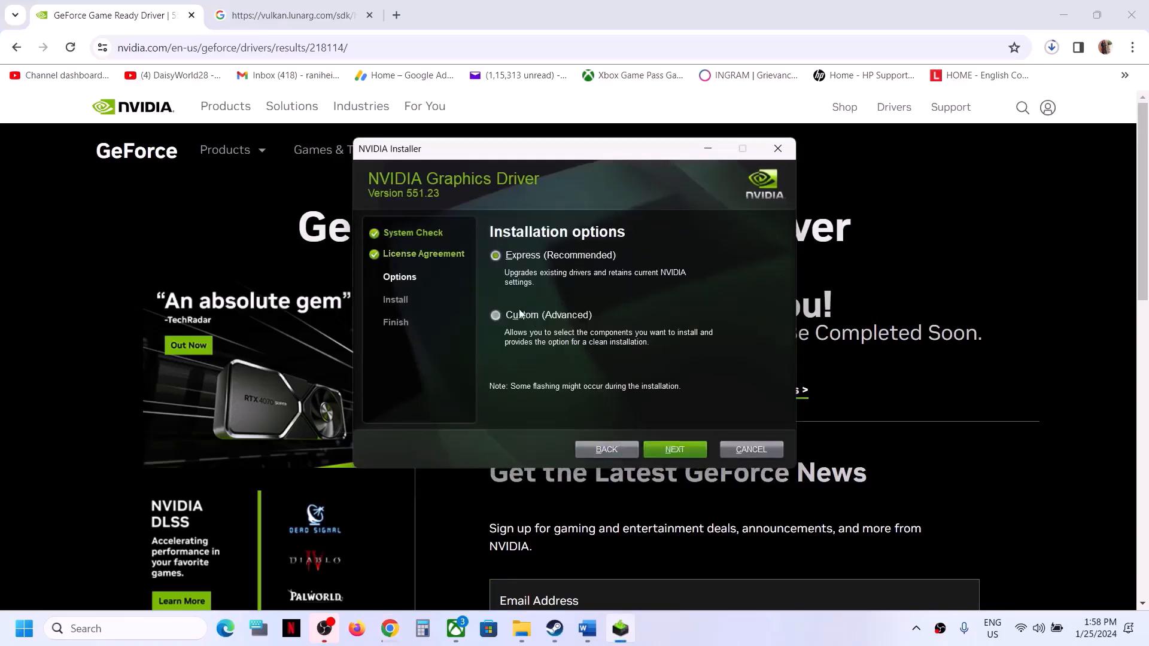
click(496, 316)
click(675, 449)
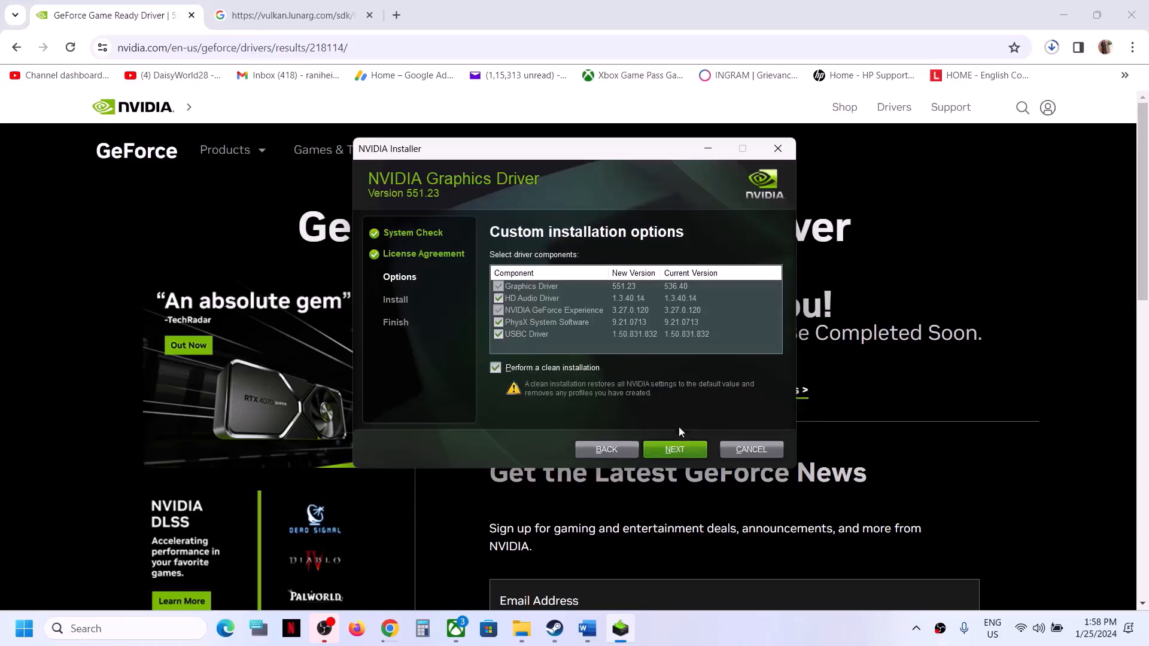
click(684, 450)
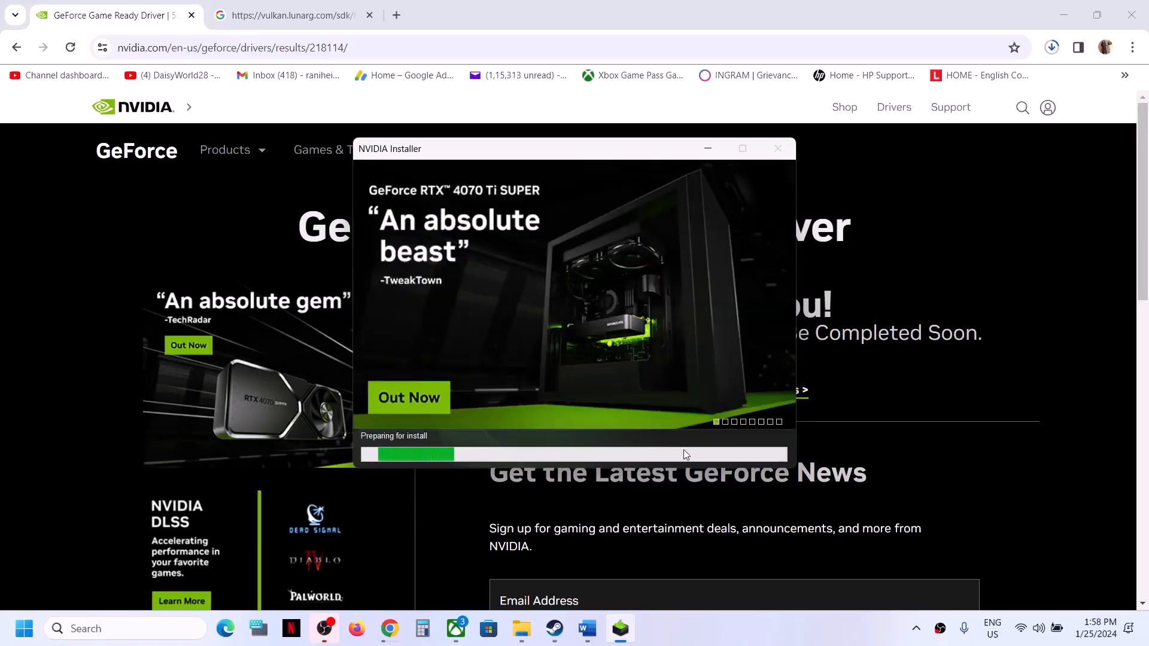
Switch back to the Word guide and read Step 10 on the launch options to try
click(783, 636)
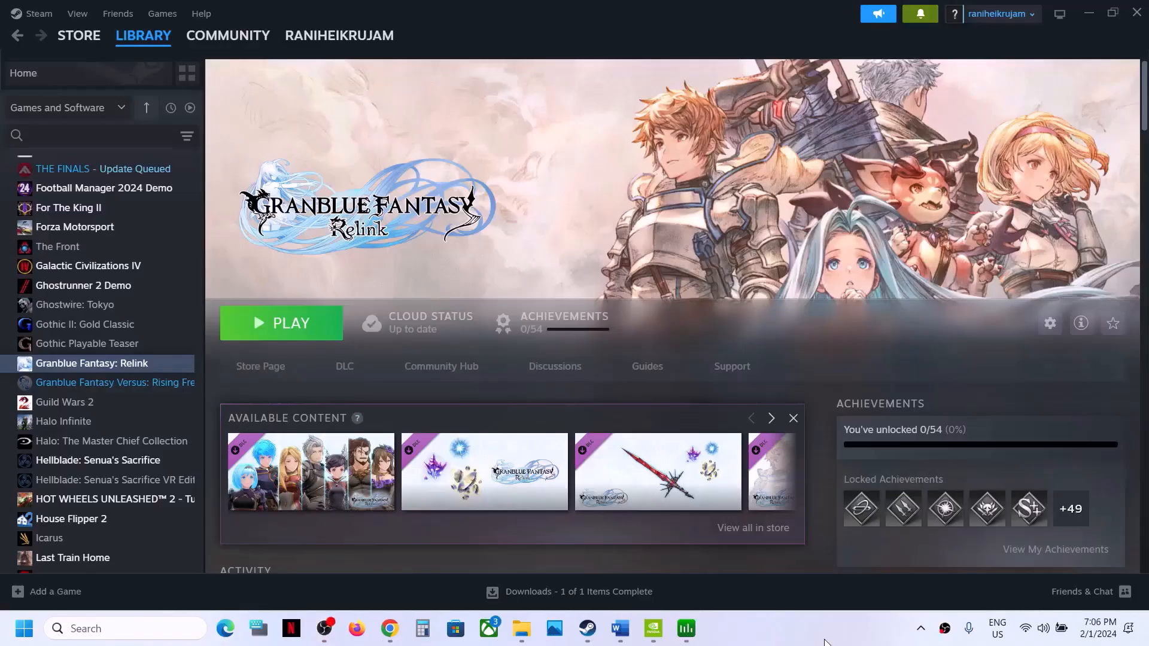
click(620, 629)
scroll(536, 426, down, 3)
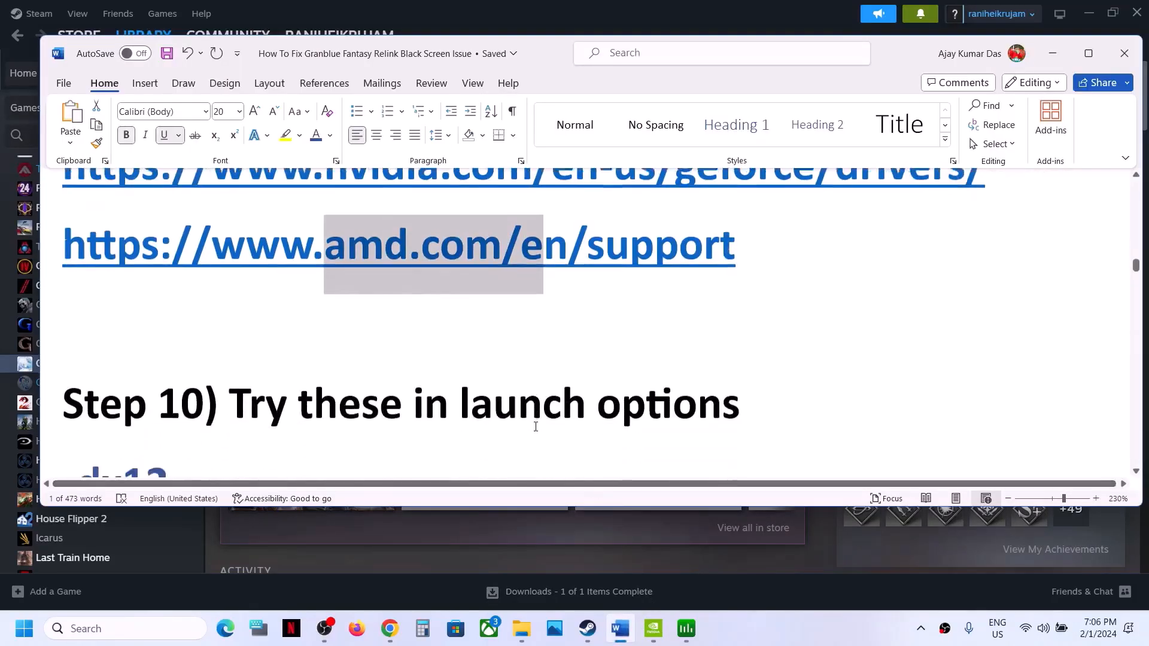
scroll(534, 426, down, 2)
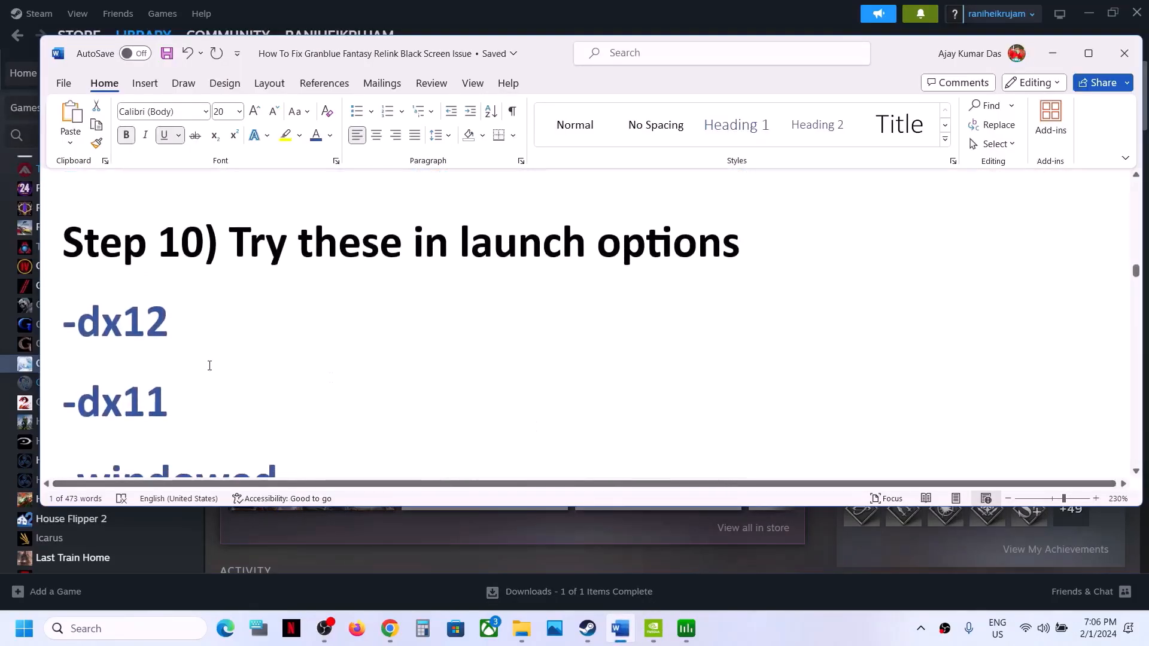
In Steam, set the launch options of Granblue Fantasy: Relink to -dx12 and close its properties
click(1052, 53)
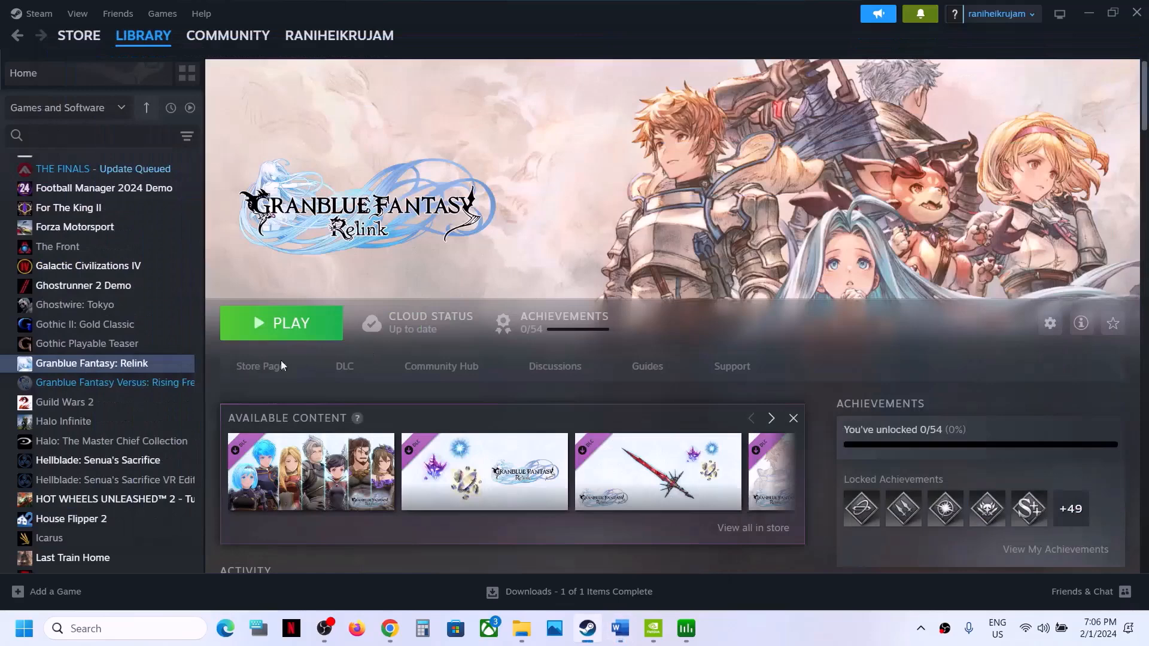
right_click(166, 368)
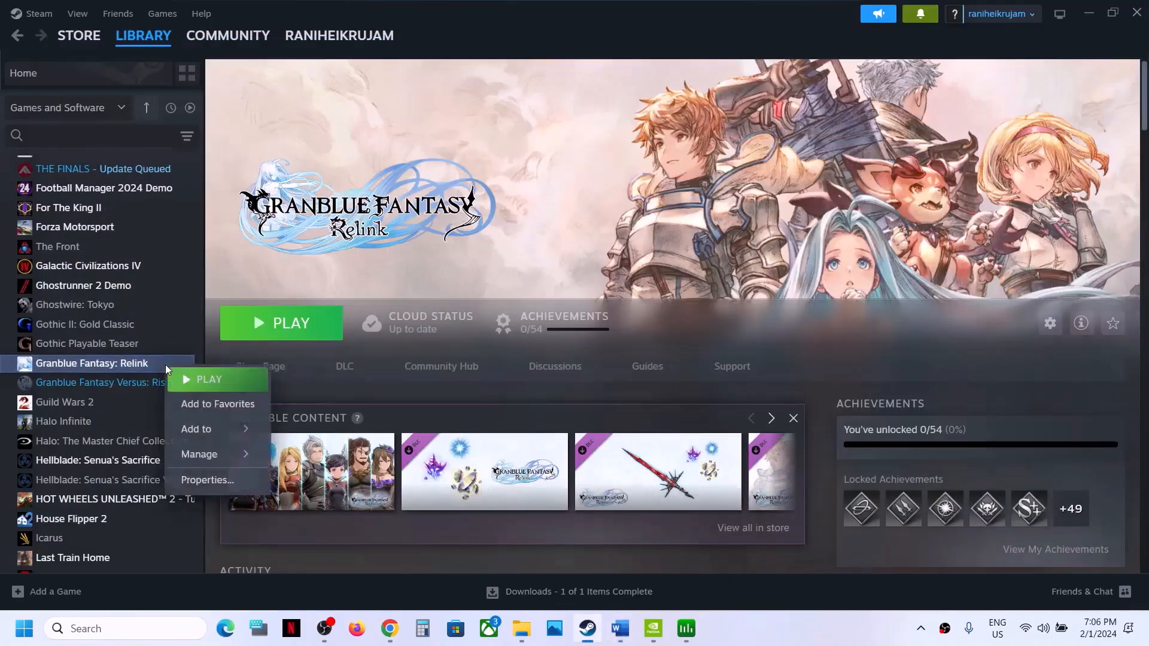
click(201, 477)
click(458, 462)
text(-dx12)
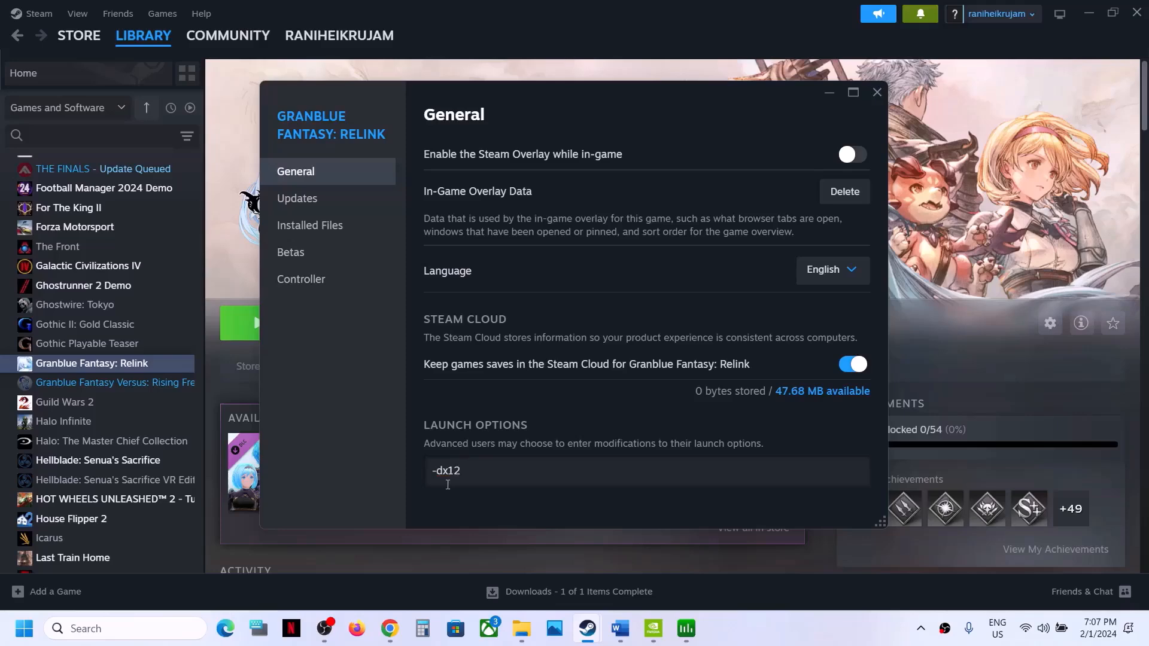
click(454, 509)
click(877, 92)
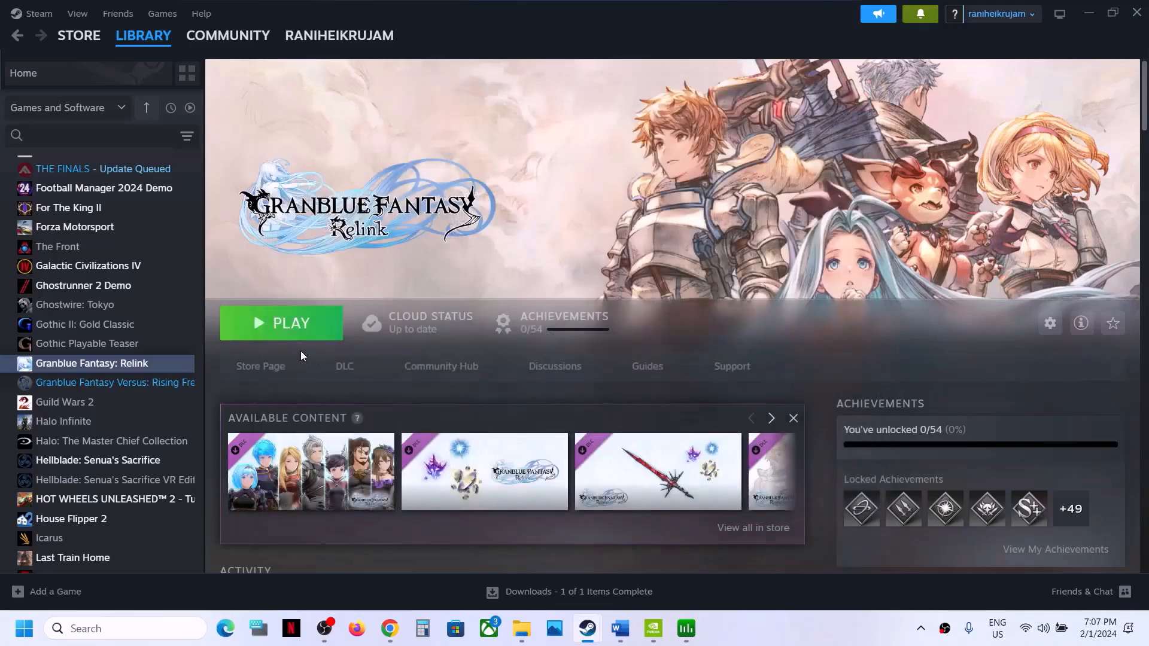
Replace the launch options of Granblue Fantasy: Relink with -dx11 and close its properties
right_click(125, 371)
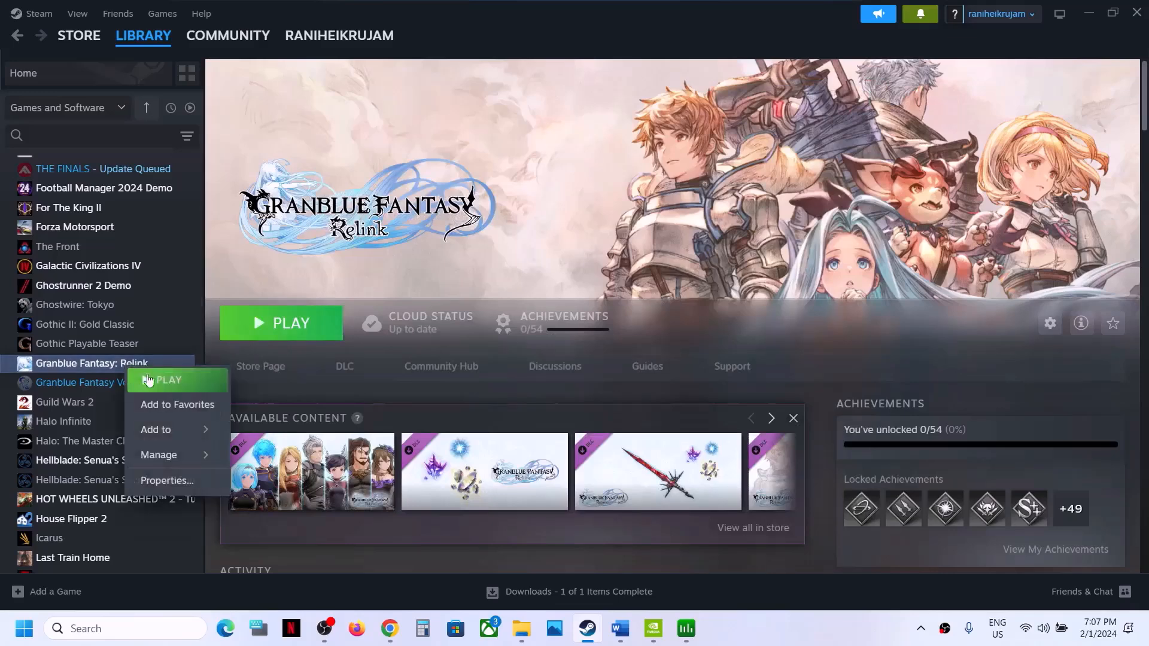
click(194, 478)
drag(477, 469, 296, 493)
text(-dx11)
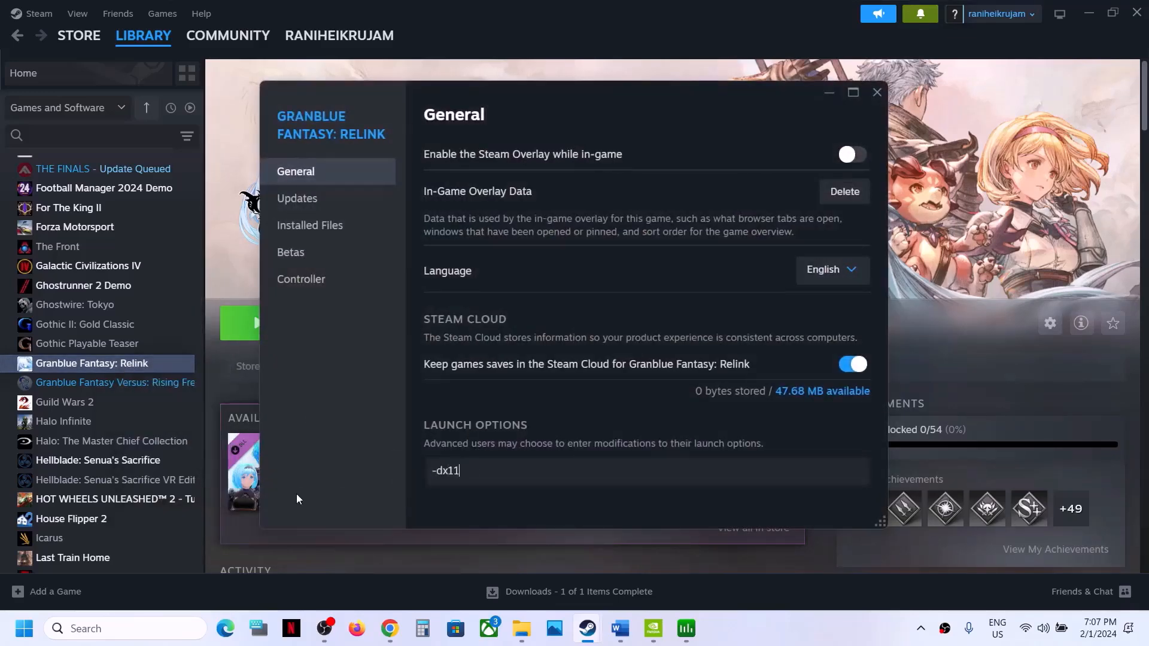
click(877, 92)
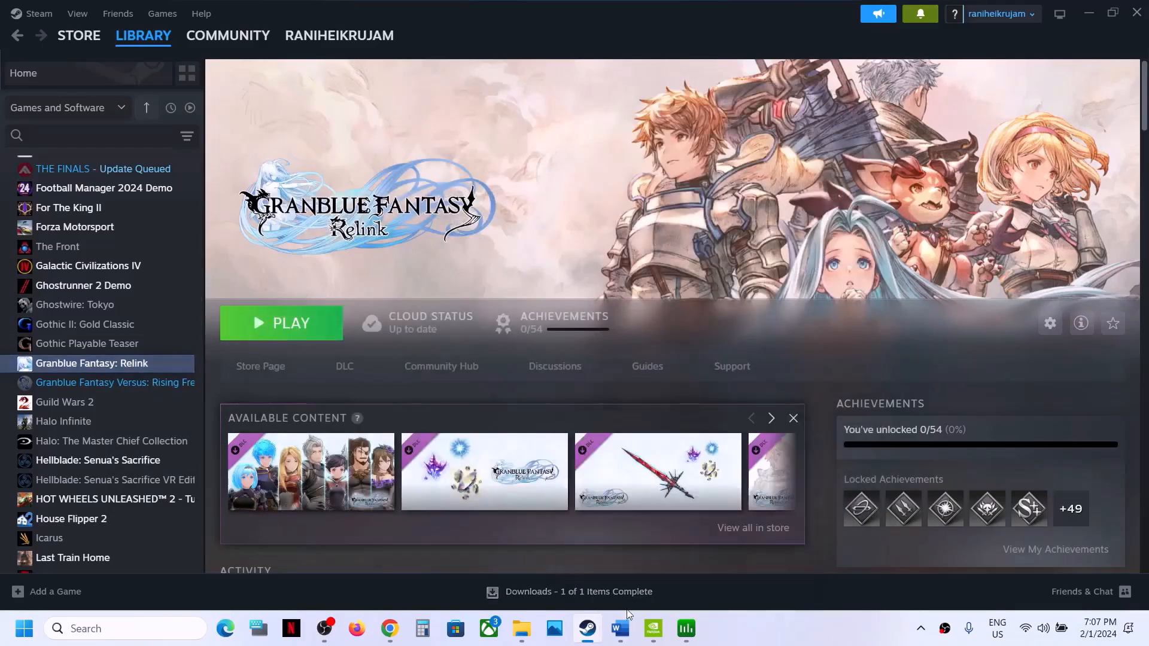
Copy the word "windowed" from the launch options in Step 10 of the Word guide
click(620, 629)
scroll(351, 374, down, 2)
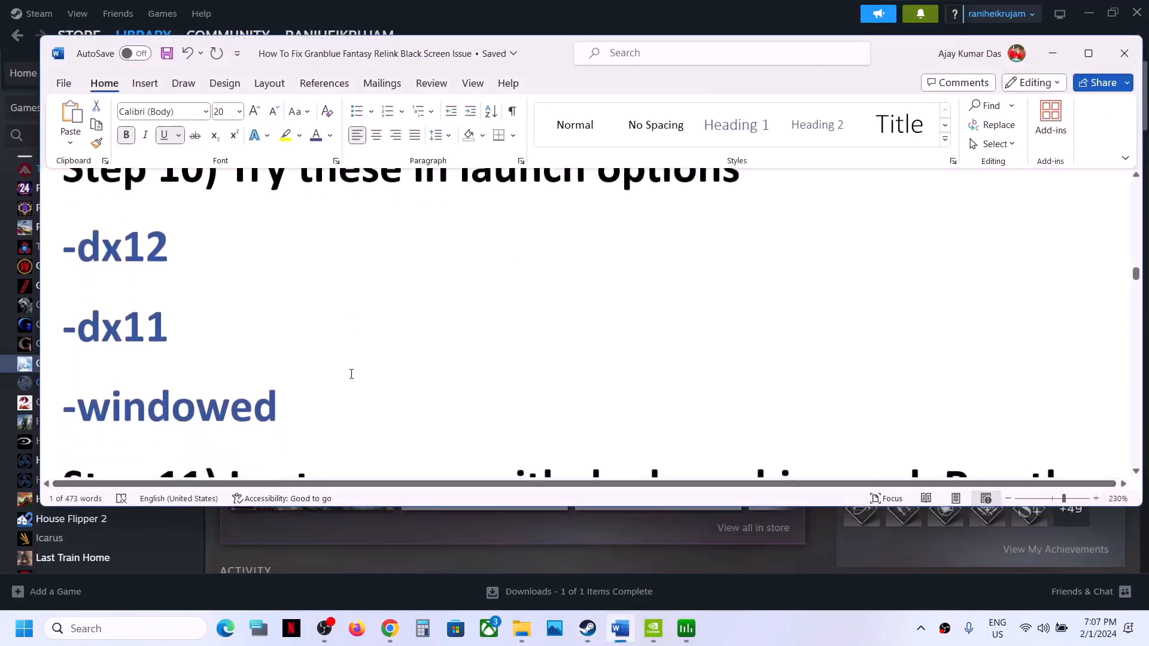
double_click(233, 408)
key(ctrl+c)
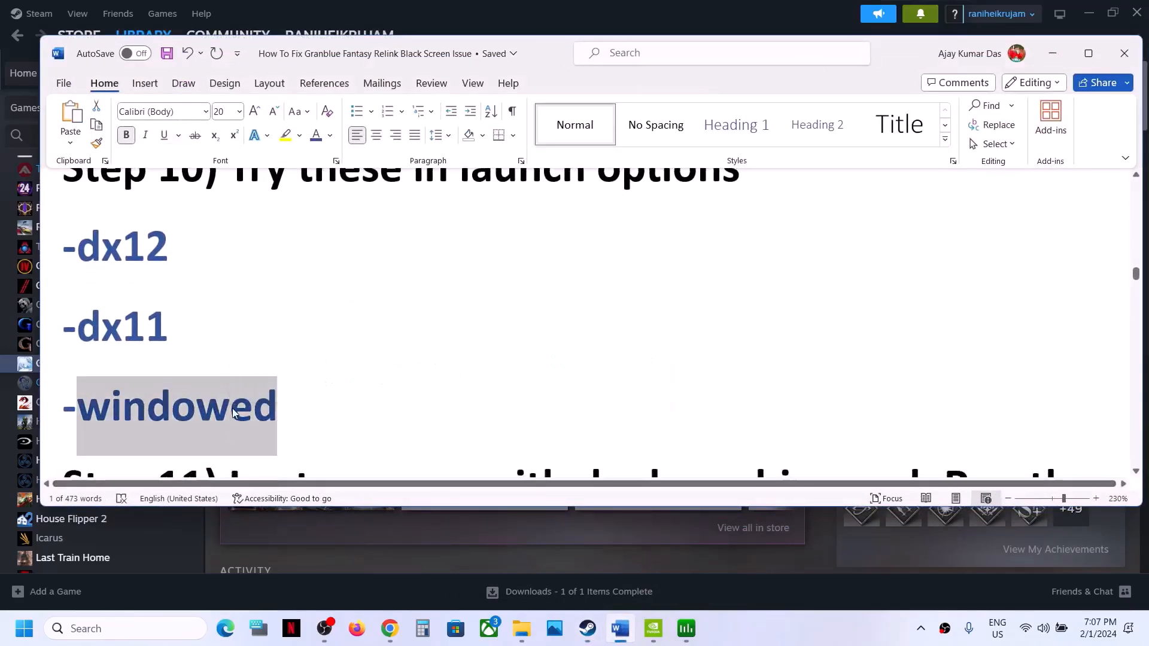
Back in Steam, replace the launch options of Granblue Fantasy: Relink with -windowed and close its properties
key(alt+Tab)
right_click(172, 369)
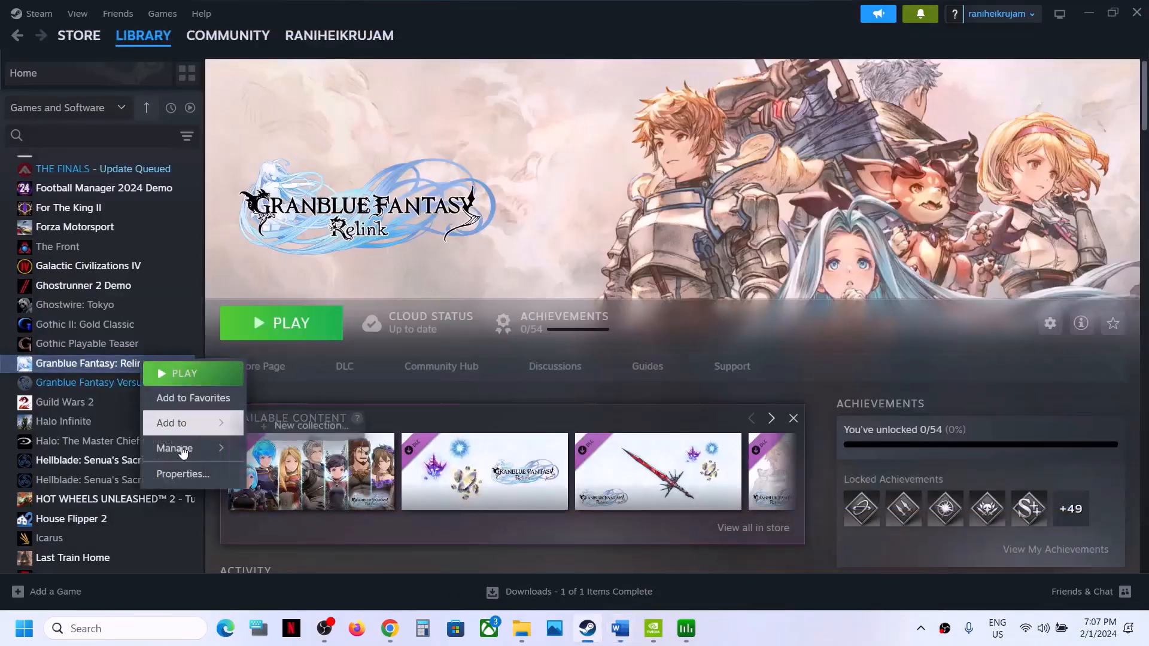
click(185, 472)
drag(499, 469, 291, 481)
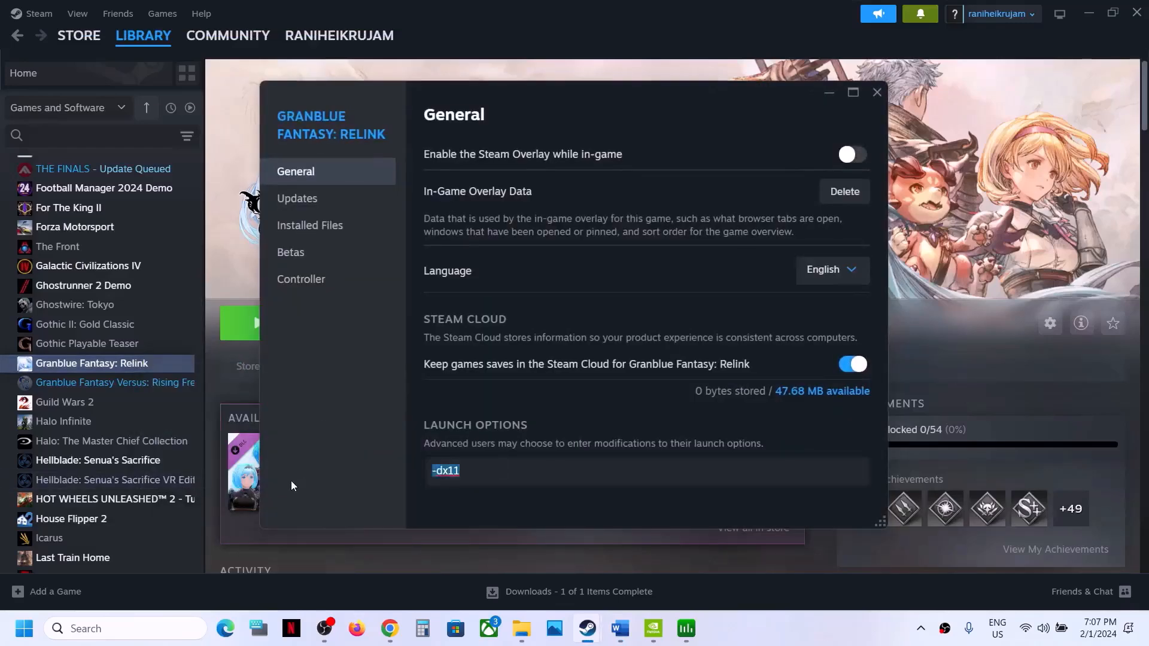
text(-)
key(ctrl+v)
click(877, 91)
Reopen the properties of Granblue Fantasy: Relink and clear its launch options
right_click(156, 367)
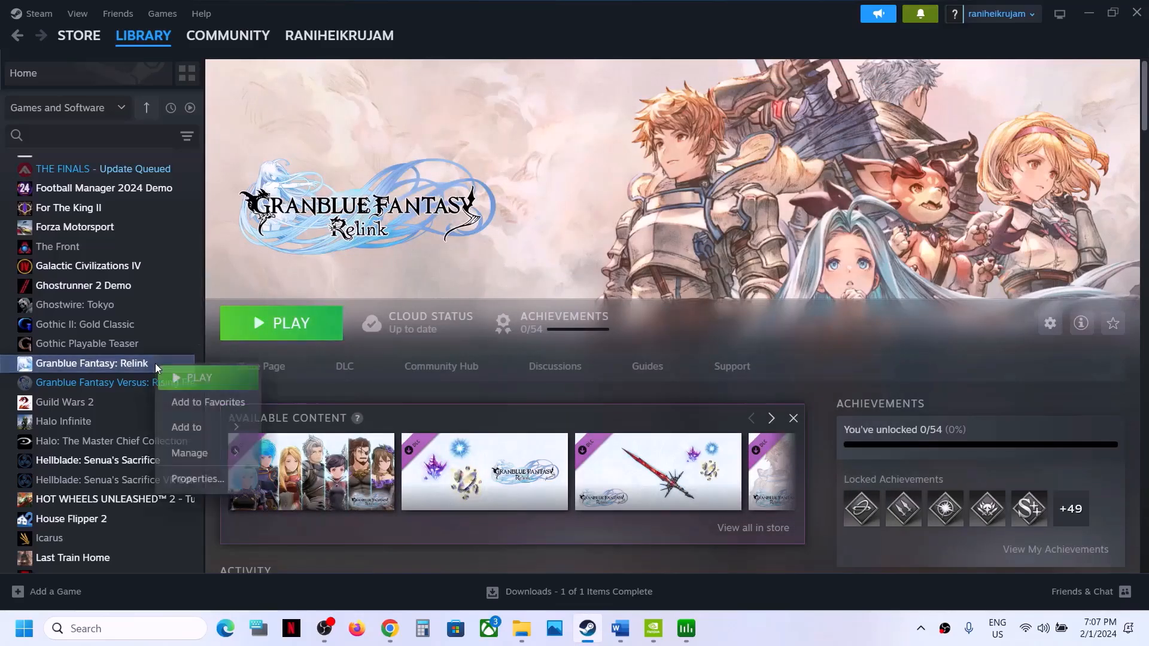
click(220, 484)
drag(487, 471, 383, 473)
key(BackSpace)
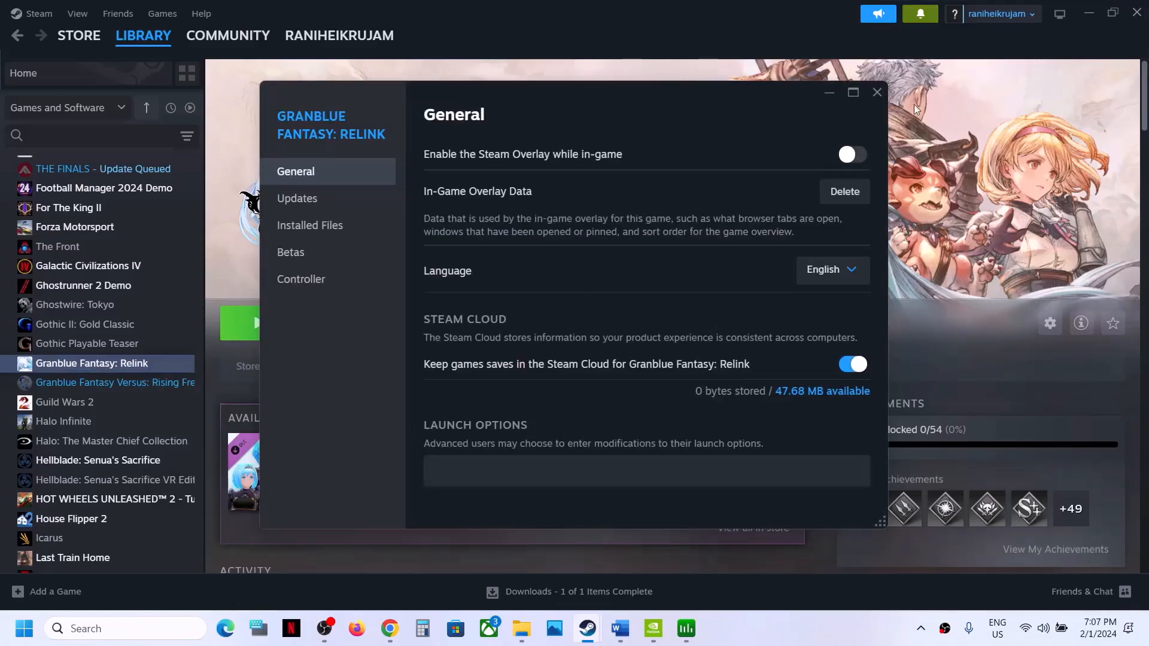
Close the game's properties, switch to the Word guide and copy the word "graphics" from Step 11
click(876, 94)
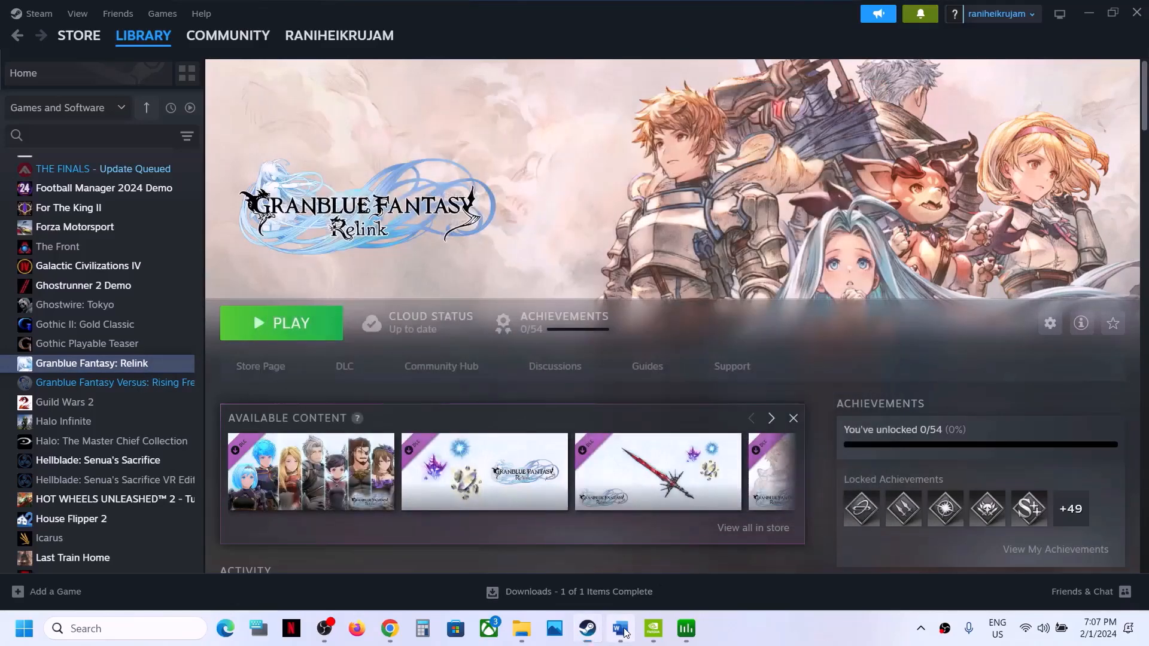
click(620, 628)
scroll(492, 376, down, 1)
scroll(490, 375, down, 1)
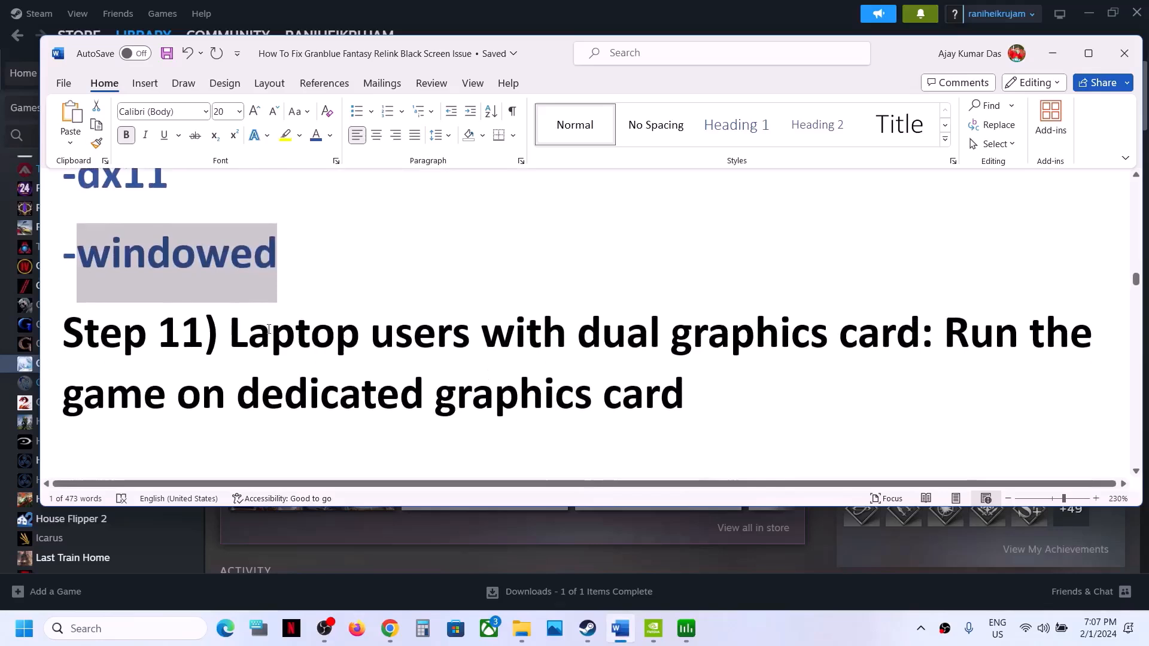
drag(266, 327, 831, 332)
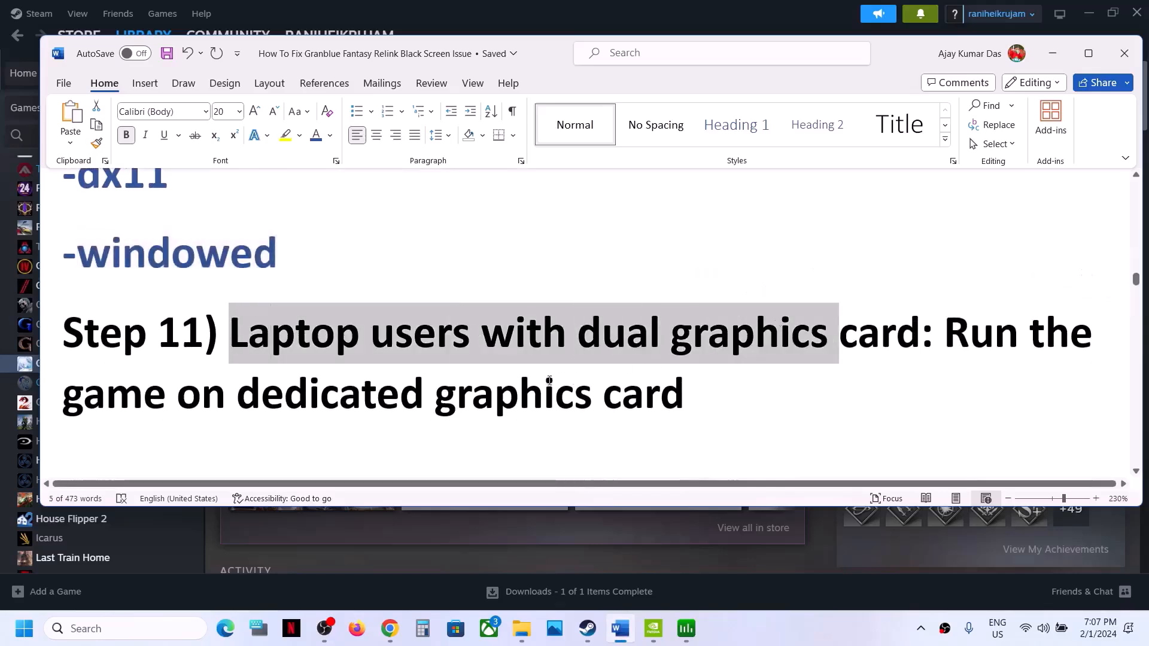
click(535, 398)
double_click(534, 398)
key(ctrl+c)
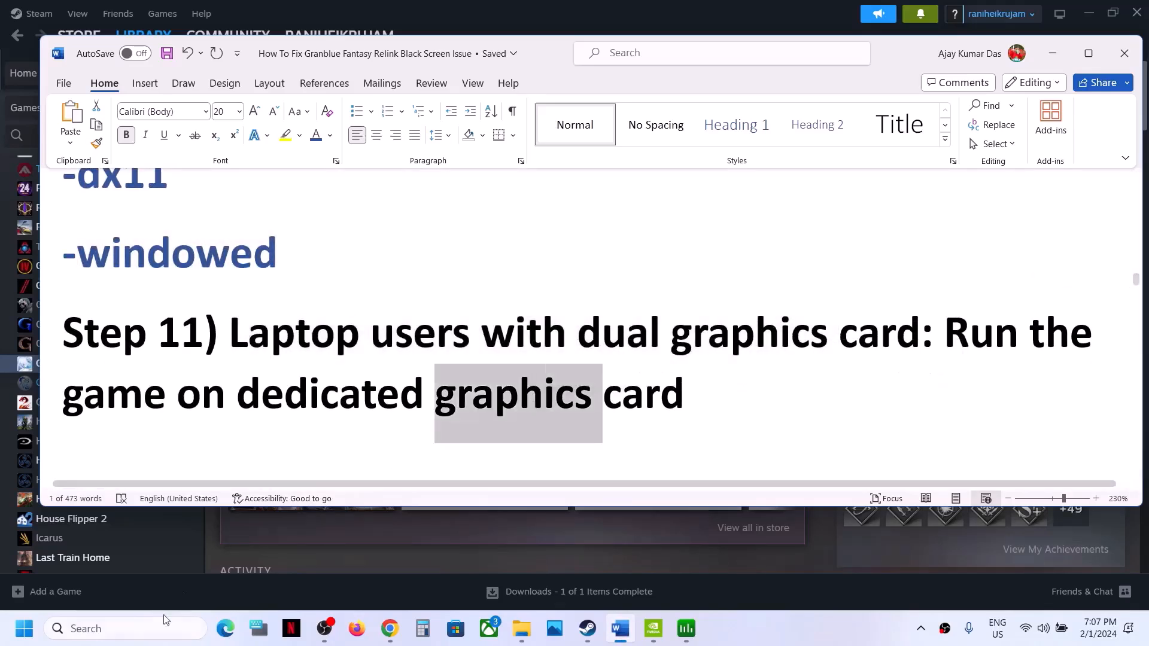
Search Windows for the copied word "graphics" and open Graphics settings
click(136, 632)
key(ctrl+v)
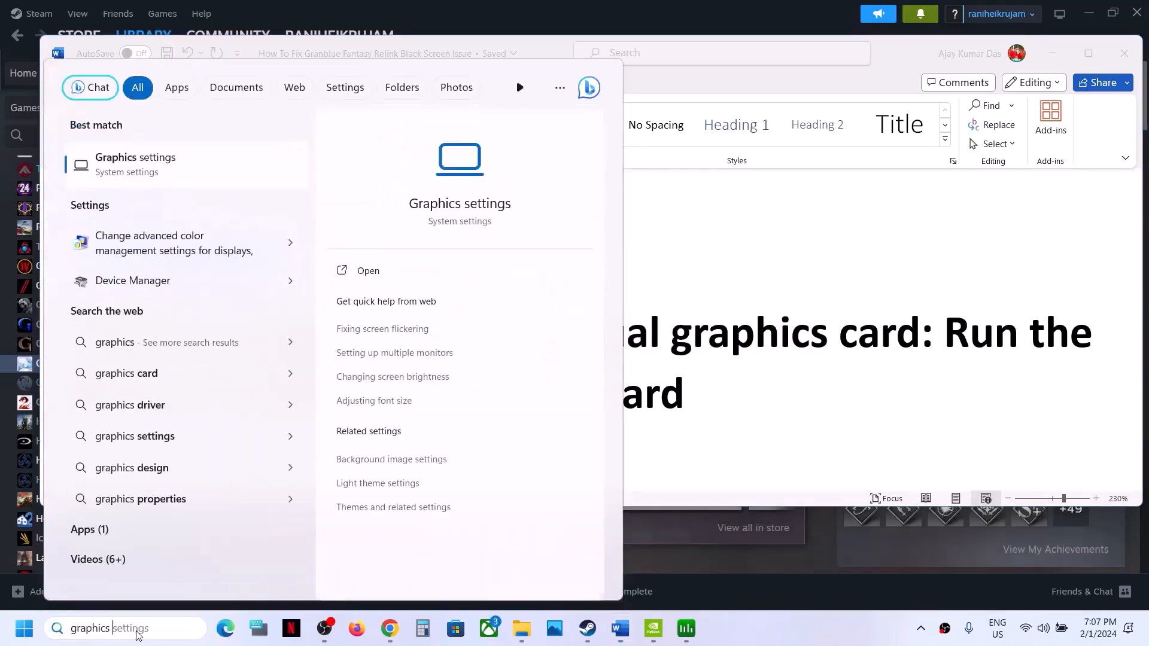
key(Return)
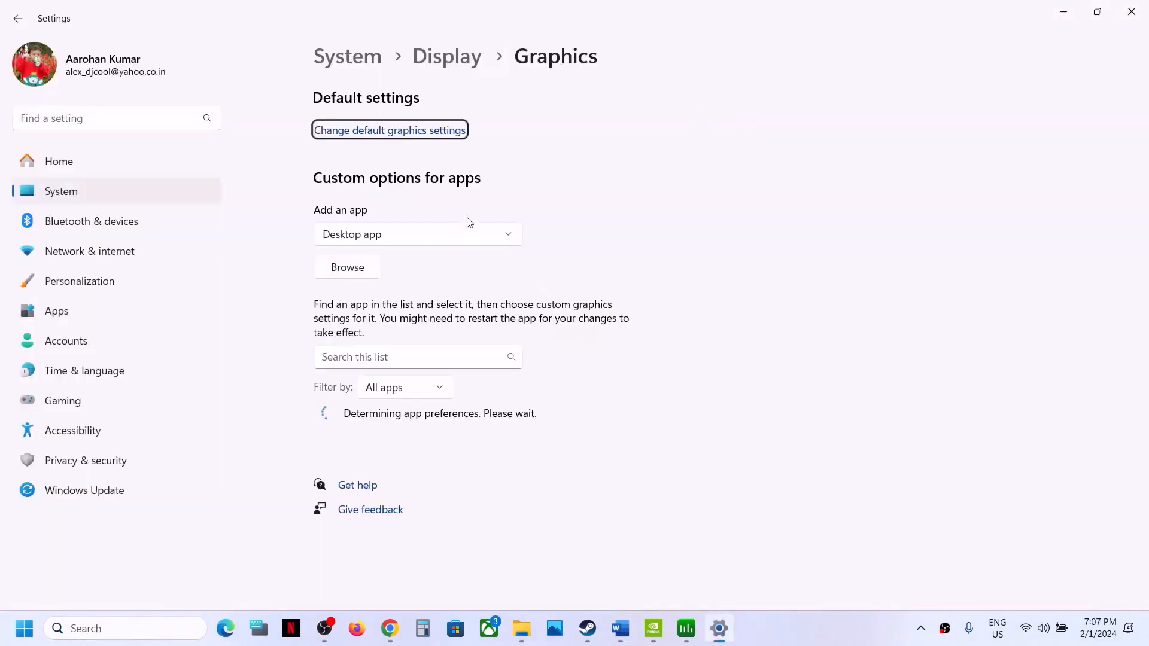
Add granblue_fantasy_relink from Steam's common\Granblue Fantasy Relink folder to the apps with custom graphics options
click(370, 270)
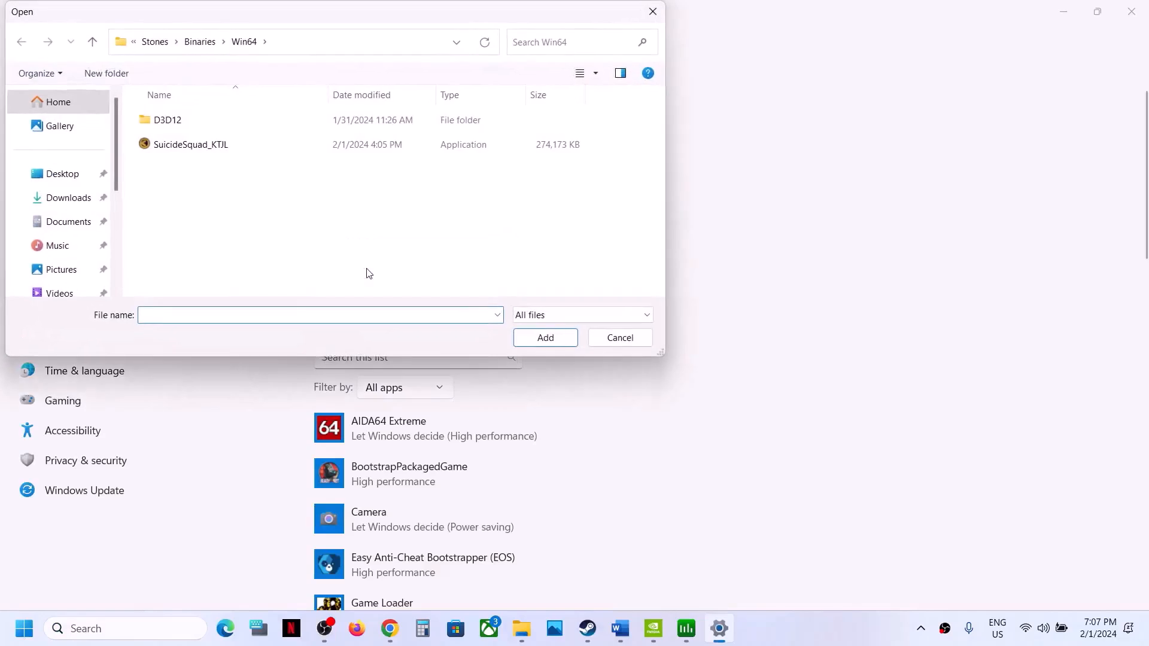
click(155, 42)
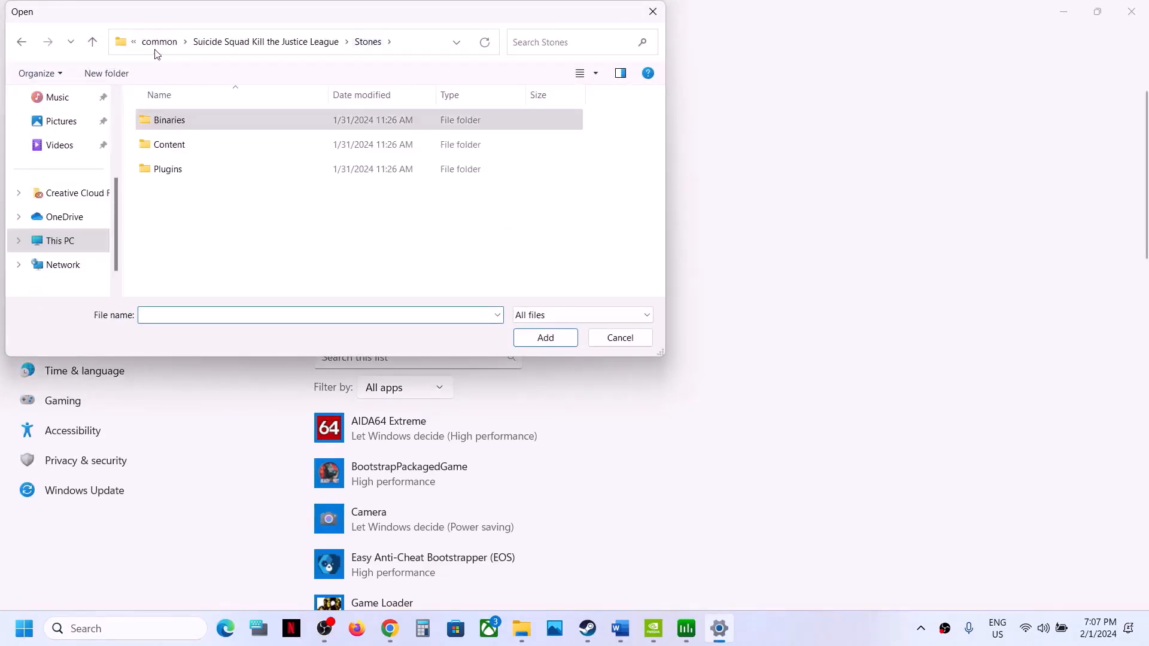
click(157, 43)
scroll(221, 219, up, 2)
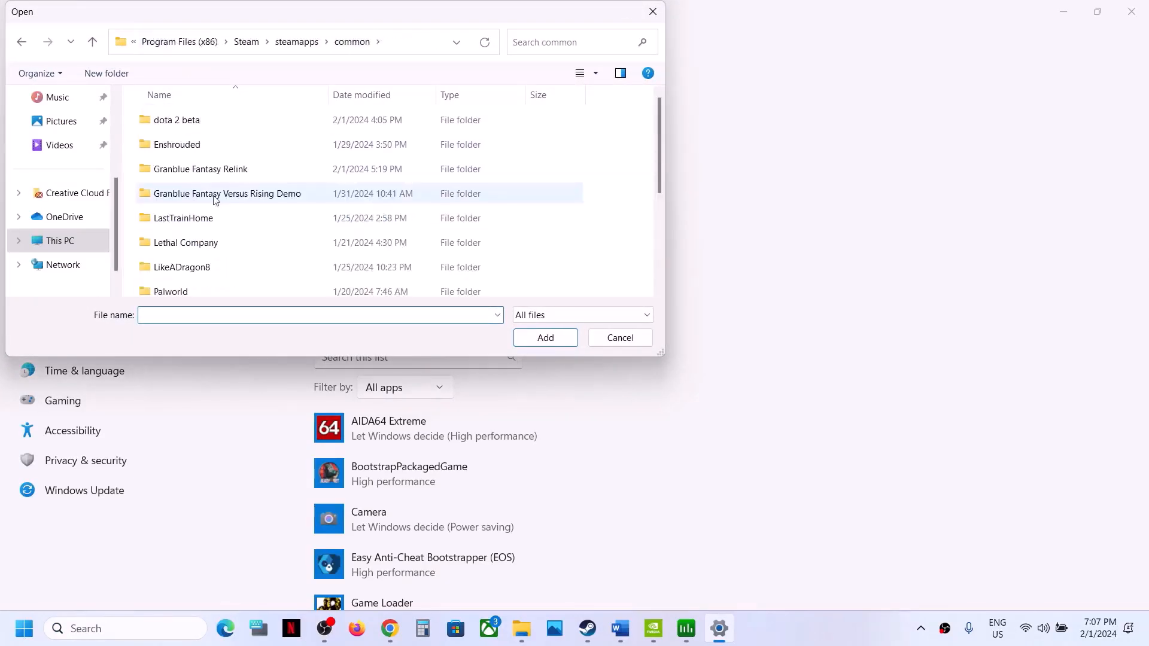
double_click(216, 170)
click(221, 154)
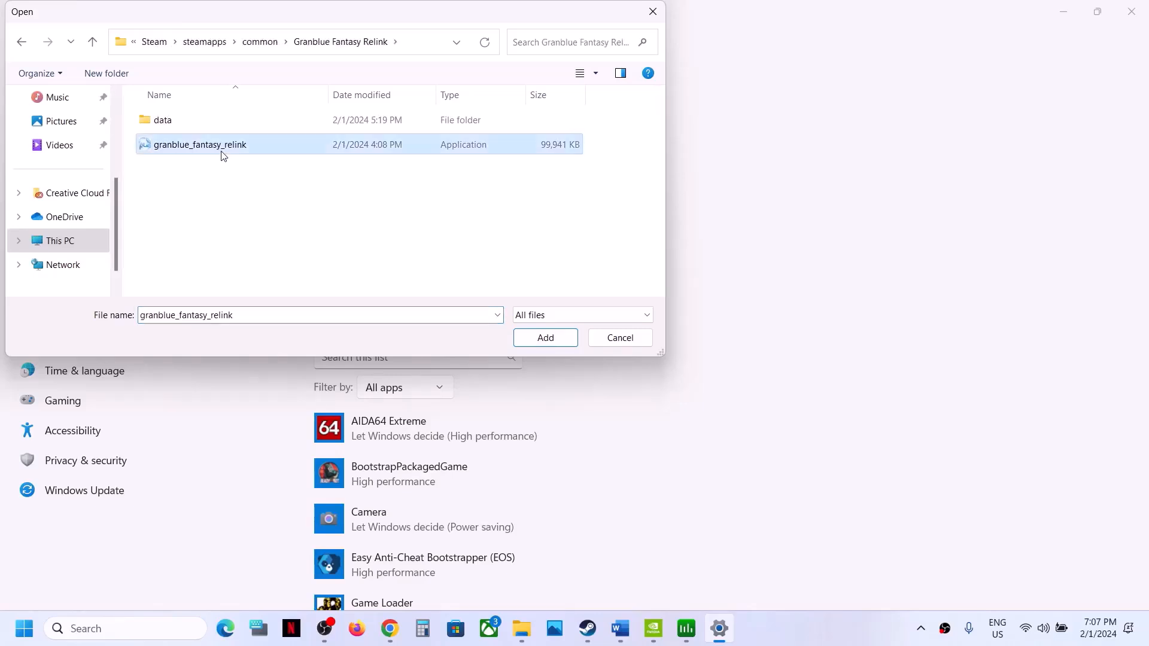
click(545, 339)
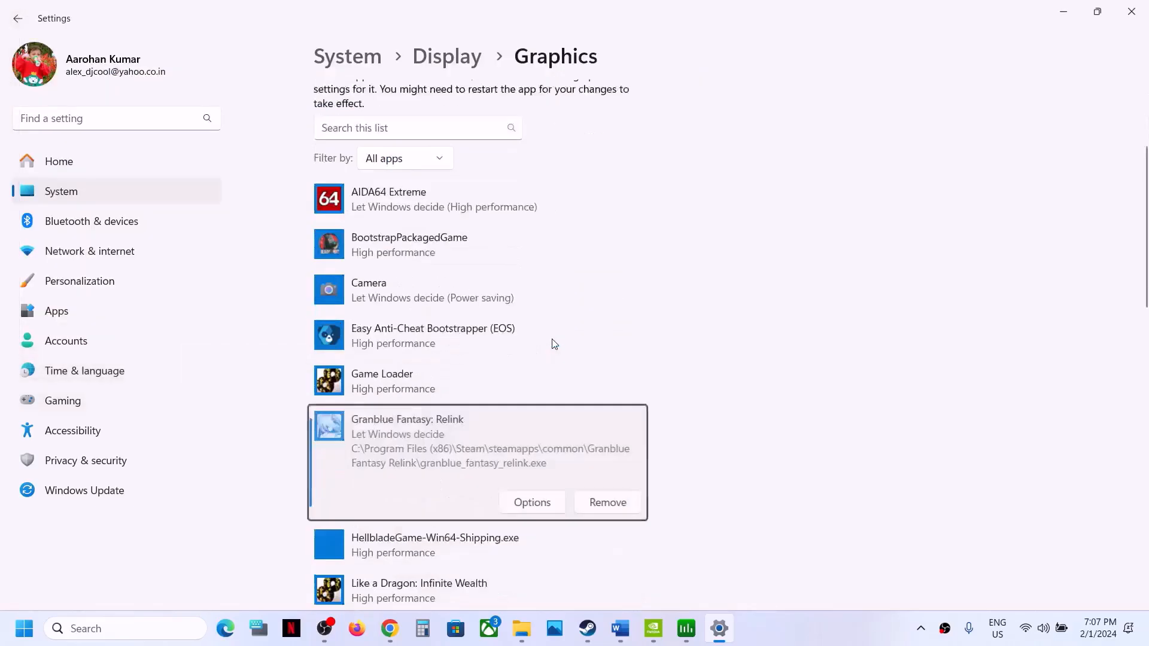
Set the graphics preference of Granblue Fantasy: Relink to High performance, save it and close Settings
click(522, 430)
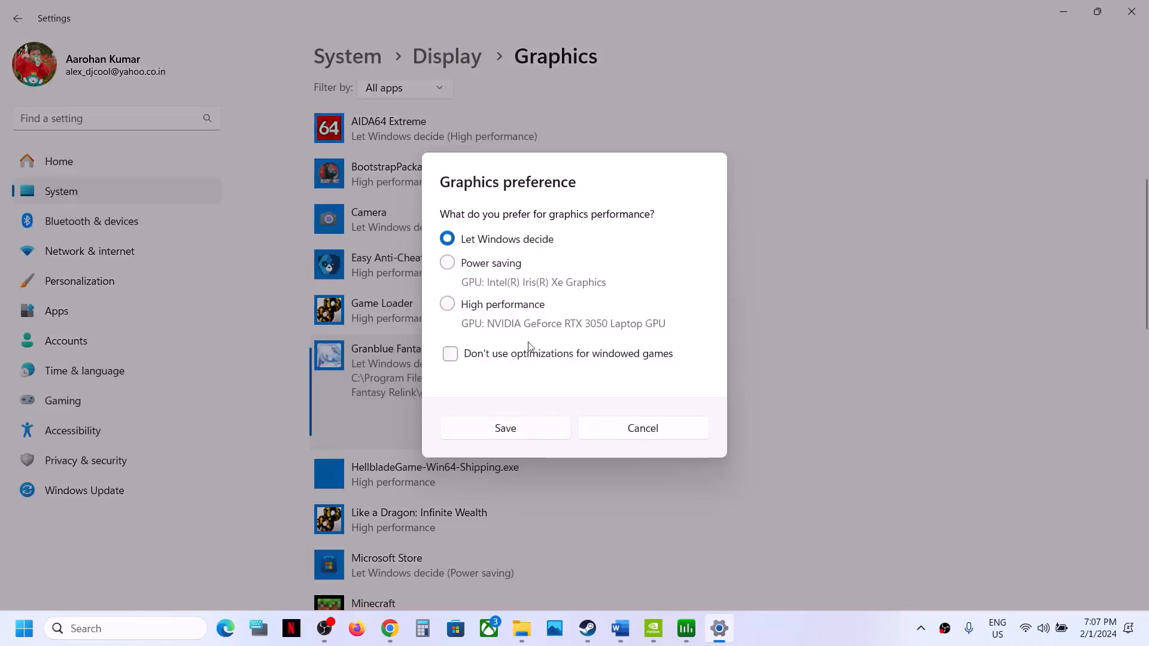
click(502, 306)
click(513, 436)
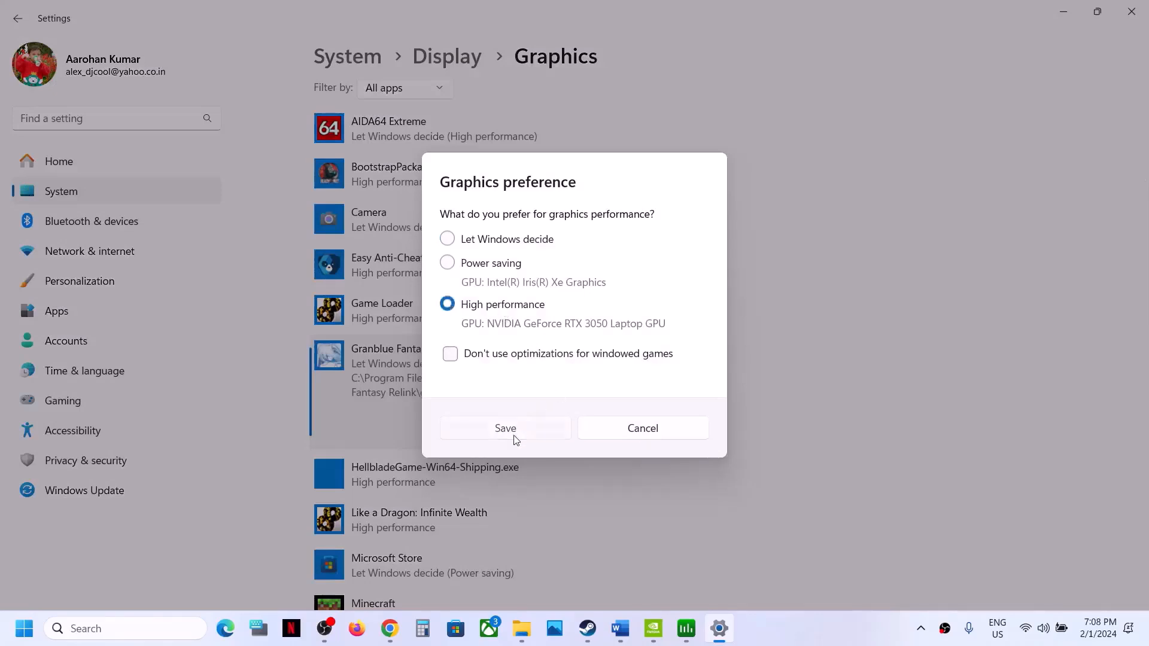
click(1131, 11)
Read Step 12 of the Word guide about setting e-cores to 0 and turning them back on, highlighting its text
double_click(518, 391)
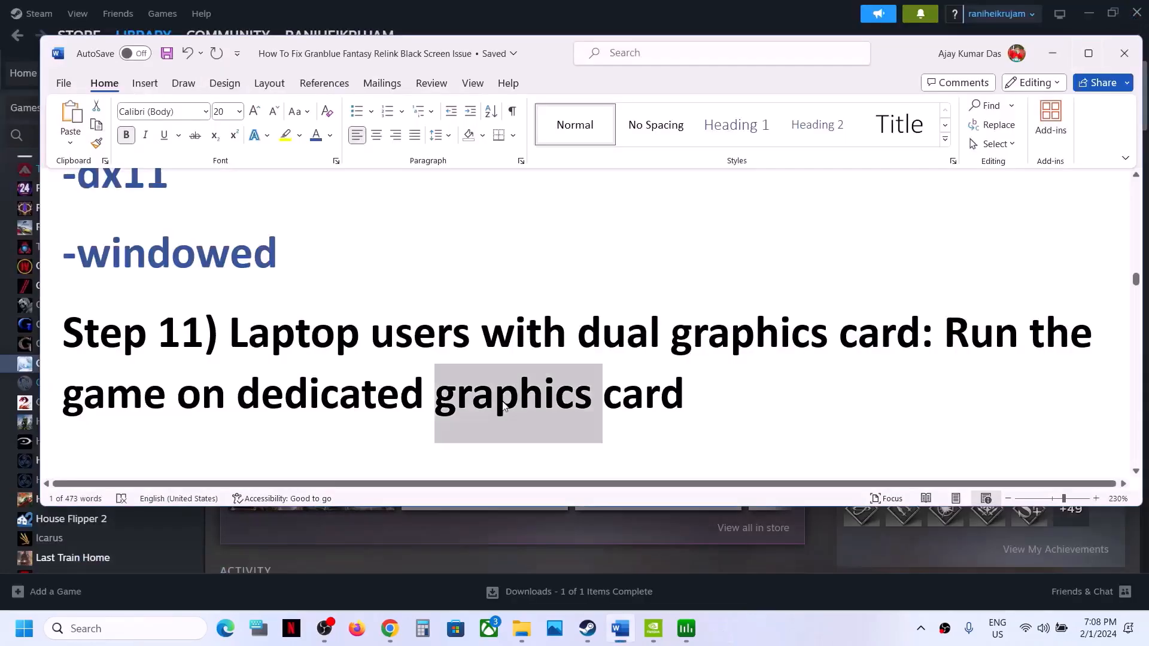
scroll(506, 406, down, 2)
scroll(503, 402, down, 3)
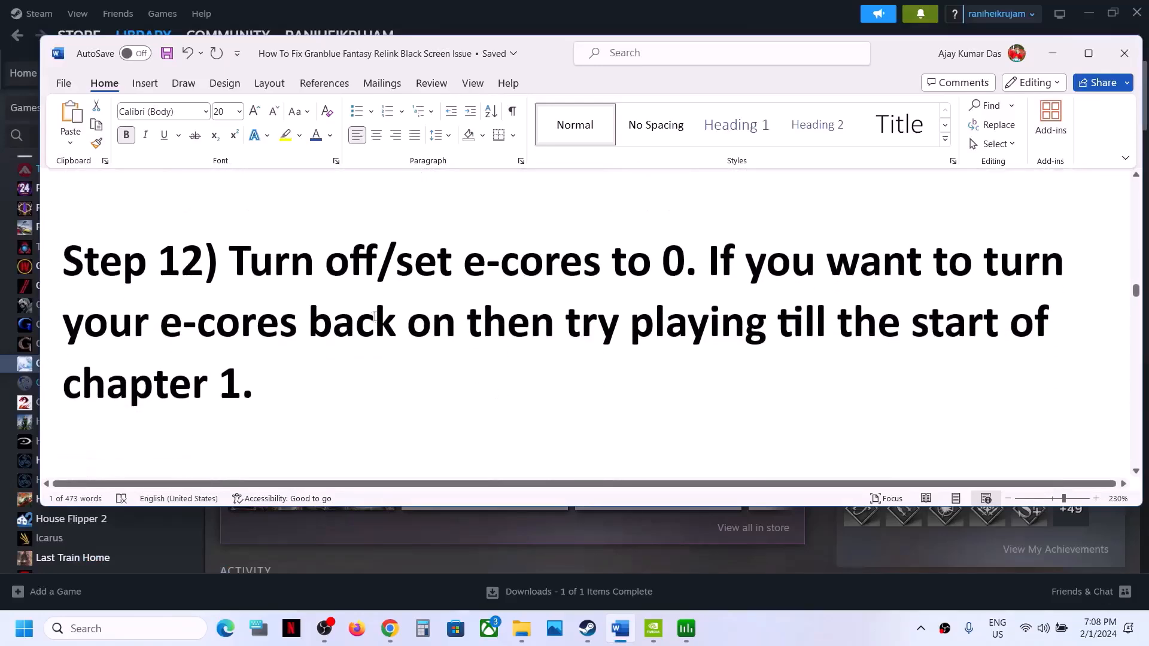
drag(244, 273, 678, 258)
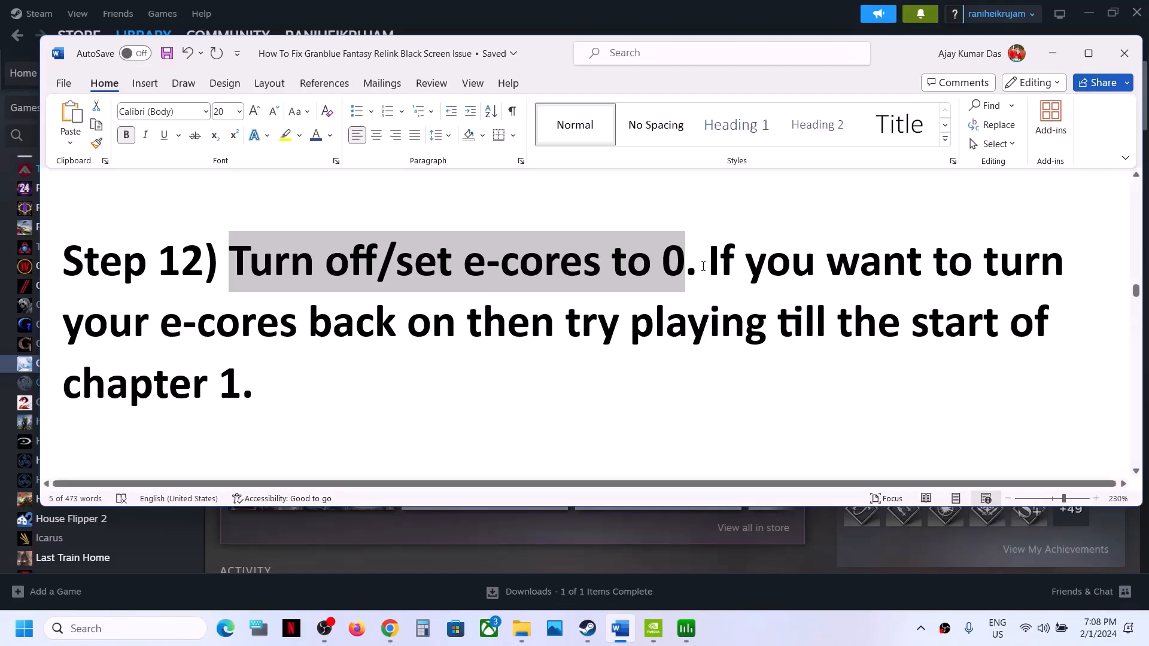
drag(712, 264, 245, 380)
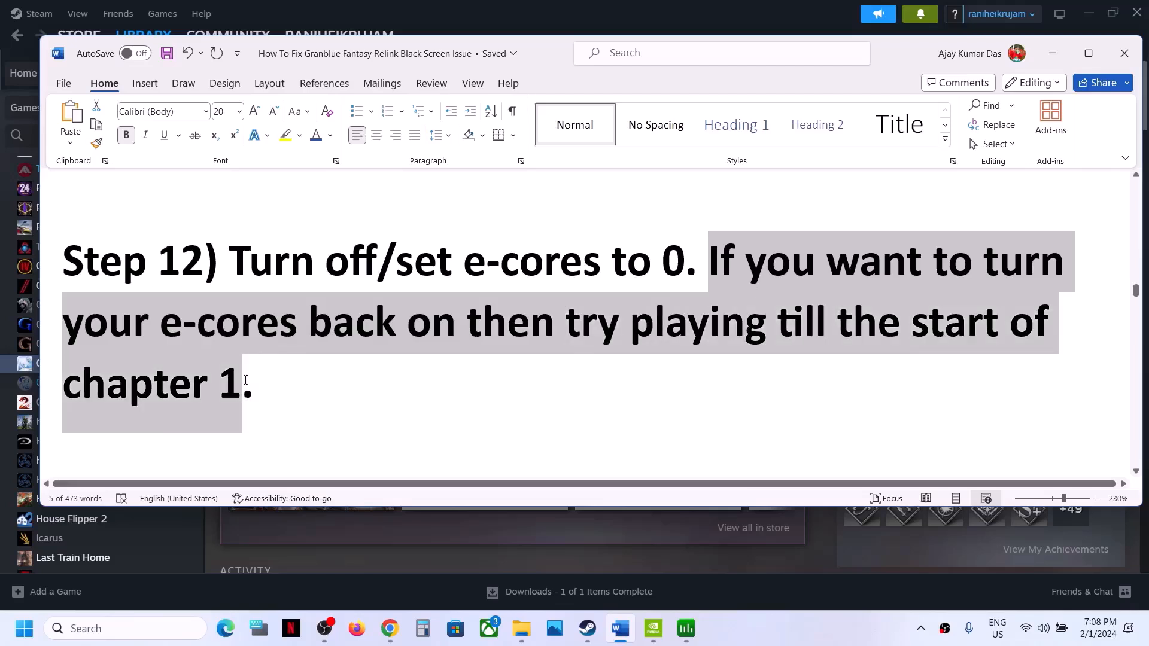
drag(246, 380, 245, 381)
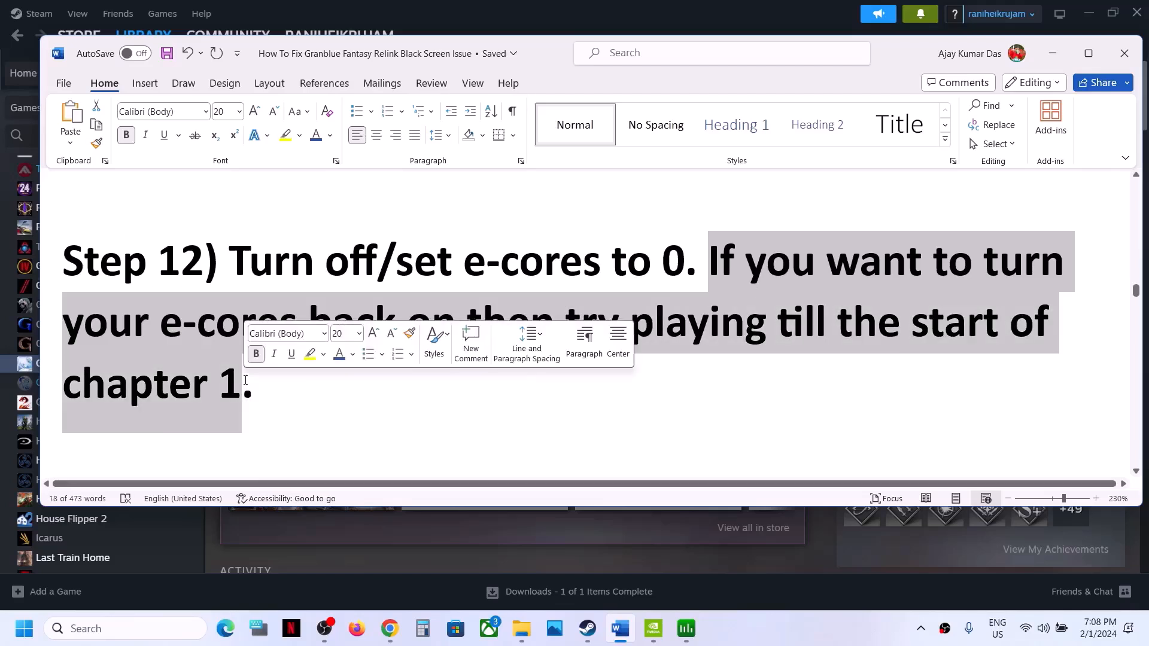
drag(229, 263, 502, 271)
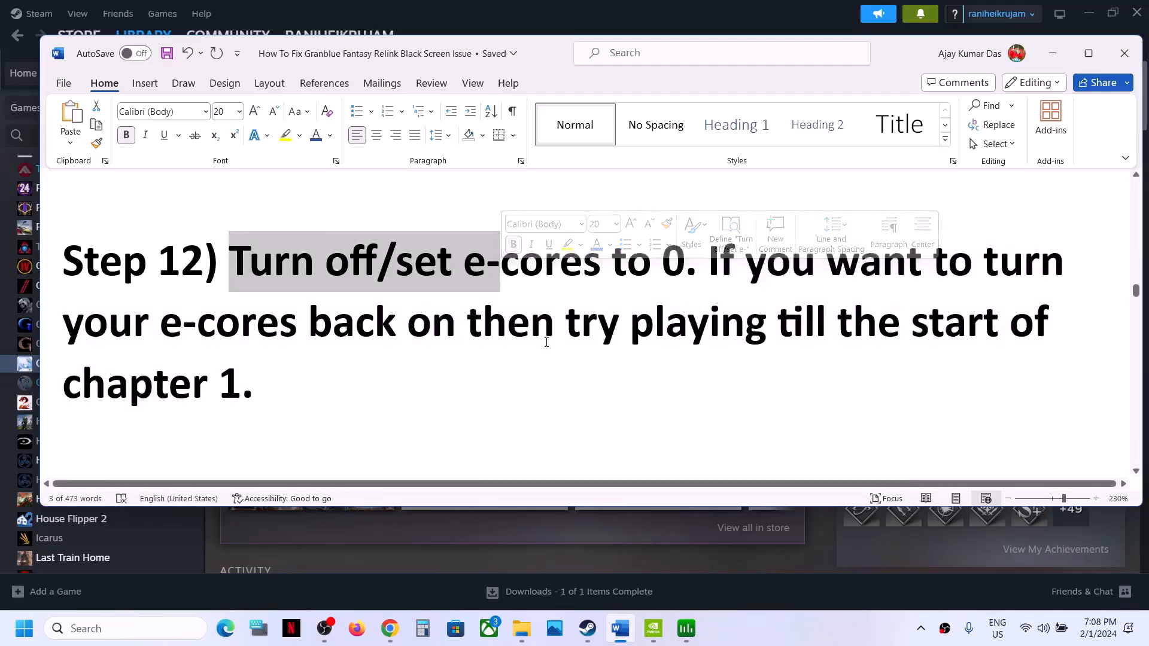
drag(268, 373, 117, 371)
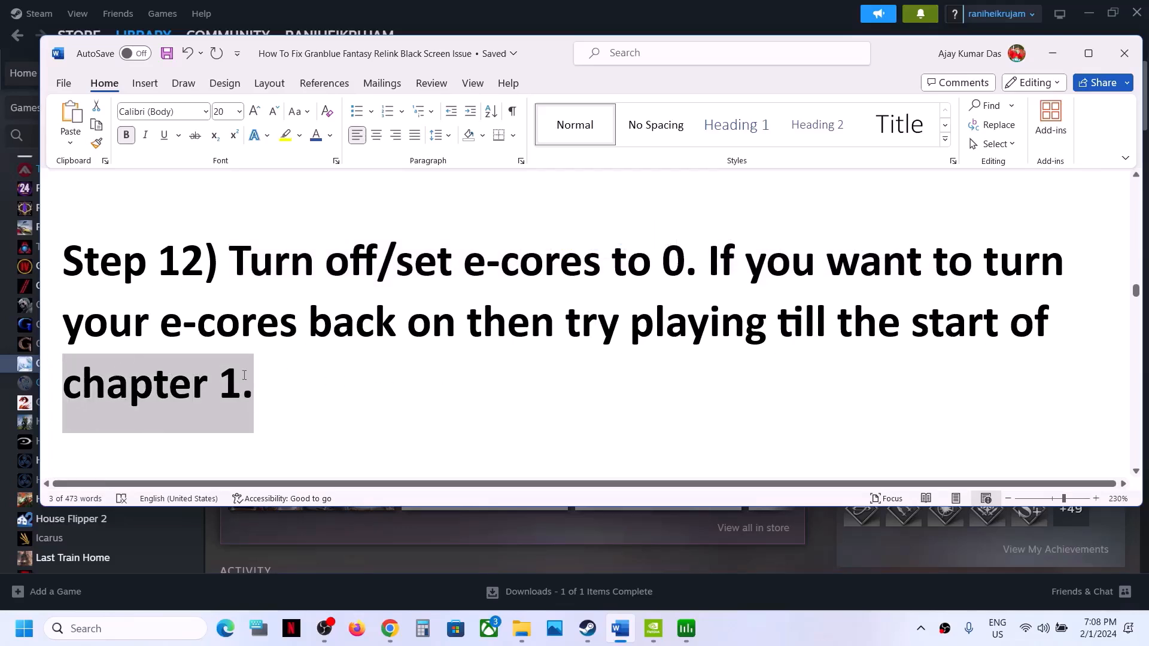
click(493, 277)
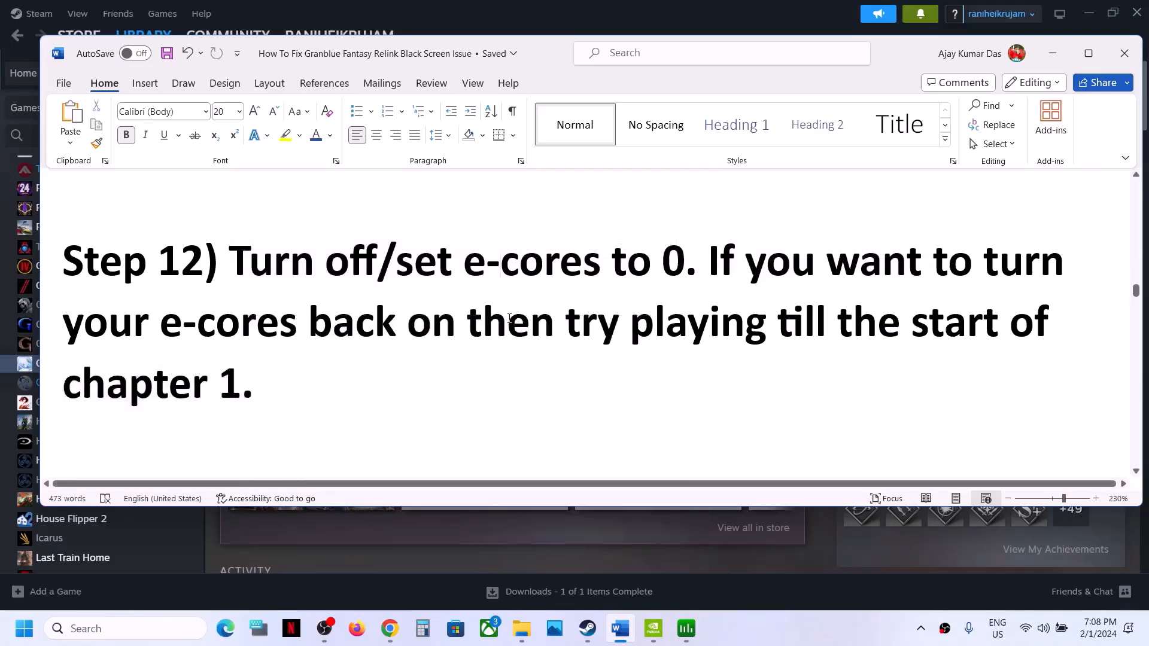
Review Step 13 of the guide about turning on e-cores in the BIOS, highlighting its text
scroll(509, 319, down, 3)
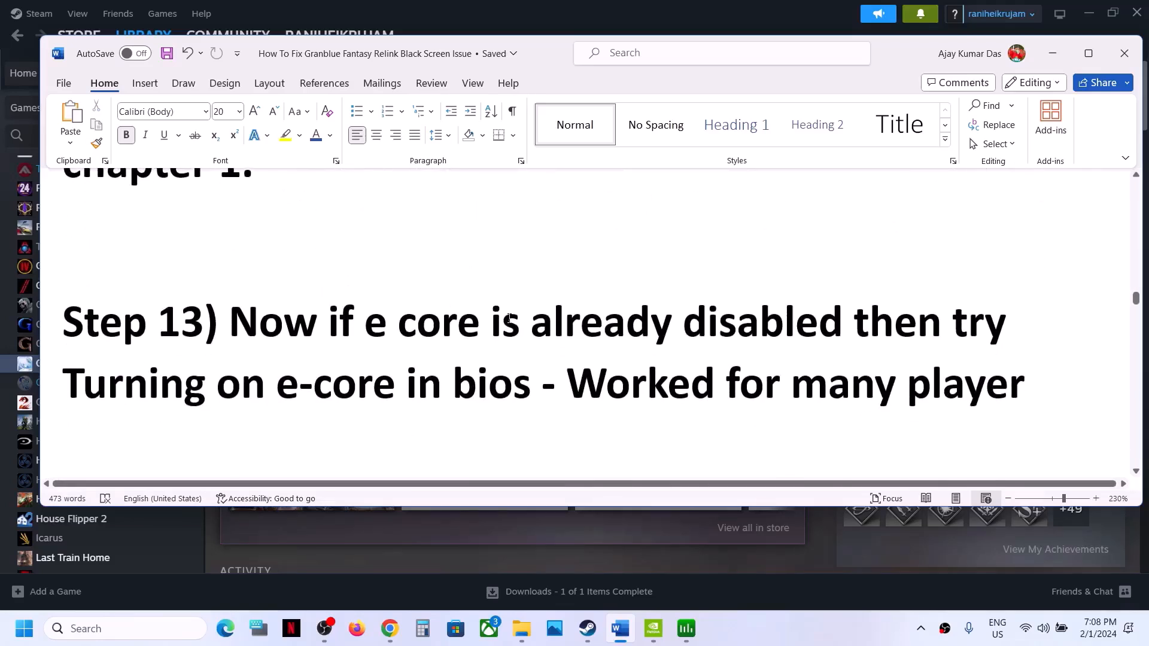
drag(250, 331, 507, 375)
click(626, 384)
drag(297, 322, 523, 367)
Read Step 14 of the guide about avoiding button presses while the game launches, highlighting its sentences
scroll(523, 367, down, 4)
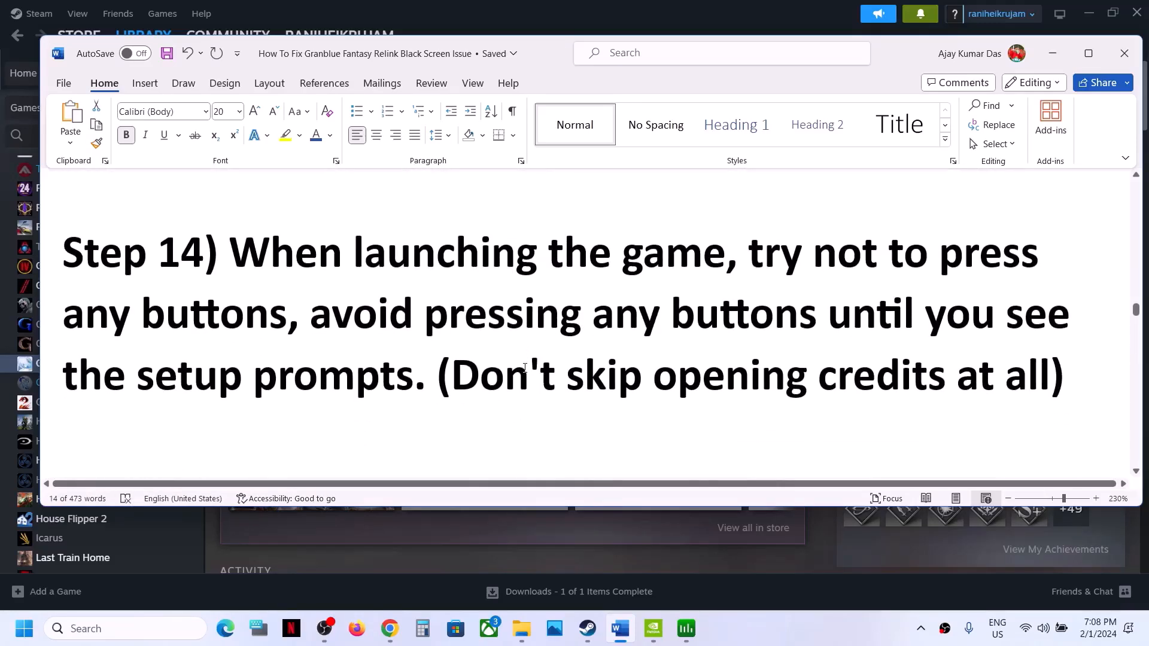
scroll(524, 368, up, 2)
scroll(525, 368, down, 1)
scroll(525, 369, down, 1)
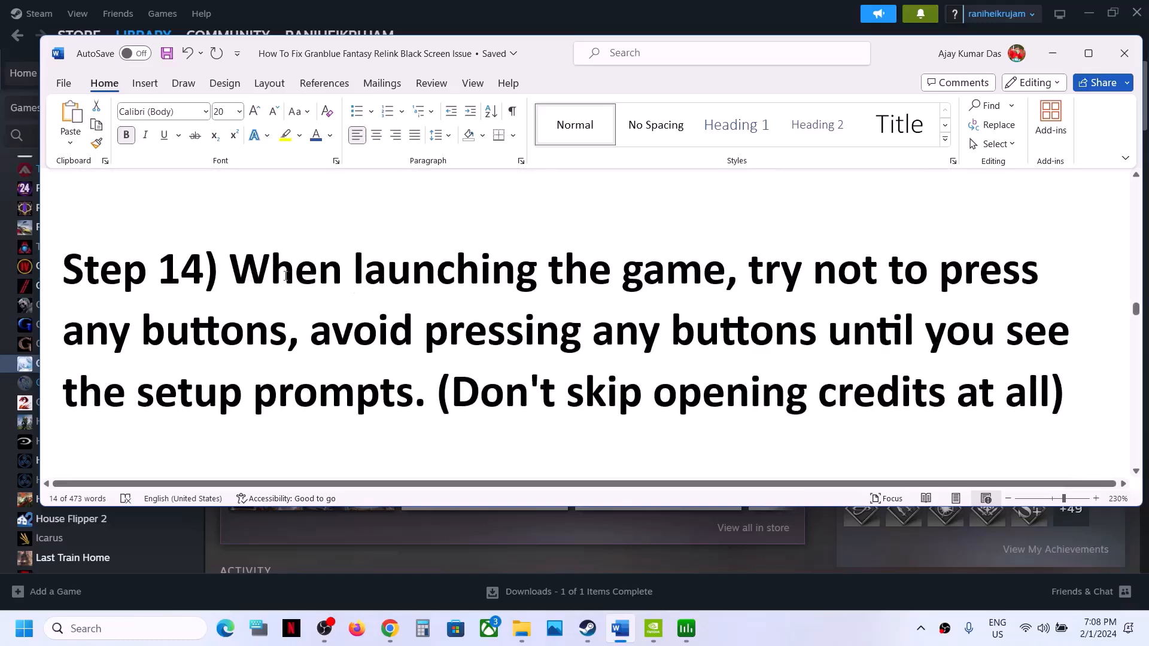
drag(231, 276, 712, 276)
drag(743, 268, 988, 392)
click(322, 341)
drag(233, 269, 795, 375)
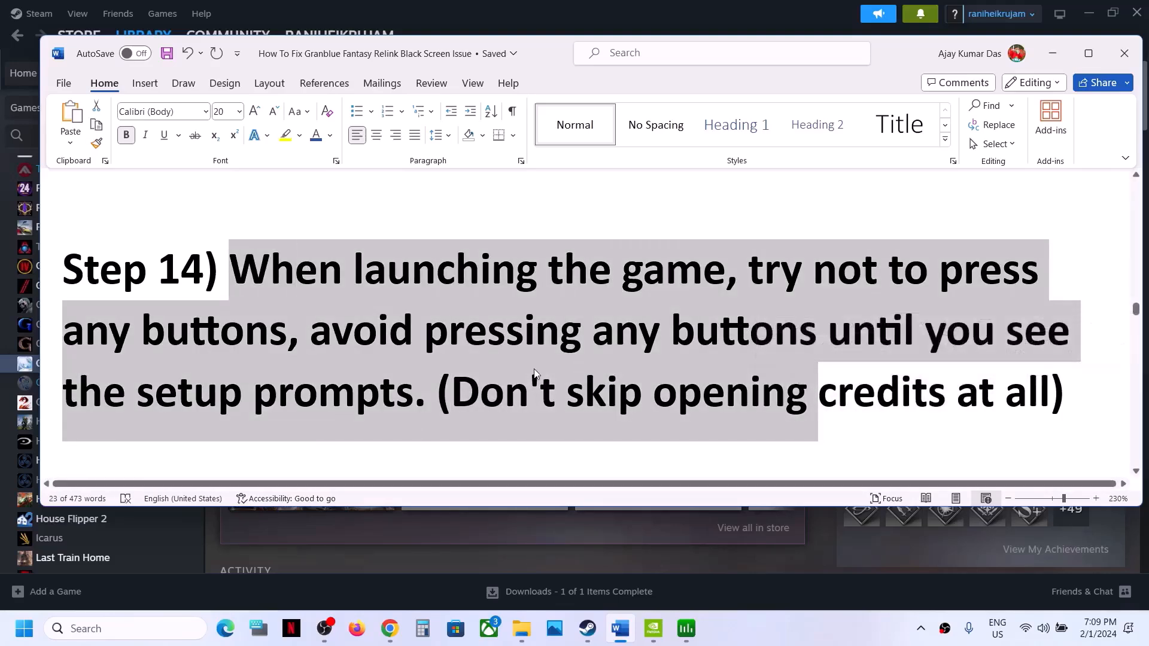
Highlight Step 15 of the guide about turning off CFG for the game exe file, and minimize Word
scroll(535, 369, down, 3)
drag(244, 323, 724, 332)
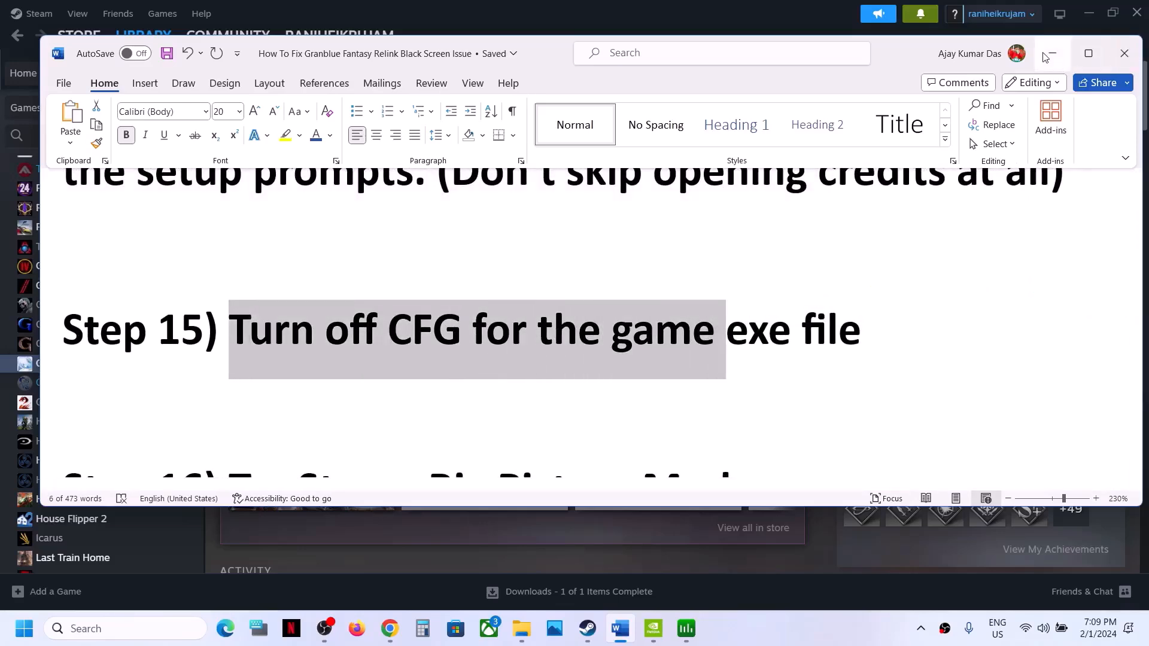
click(1051, 53)
Open Windows Settings and go through Windows Security's App & browser control to the Exploit protection settings
key(super+i)
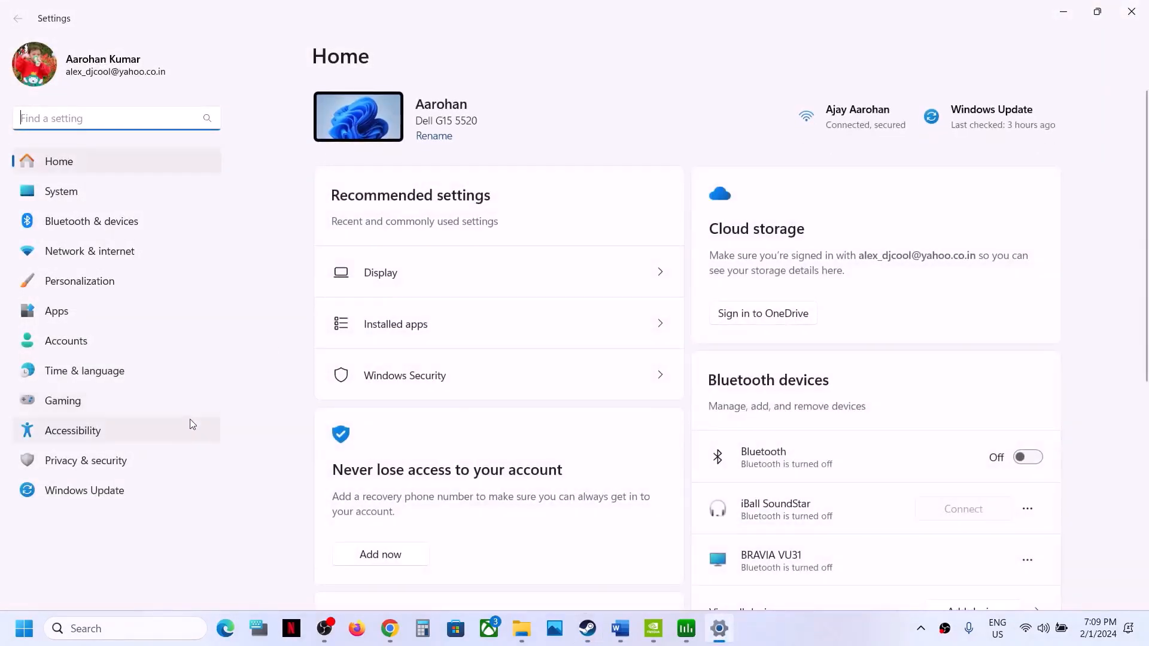
click(149, 459)
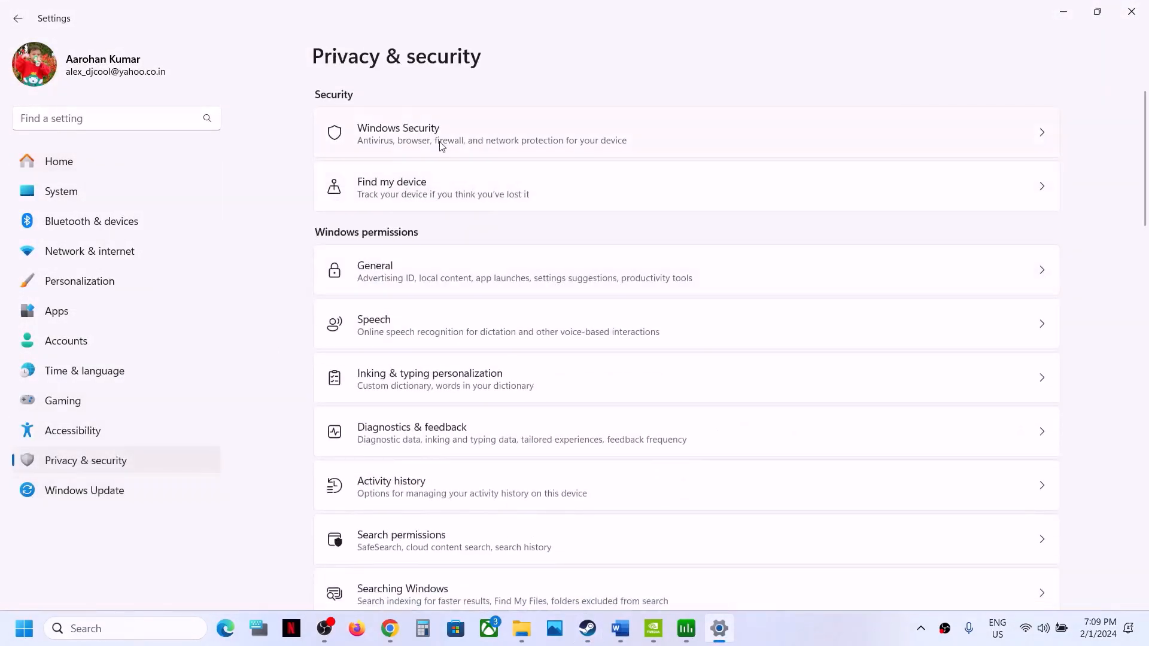
click(441, 146)
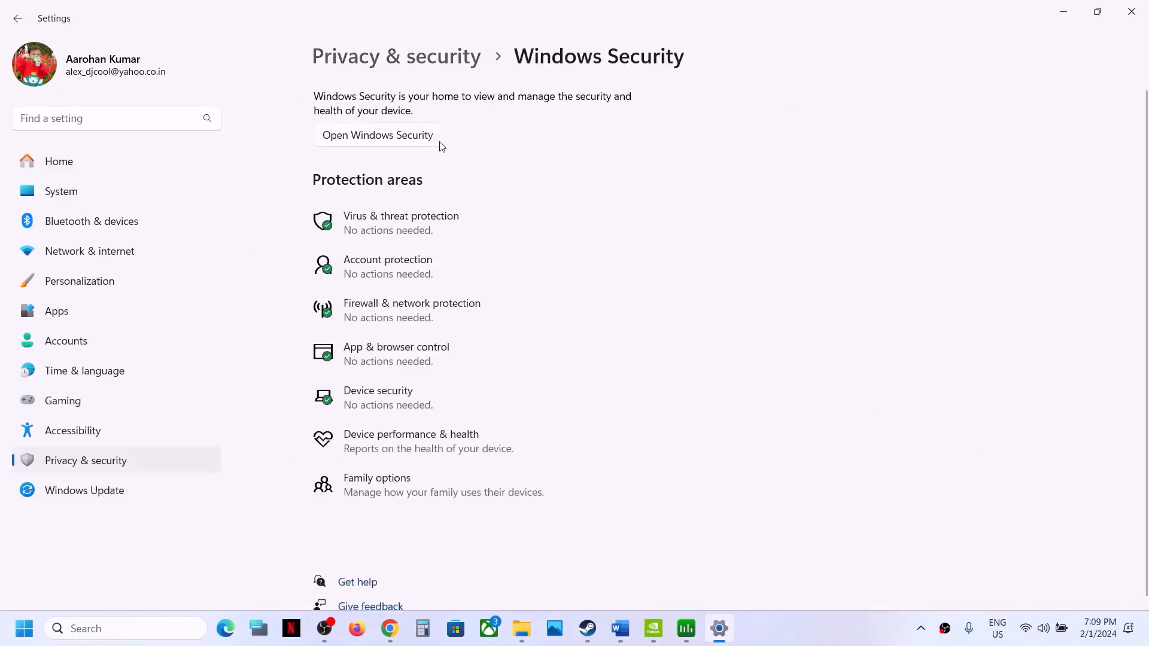
click(408, 363)
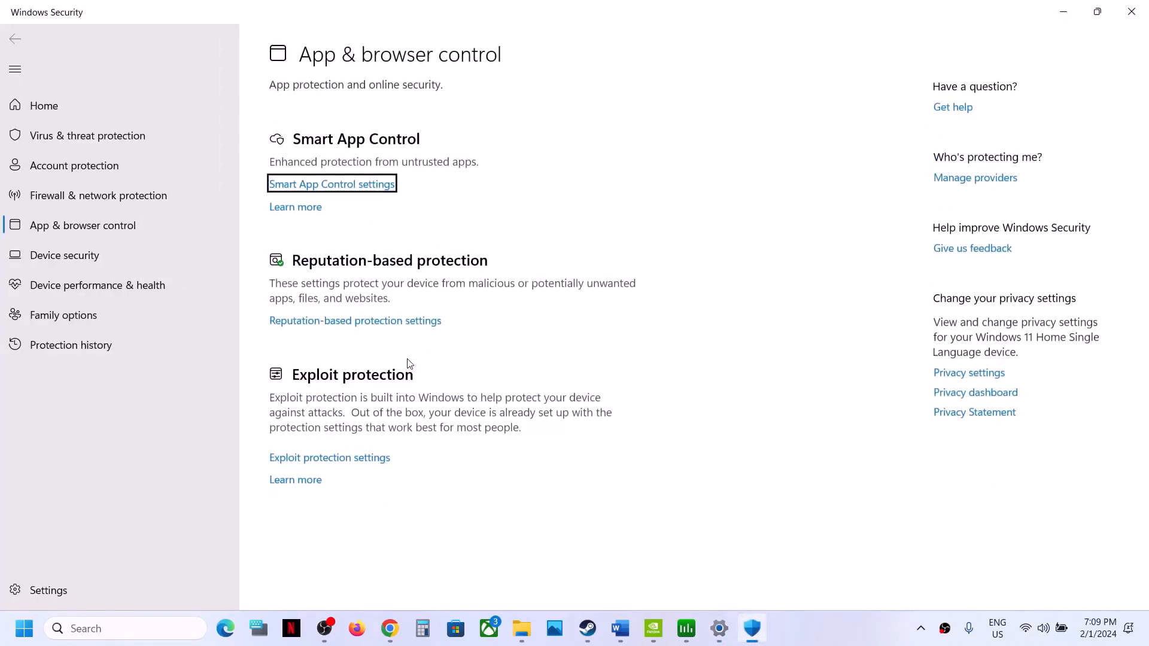
click(343, 458)
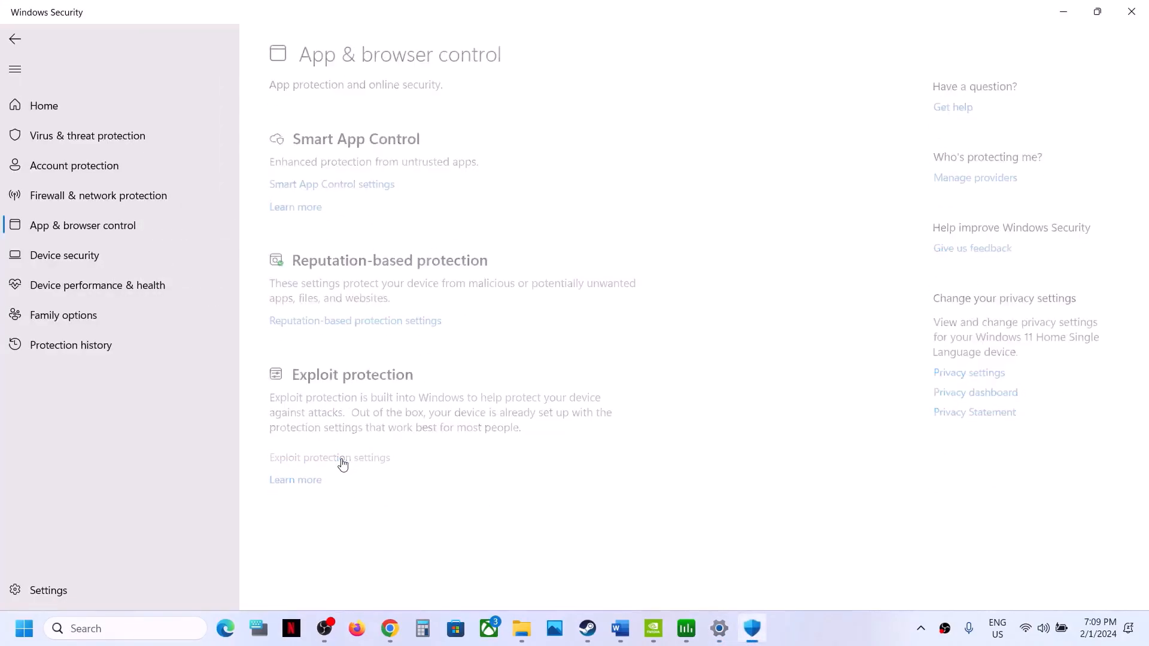
Add granblue_fantasy_relink from the Granblue Fantasy Relink folder to the Exploit protection program settings by its exact file path
click(480, 147)
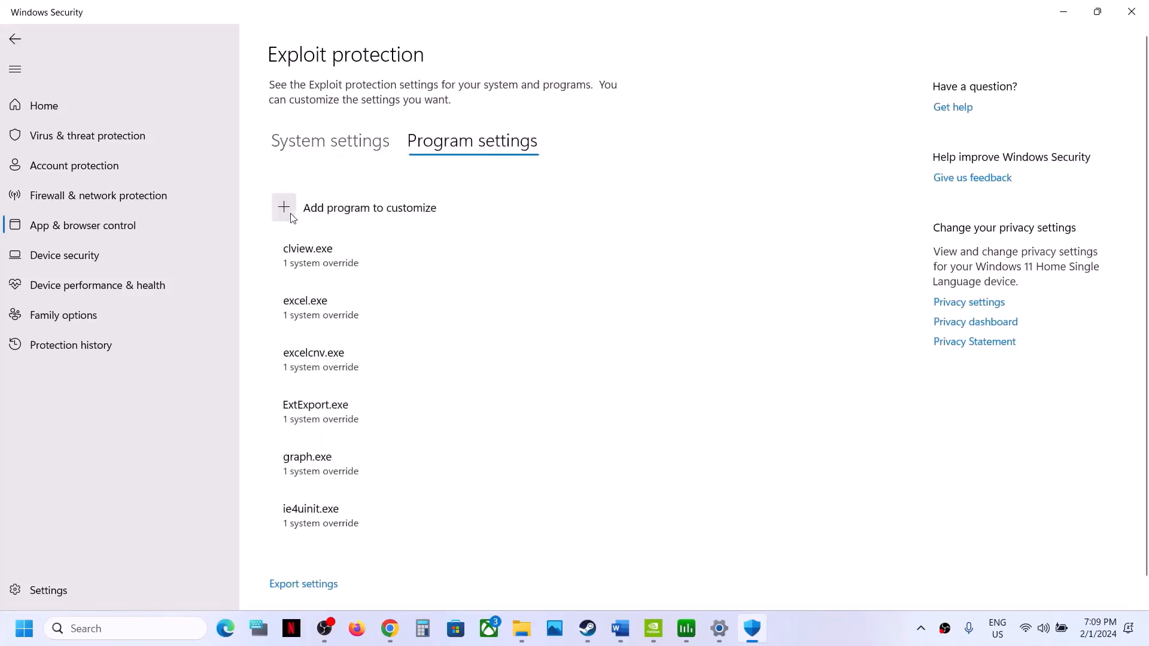
click(291, 215)
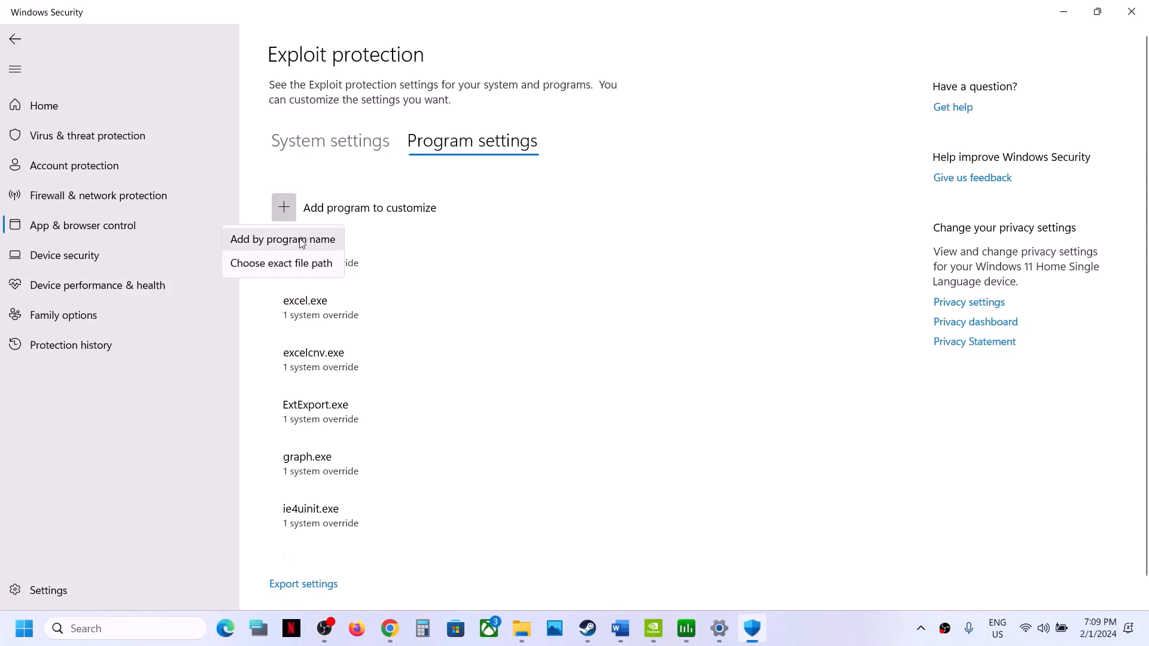
click(269, 264)
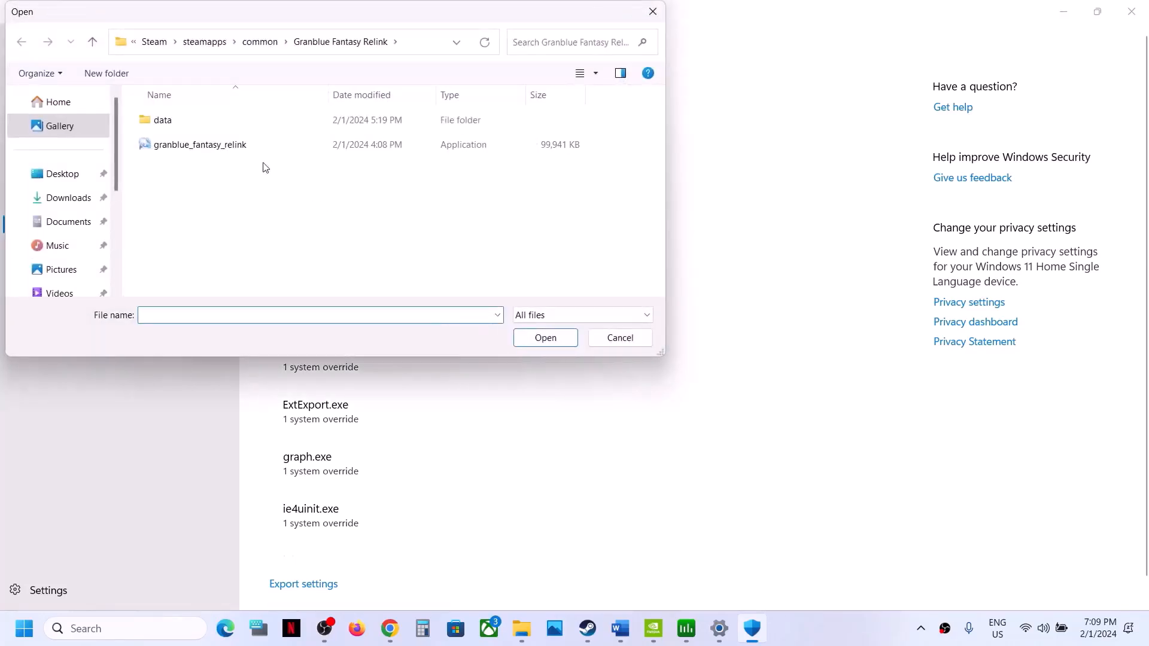
click(216, 150)
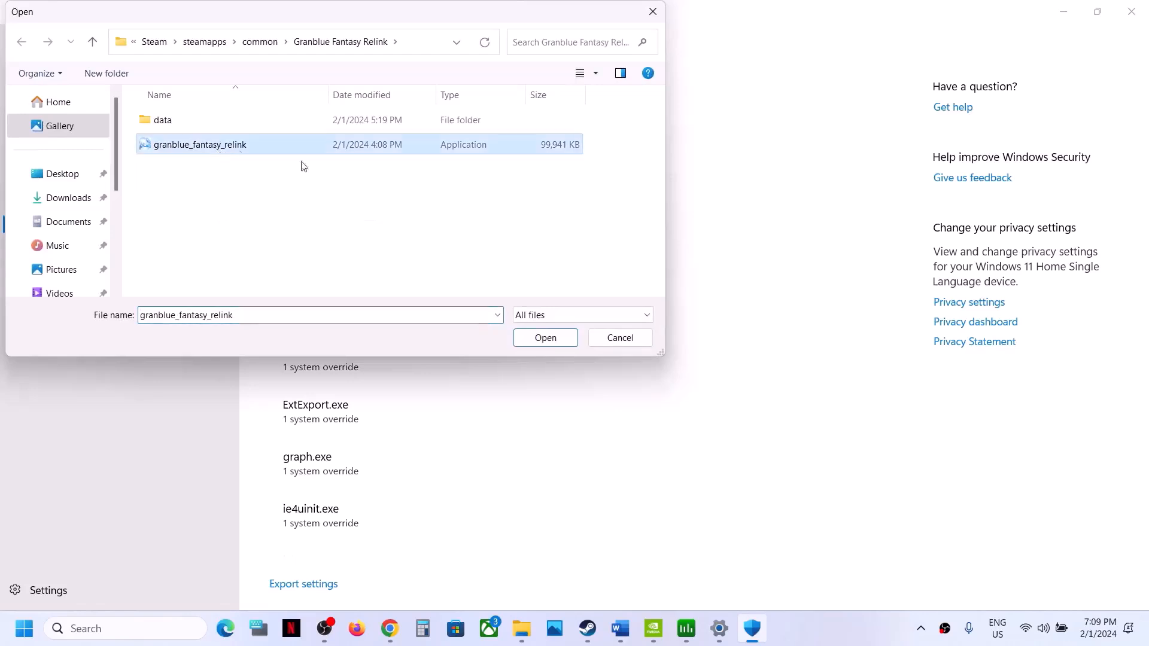
click(549, 340)
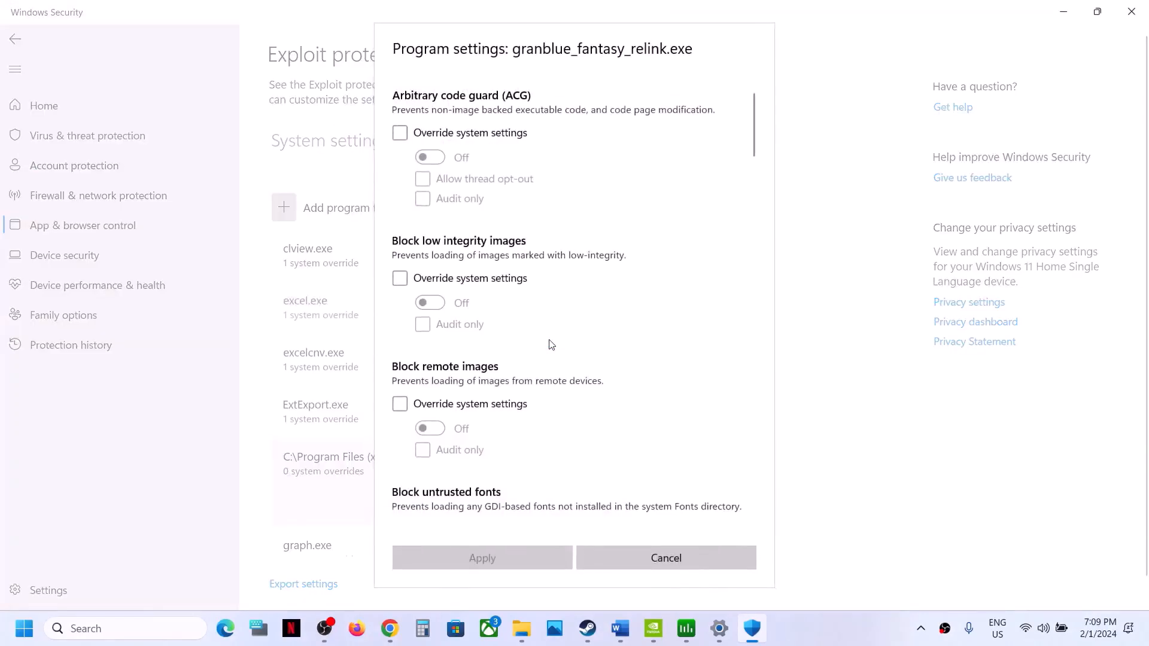
Override Control flow guard (CFG) to Off for granblue_fantasy_relink.exe, apply the change, and close Windows Security and Settings
scroll(536, 352, down, 8)
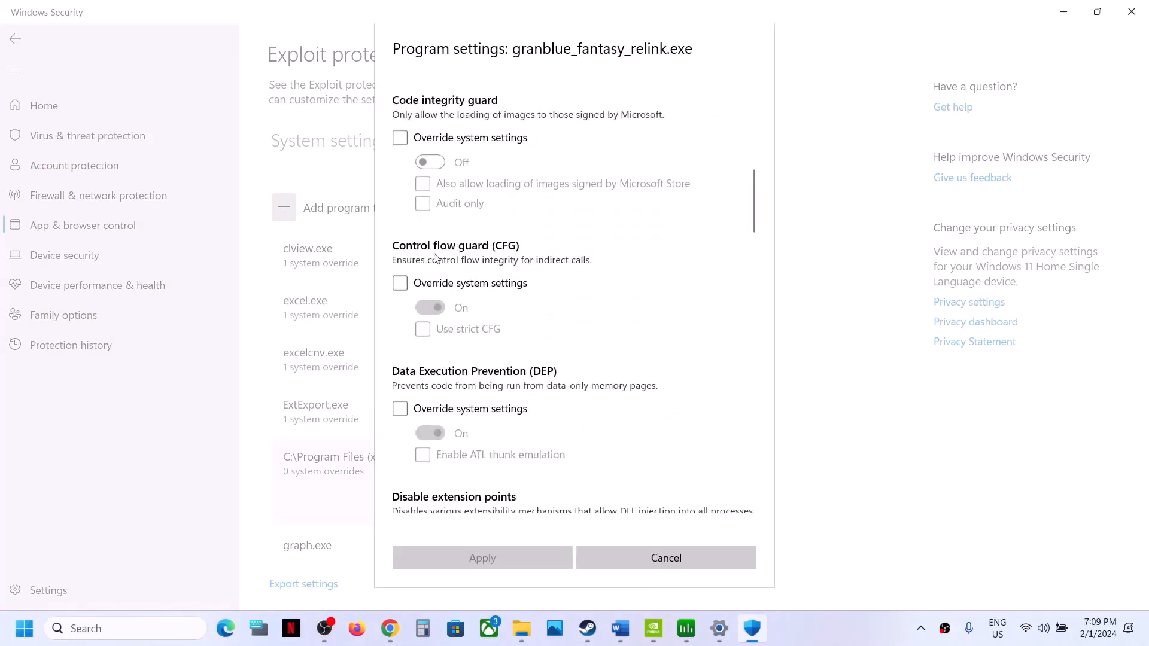
click(399, 283)
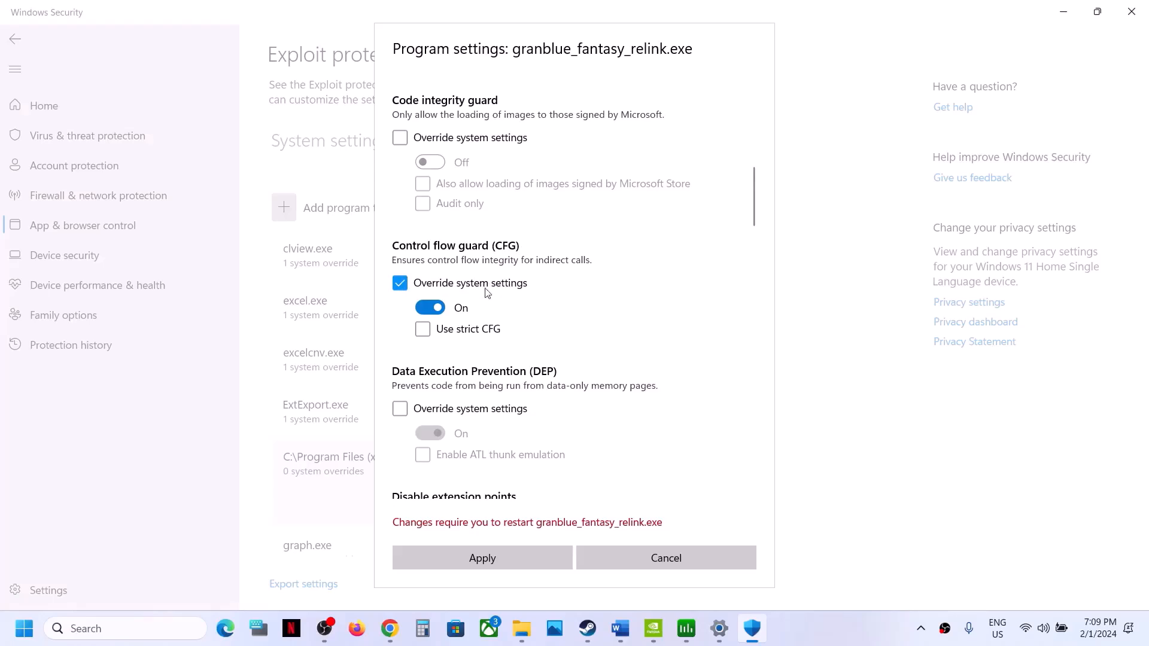
click(430, 308)
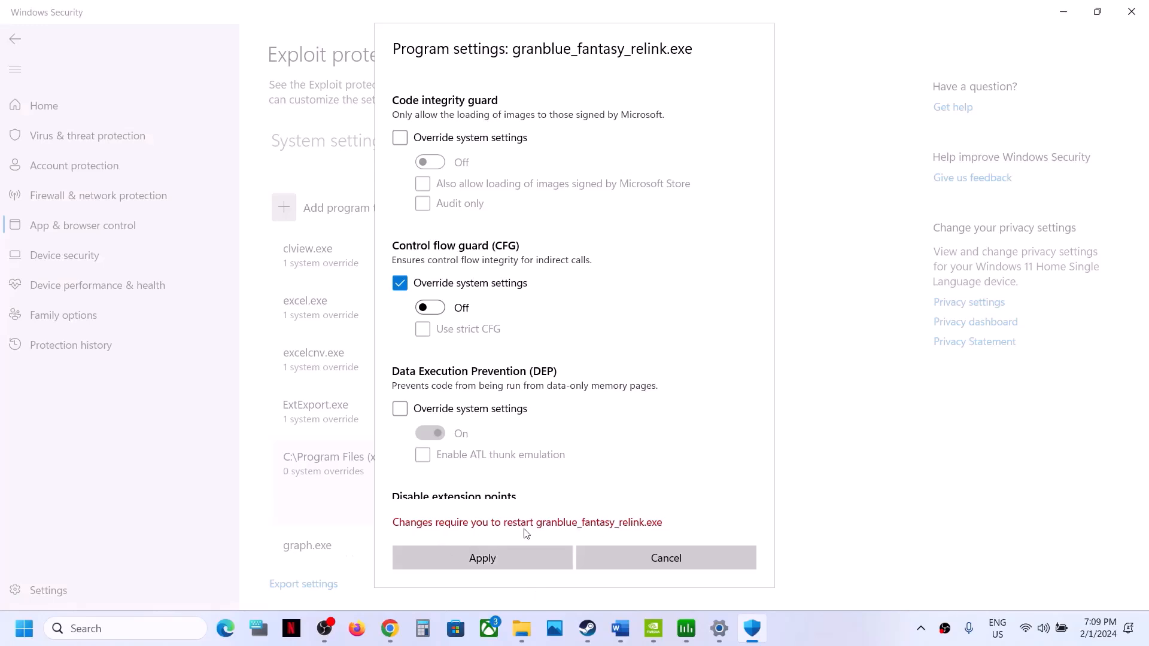
click(494, 551)
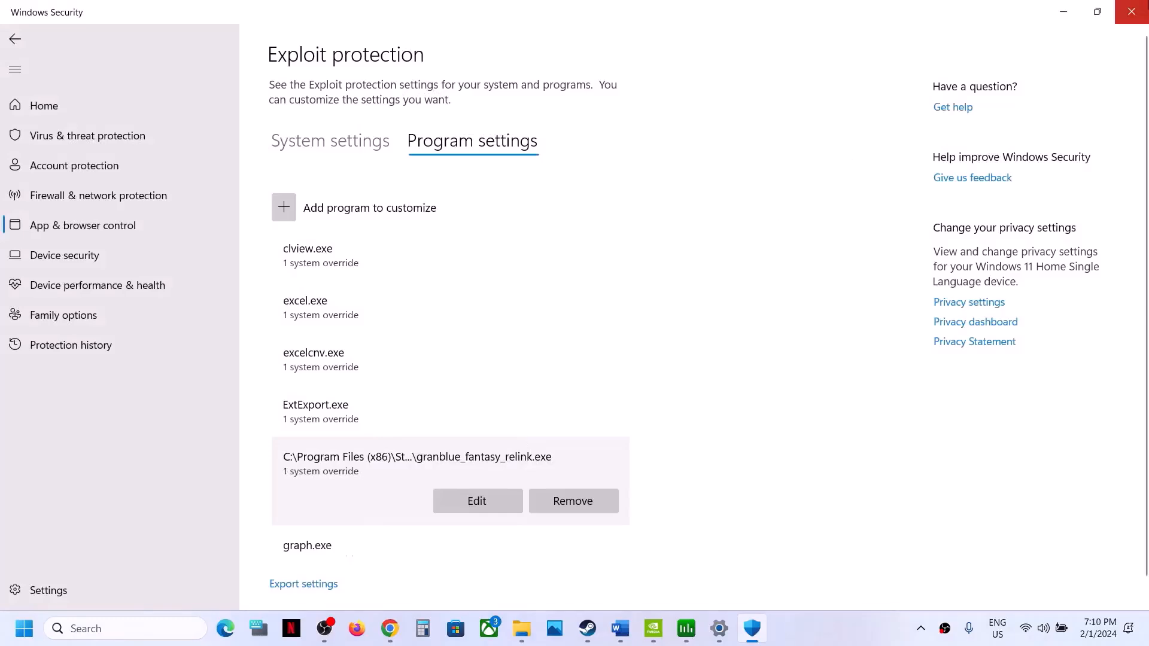
click(1133, 12)
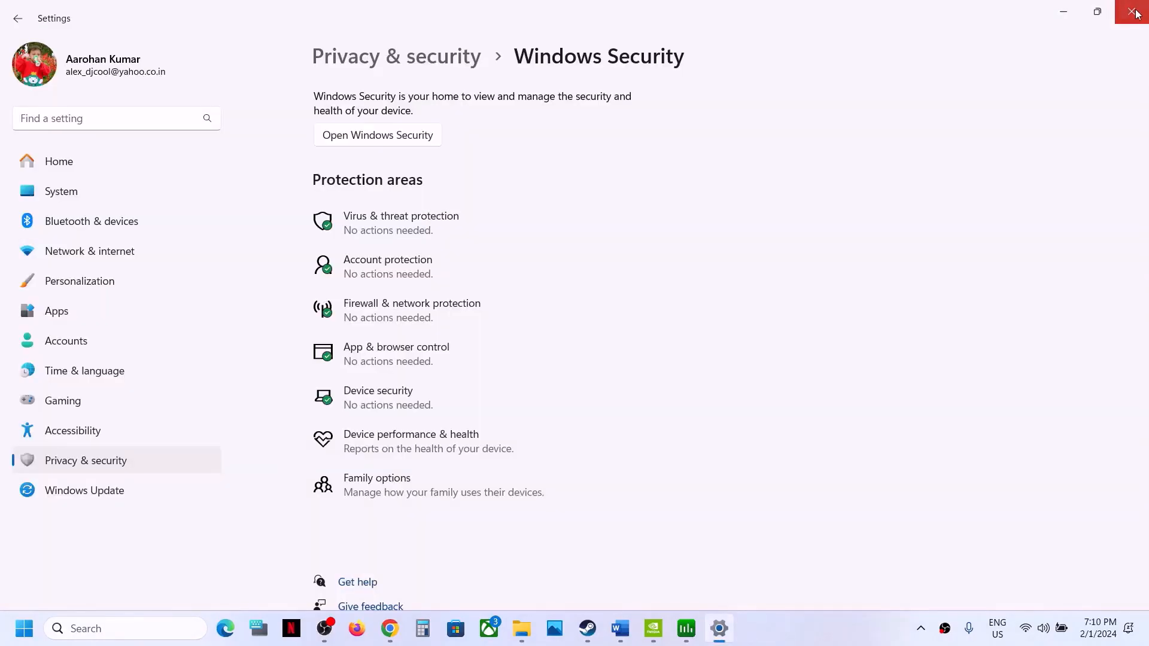
click(1132, 11)
Highlight Step 16 of the Word guide about Steam Big Picture Mode, and select Granblue Fantasy: Relink in that mode
click(621, 629)
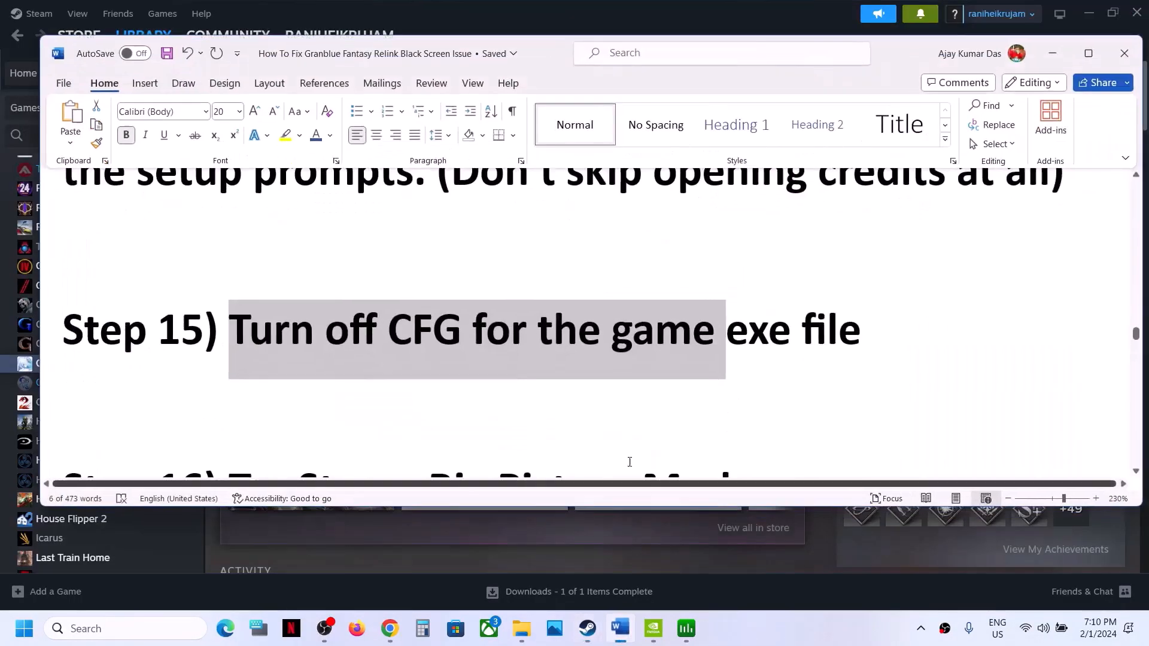
scroll(515, 379, down, 2)
drag(270, 338, 637, 339)
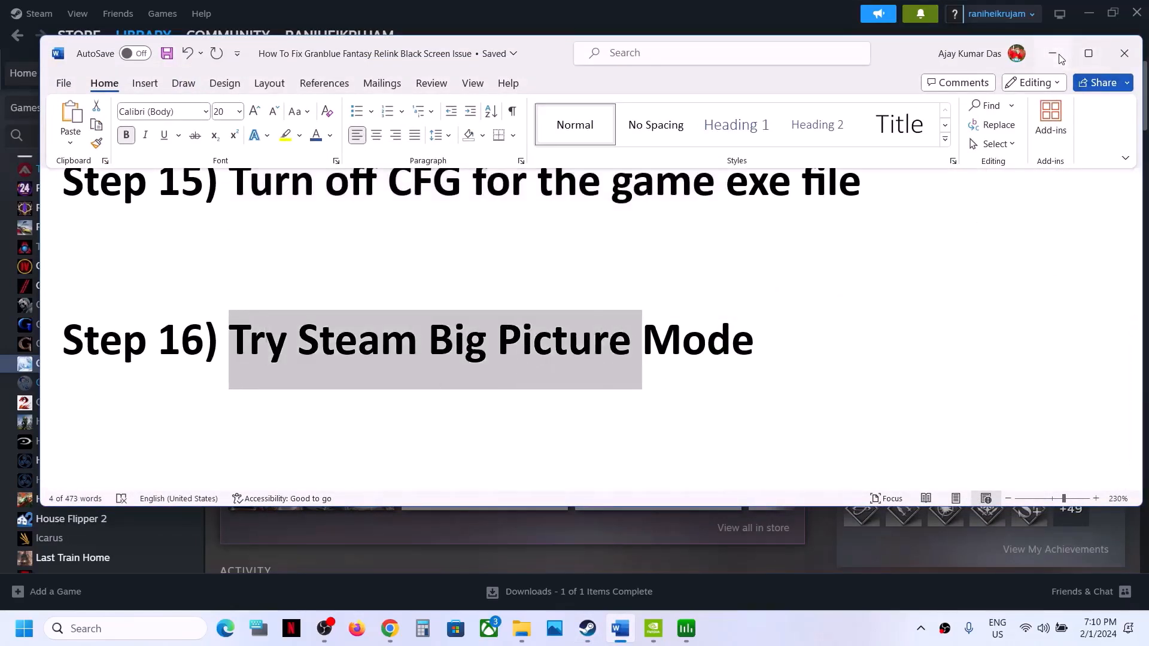
click(1058, 54)
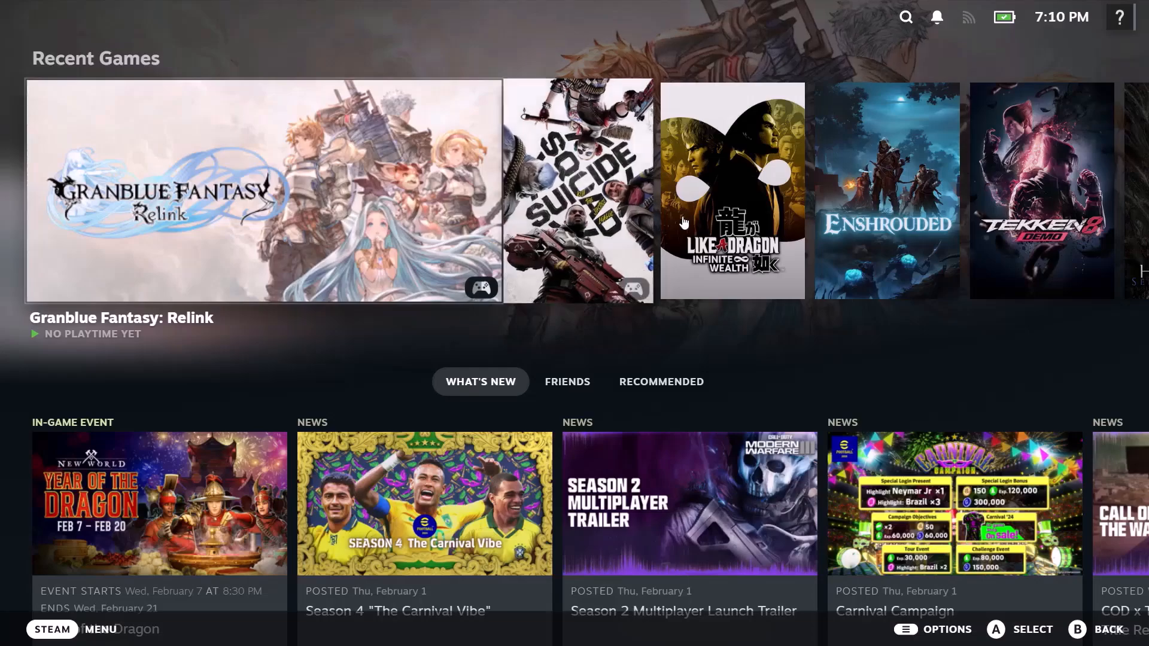
click(267, 226)
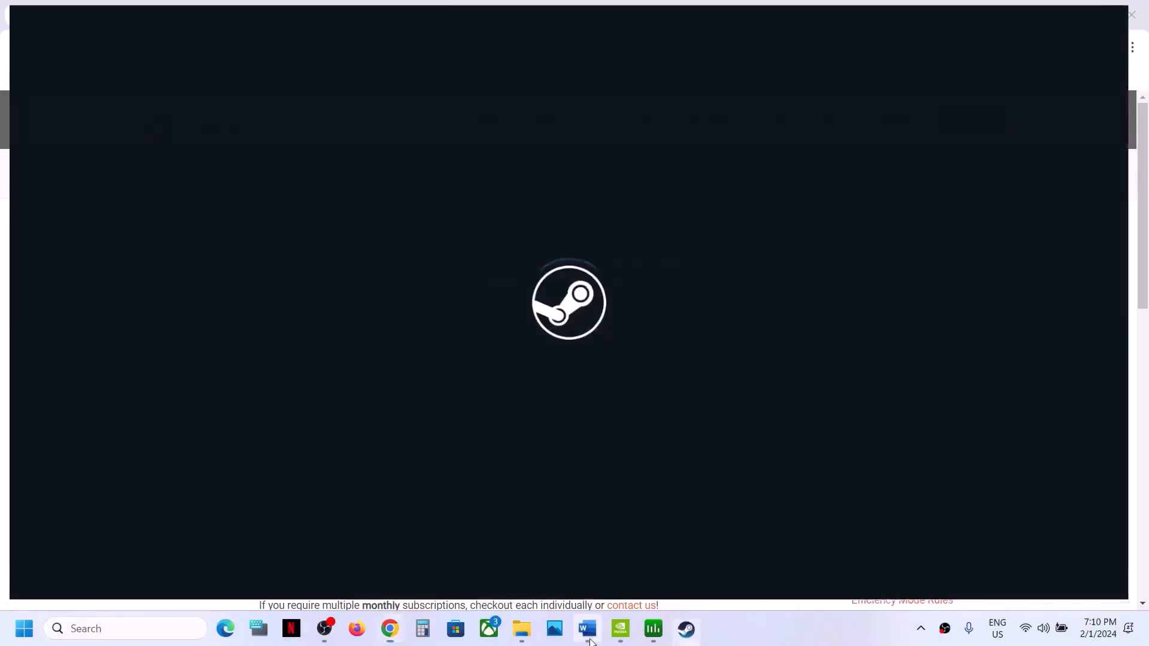
Return to the Word guide and read Step 17 about verifying the game files
click(589, 631)
scroll(464, 406, down, 3)
scroll(464, 407, up, 2)
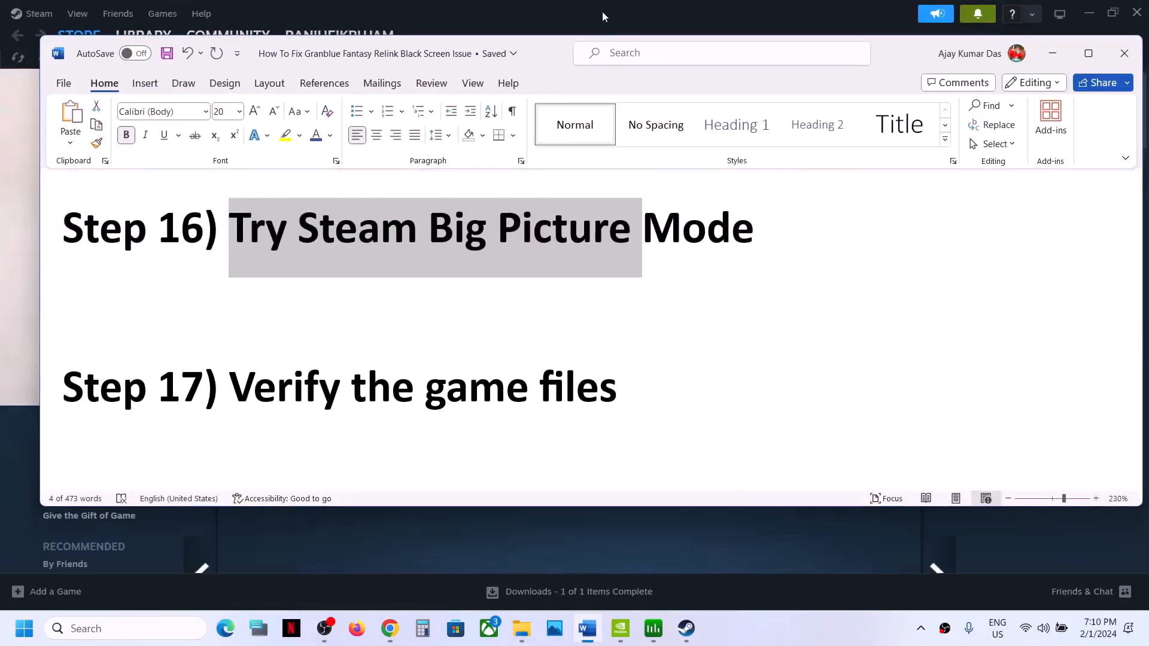
Switch to Steam and view the Installed Files properties of Granblue Fantasy: Relink for the file integrity check, then close the properties
click(602, 10)
click(142, 38)
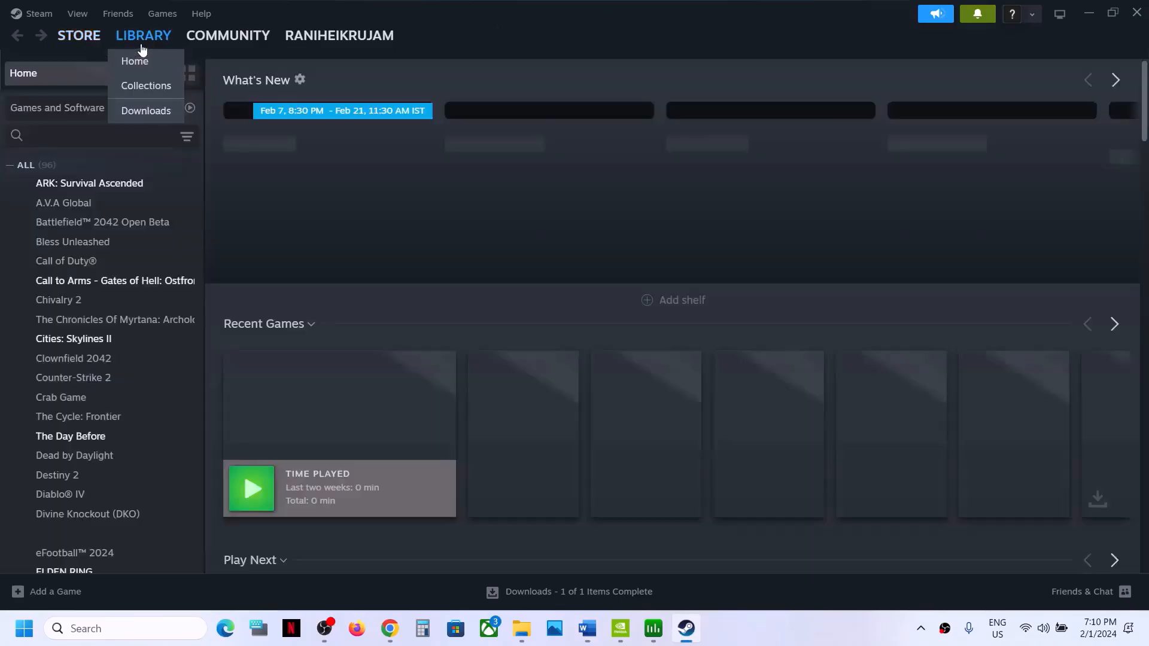
click(335, 413)
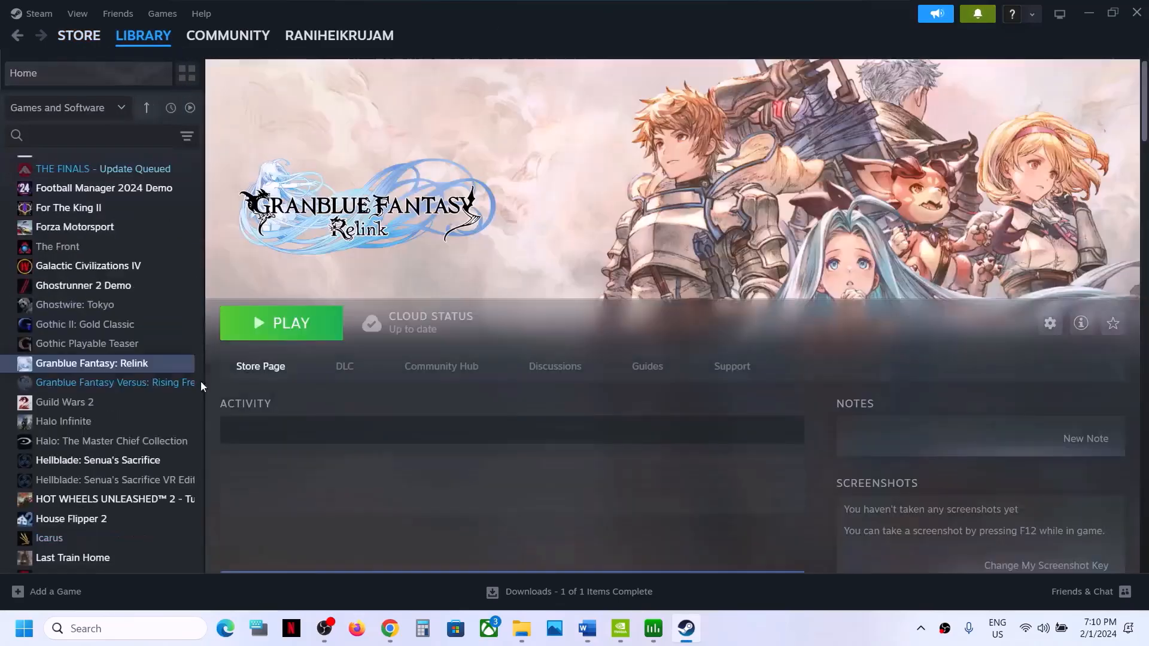
right_click(137, 368)
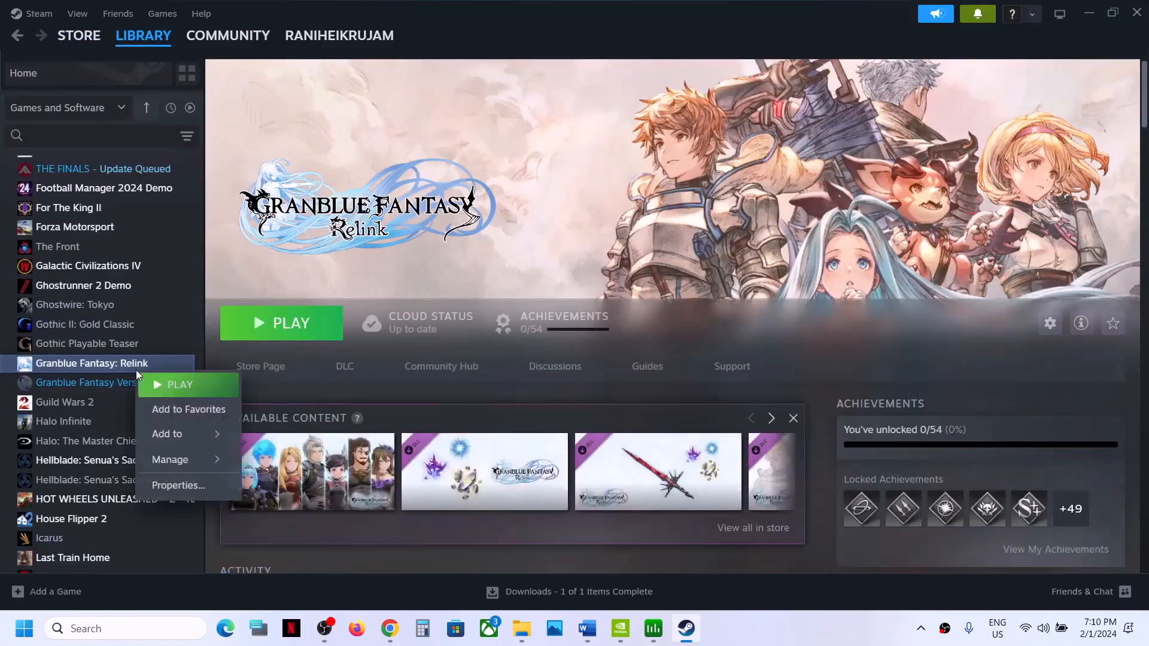
click(174, 486)
click(344, 232)
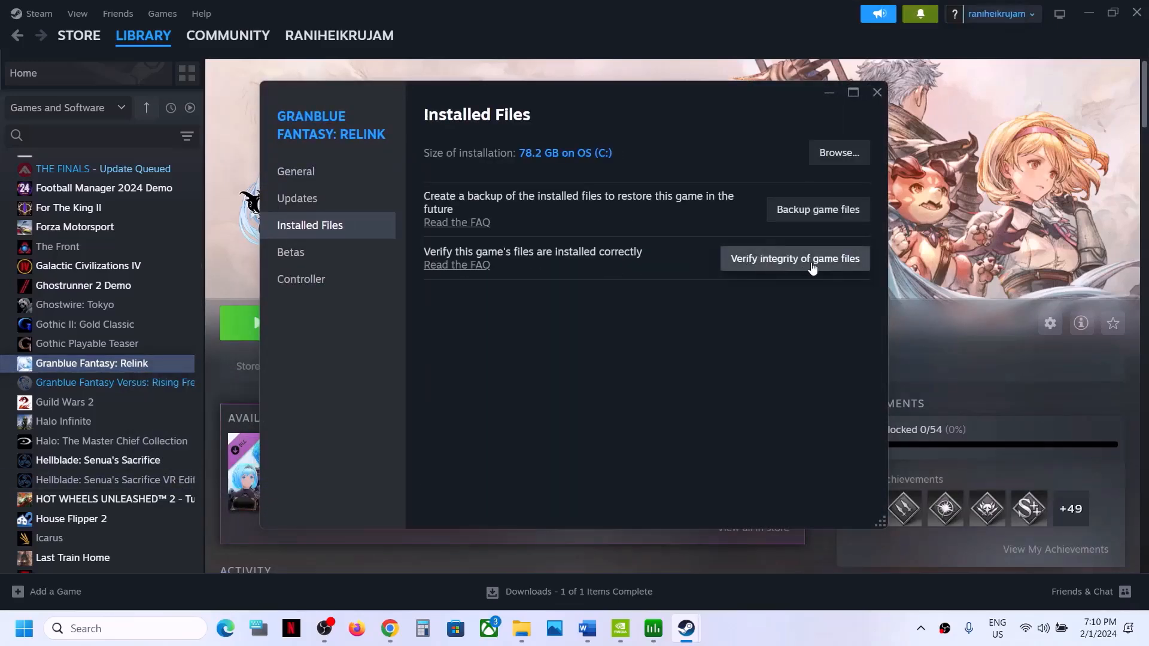
click(878, 93)
Review Step 18 of the Word guide about renaming or deleting the save game files, highlighting its sentences, and minimize Word
click(586, 629)
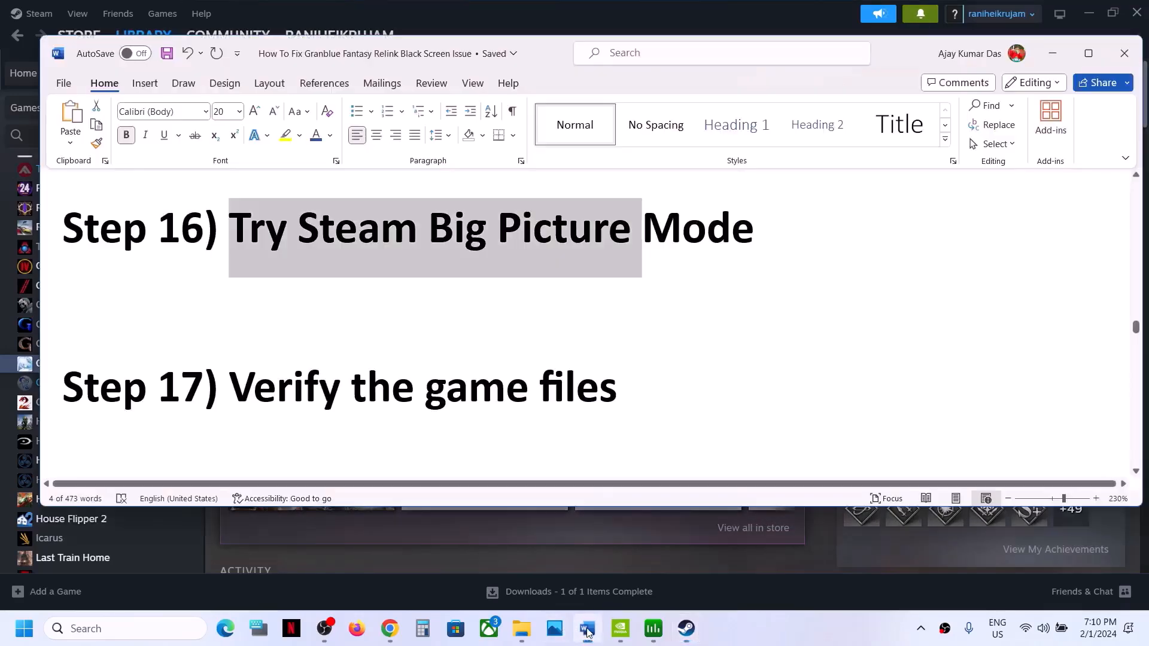
scroll(491, 390, down, 3)
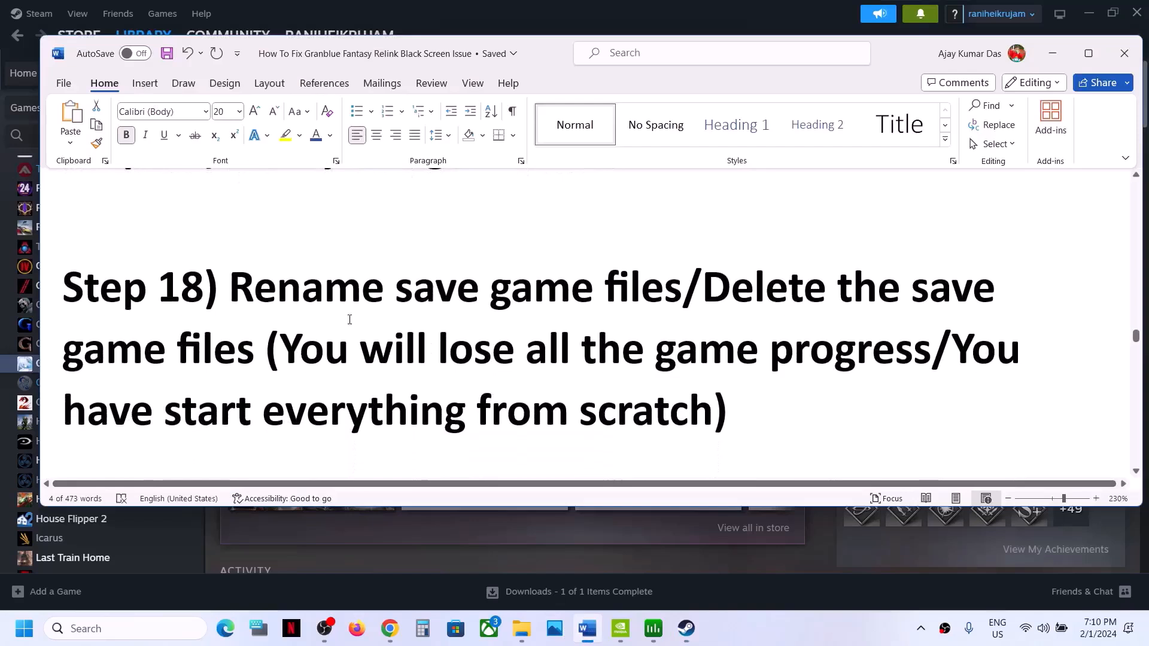
drag(230, 287, 633, 308)
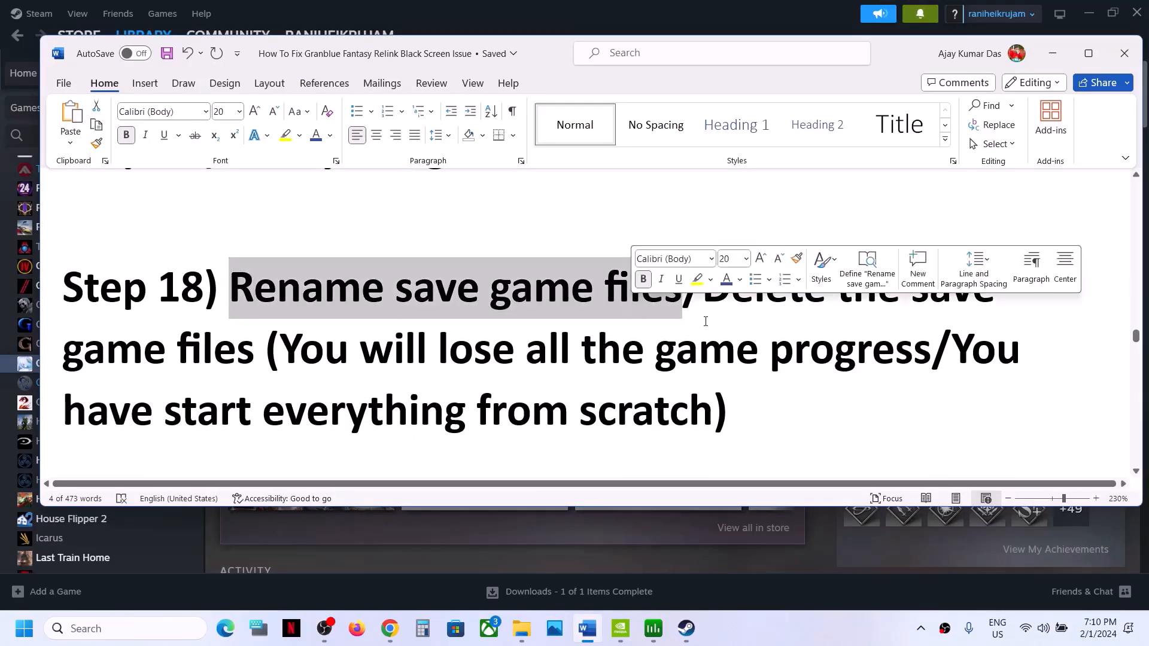
click(706, 297)
drag(706, 298, 932, 352)
click(280, 348)
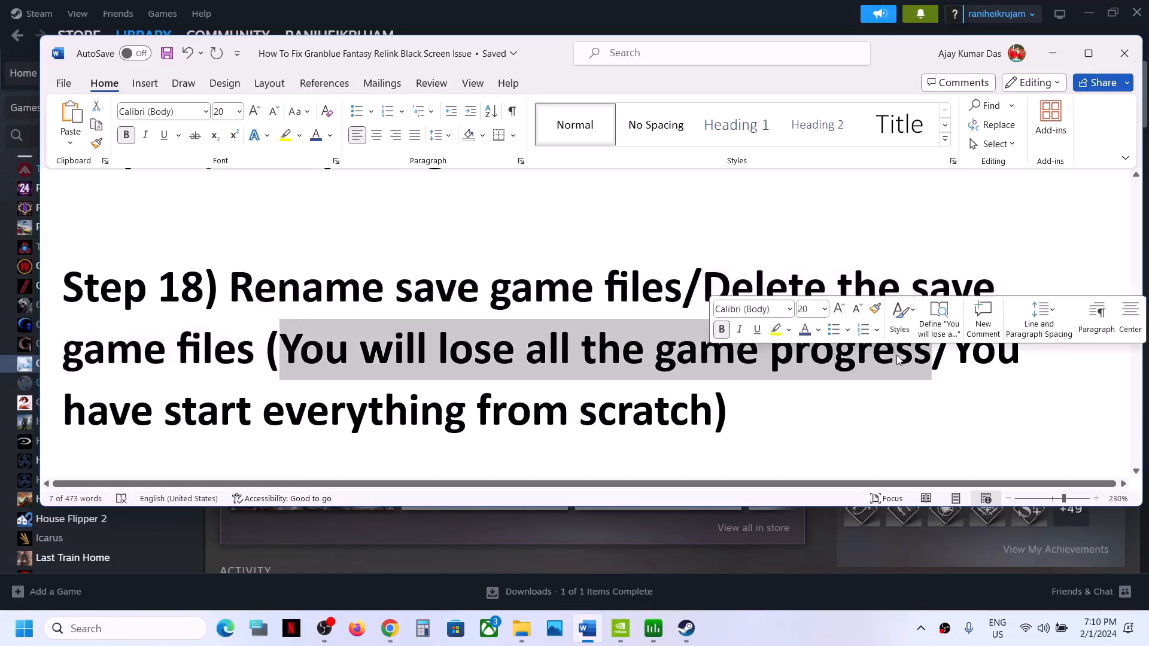
drag(252, 413, 712, 414)
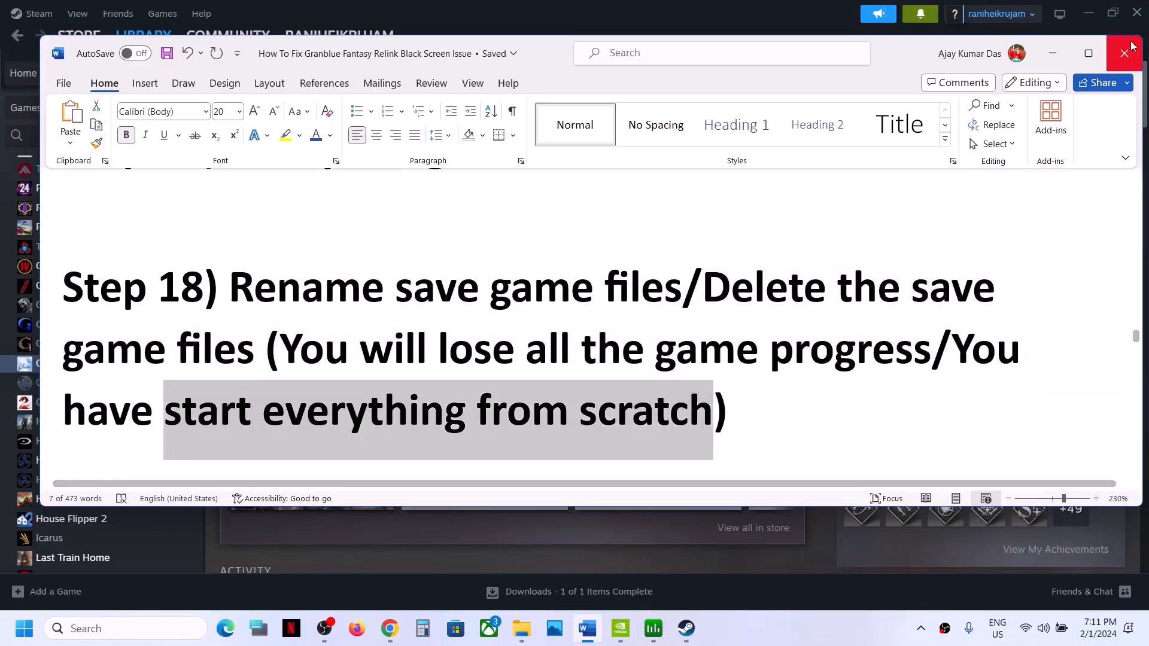
click(1053, 56)
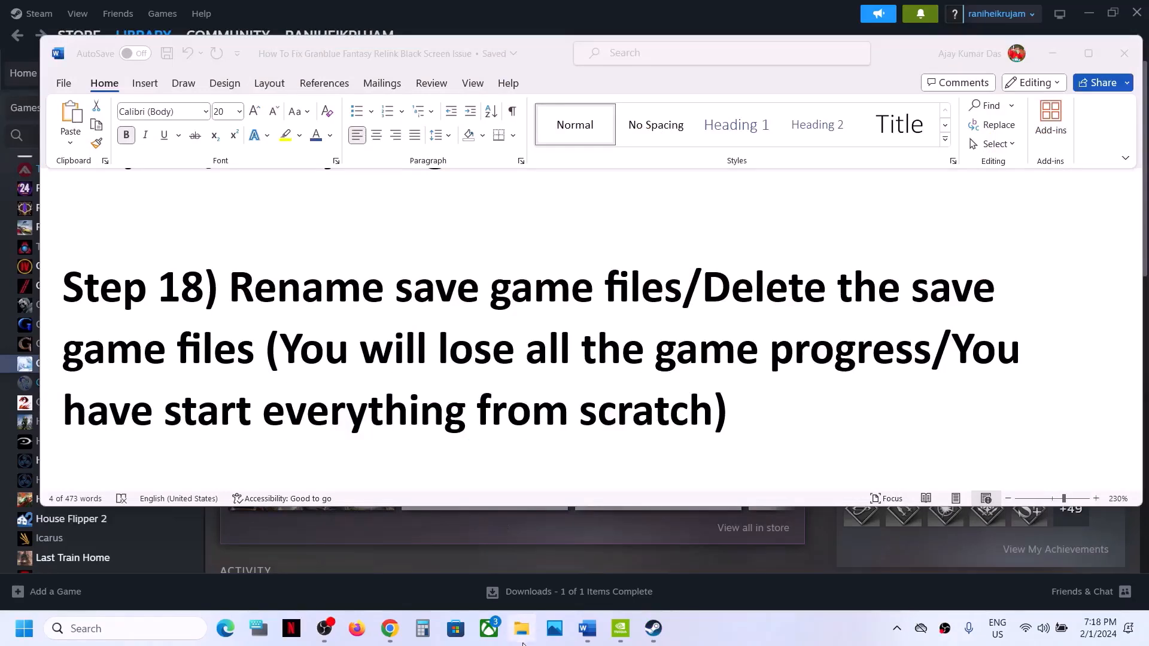
Open File Explorer and go to the account's user folder under Users on the C: drive
key(super+e)
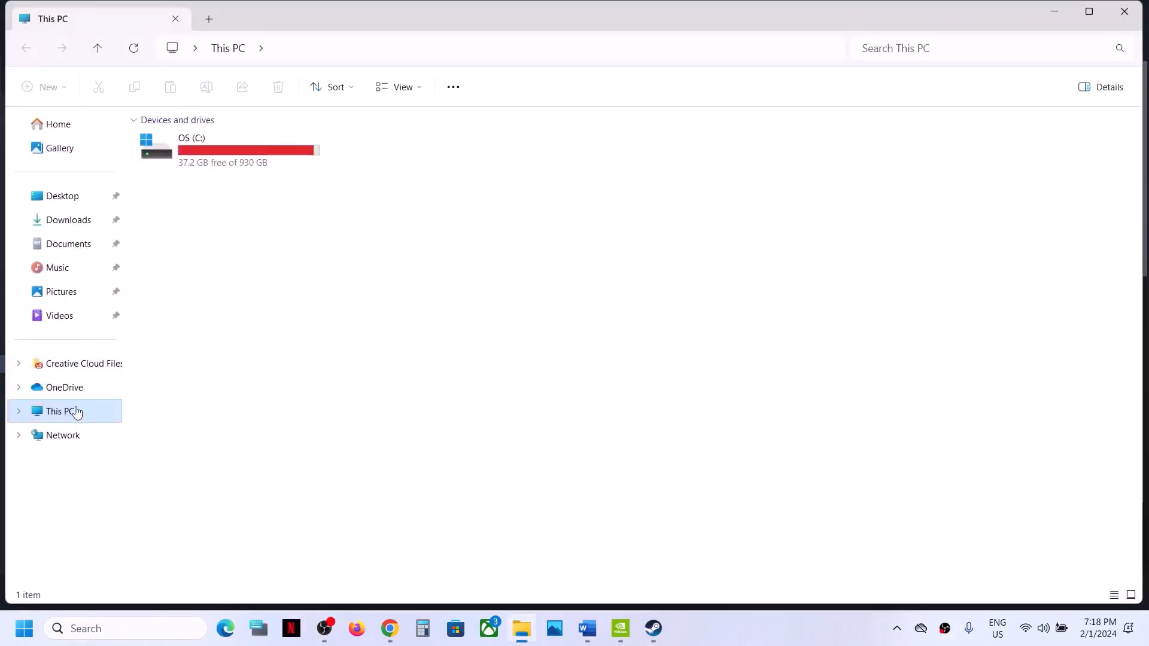
double_click(216, 157)
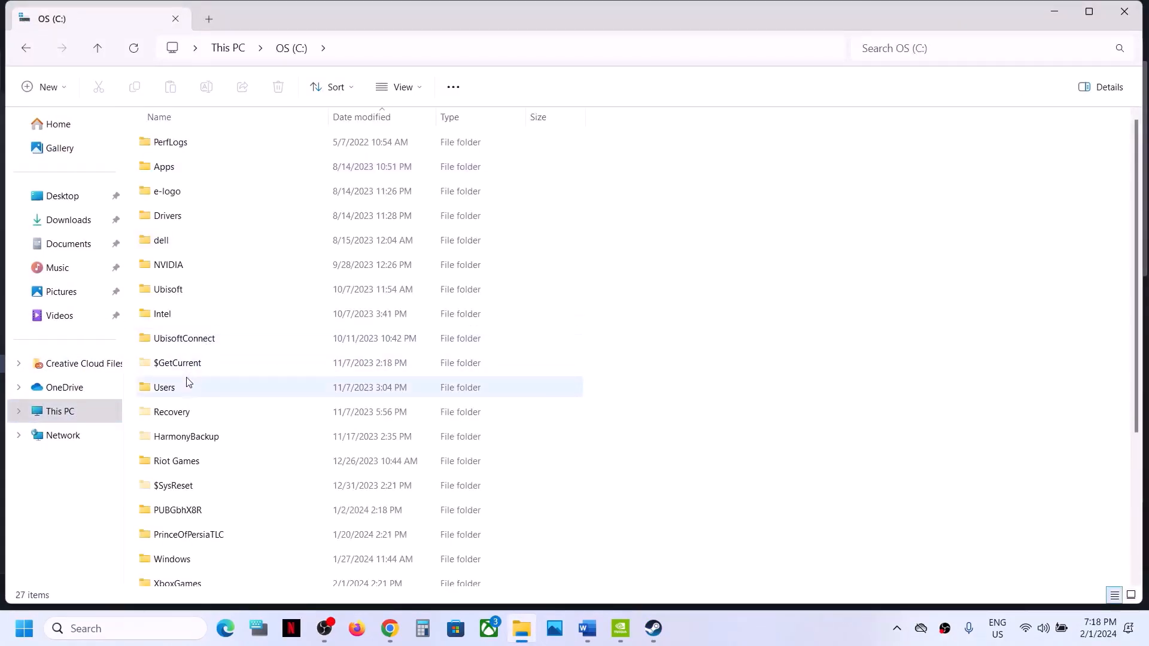
double_click(182, 392)
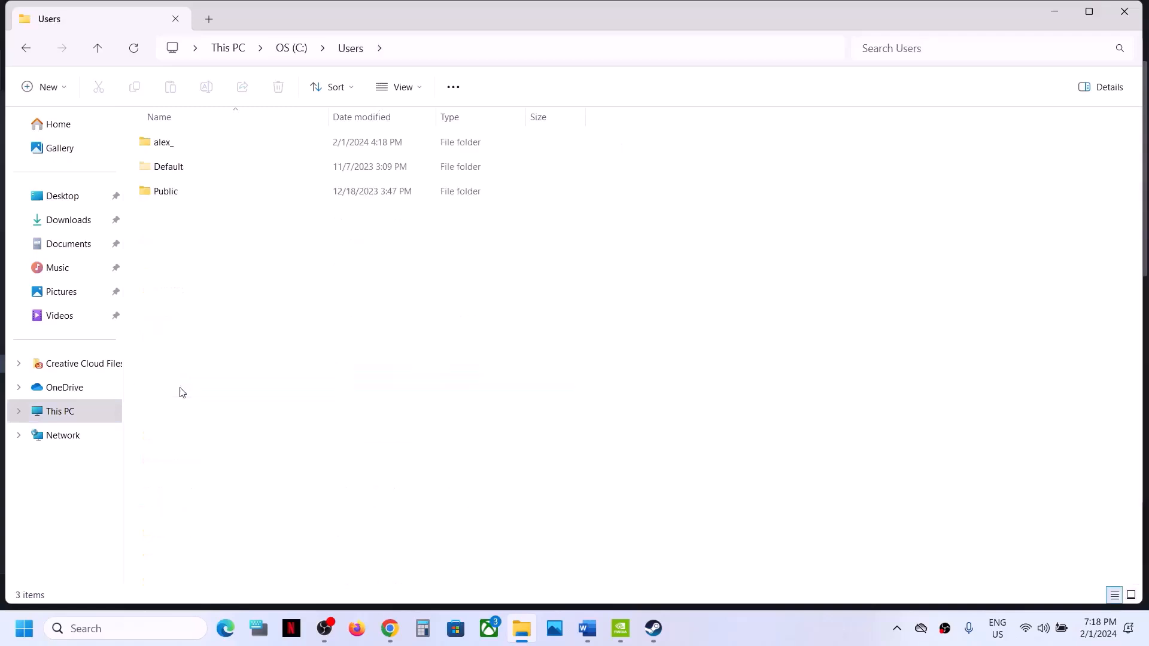
double_click(201, 148)
Select the AppData folder and check the Hidden items display option in File Explorer
click(189, 170)
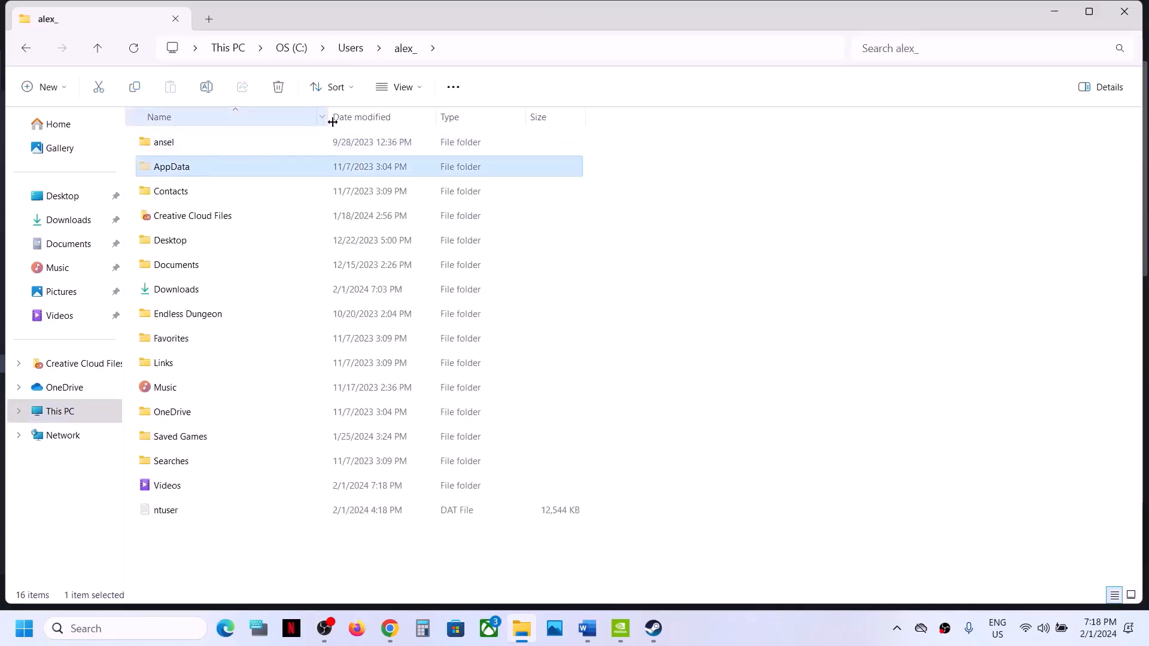
click(424, 94)
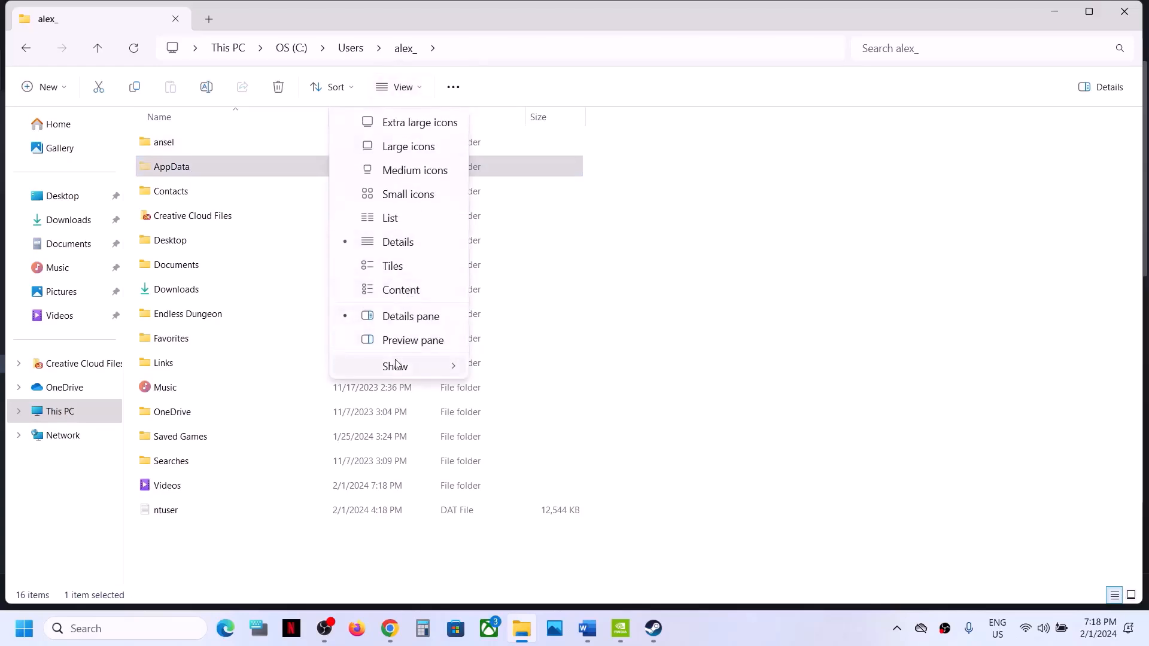
mouse_move(451, 366)
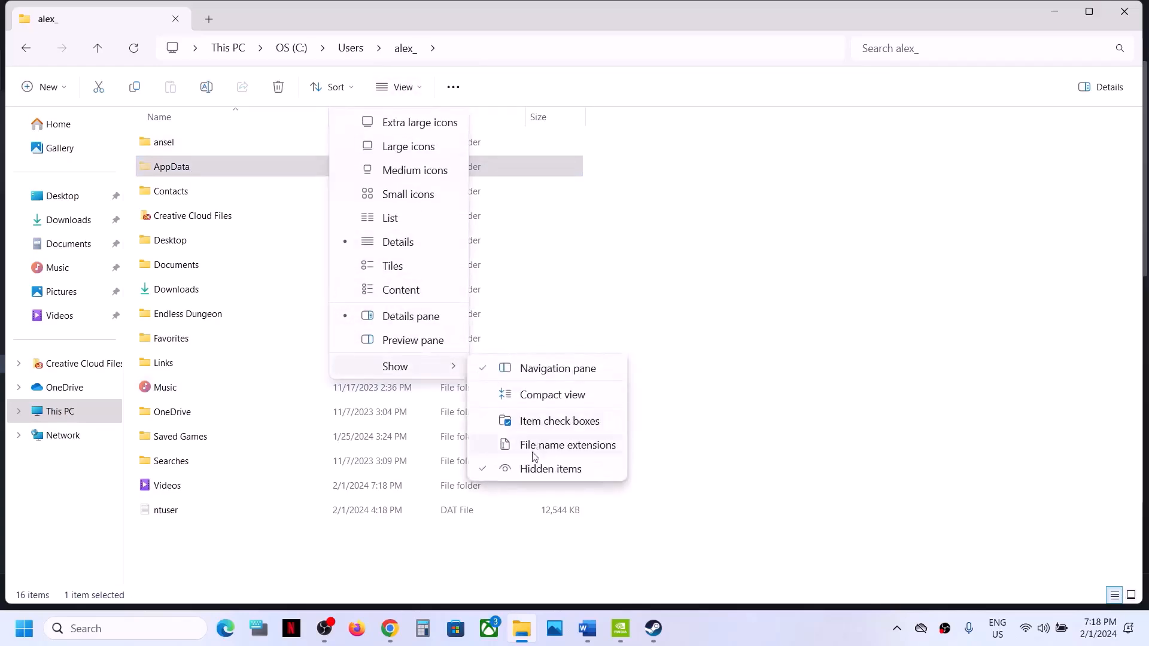
click(223, 172)
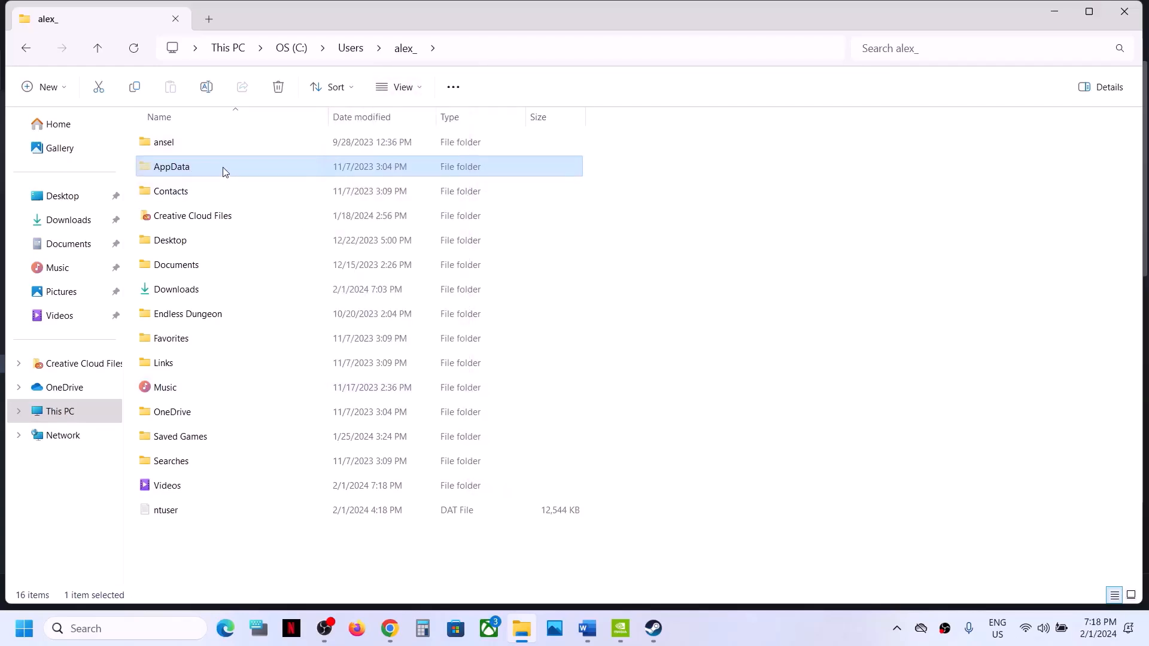
Open the GBFR folder inside AppData\Local
double_click(224, 172)
double_click(210, 154)
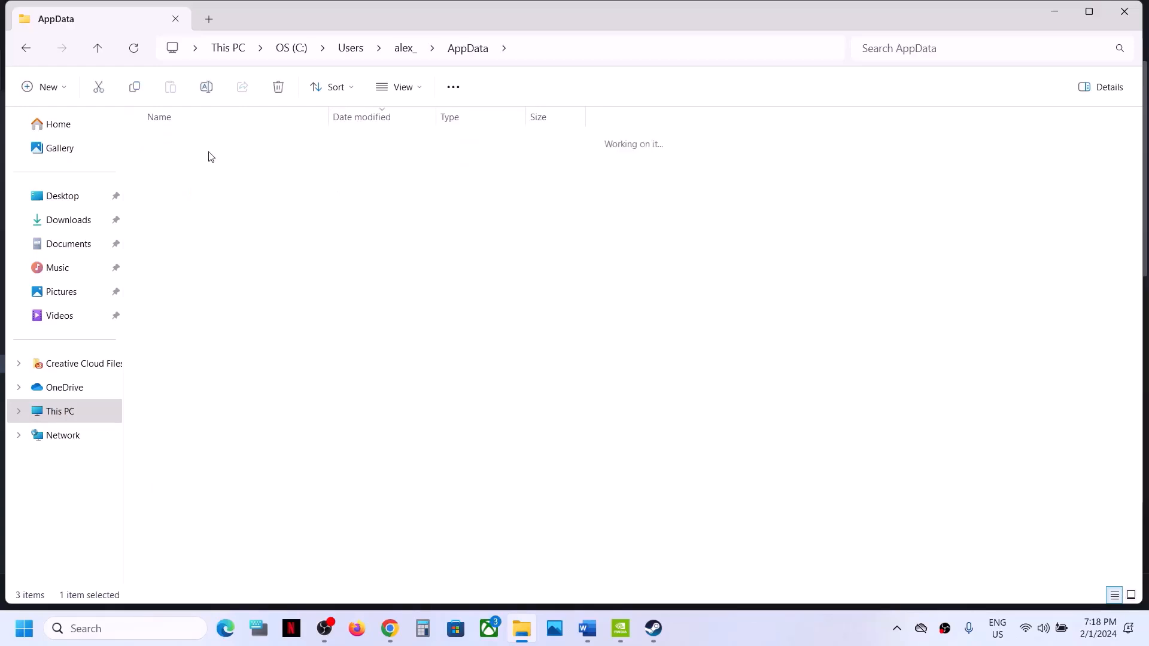
click(195, 249)
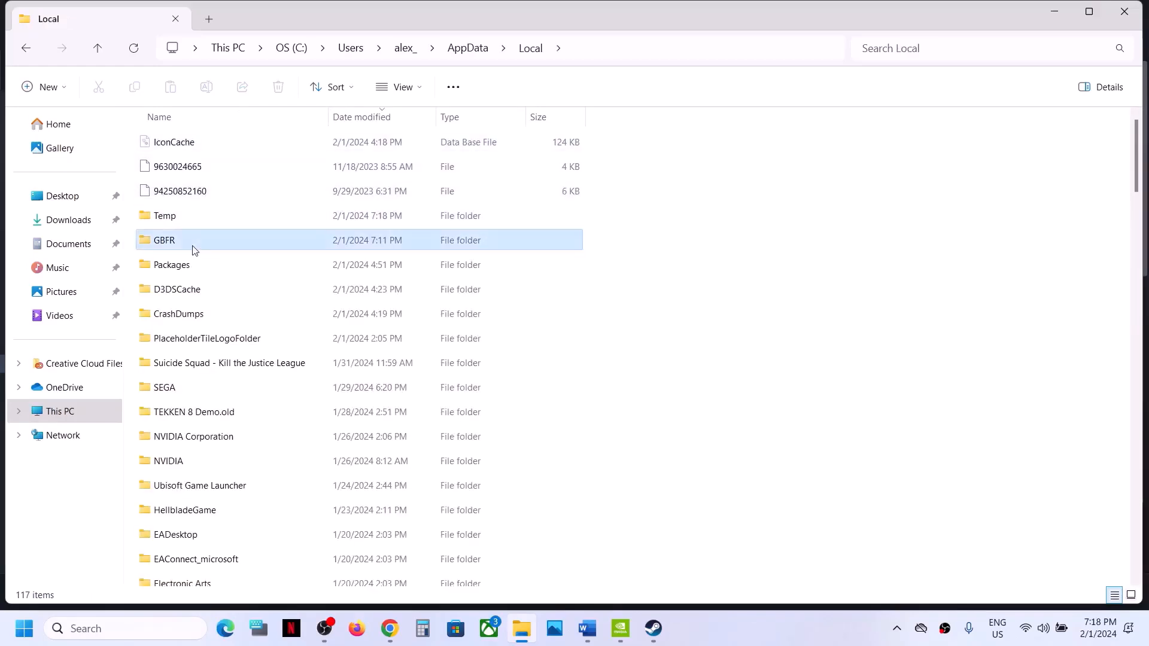
double_click(195, 249)
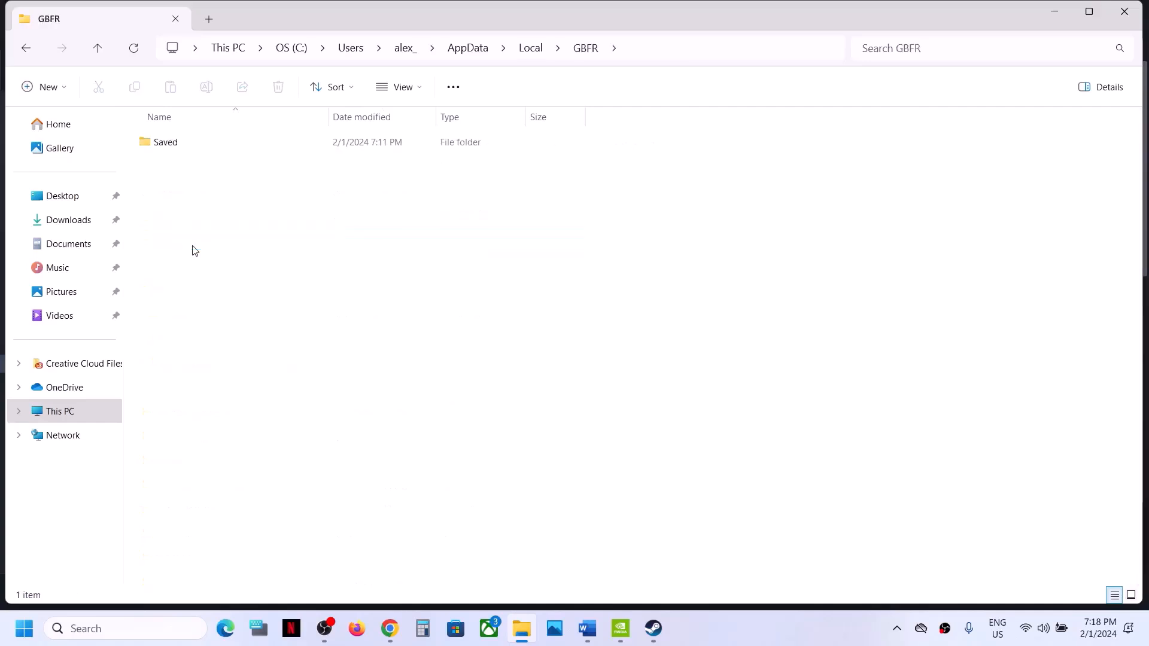
Look inside the Saved and SaveGames folders of GBFR, and go back up to the AppData\Local folder
double_click(195, 146)
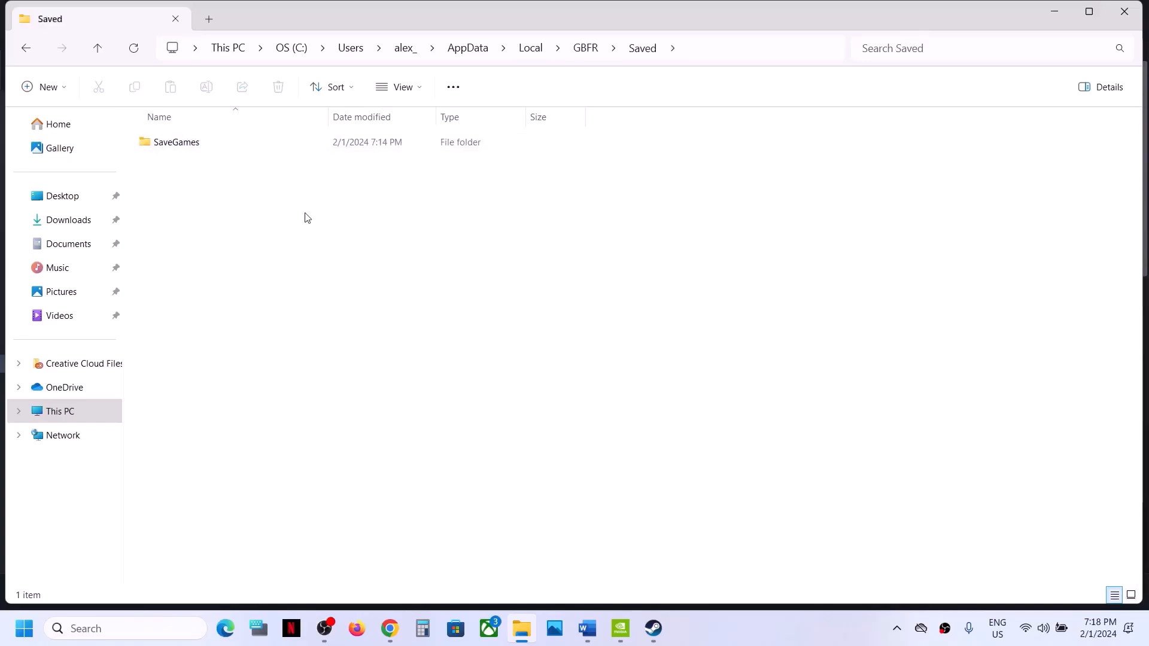
double_click(236, 140)
click(99, 49)
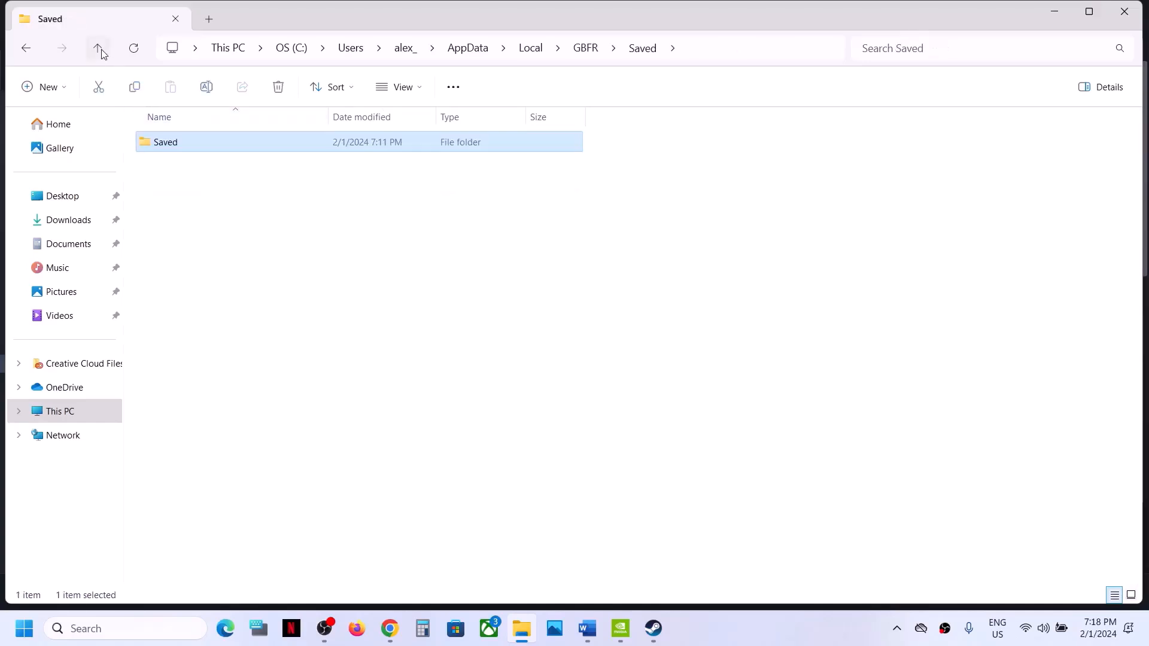
click(98, 49)
click(99, 49)
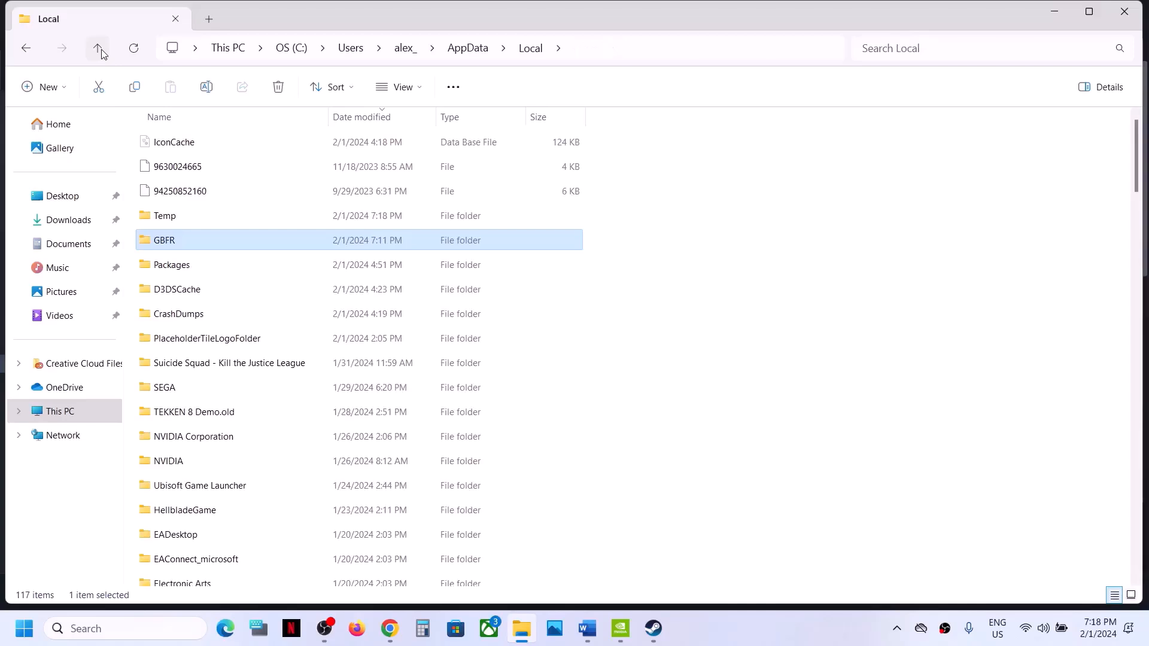
Rename the GBFR folder in AppData\Local to GBFR.old
right_click(173, 247)
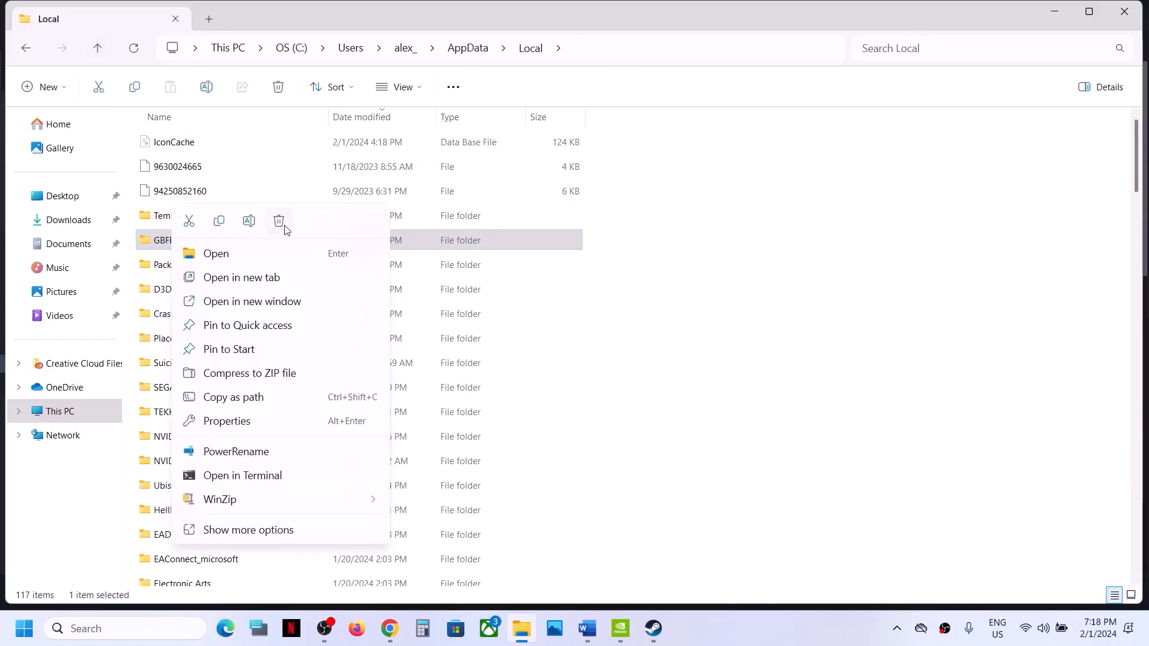
right_click(156, 239)
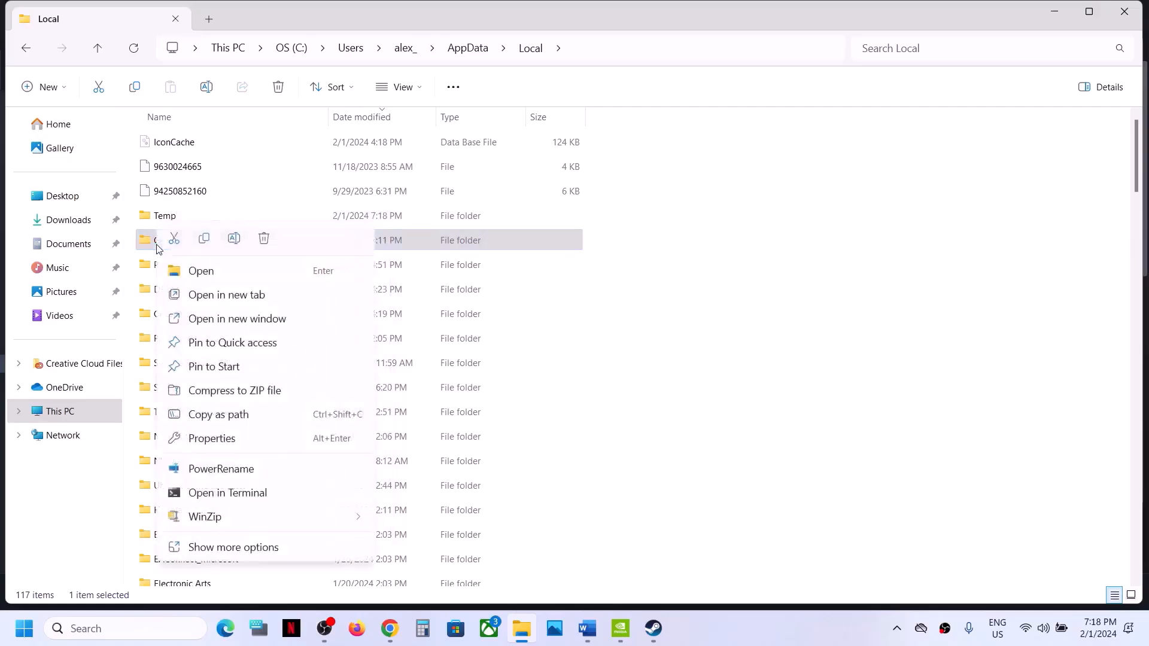
click(234, 238)
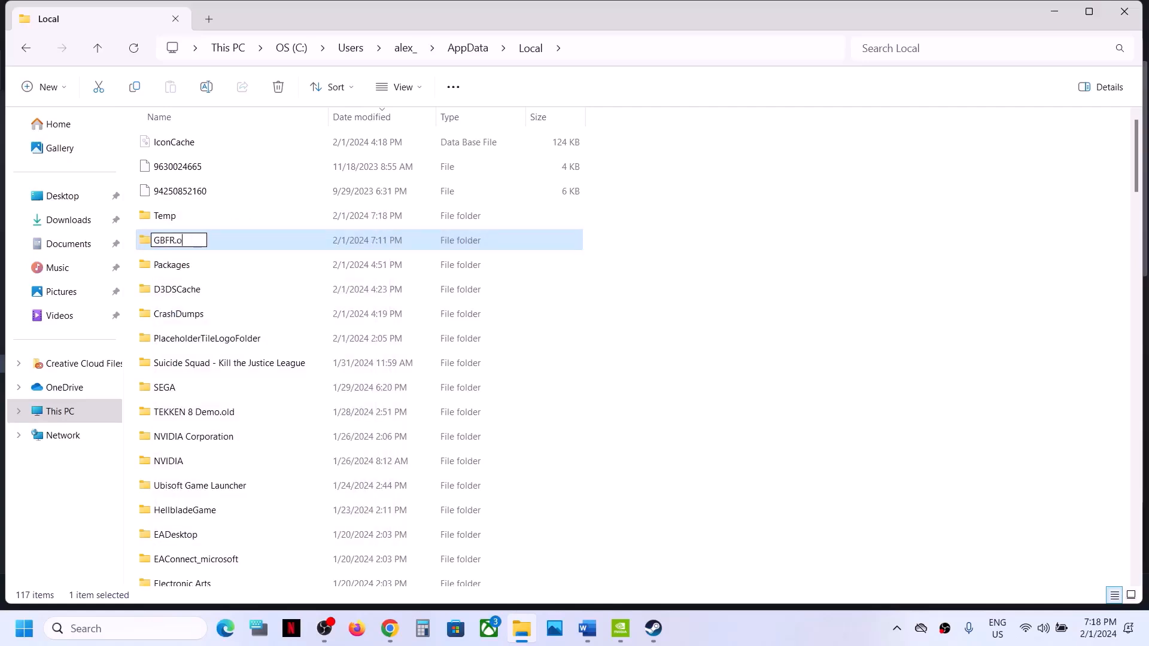
key(Return)
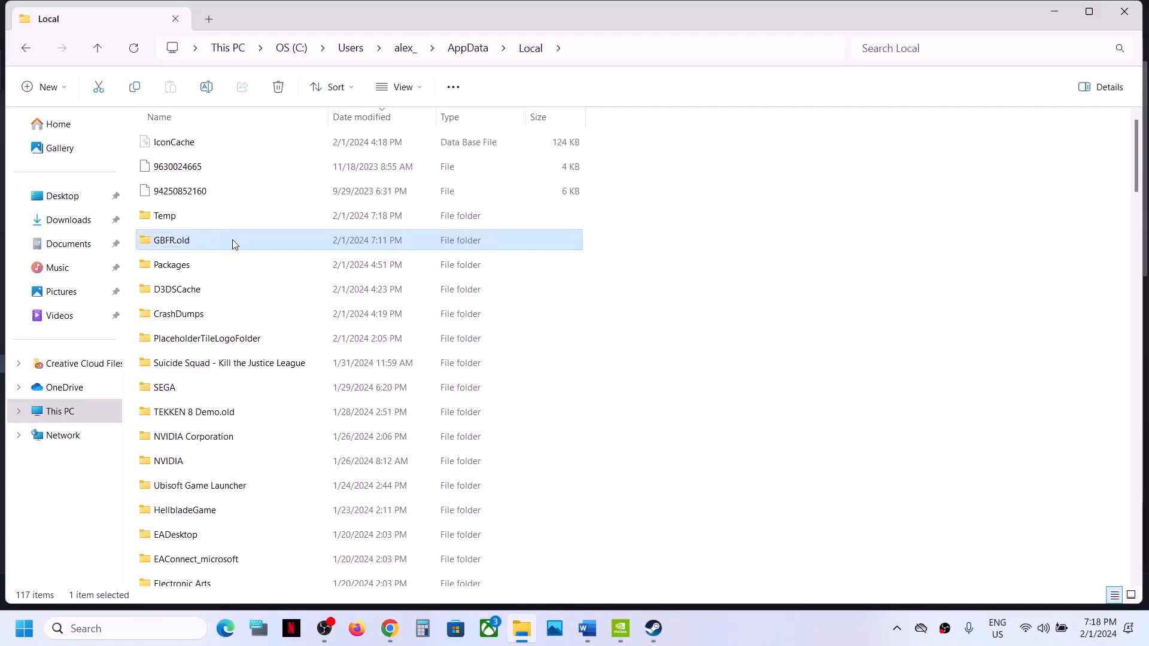
right_click(211, 239)
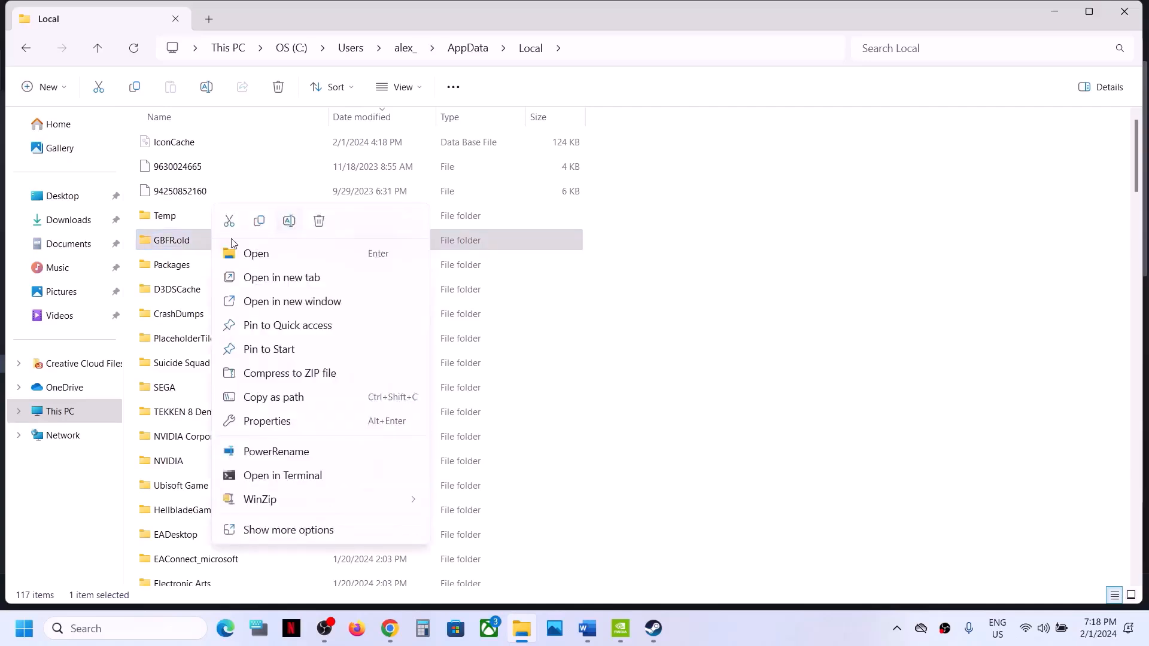
click(182, 248)
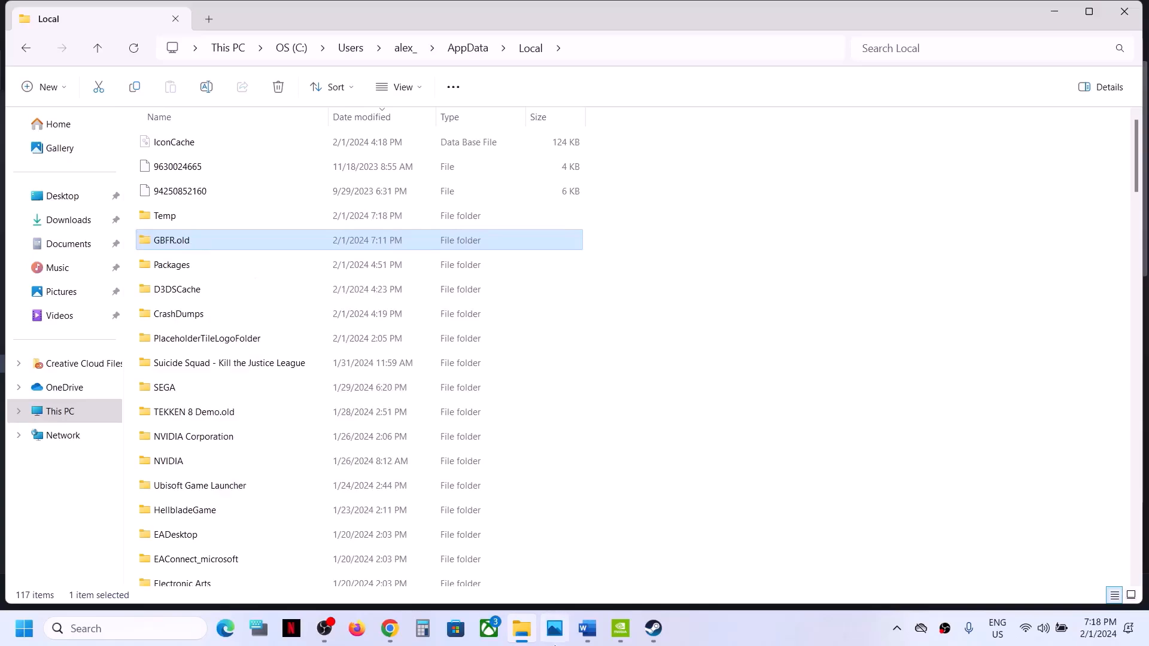
Switch to Steam's library page for Granblue Fantasy: Relink
click(658, 629)
click(661, 632)
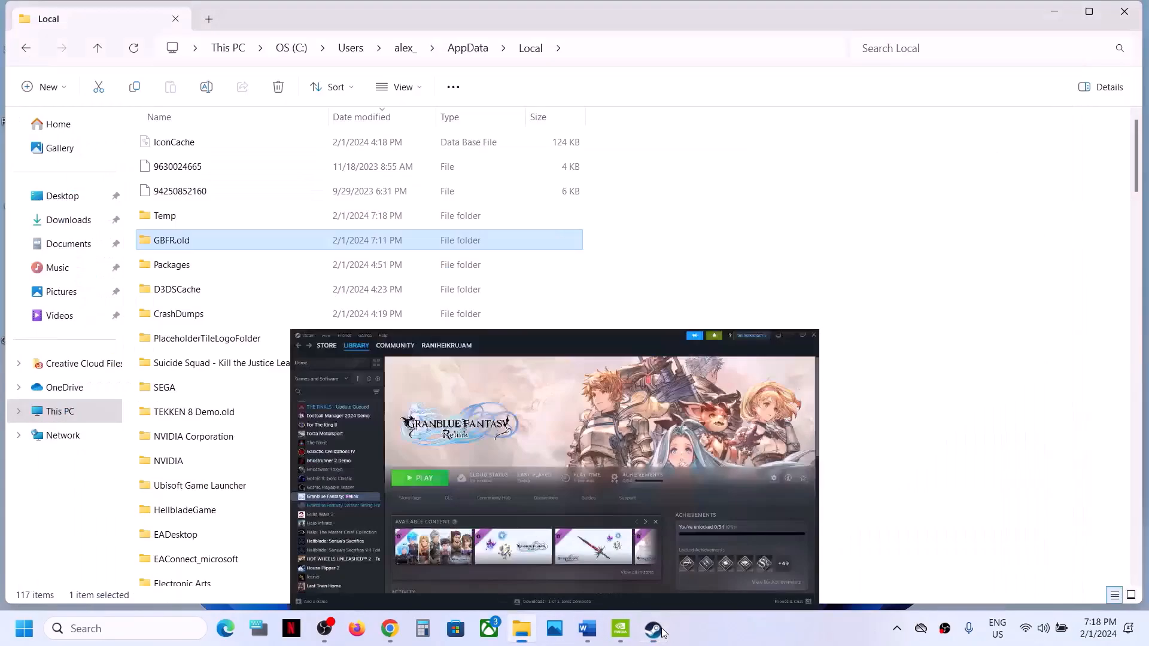
click(652, 631)
Review Step 19 of the Word guide, highlighting the Alt + Enter shortcut, and minimize Word
click(588, 630)
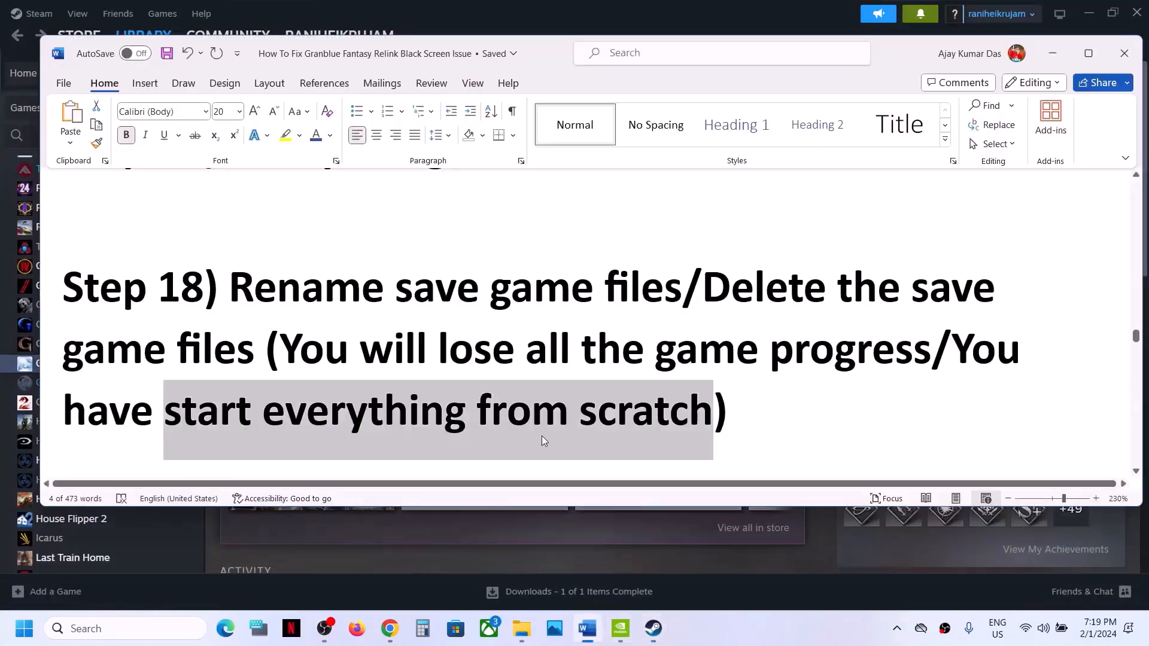
scroll(540, 436, down, 5)
drag(340, 293, 505, 312)
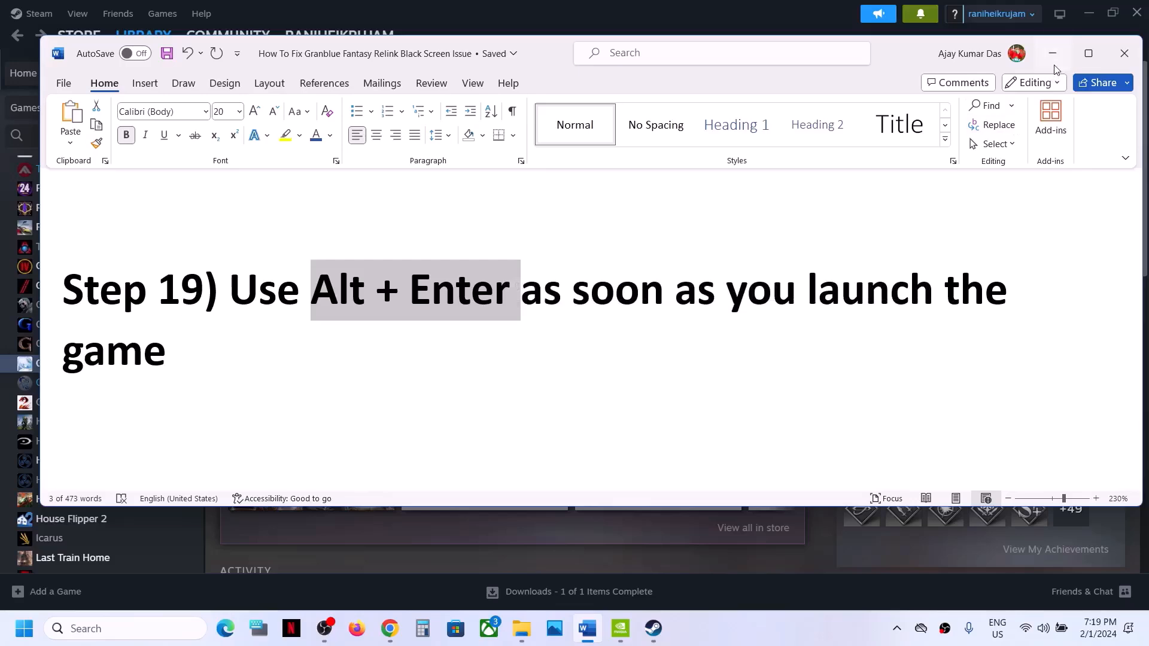
click(1054, 60)
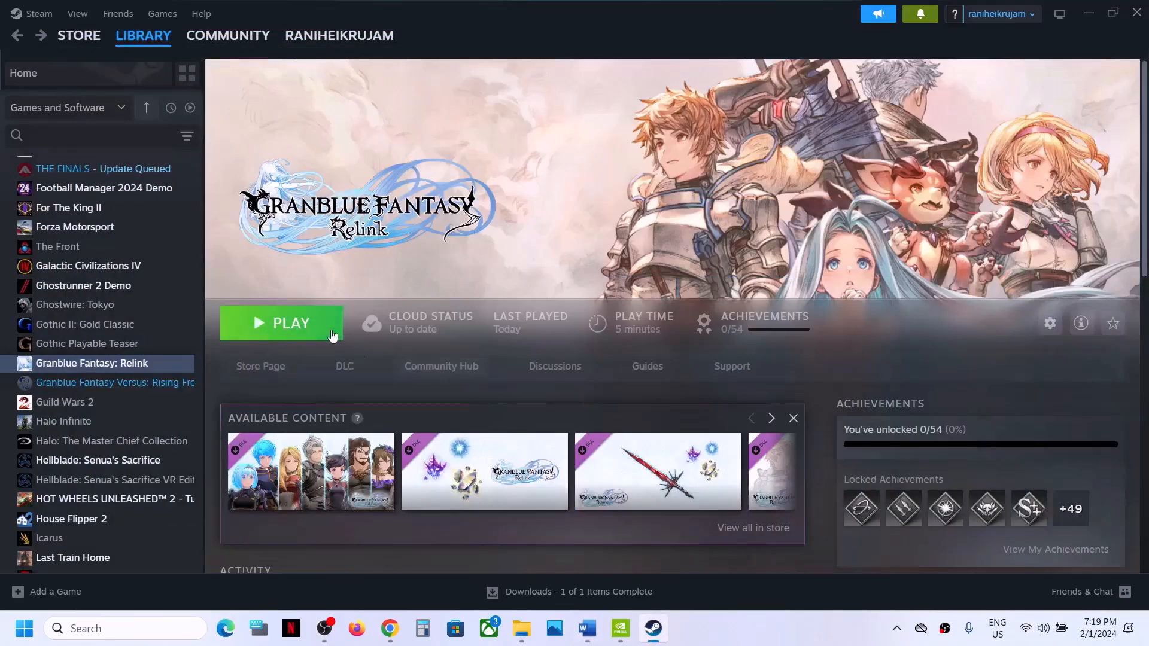
Show the On-Screen Keyboard over Steam, activate its Alt key to point out the shortcut, and close the keyboard
click(258, 629)
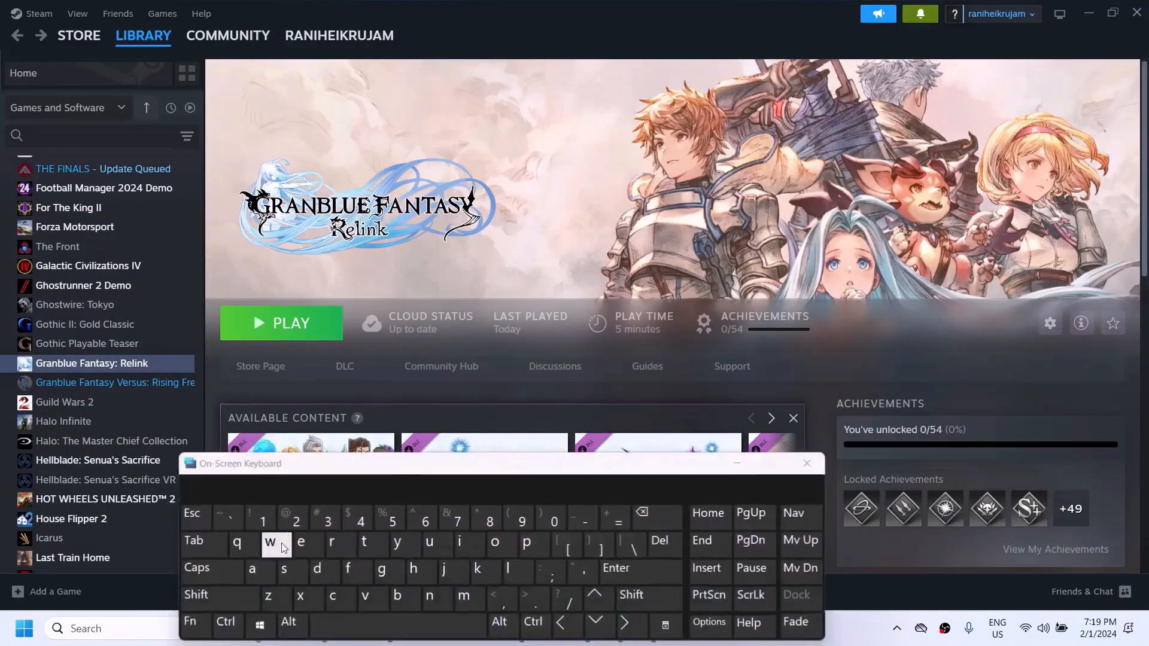
click(282, 625)
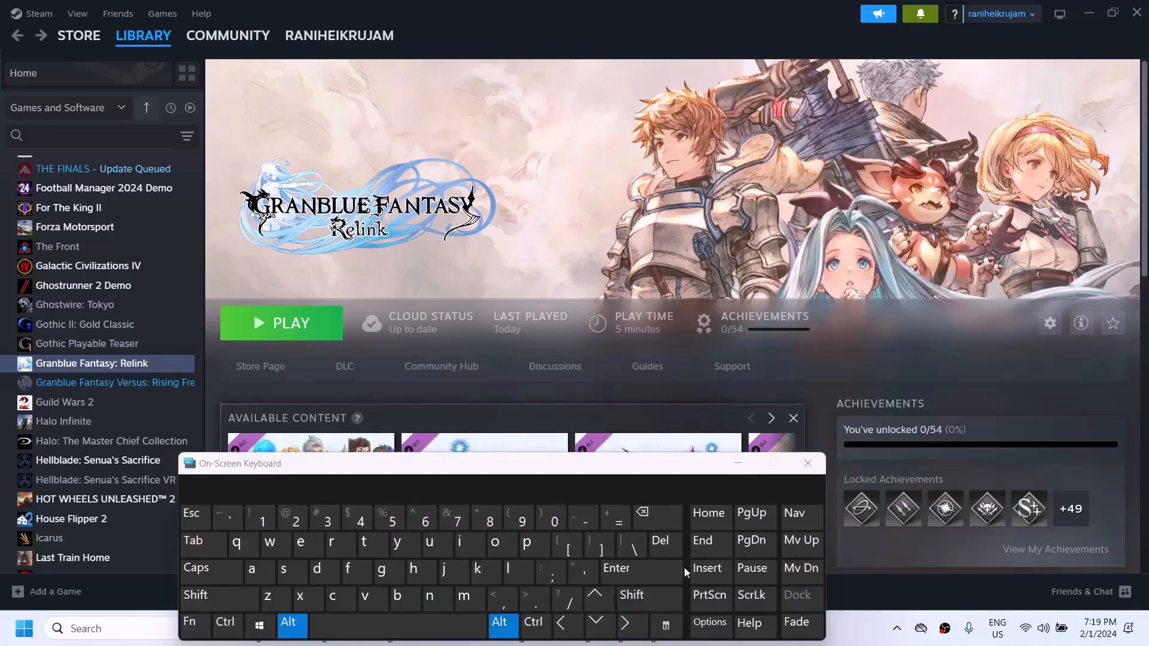
click(808, 463)
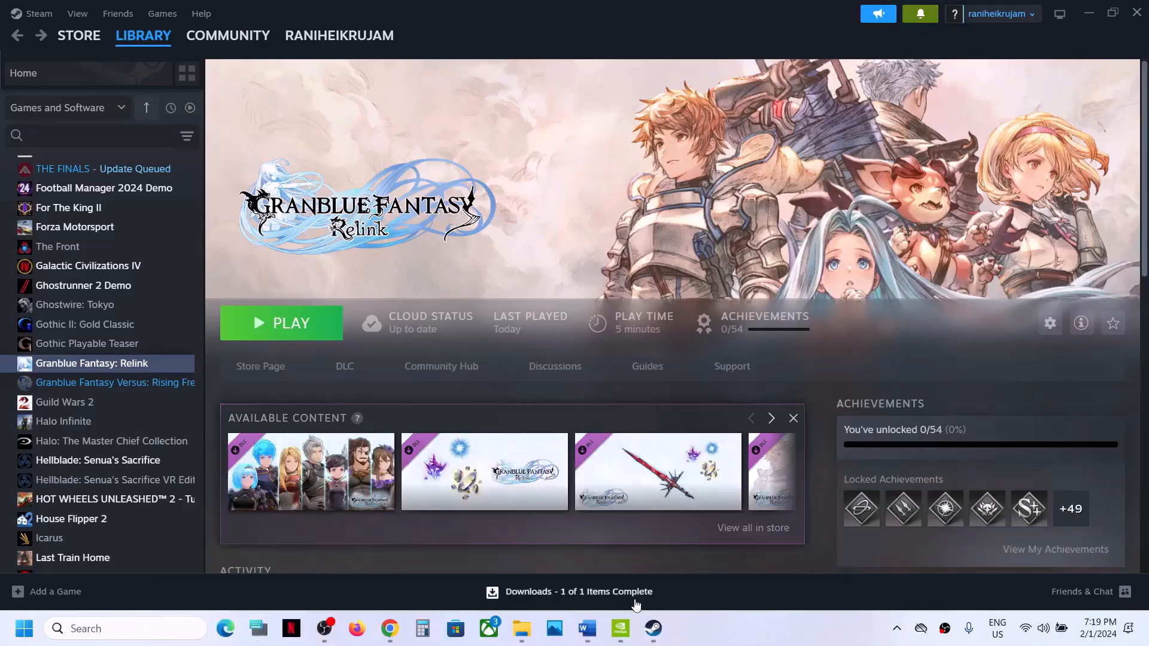
Return to the Word guide and review Step 20 on turning off VPN and Step 21 on NVIDIA V-sync, highlighting their text
click(587, 629)
scroll(415, 346, down, 2)
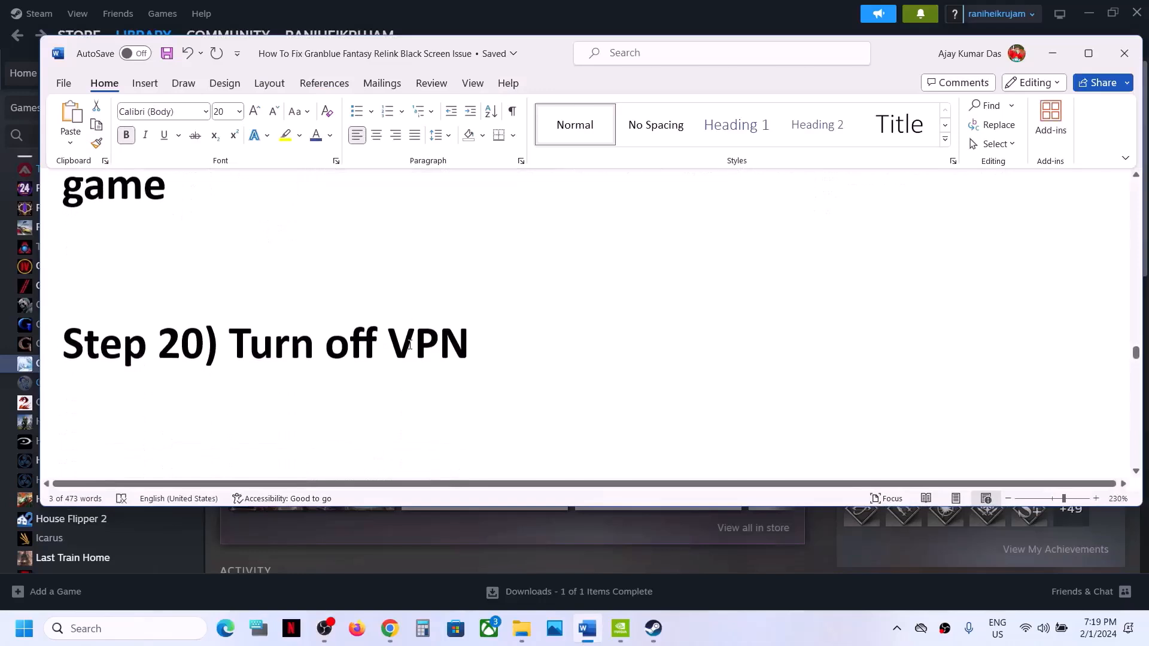
drag(424, 342, 470, 346)
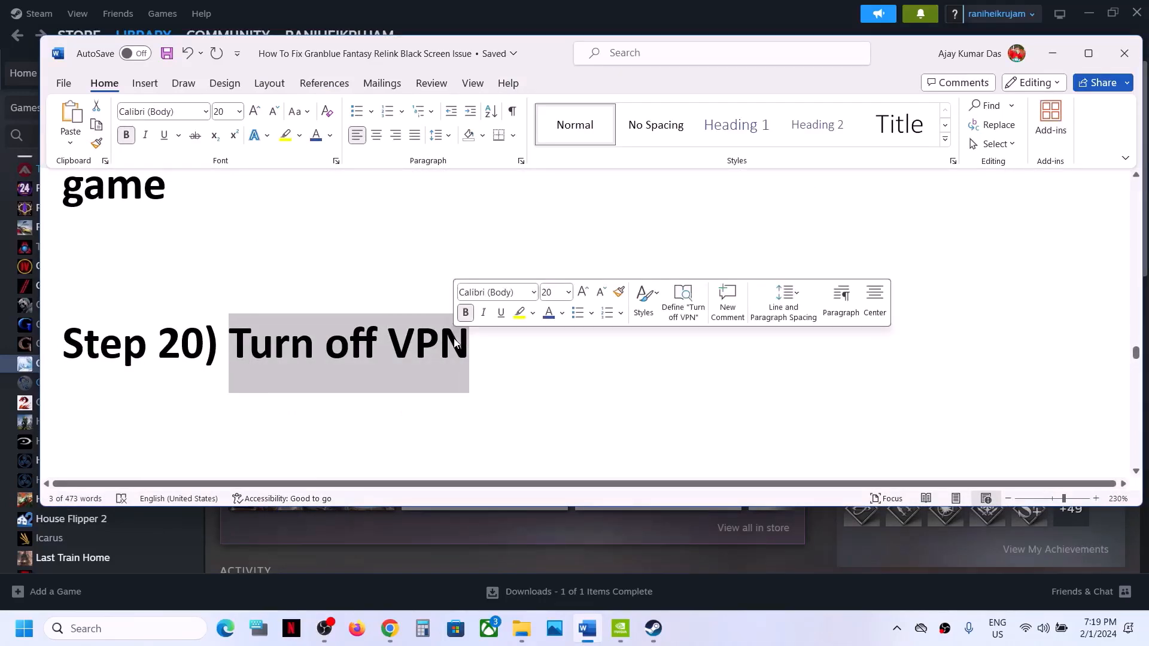
click(361, 364)
scroll(363, 368, down, 3)
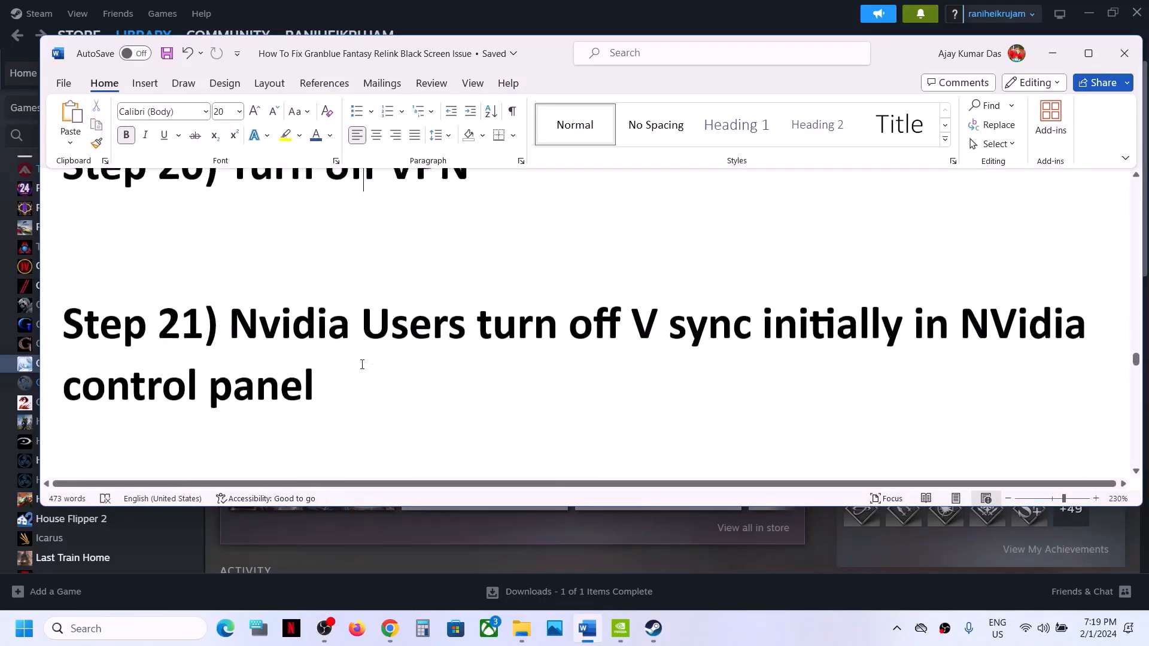
drag(245, 325, 639, 358)
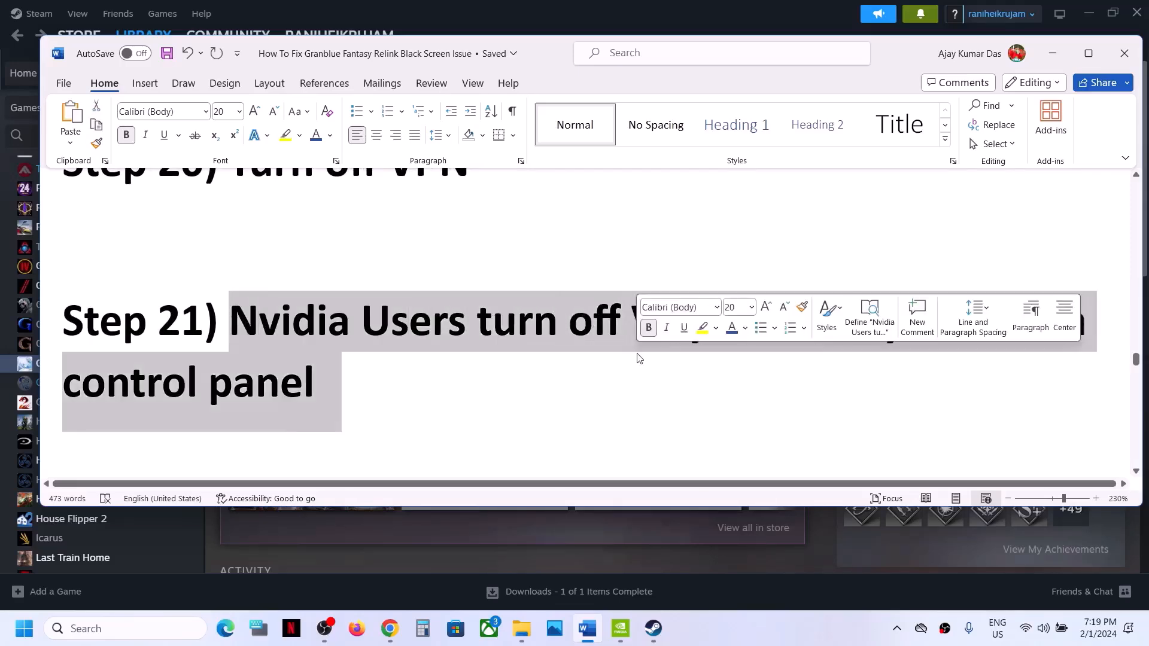
Minimize Word, open NVIDIA Control Panel from the desktop, and show the Program Settings under Manage 3D settings
click(1052, 54)
key(super+d)
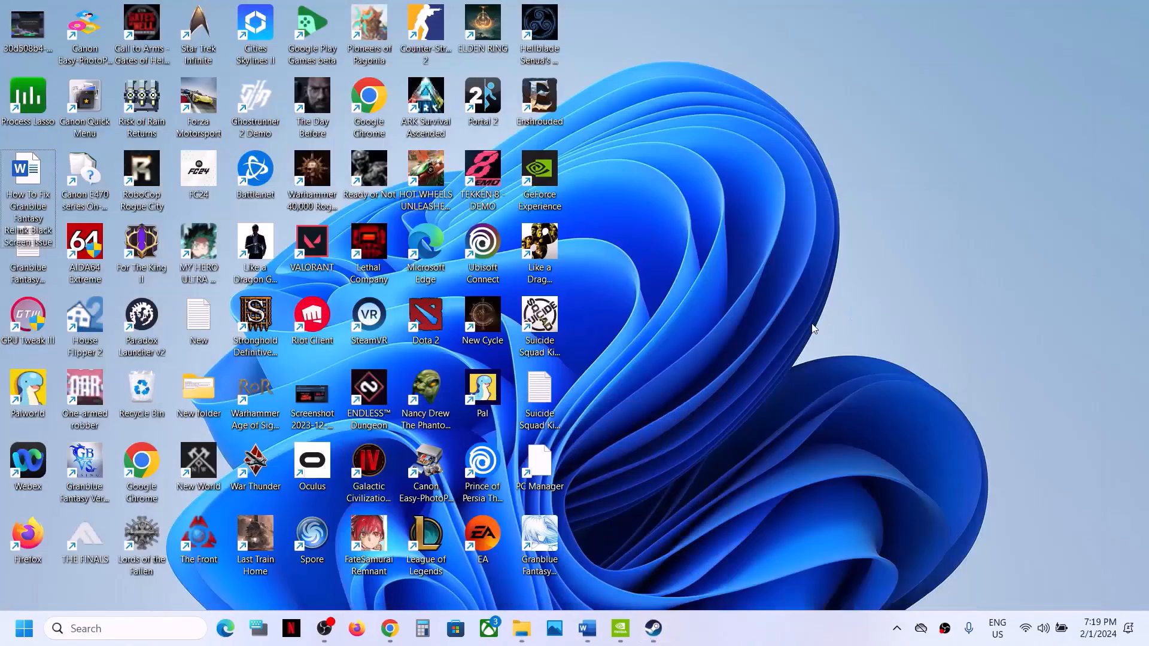
right_click(848, 374)
click(872, 346)
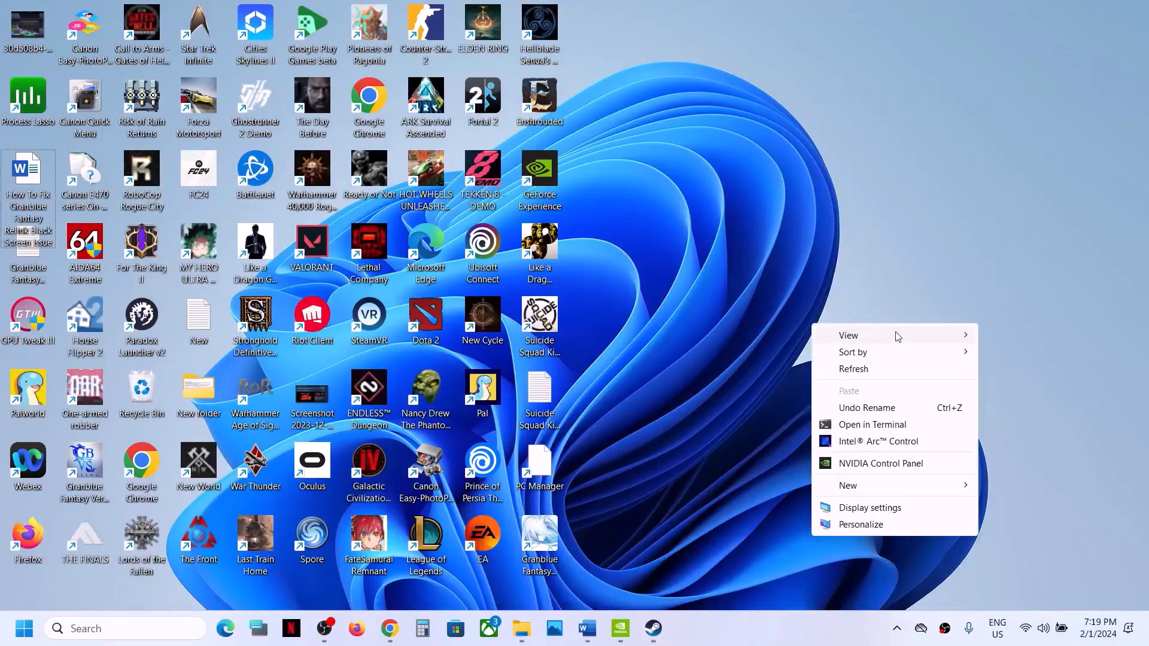
click(865, 469)
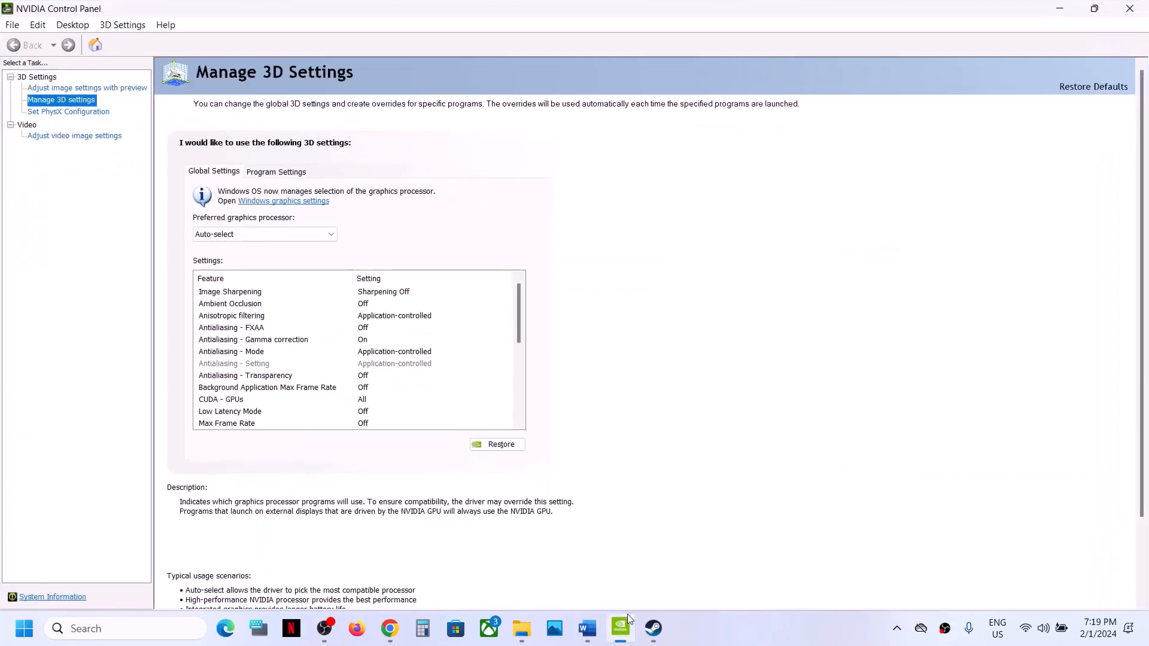
click(269, 179)
click(76, 102)
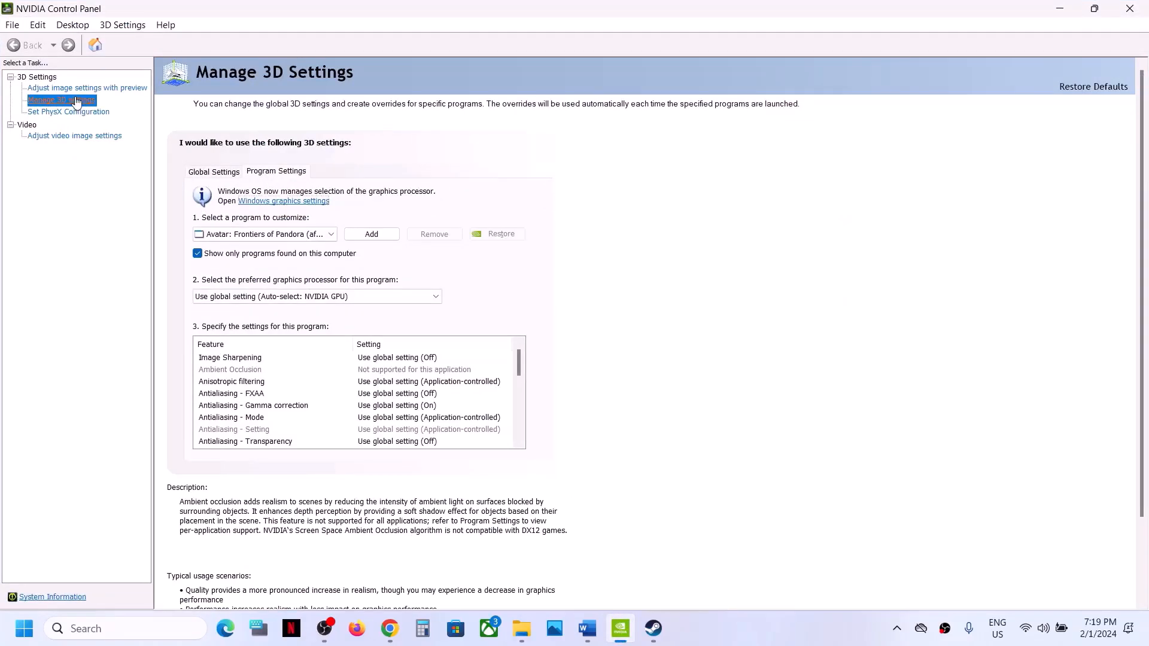
Look through the list of programs that can be added for customization and select Granblue Fantasy: Relink
click(372, 234)
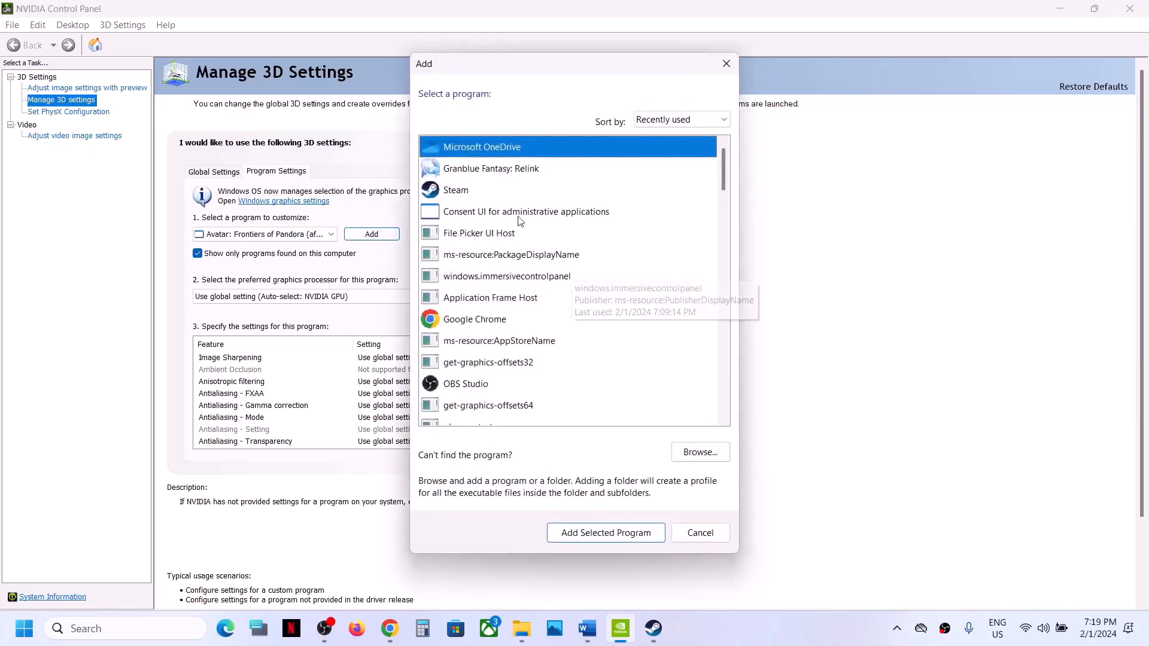
scroll(516, 328, down, 6)
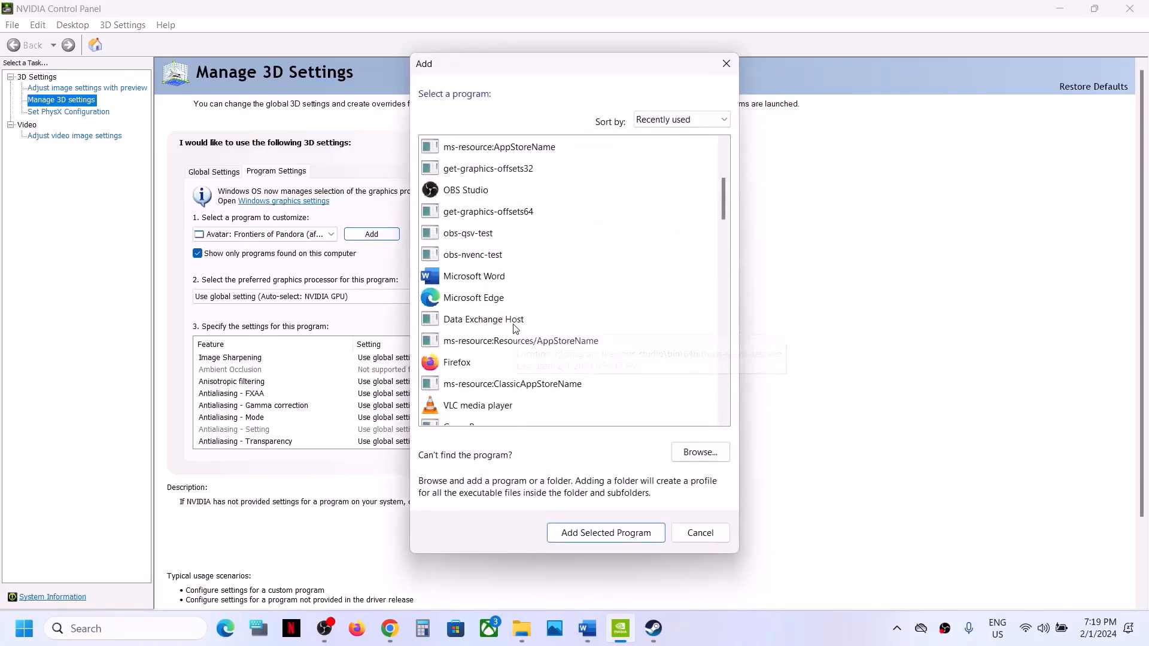
scroll(516, 328, down, 7)
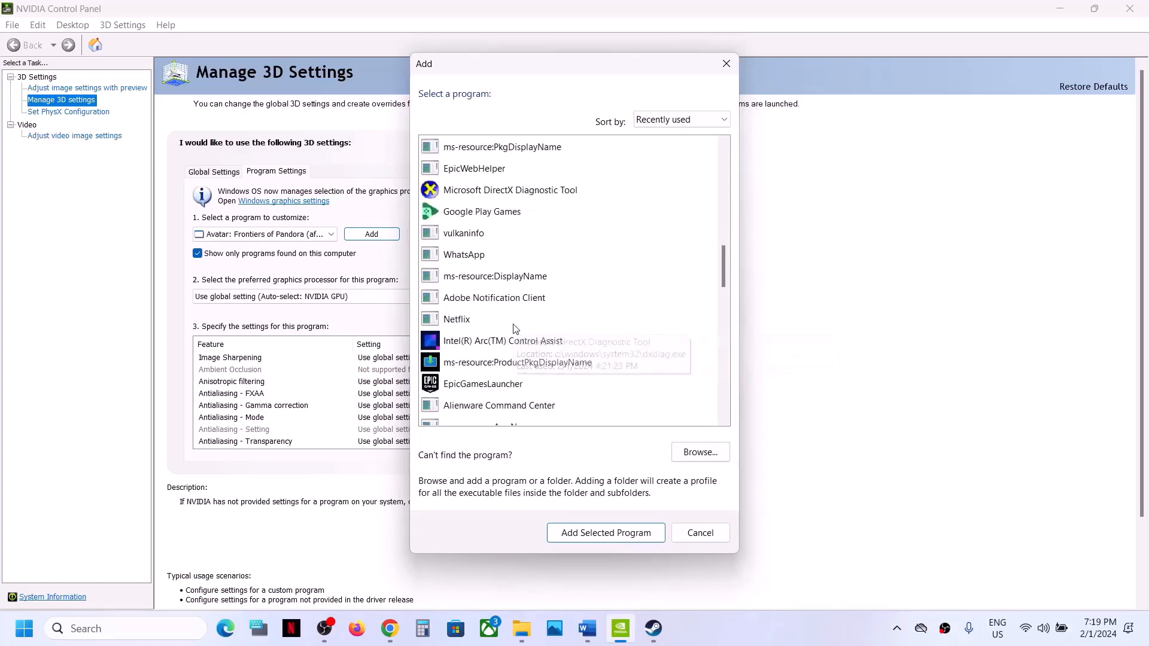
scroll(516, 328, down, 7)
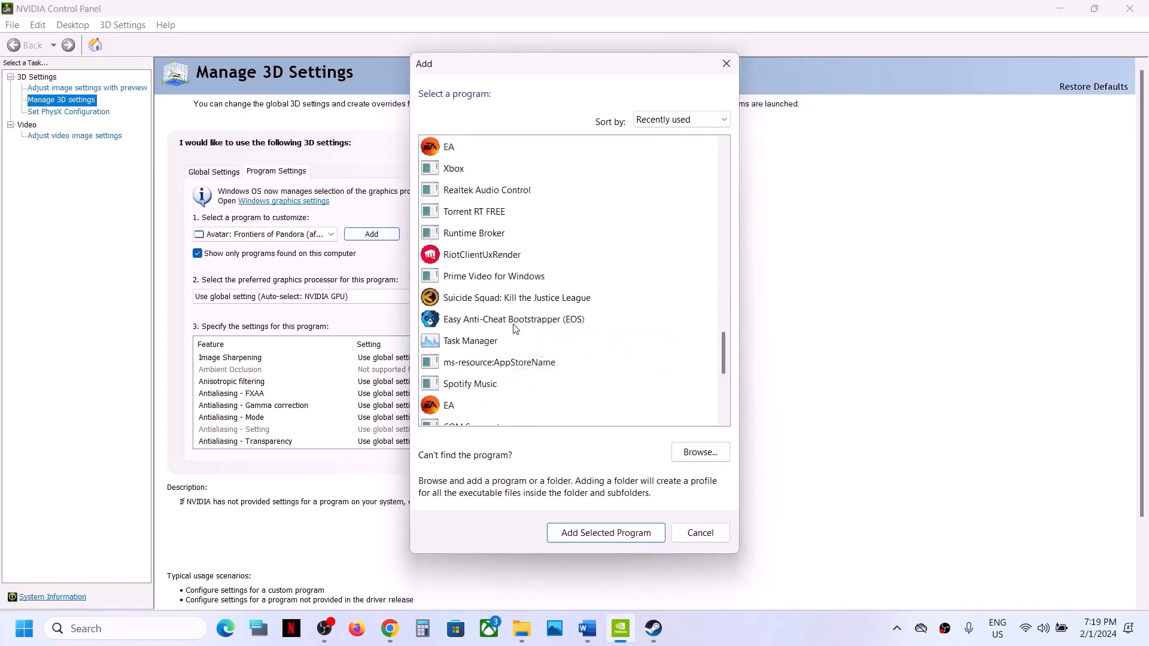
scroll(516, 329, down, 3)
scroll(516, 328, up, 20)
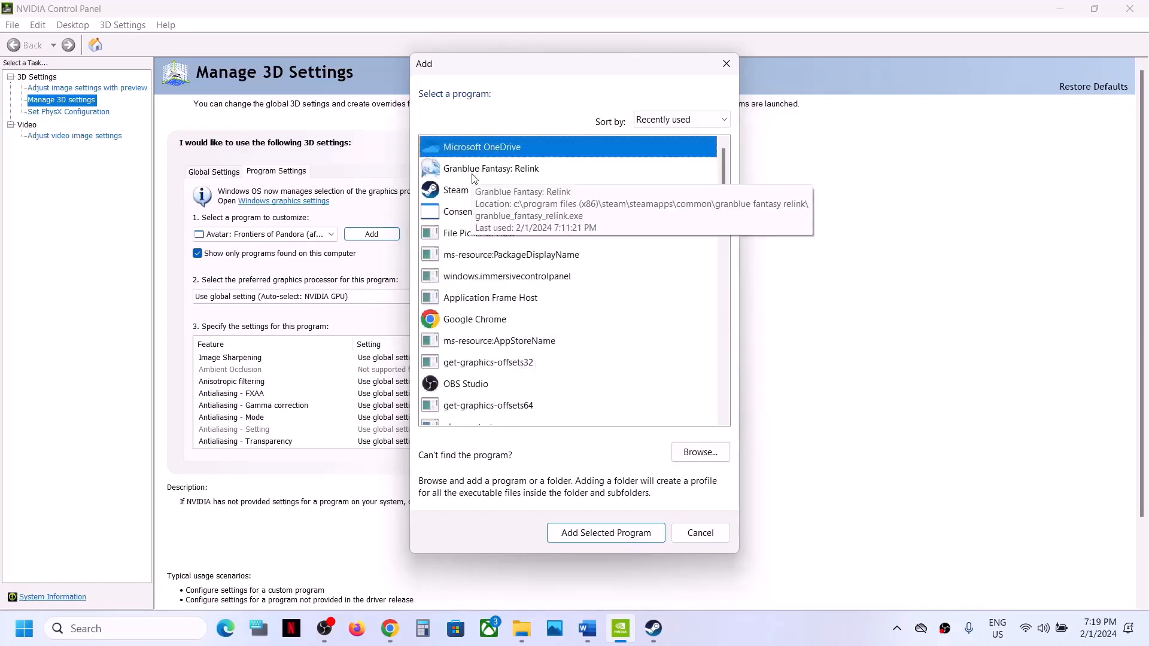
click(474, 174)
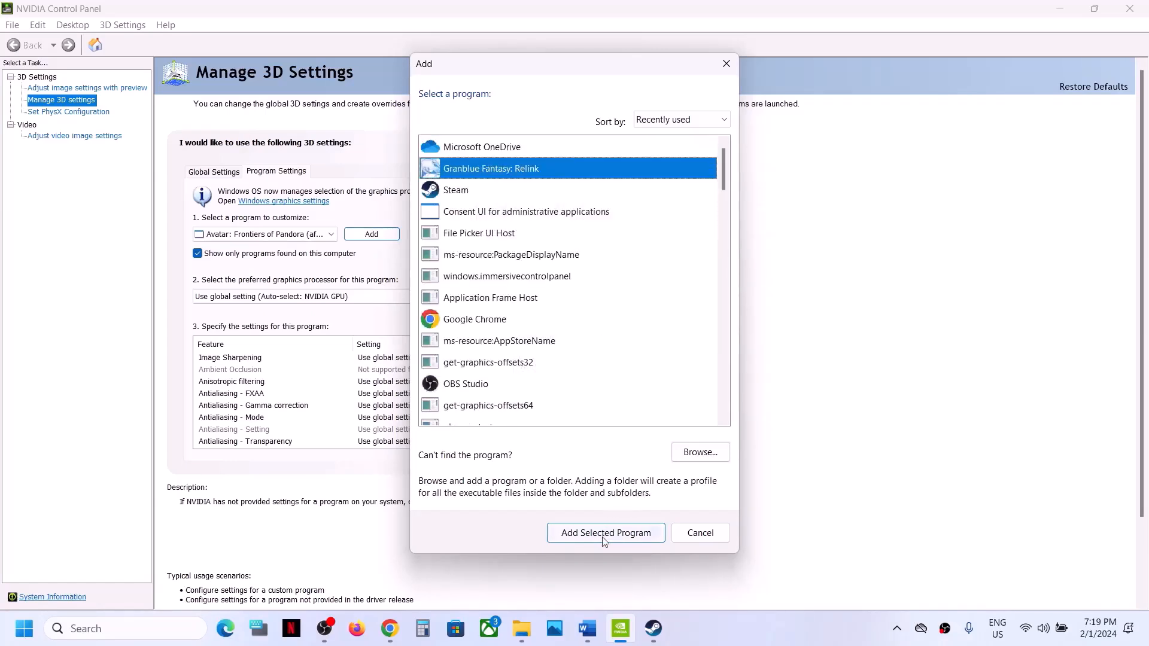
Add granblue_fantasy_relink from the common\Granblue Fantasy Relink folder and set its preferred graphics processor to High-performance NVIDIA processor
click(700, 453)
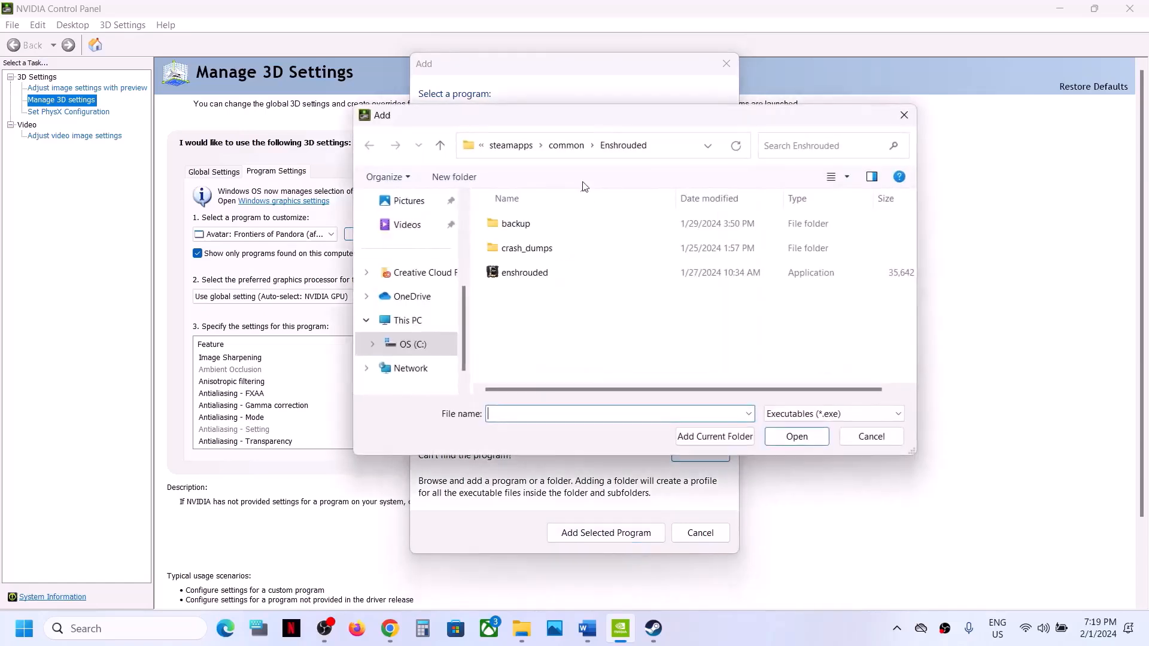
click(566, 146)
double_click(561, 273)
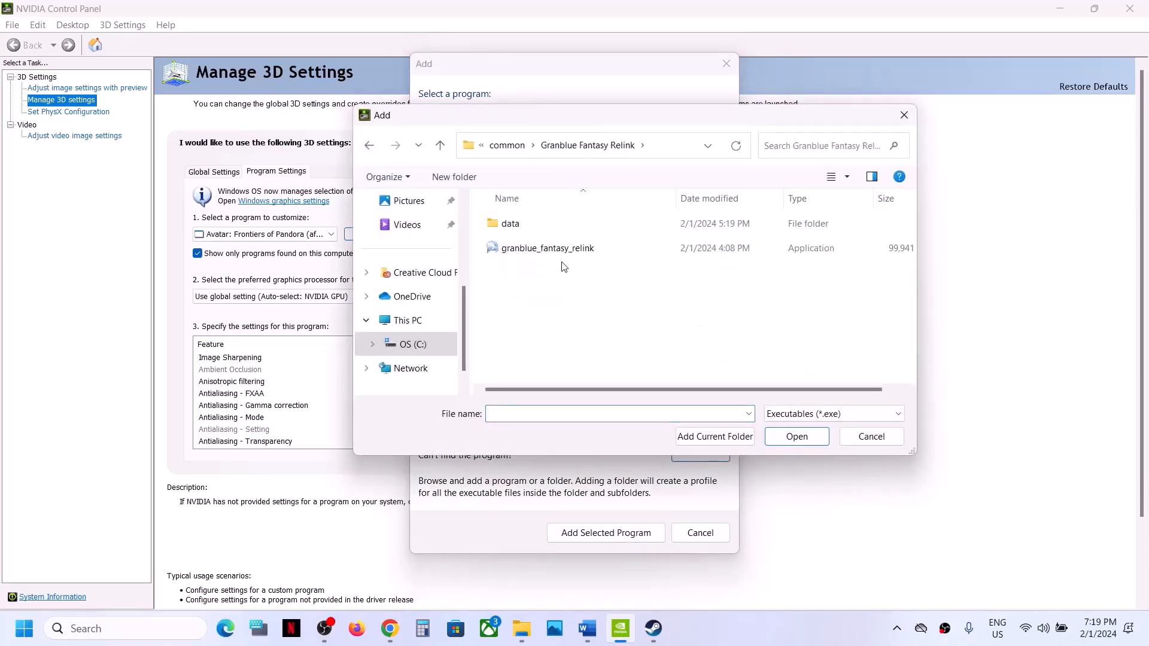
click(557, 252)
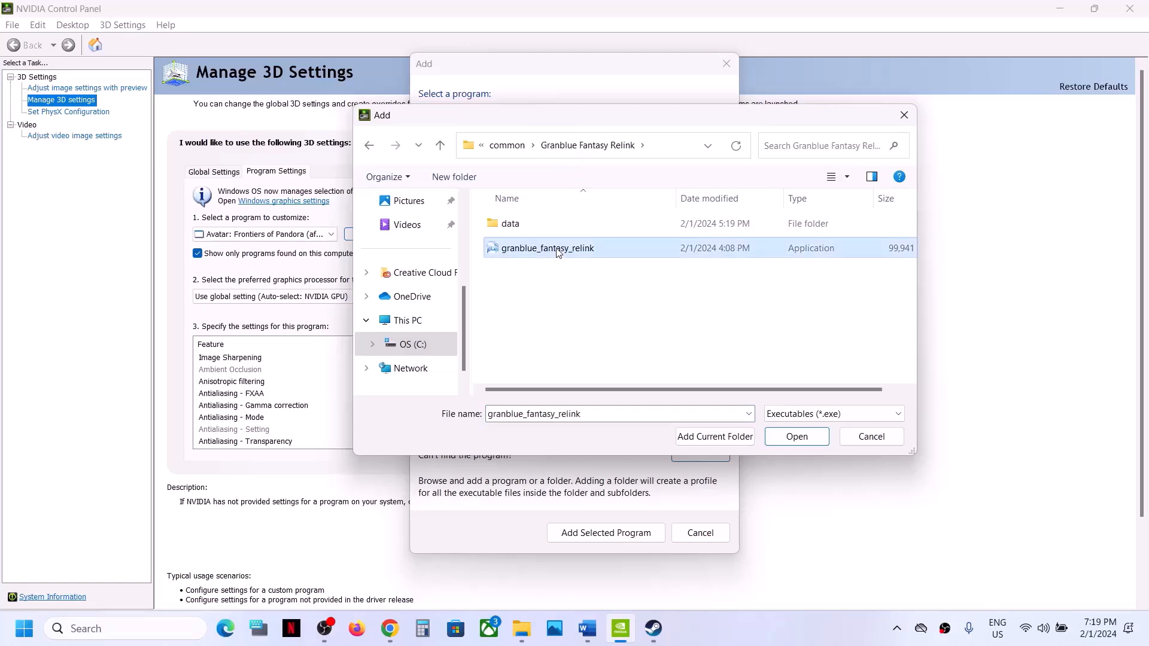
click(796, 436)
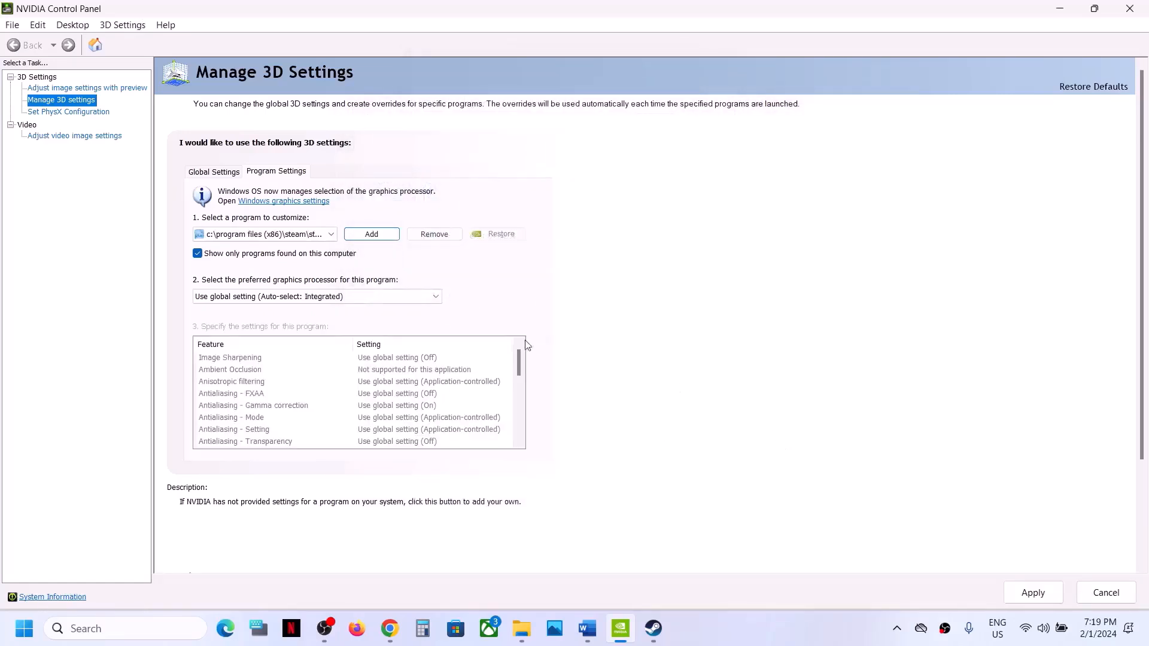
click(296, 296)
click(285, 321)
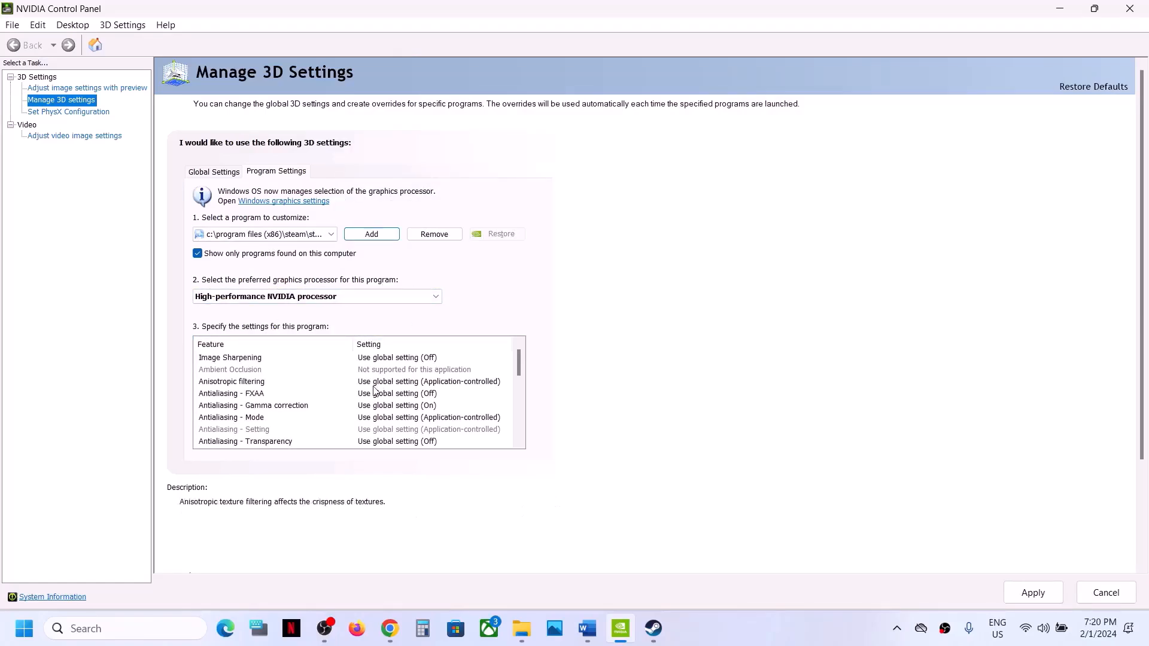
Set Vertical sync to Off for Granblue Fantasy: Relink, apply the change, and close NVIDIA Control Panel
click(395, 381)
click(233, 400)
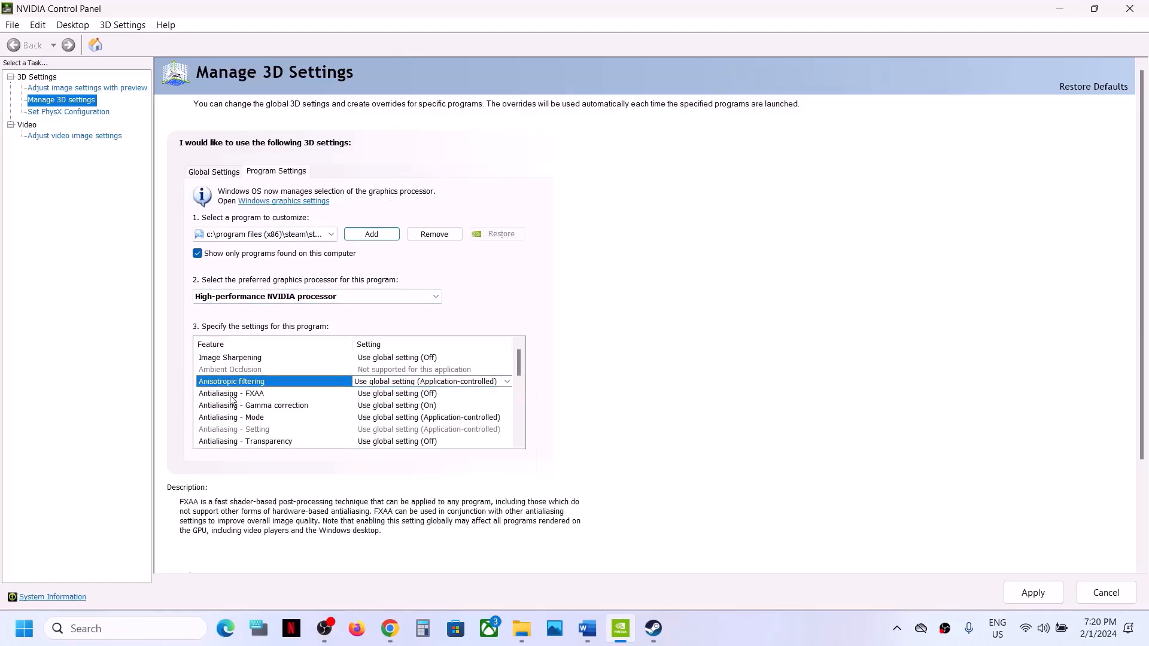
key(v)
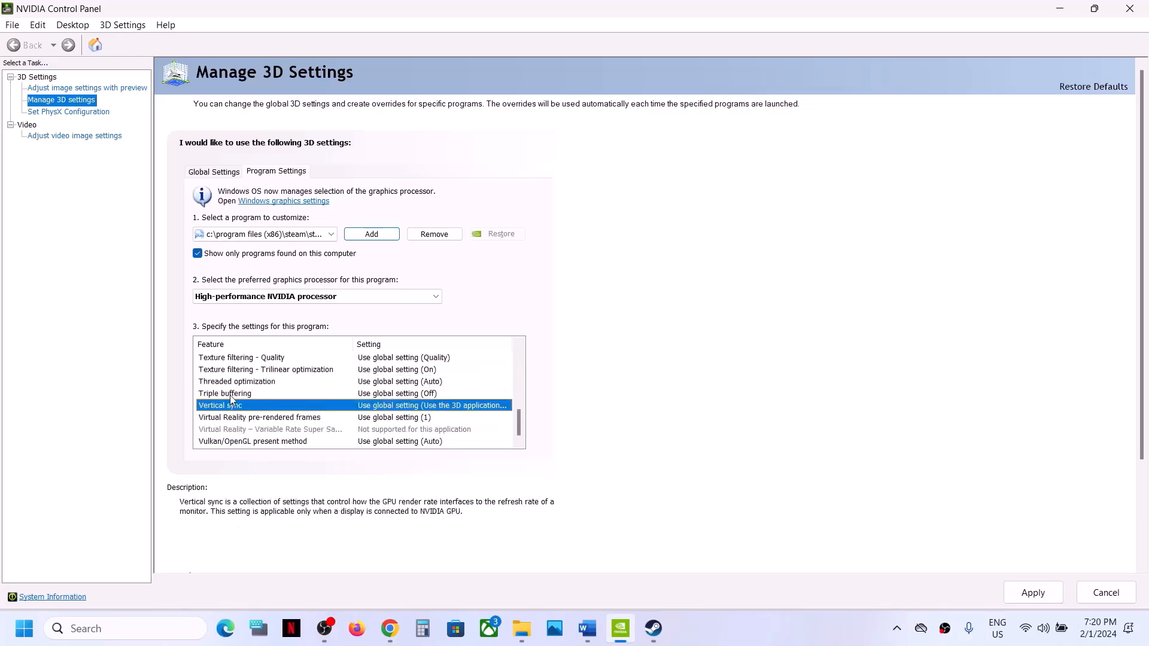
click(417, 407)
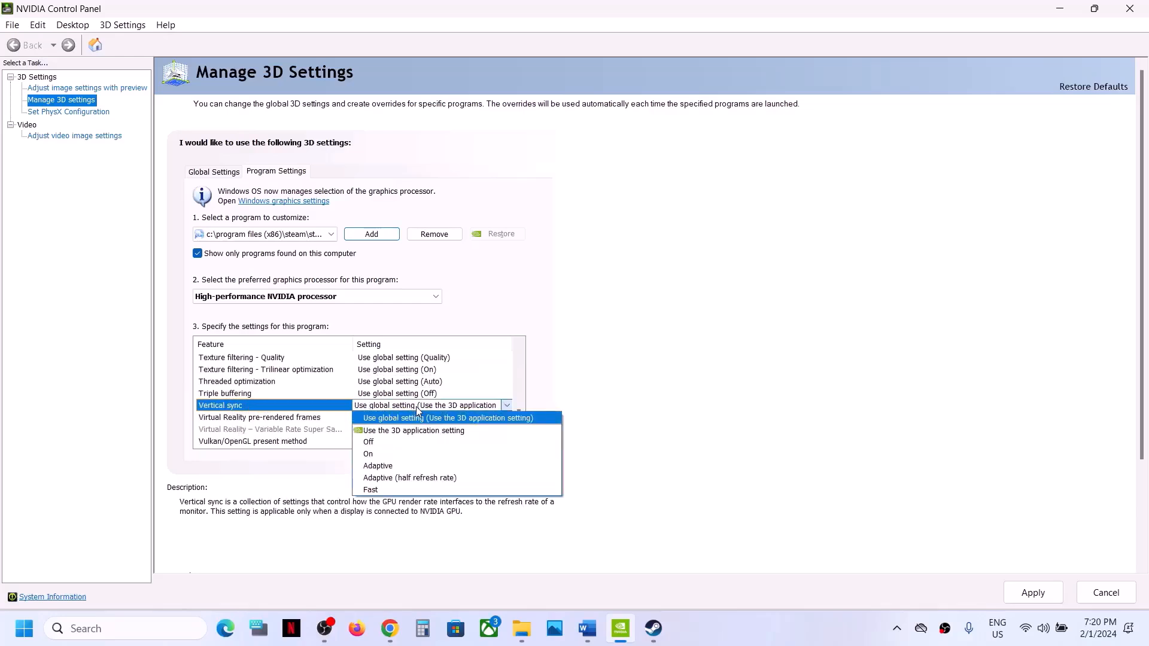
click(403, 442)
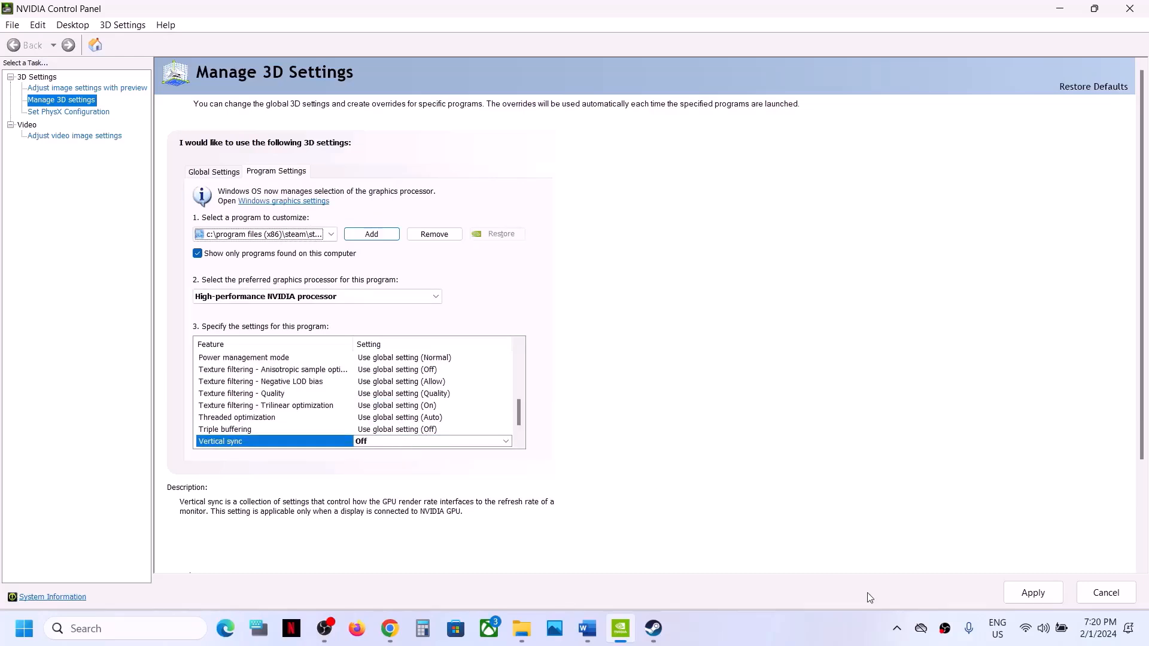
click(1019, 590)
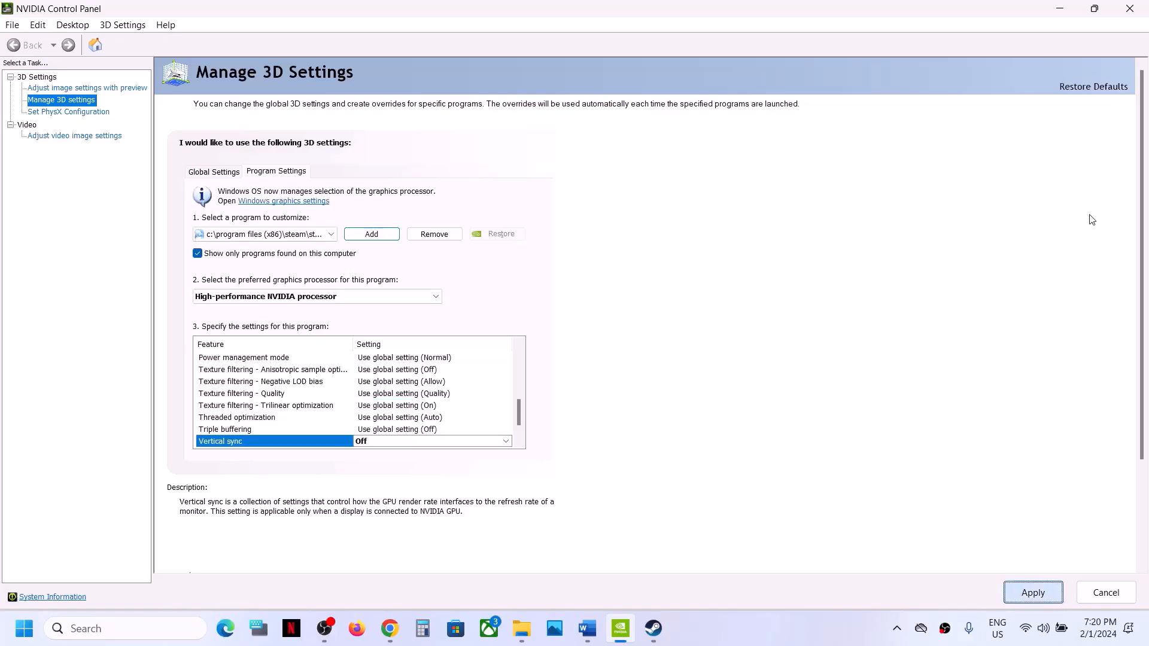
click(1130, 10)
Copy "View Advanced system settings" from the Word guide and search Windows for it to open System Properties
click(587, 628)
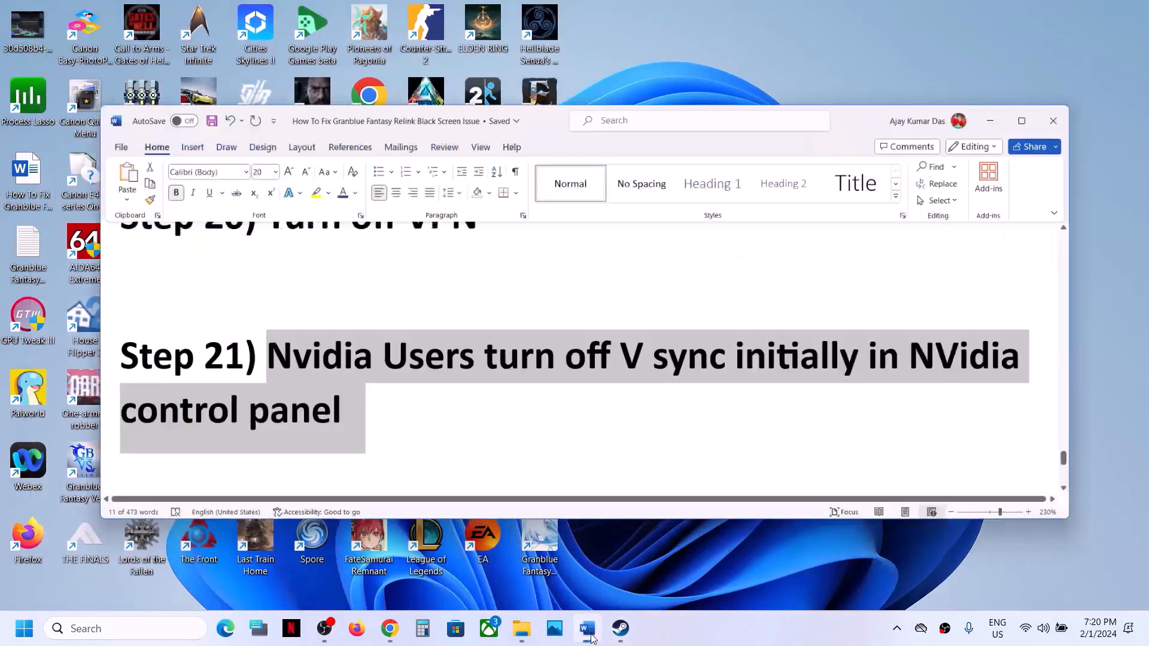
scroll(310, 436, down, 5)
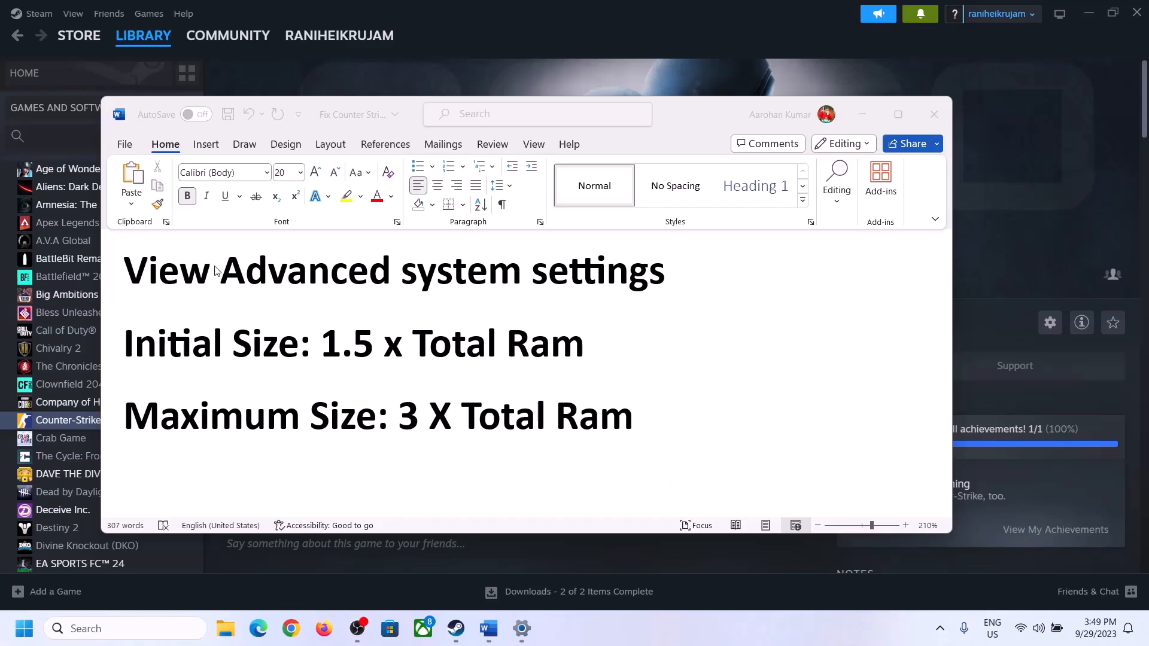
click(153, 275)
drag(137, 275, 638, 285)
key(ctrl+c)
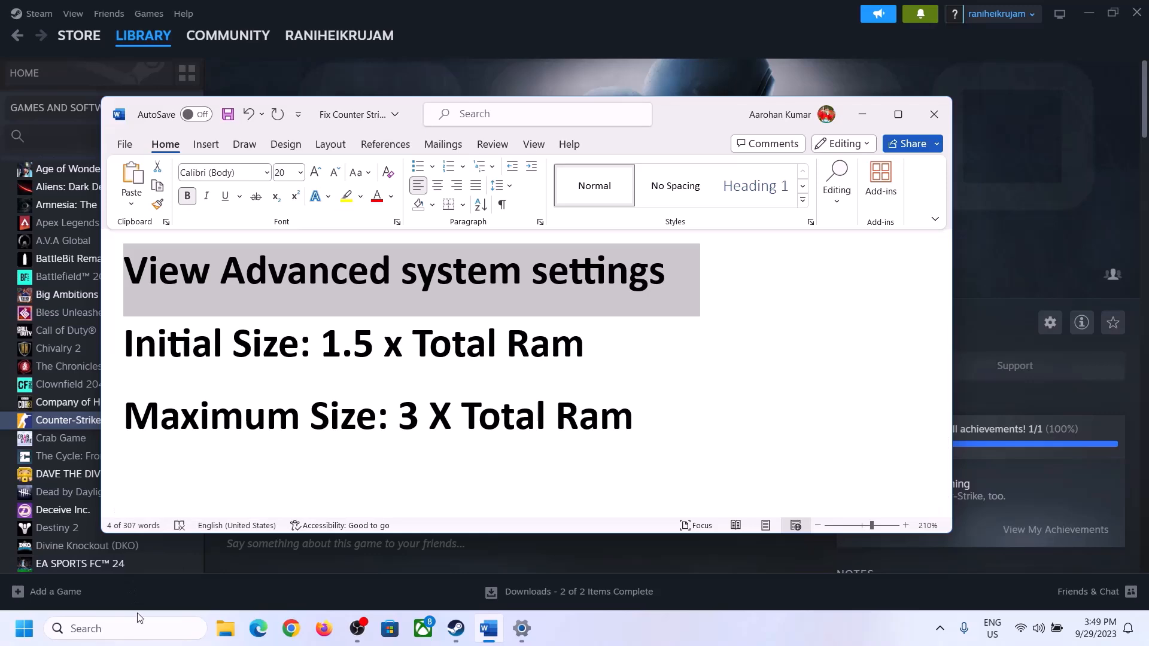
click(137, 628)
key(ctrl+v)
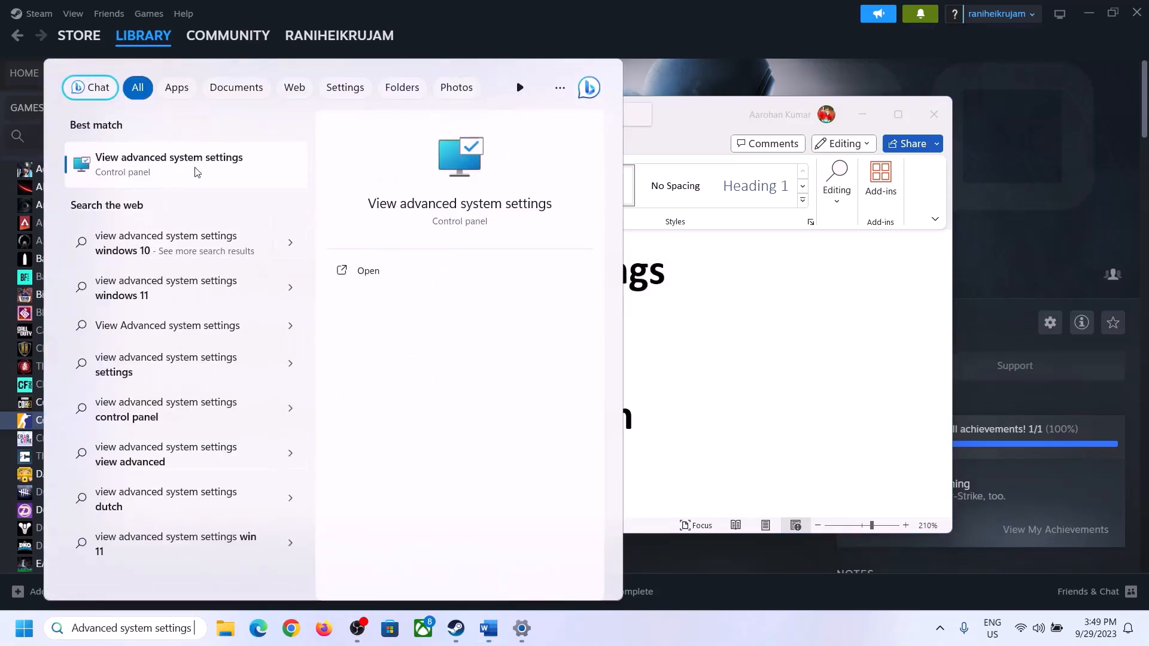
click(162, 174)
drag(238, 118, 514, 211)
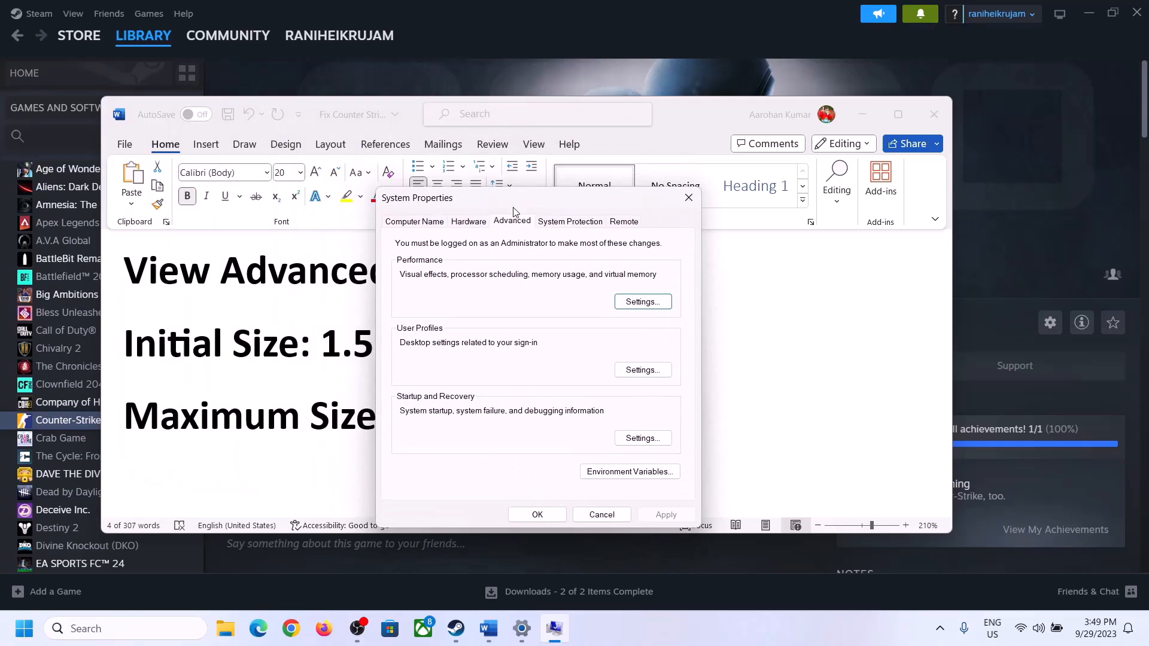
In the advanced Performance Options, open Virtual Memory, disable automatic paging file management, and choose Custom size for drive C:
click(642, 302)
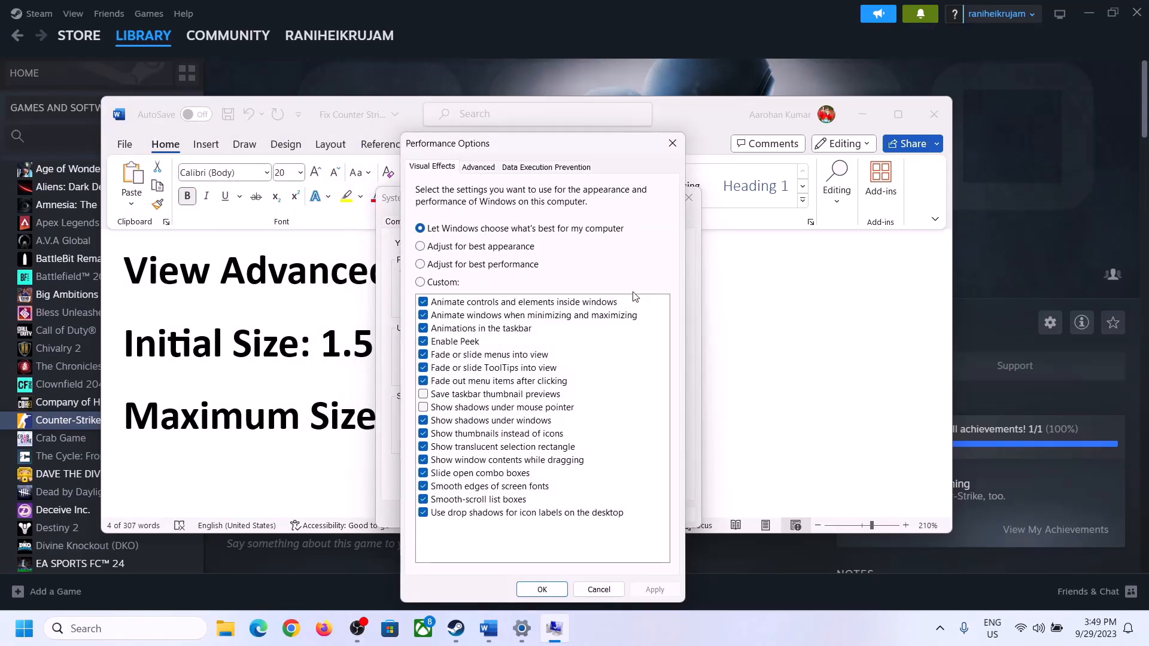
click(479, 168)
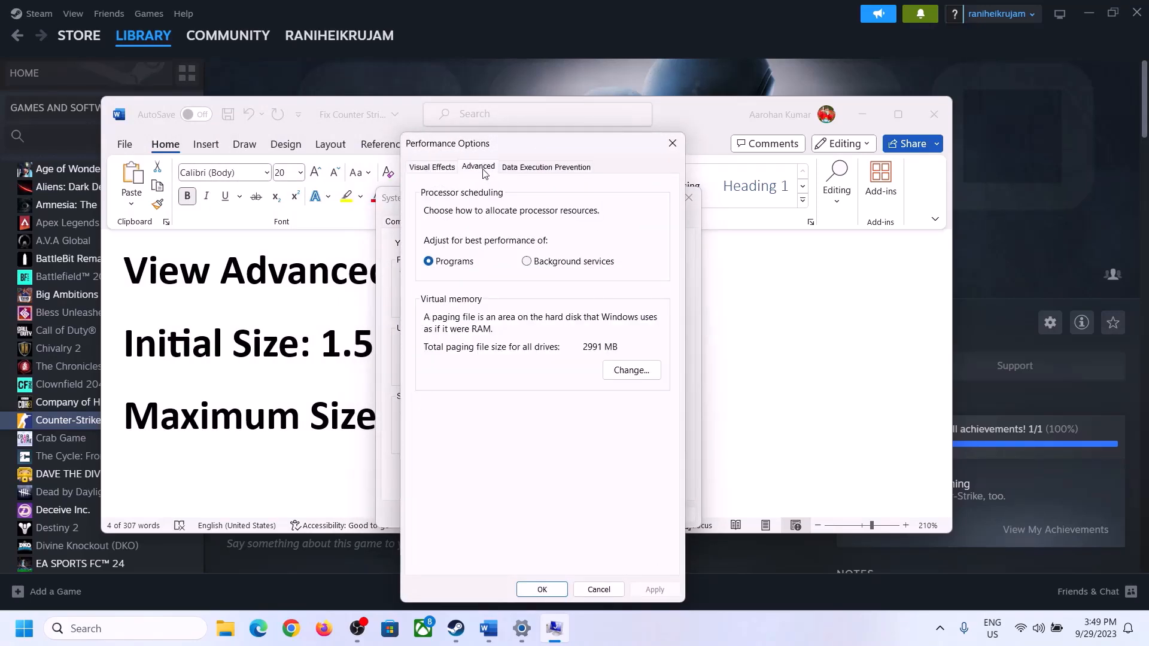
click(636, 370)
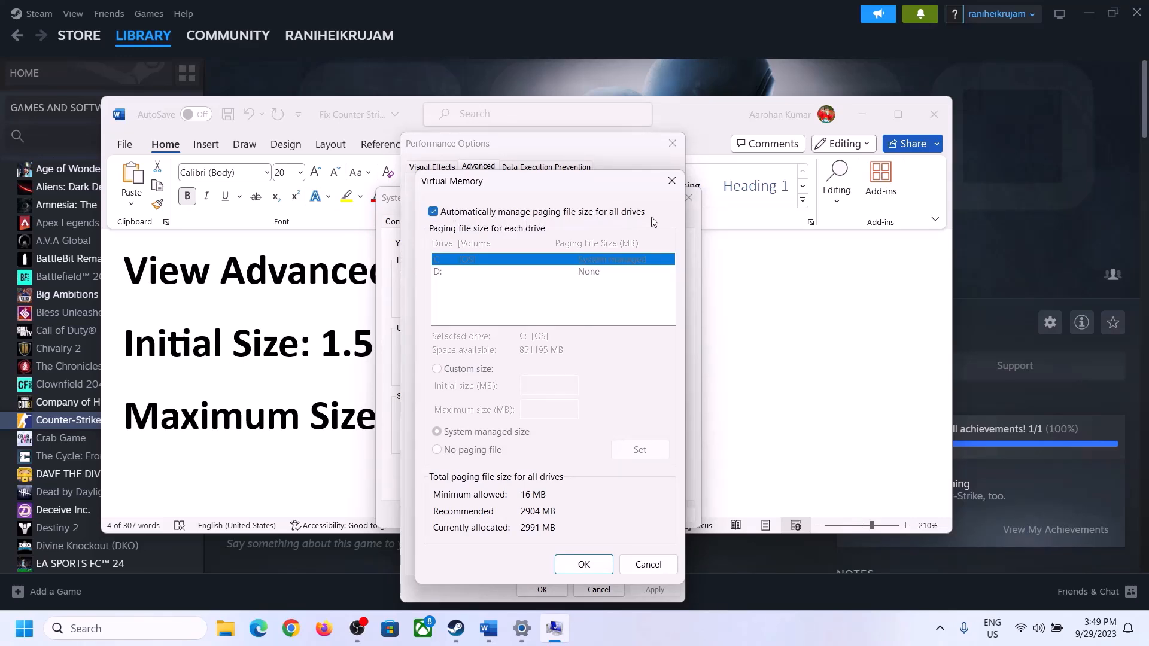
click(433, 212)
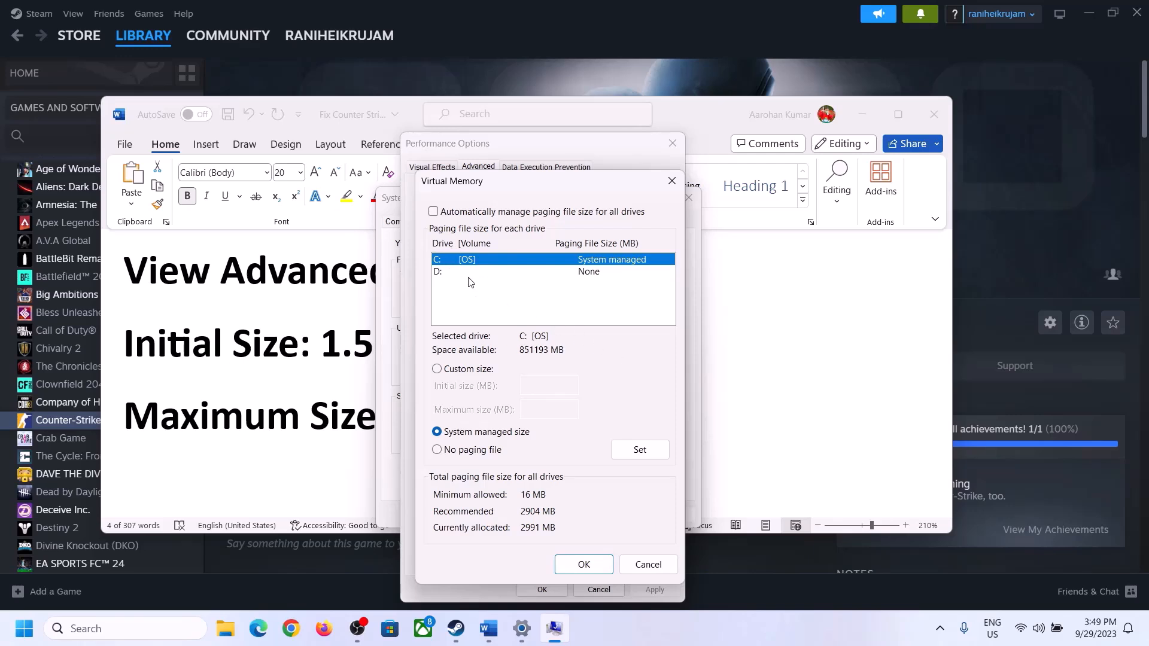
click(438, 370)
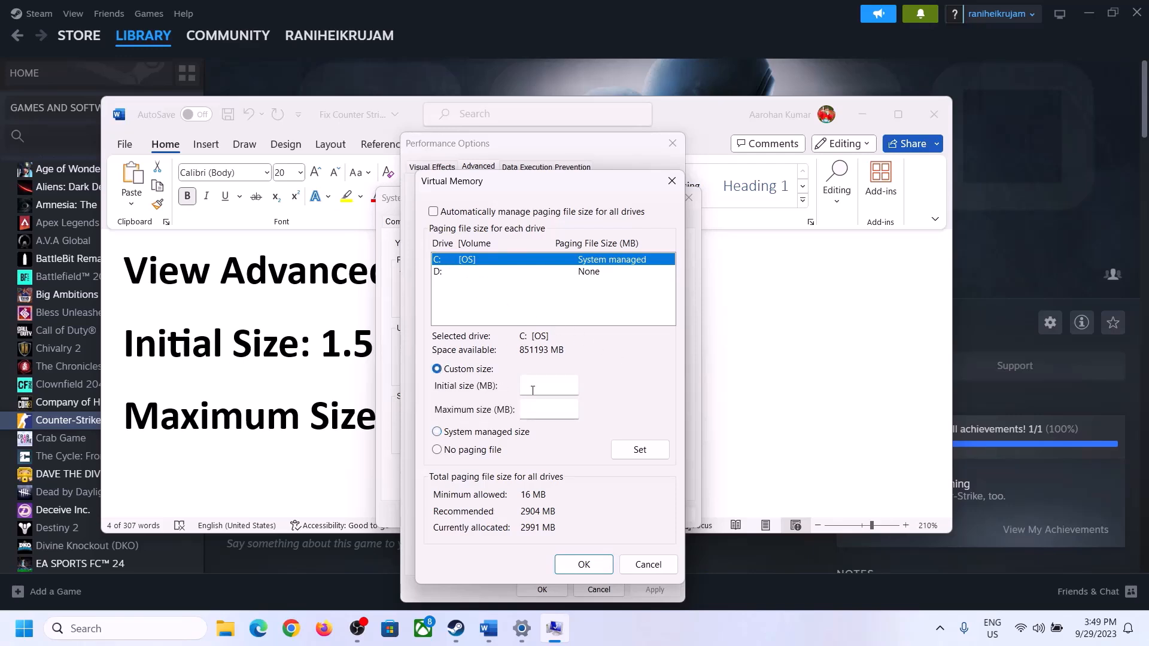
Highlight the guide's initial size formula, "1.5 x Total Ram", and check the installed RAM on the System About page in Settings
click(309, 352)
drag(322, 346, 532, 358)
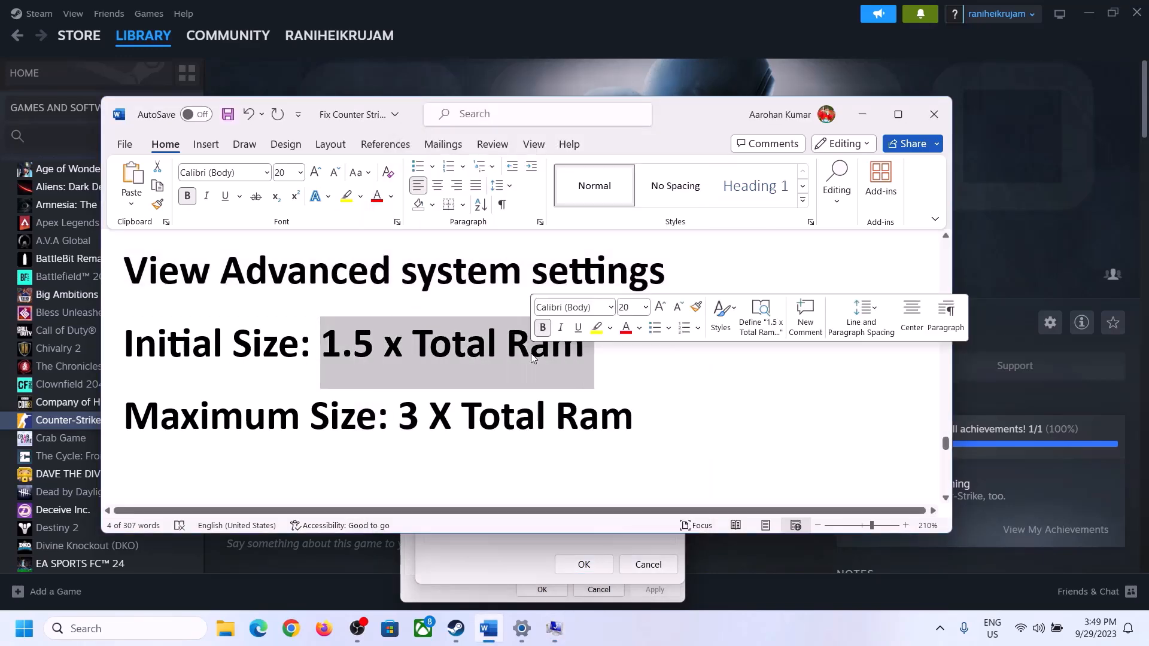
click(523, 630)
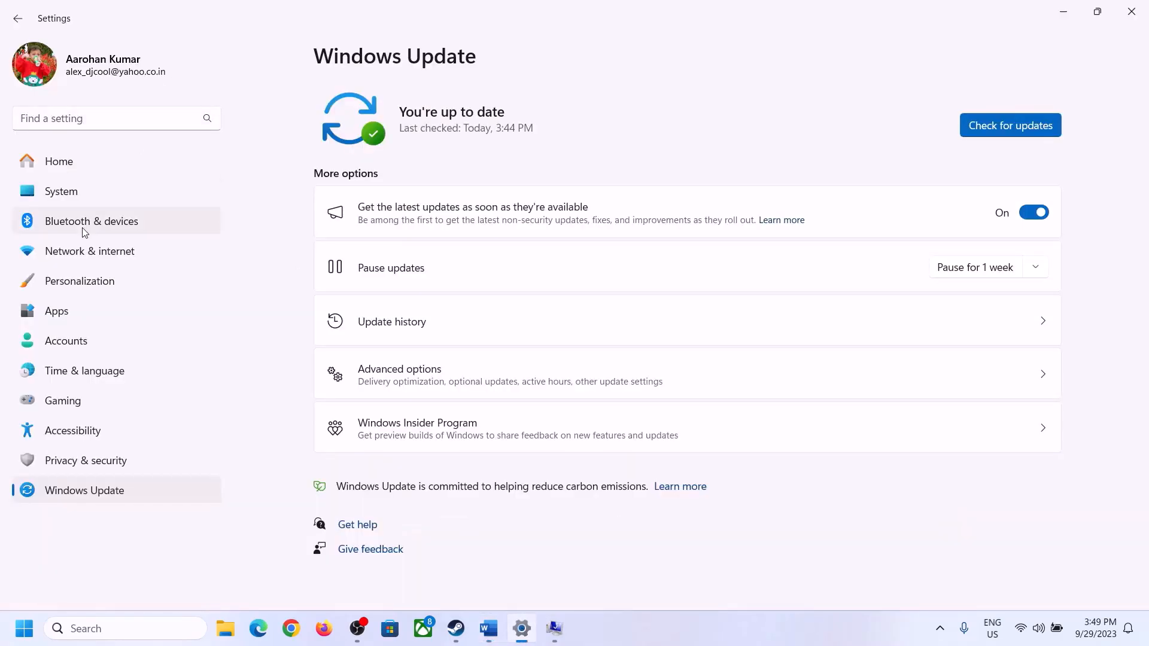
click(53, 195)
scroll(417, 410, down, 10)
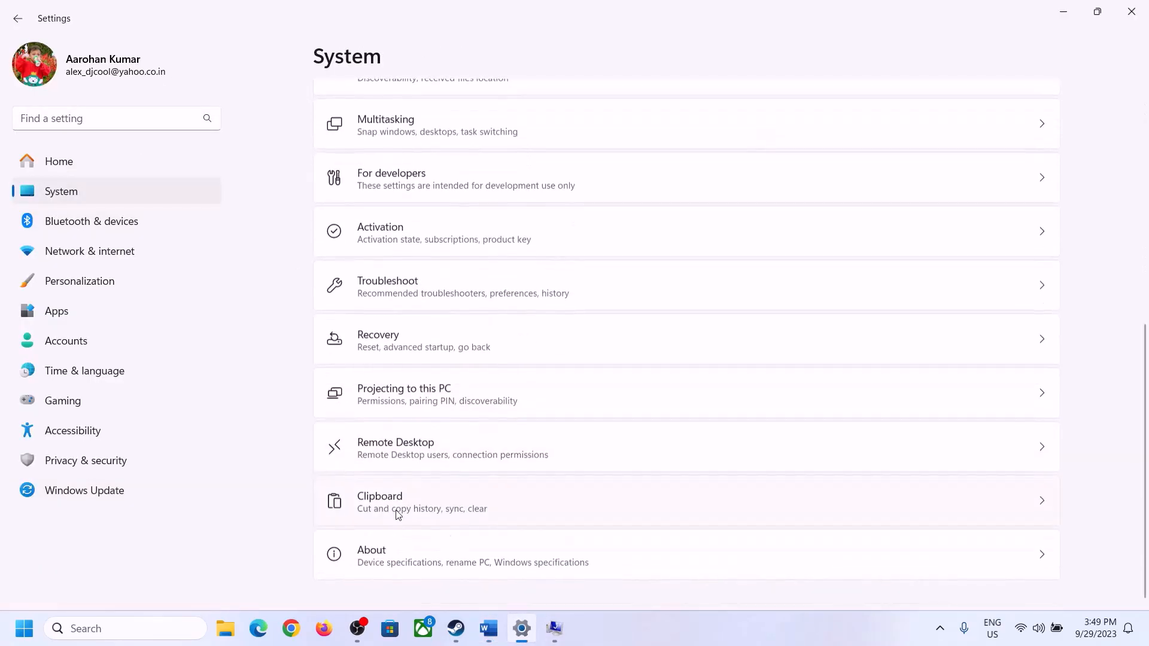
click(378, 567)
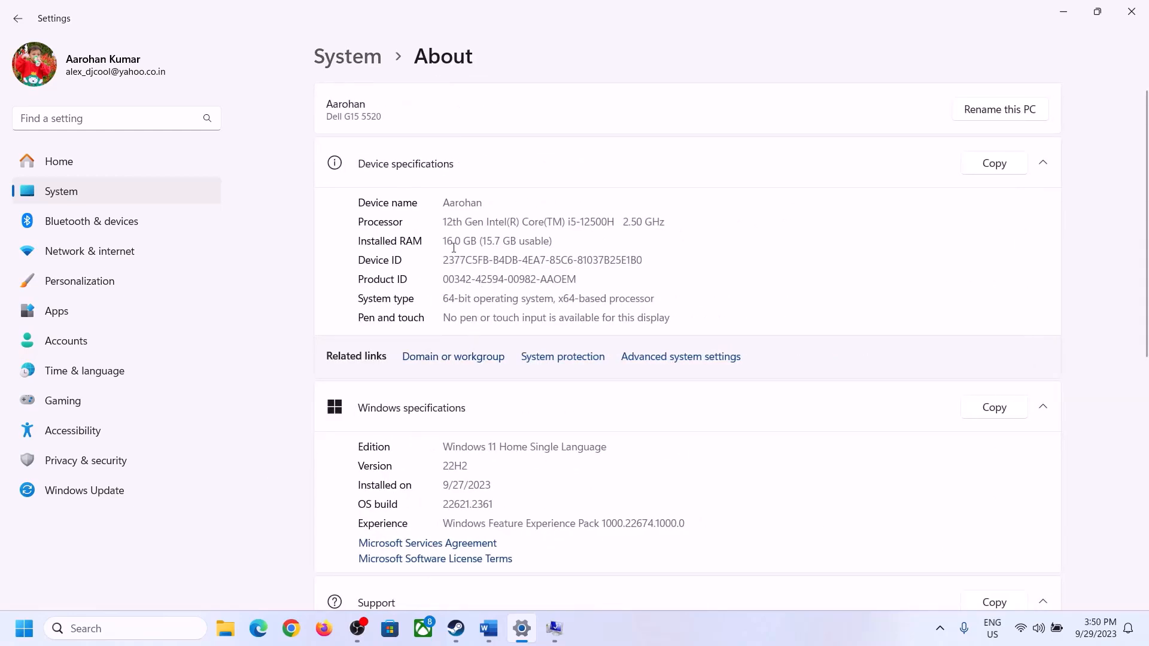
drag(451, 240, 438, 244)
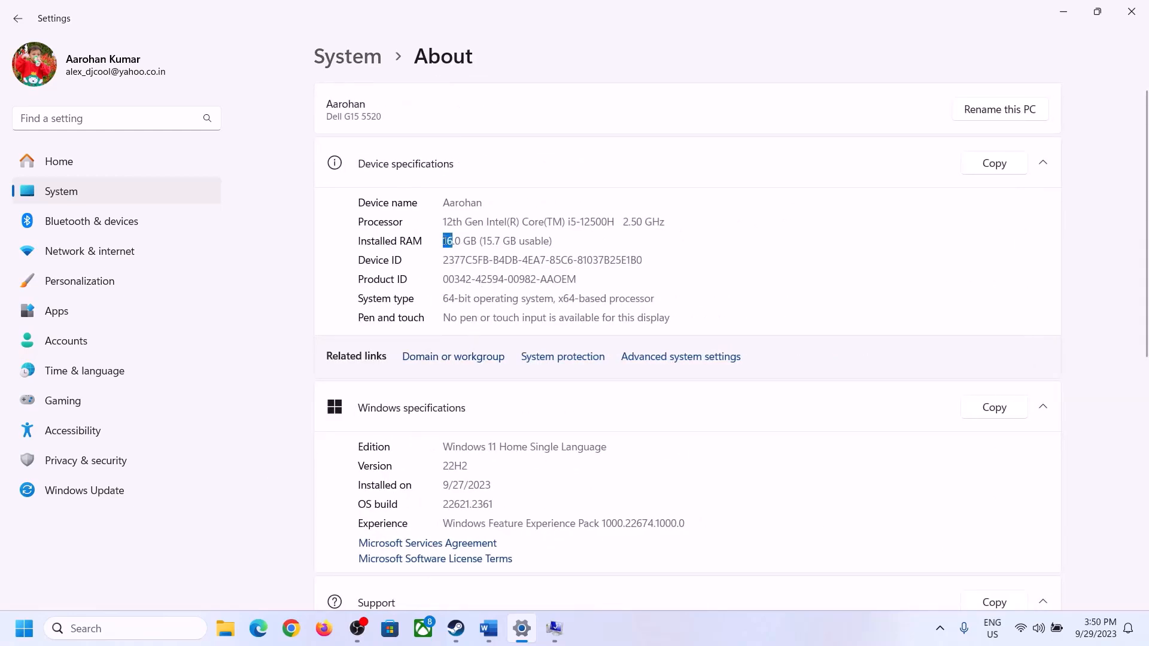
click(452, 240)
drag(454, 235, 437, 235)
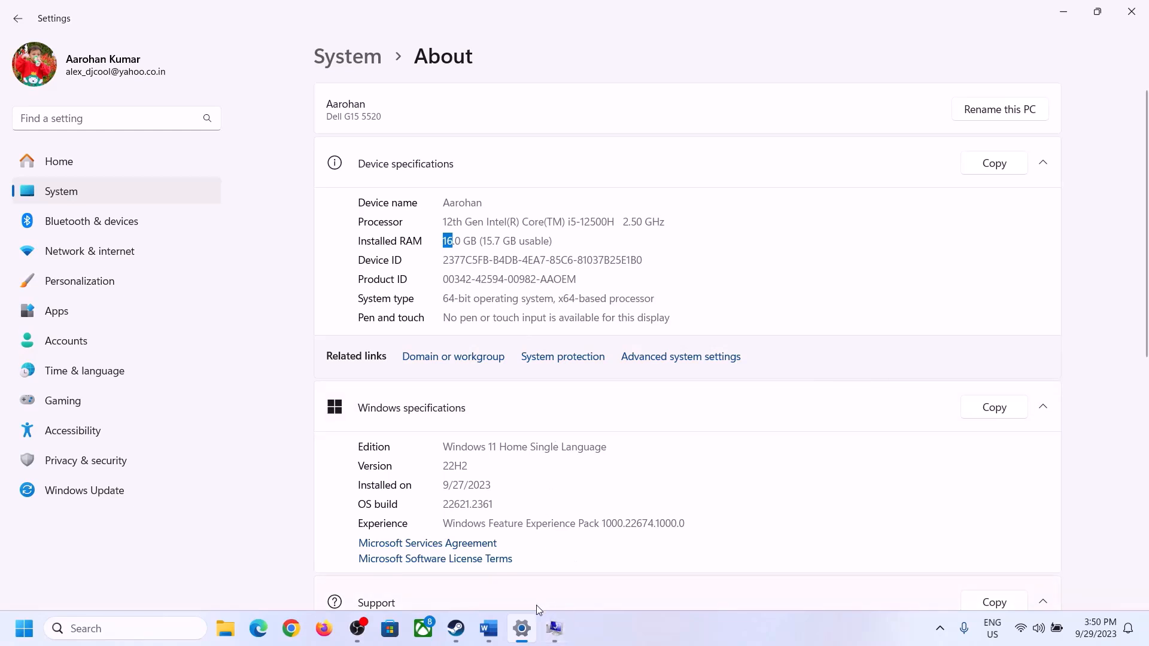
Bring back the Virtual Memory dialog, then open Calculator and place it beside the dialog
click(554, 628)
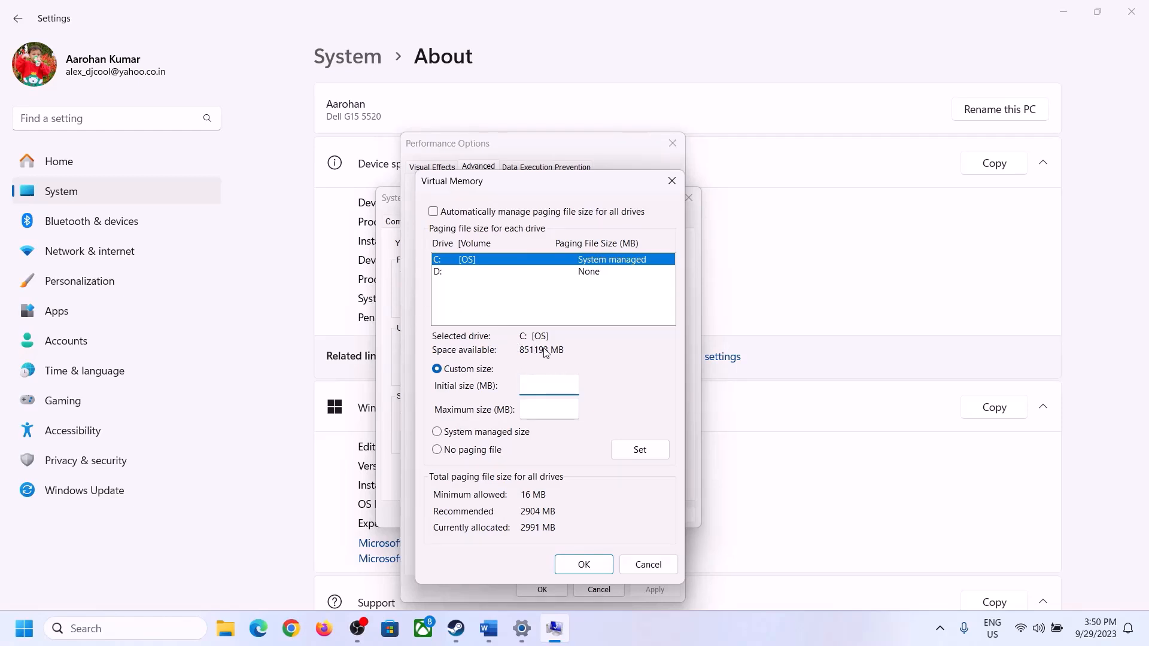
mouse_move(521, 628)
click(517, 552)
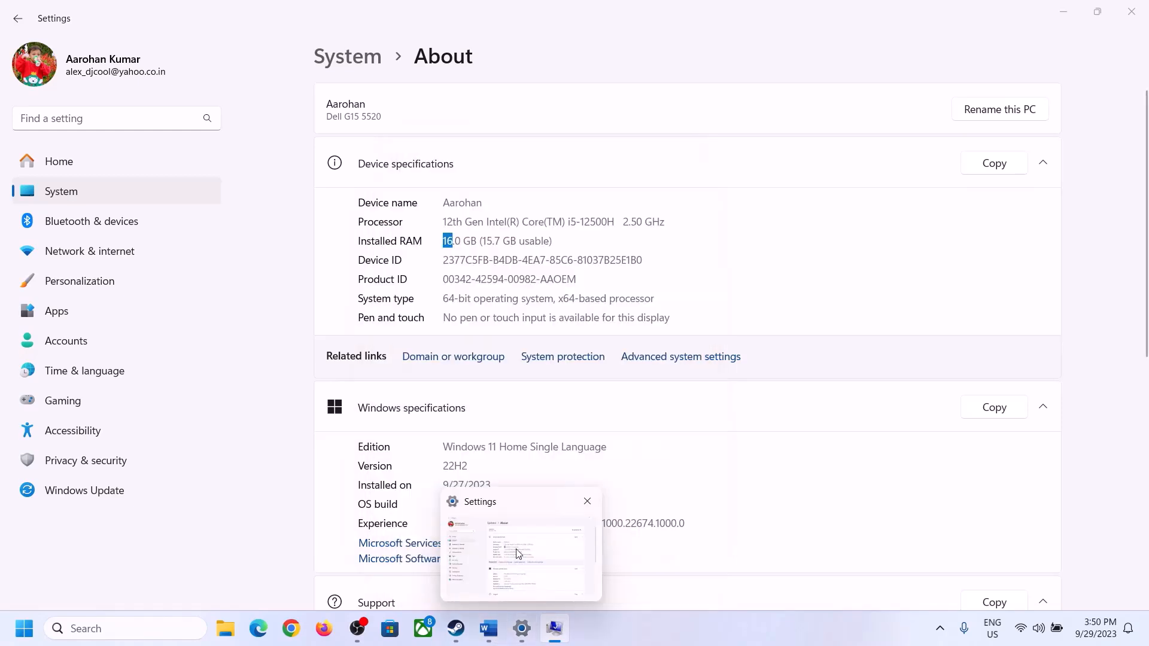
key(super+r)
text(calc)
click(113, 578)
drag(144, 22, 839, 198)
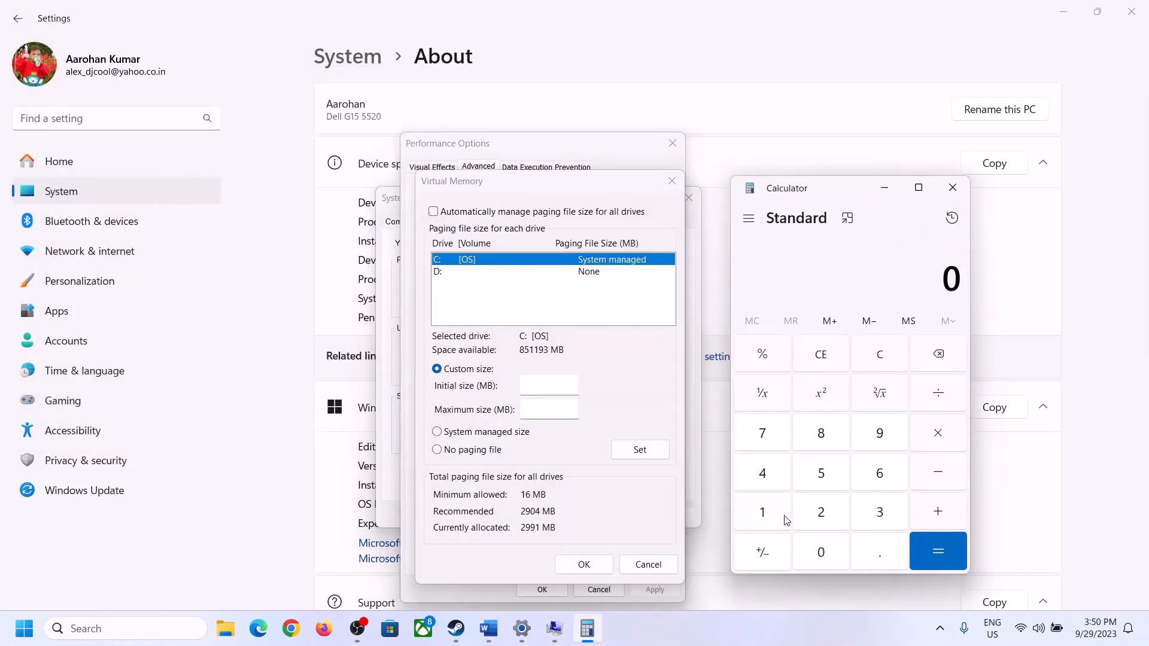
Recheck the guide's formula and convert 16 GB of RAM to megabytes in Calculator by computing 16 × 1024
click(412, 533)
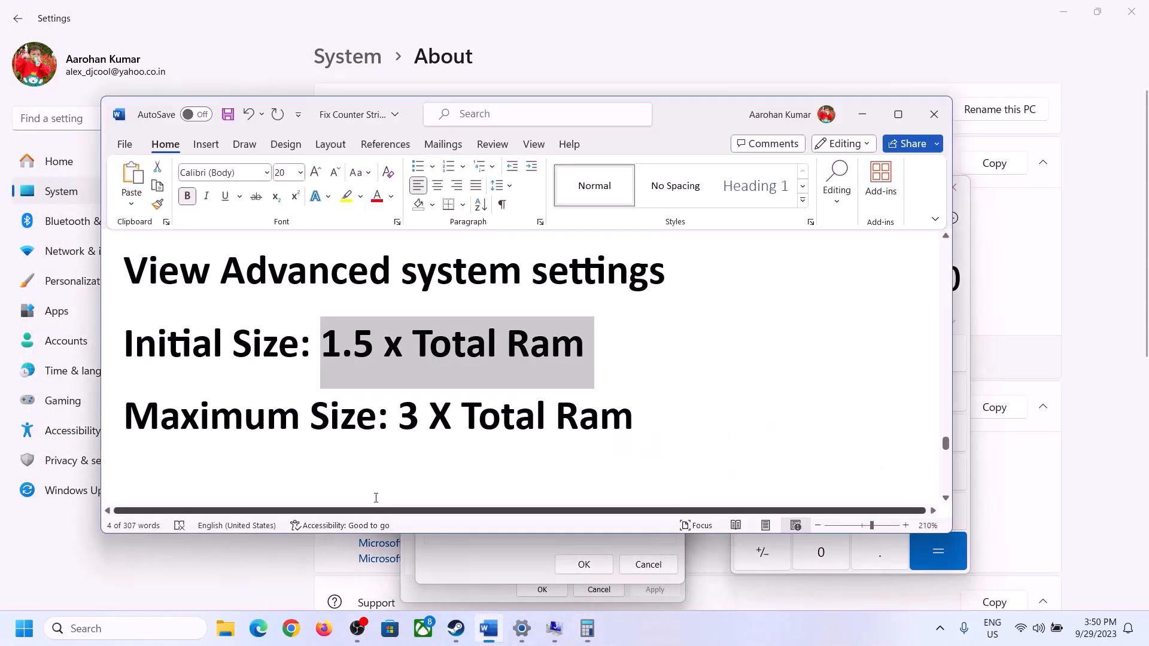
click(587, 628)
click(763, 512)
click(876, 479)
click(883, 366)
click(771, 513)
click(862, 478)
click(926, 446)
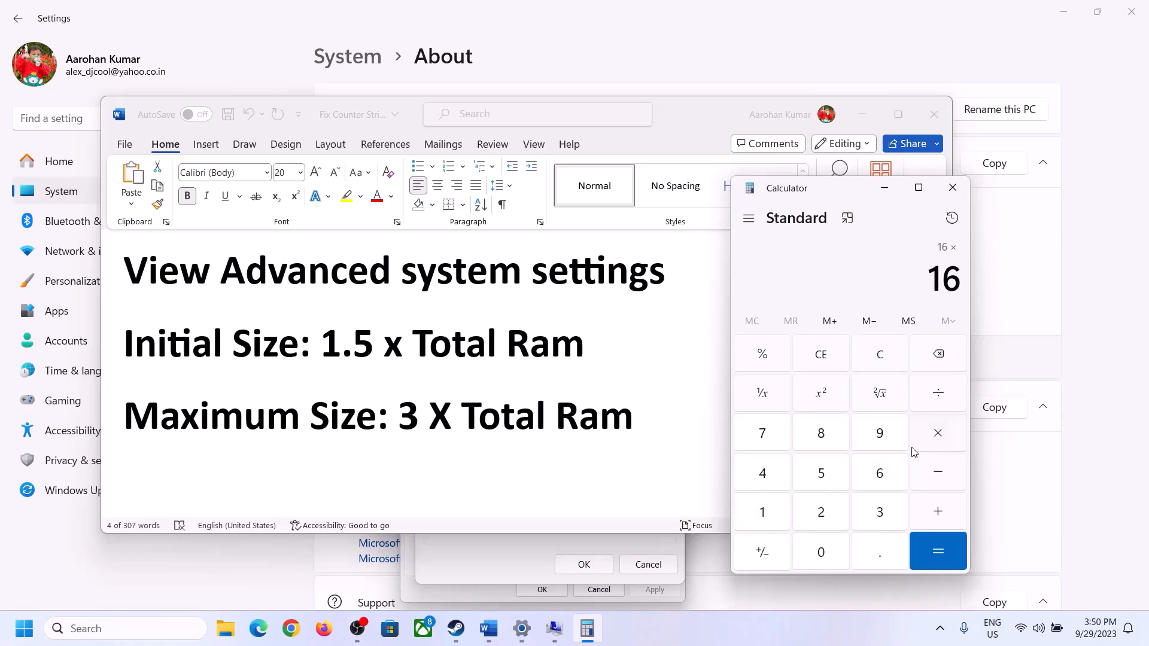
click(757, 519)
click(822, 556)
click(806, 507)
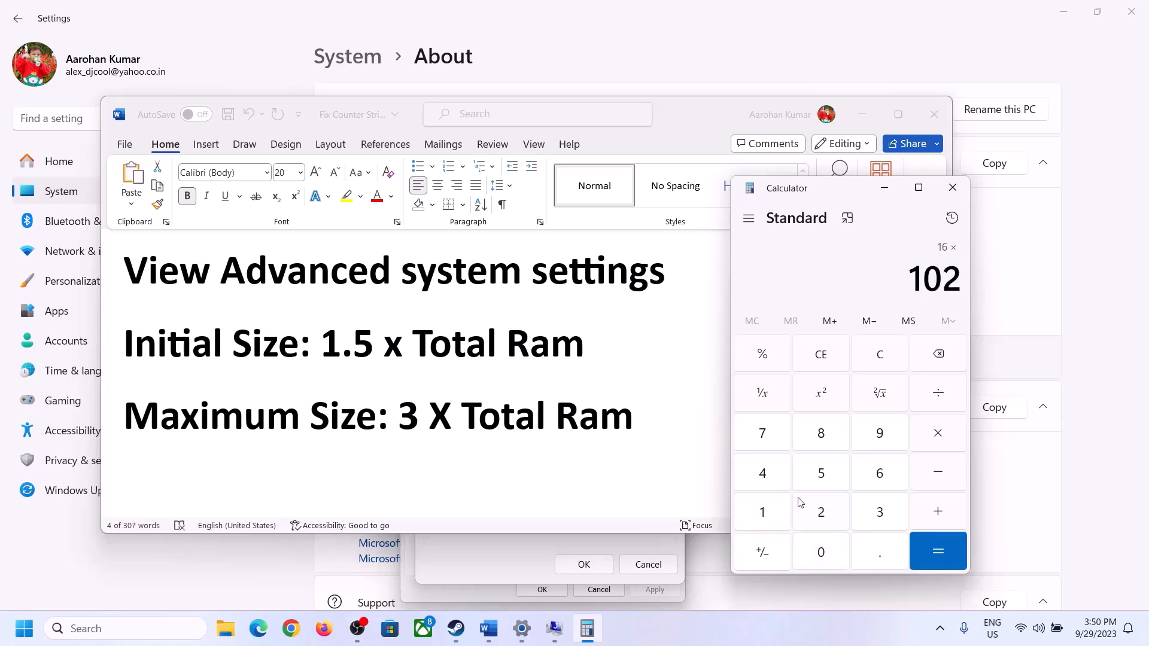
click(772, 485)
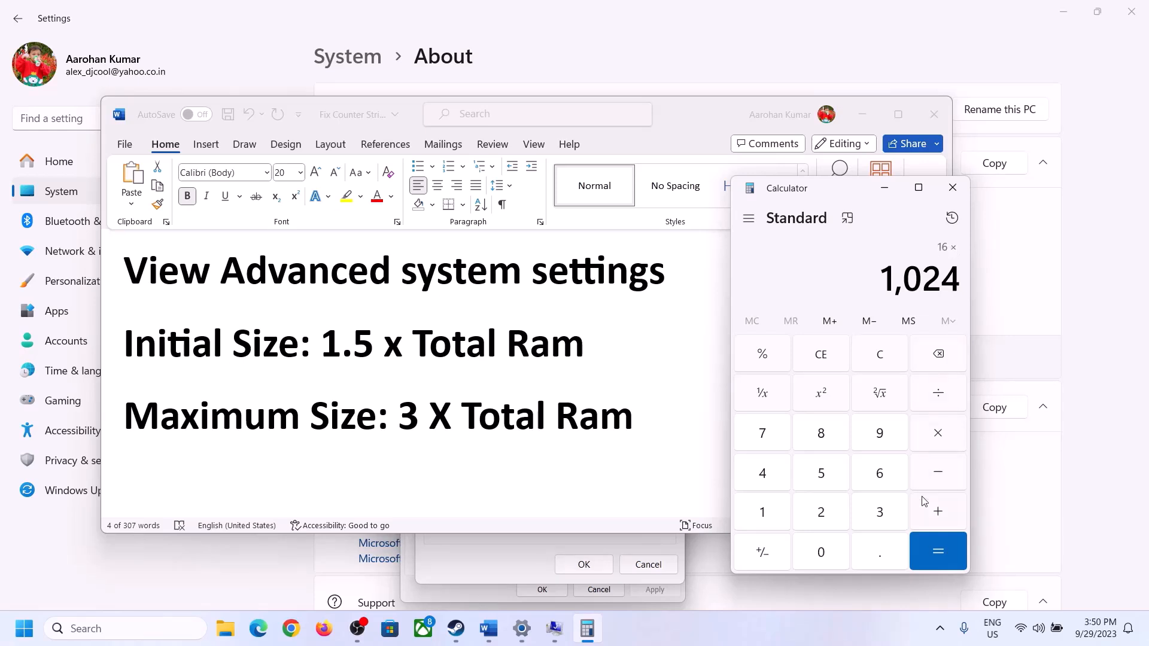
click(937, 553)
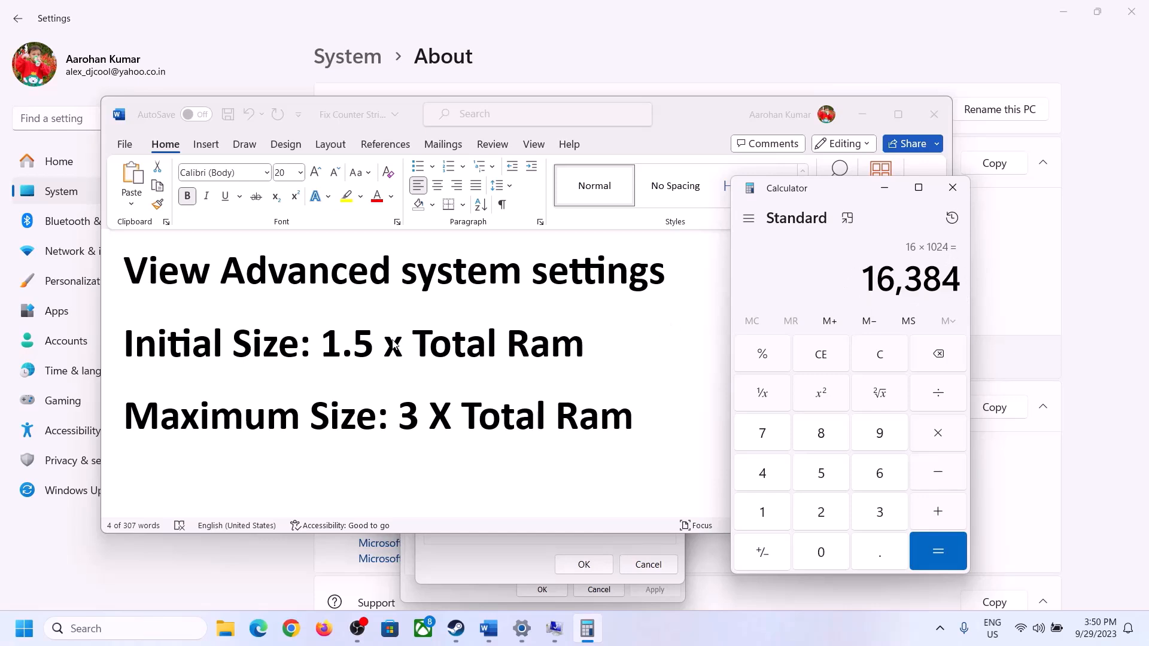
Multiply the RAM in megabytes by 1.5 to calculate the initial paging file size
click(938, 435)
click(763, 512)
click(878, 551)
click(828, 479)
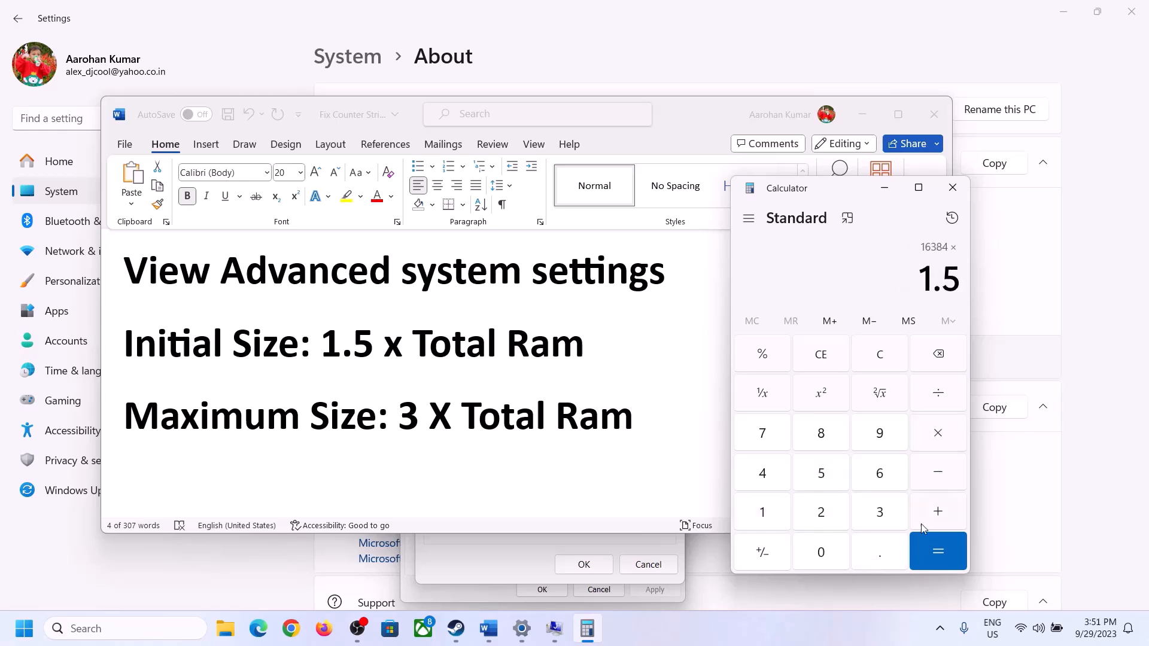
click(938, 551)
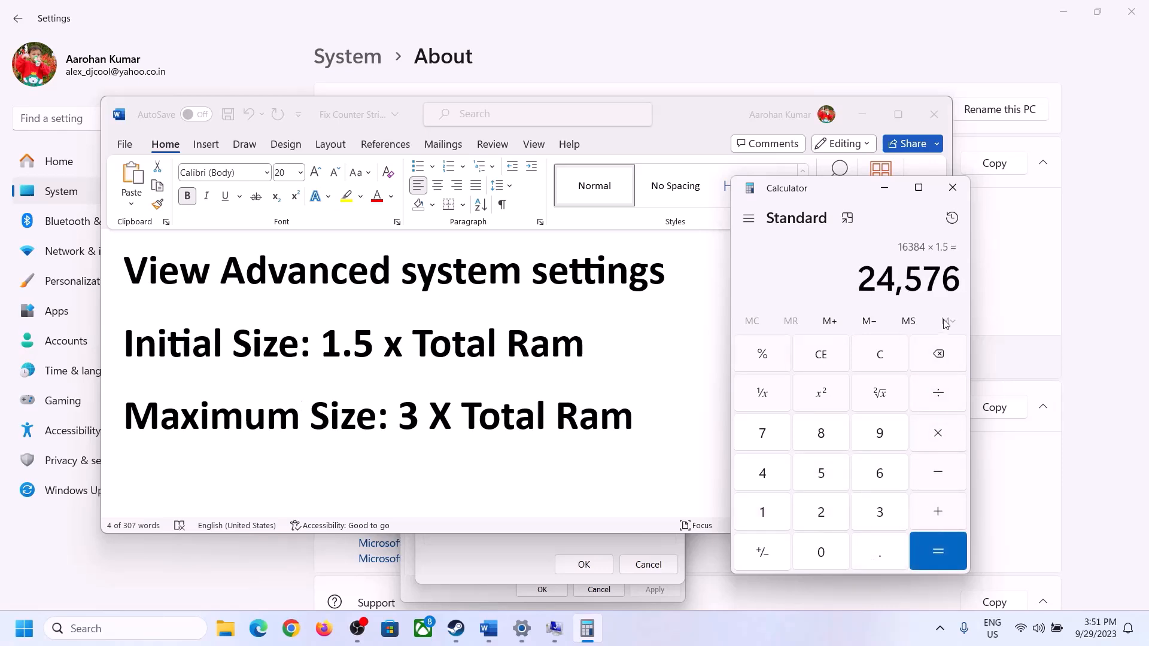
Set the custom initial paging file size for drive C: to 24576 MB
click(521, 547)
click(540, 378)
text(24576)
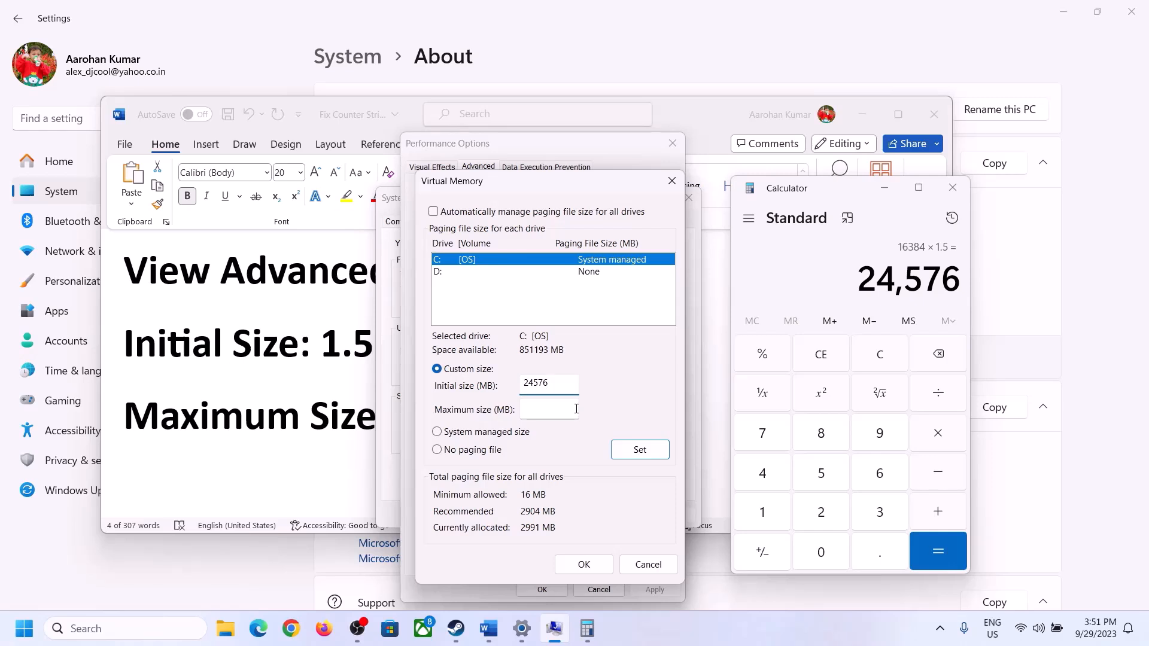
Check the guide's formula for the maximum paging file size and clear the previous result in Calculator
click(575, 409)
click(338, 421)
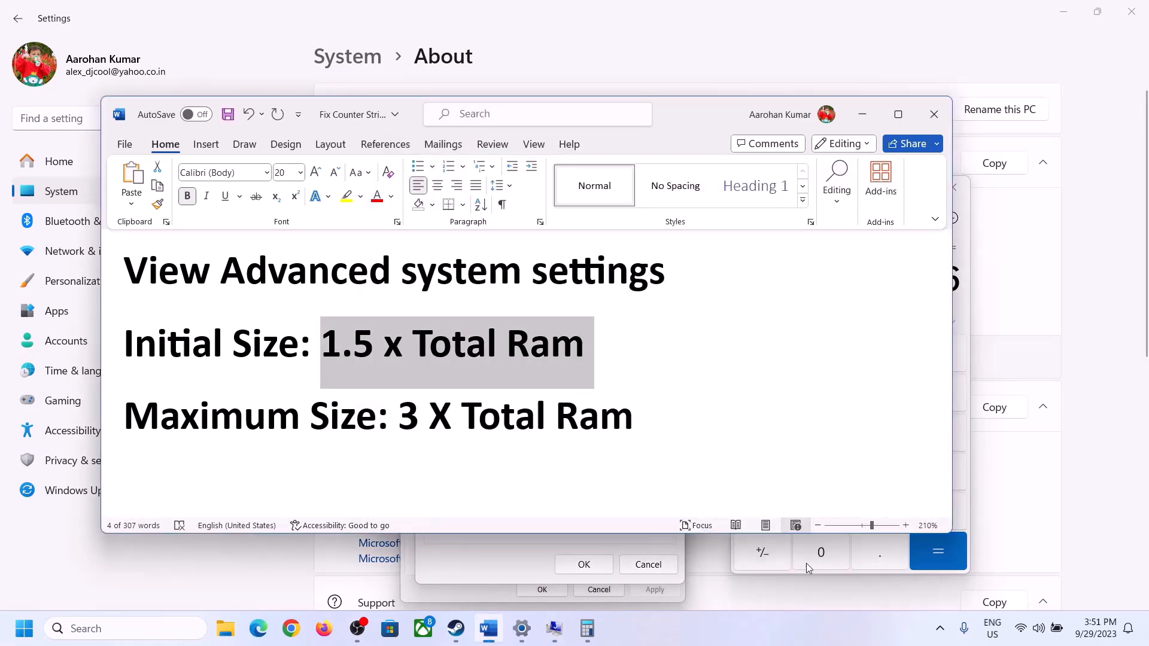
click(964, 310)
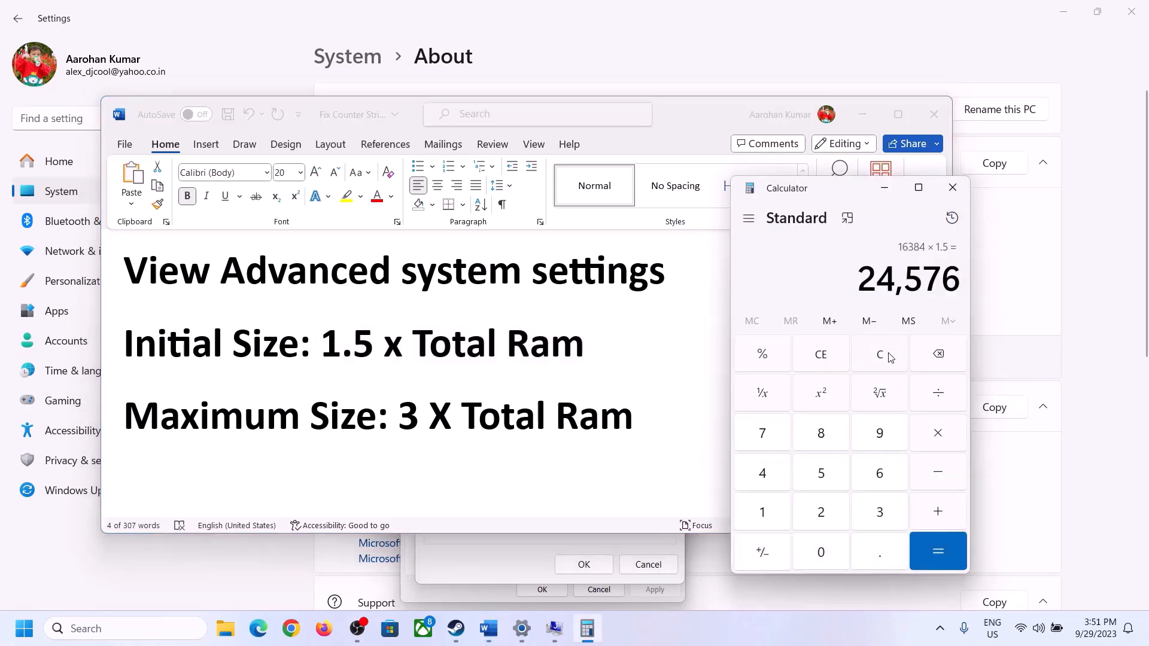
click(880, 354)
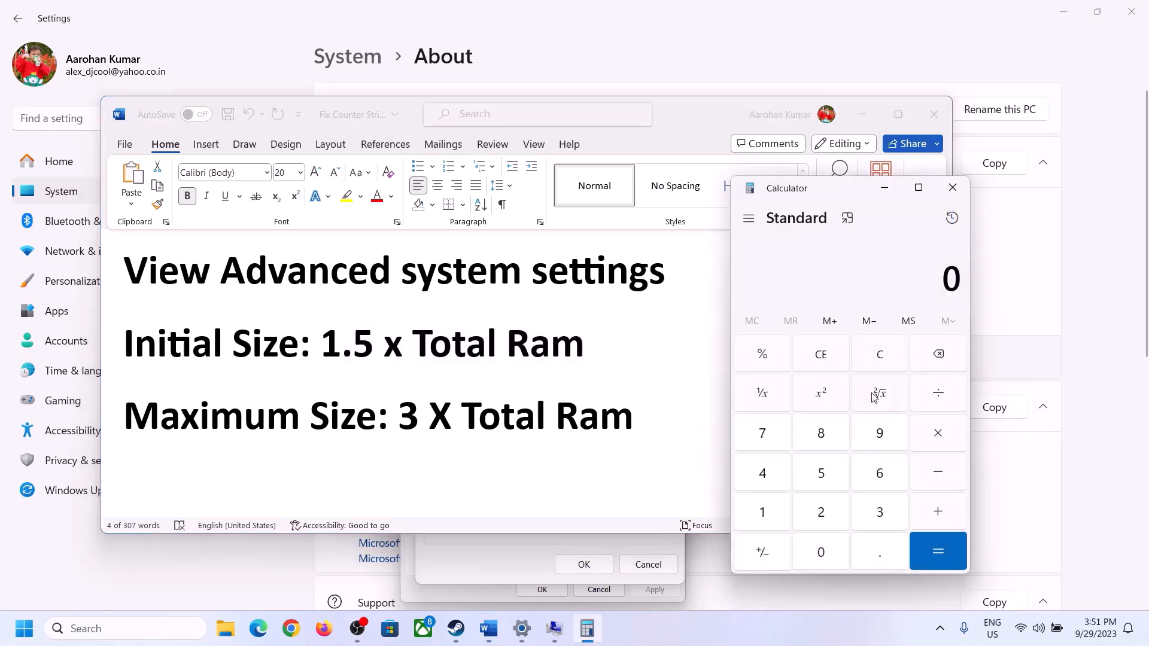
Recheck the installed RAM in the device specifications and convert 16 GB to megabytes in Calculator by computing 16 × 1024
click(521, 628)
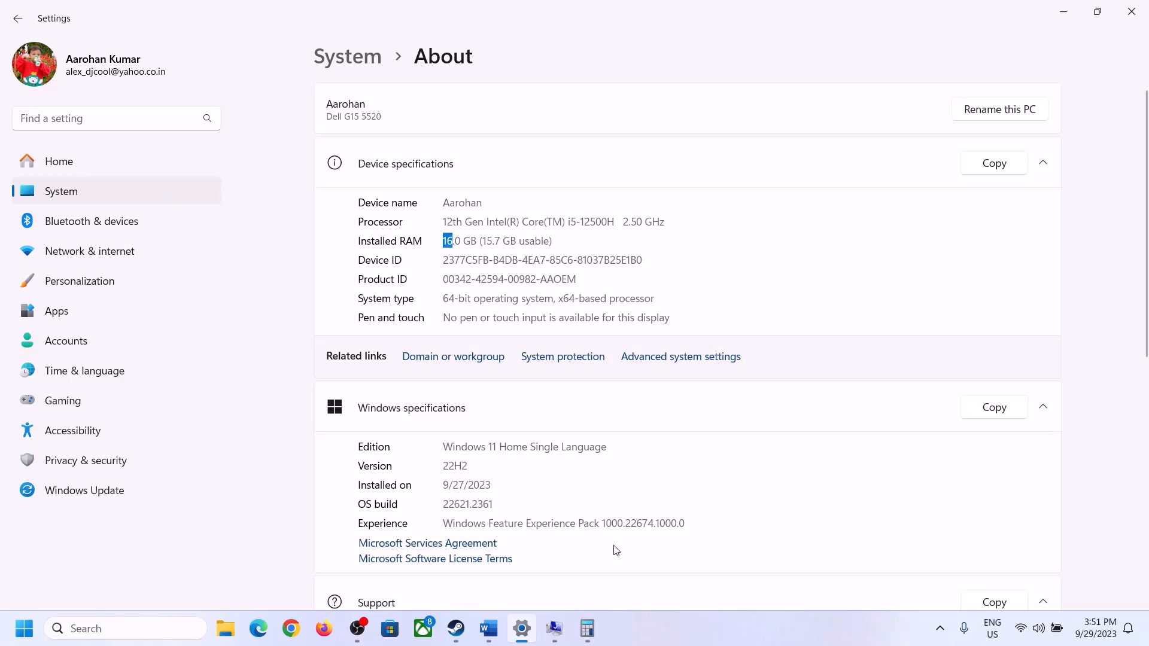
click(589, 631)
click(770, 510)
click(877, 473)
click(933, 434)
click(770, 506)
click(812, 547)
click(822, 510)
click(764, 473)
click(930, 562)
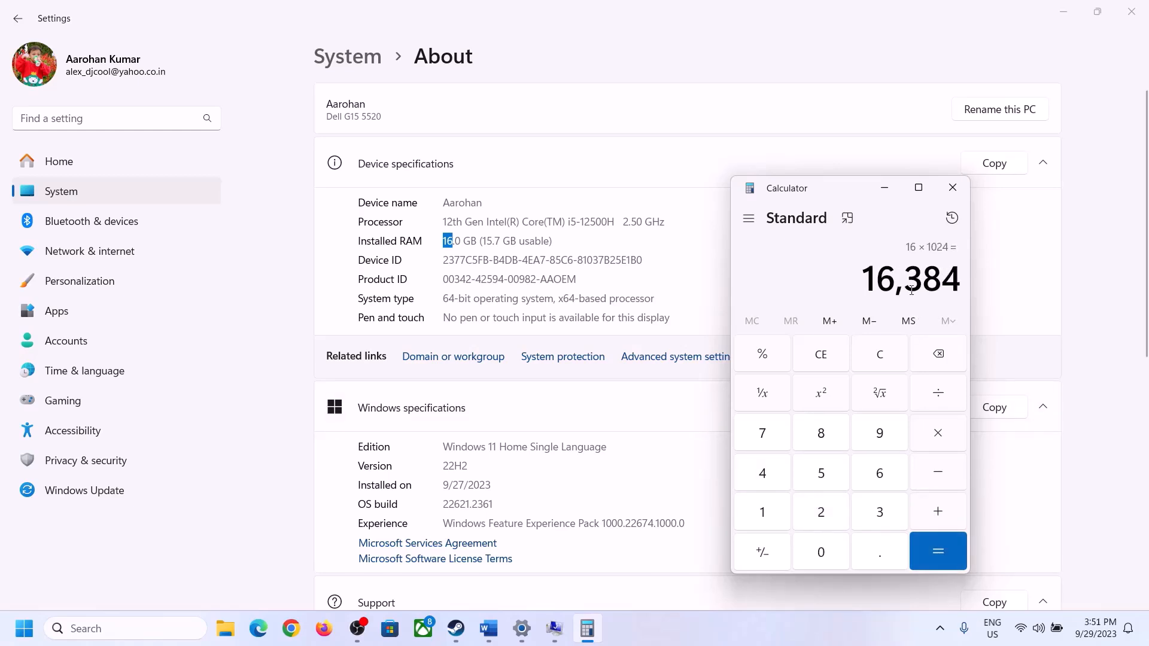
Following the guide's maximum size formula, multiply the RAM in megabytes by 3 in Calculator
click(489, 629)
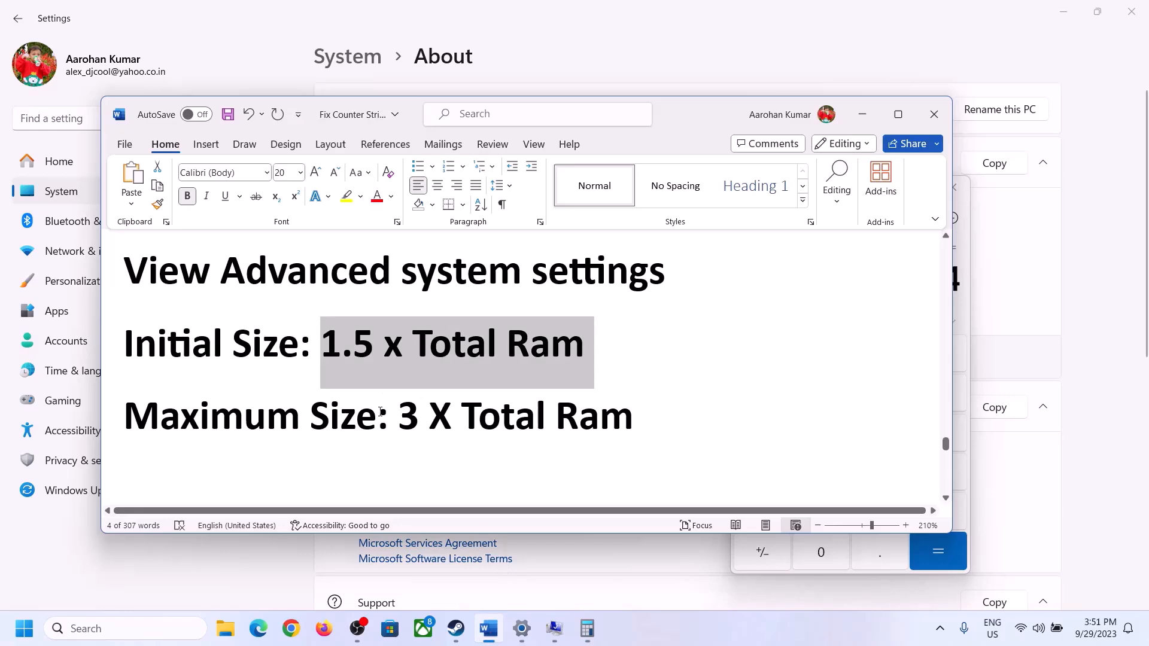
click(594, 627)
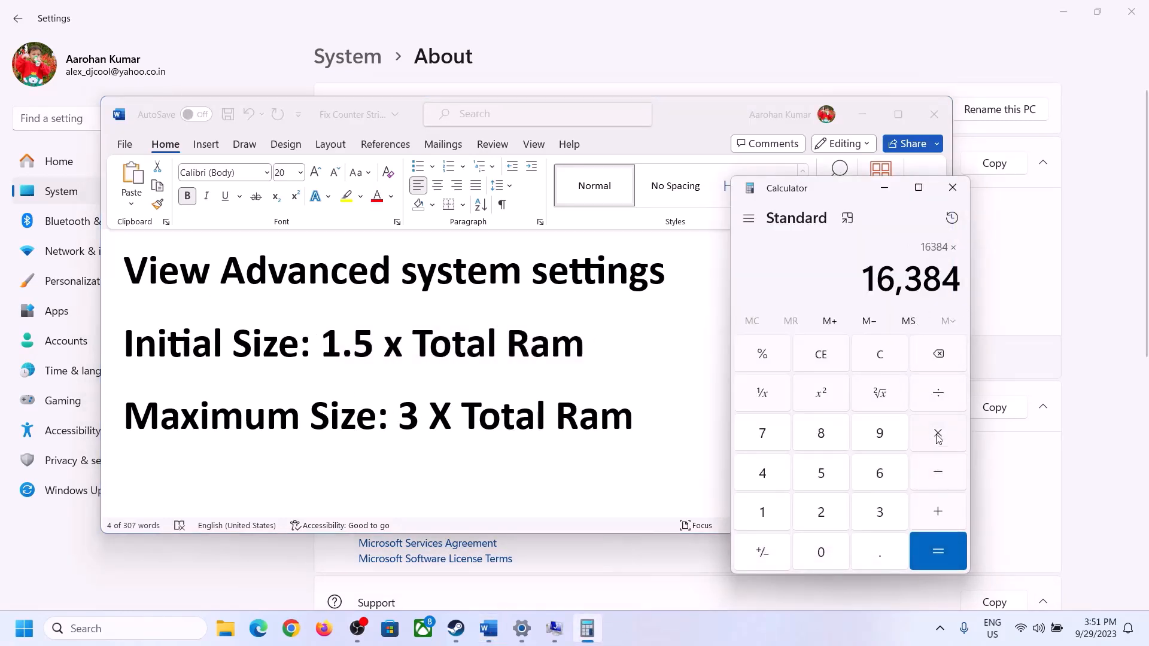
click(879, 512)
click(947, 548)
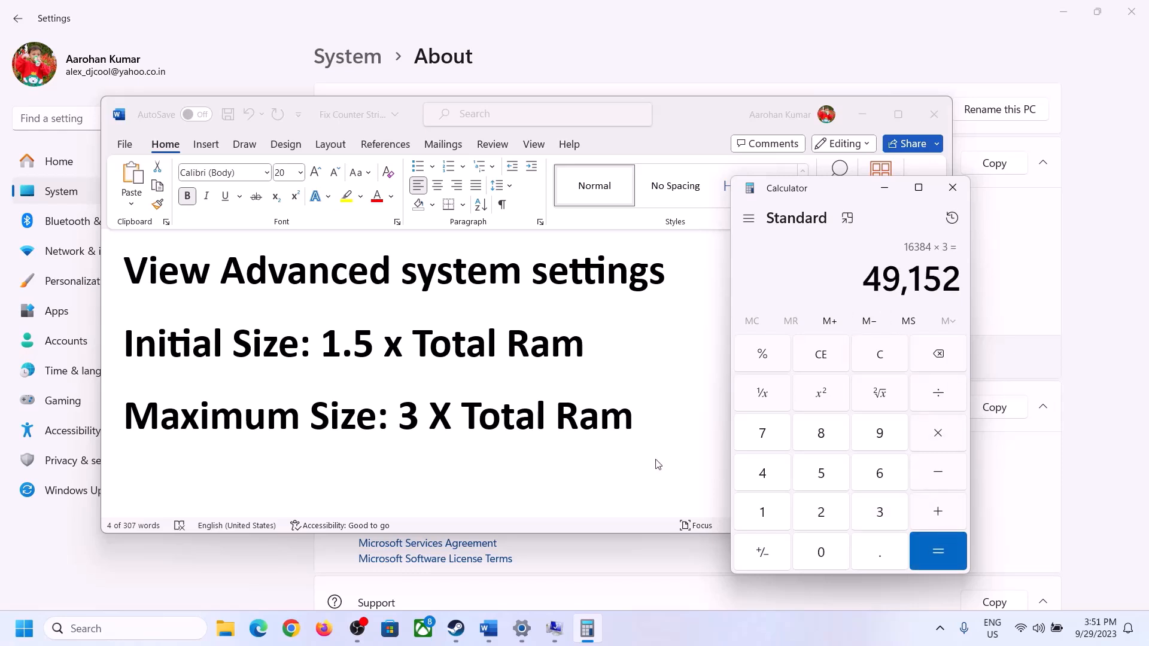
Set the maximum paging file size for drive C: to 49152 MB and apply the custom size in the Virtual Memory dialog
click(554, 632)
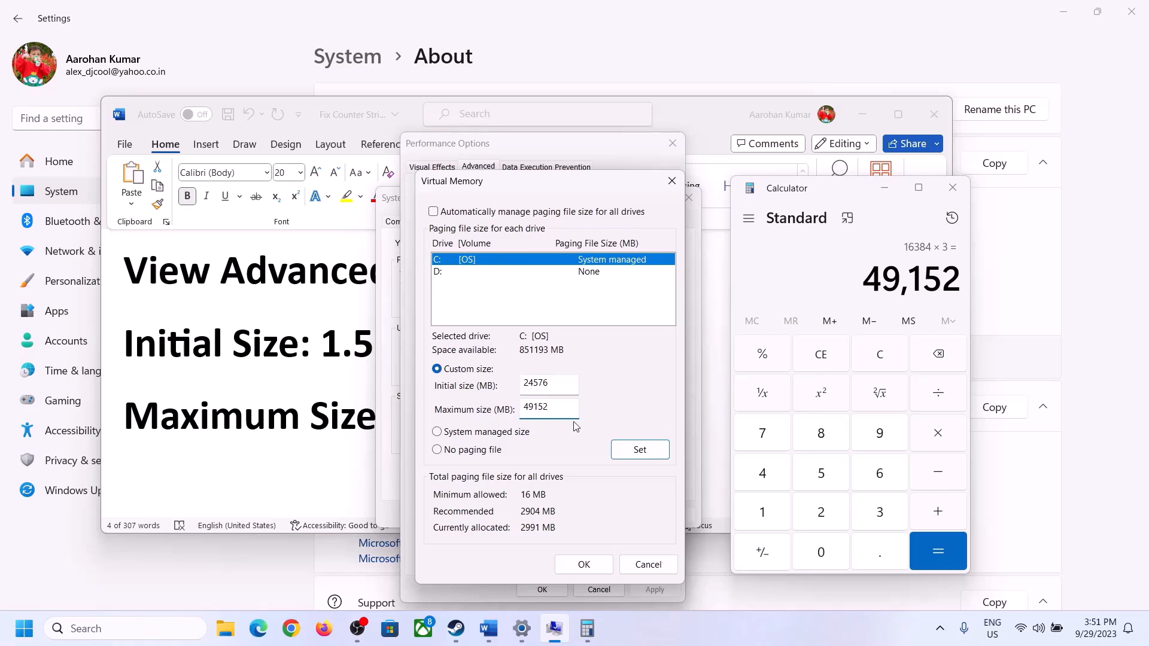
click(638, 453)
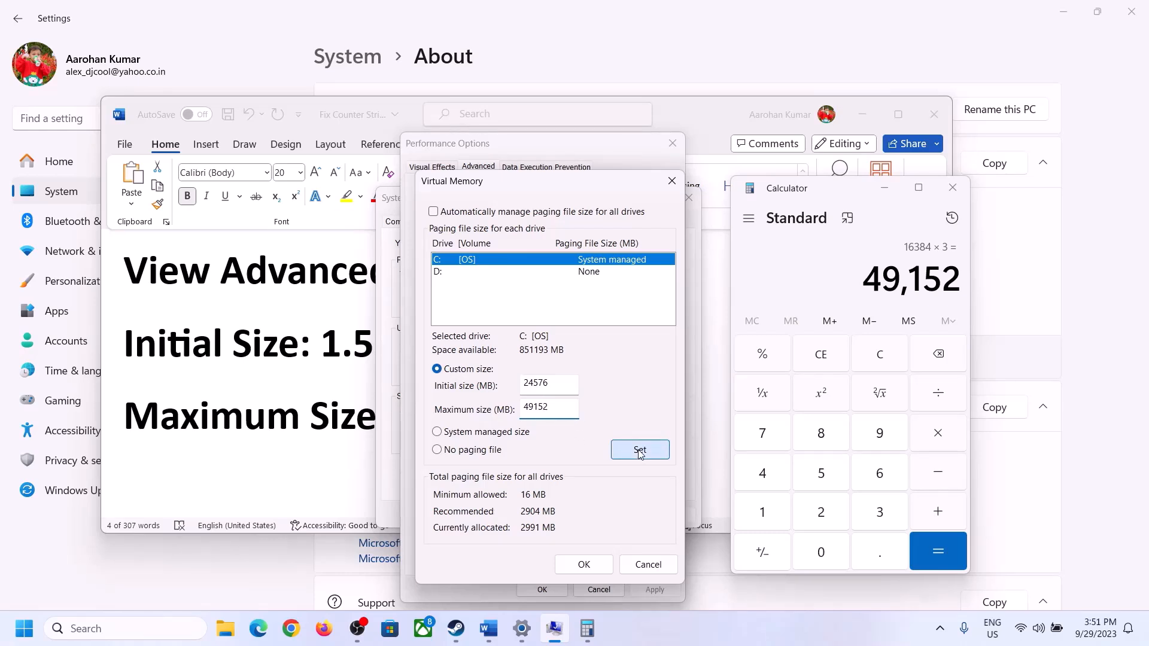
click(587, 565)
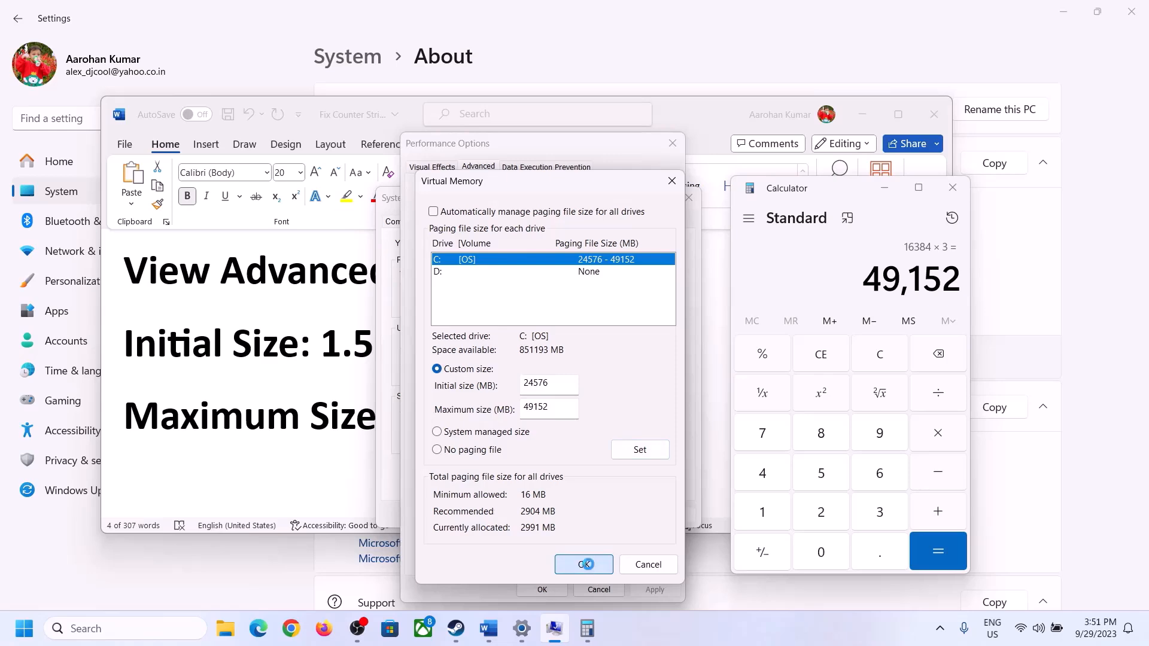
click(694, 368)
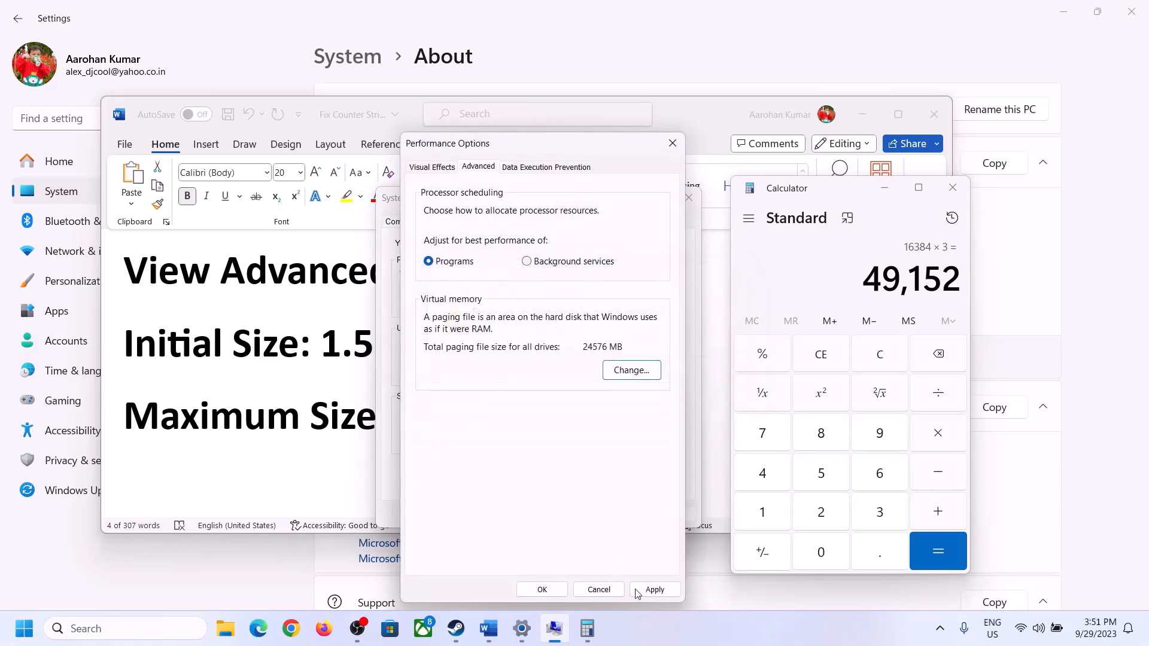
Accept the Performance Options and System Properties dialogs and close the restart prompt without restarting
click(542, 590)
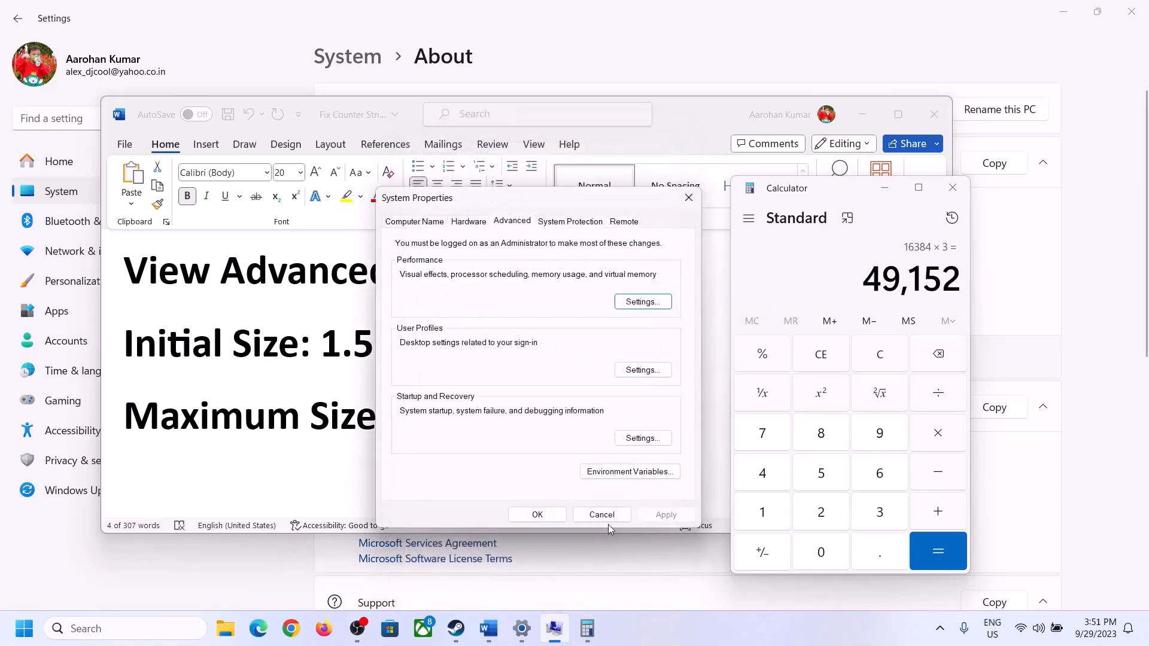
click(537, 515)
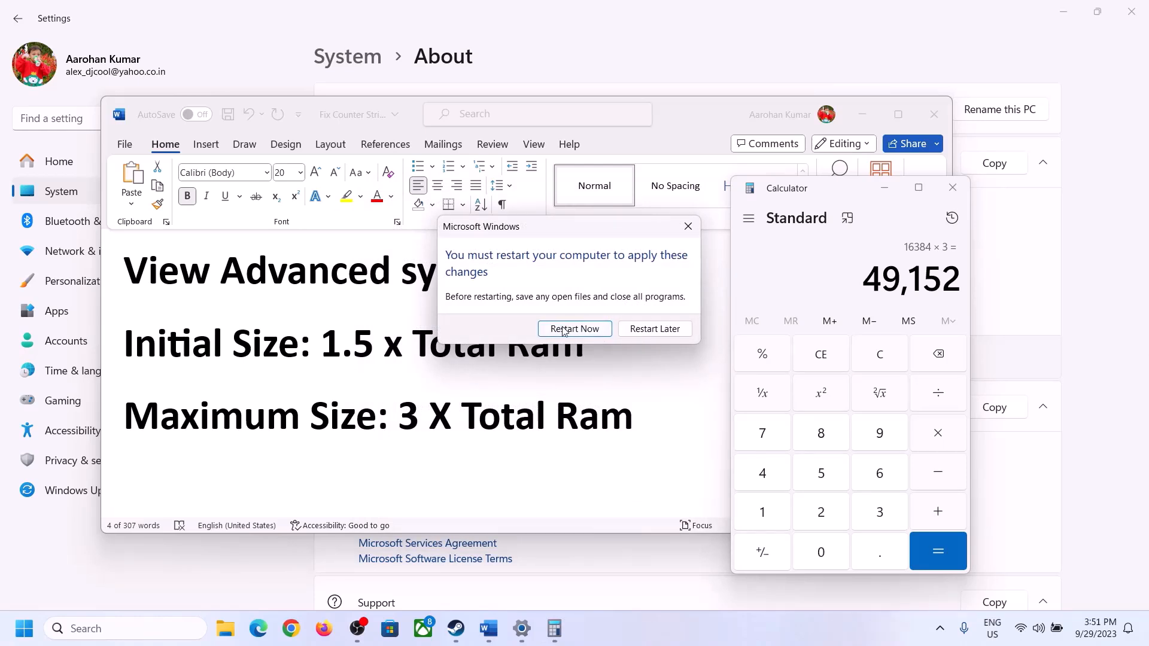
click(688, 226)
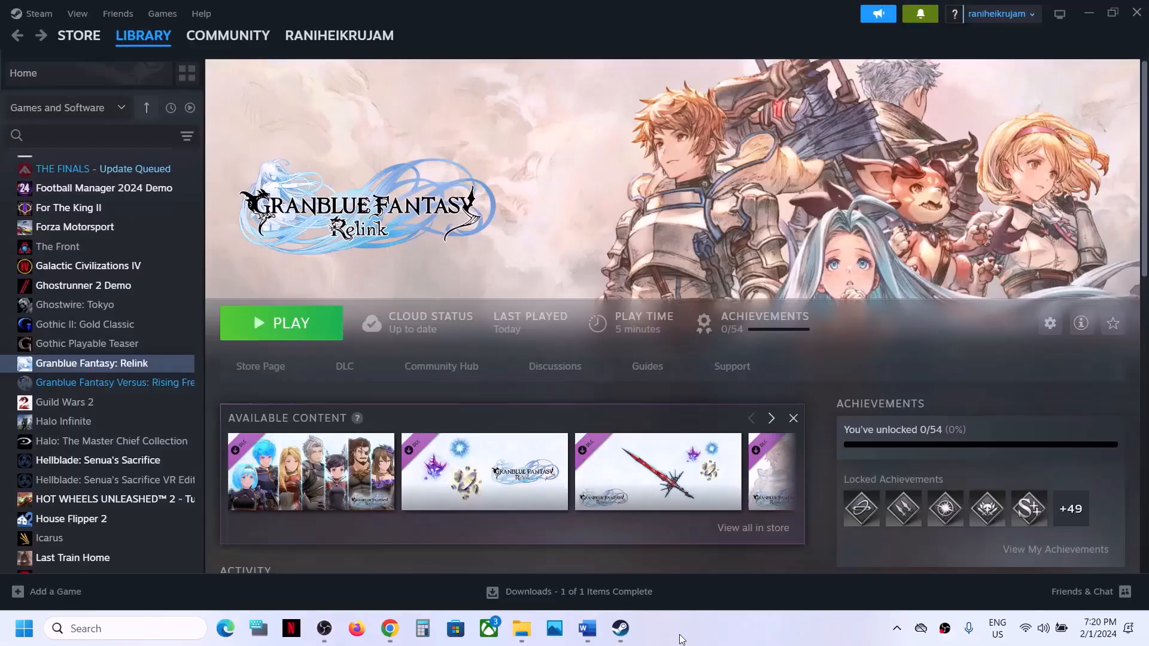
Read Step 23 of the guide in Word, about running the game in high priority, and minimize the document
click(588, 629)
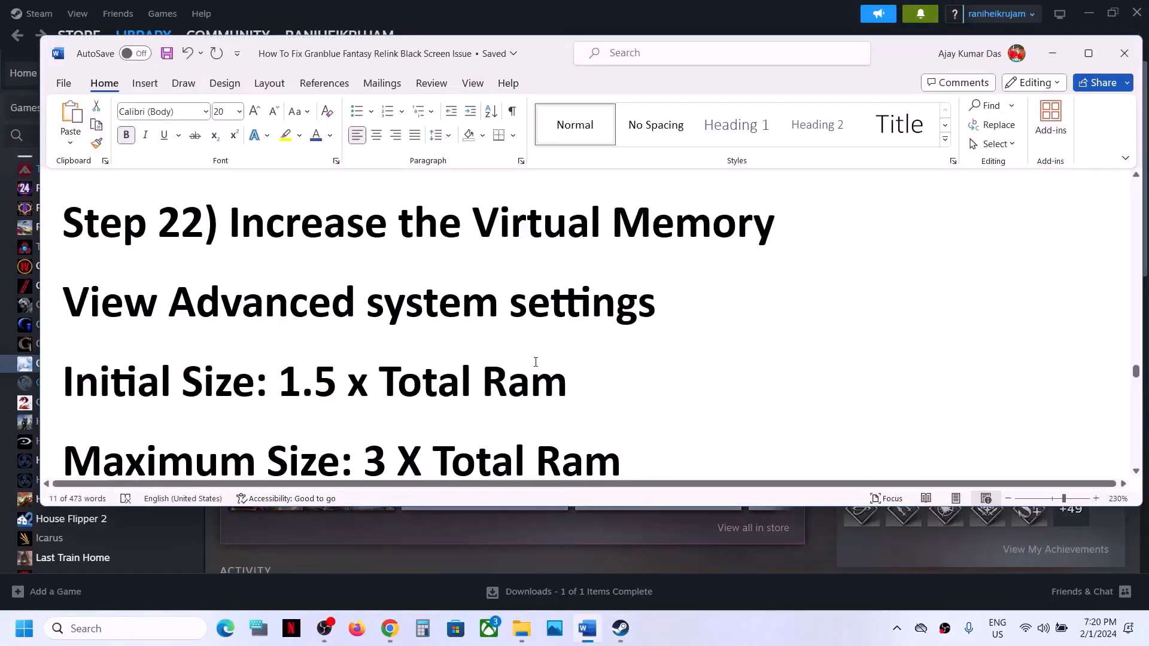
scroll(535, 362, down, 4)
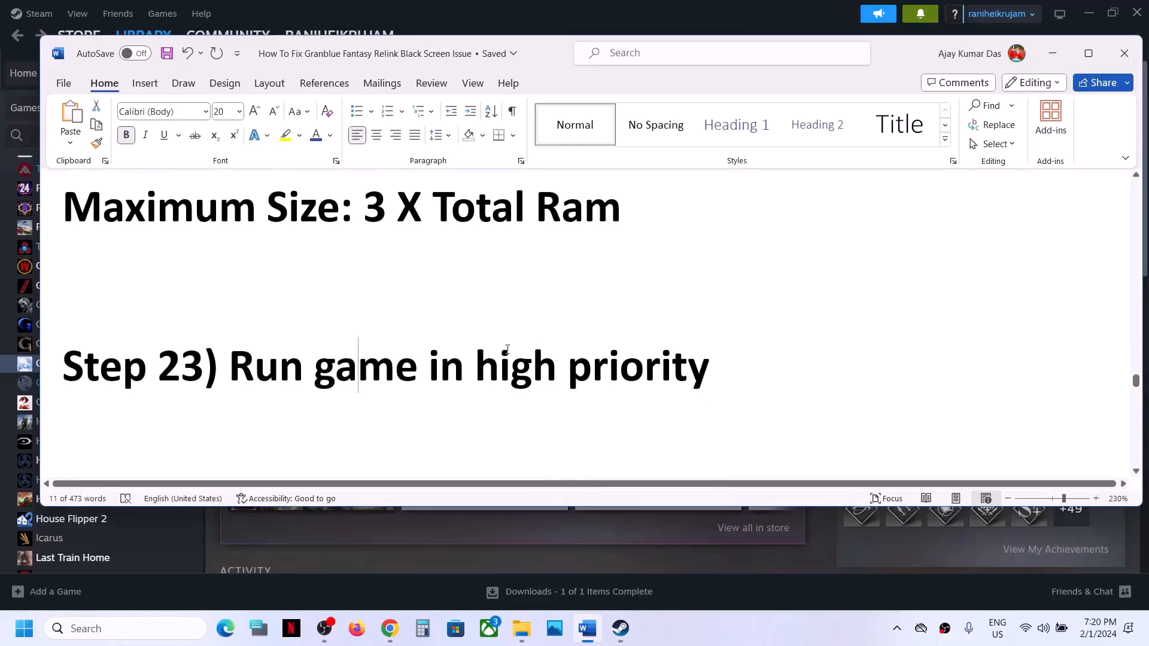
drag(361, 361, 710, 367)
click(1052, 54)
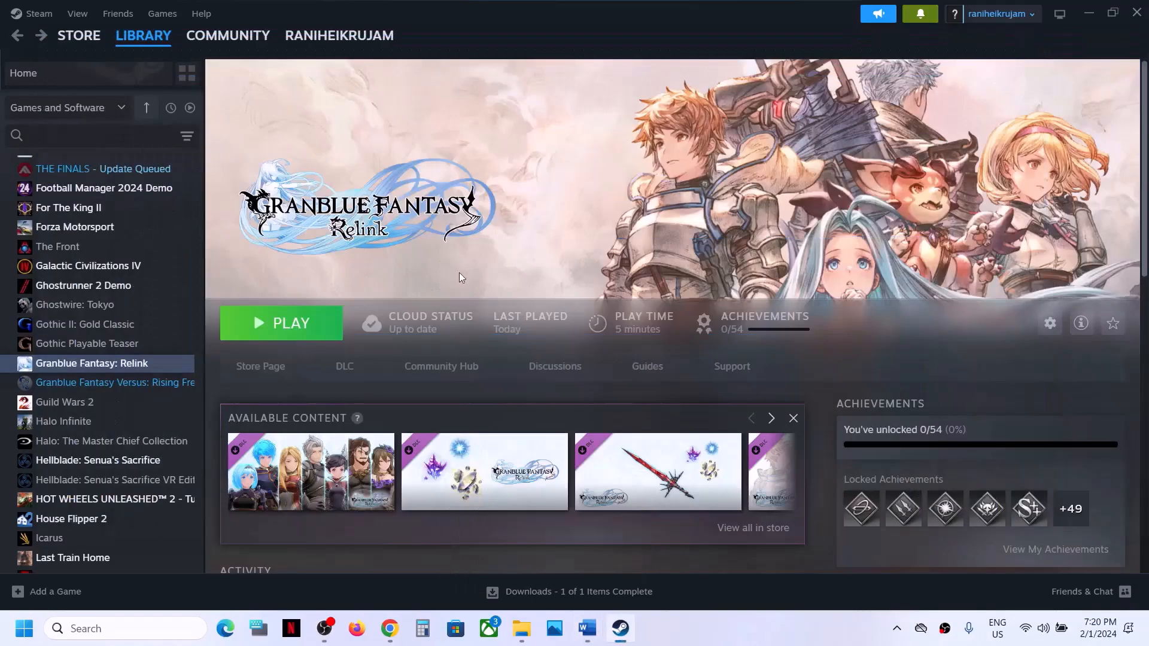
Launch Granblue Fantasy: Relink from the Steam library and go to its process details in Task Manager
click(308, 329)
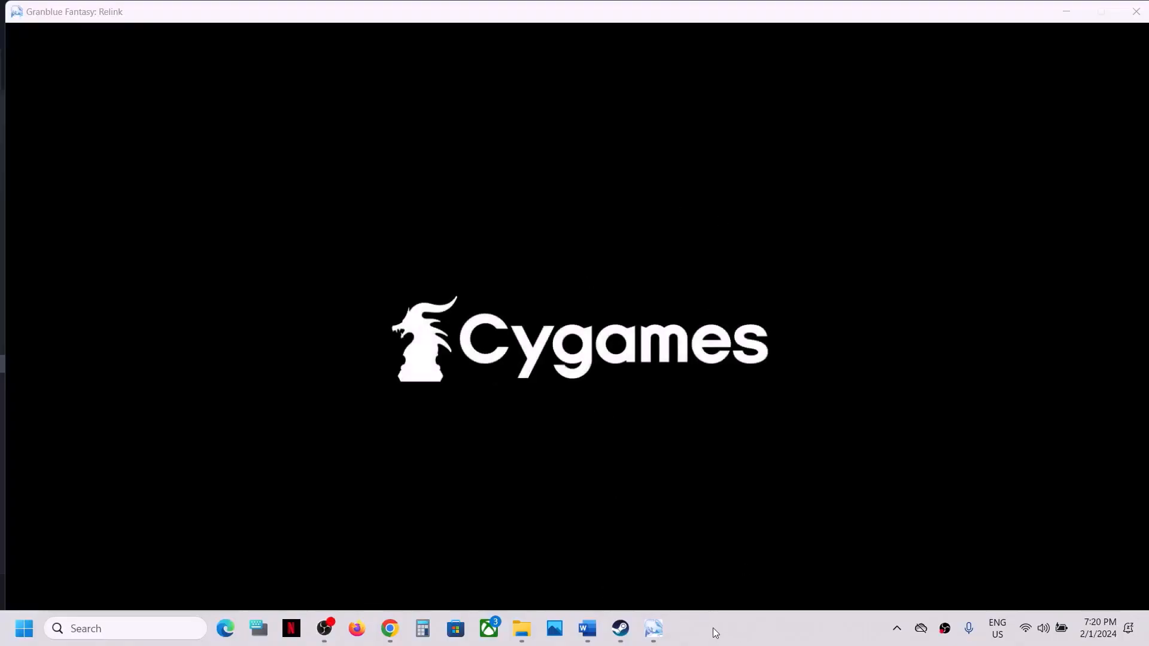
right_click(27, 636)
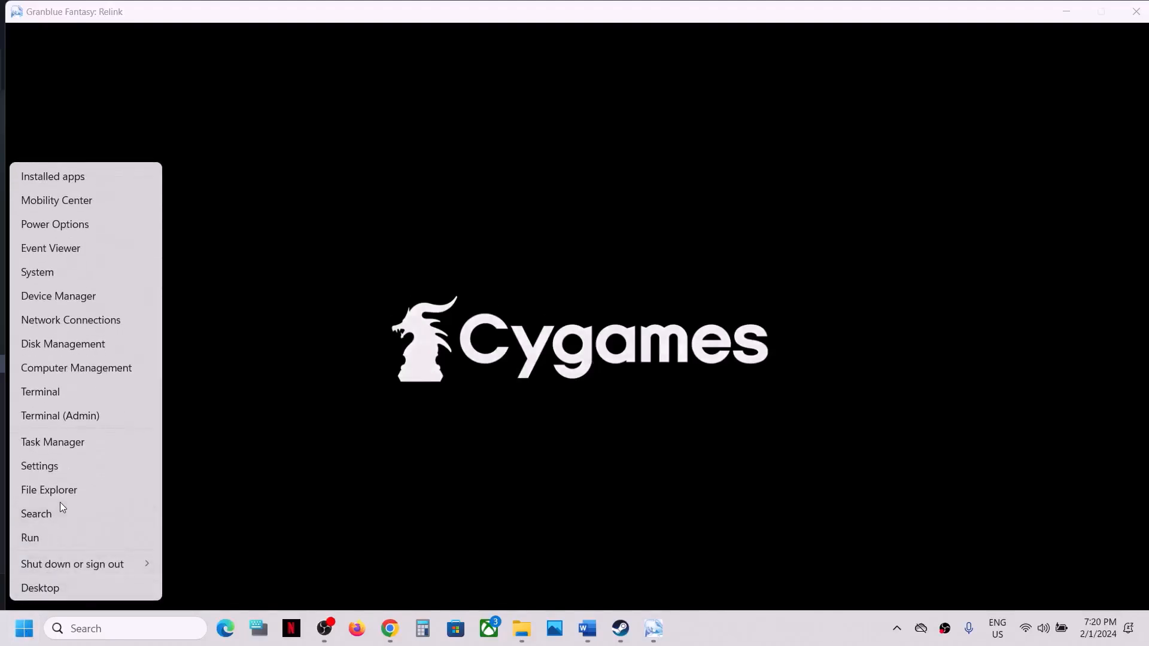
click(60, 443)
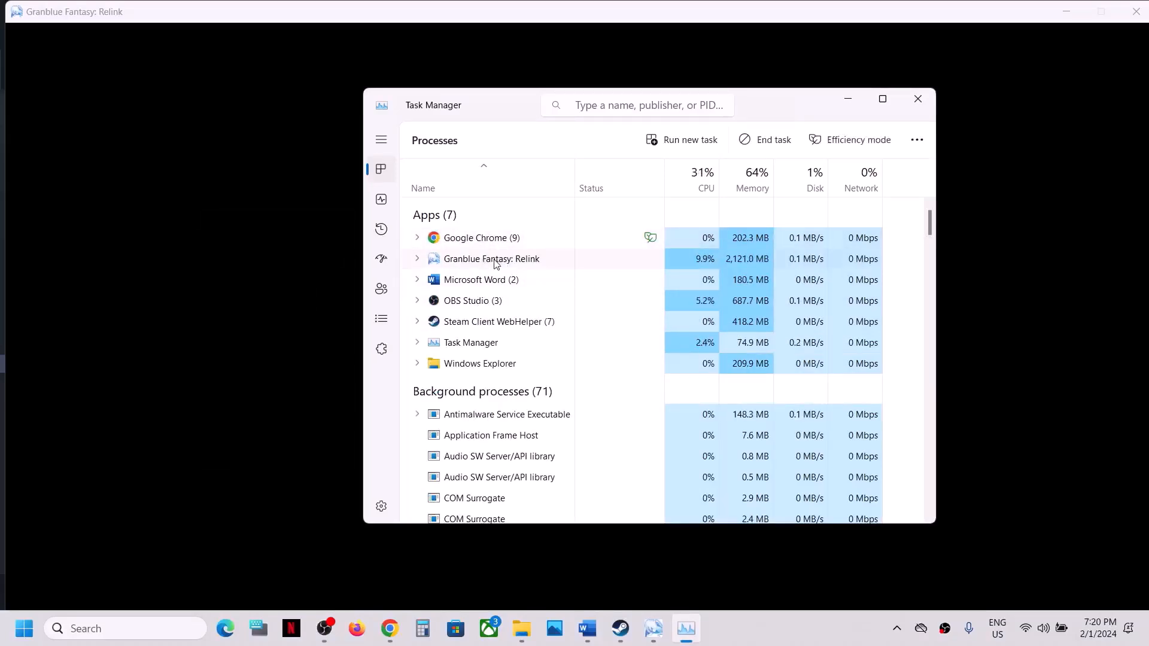
right_click(494, 263)
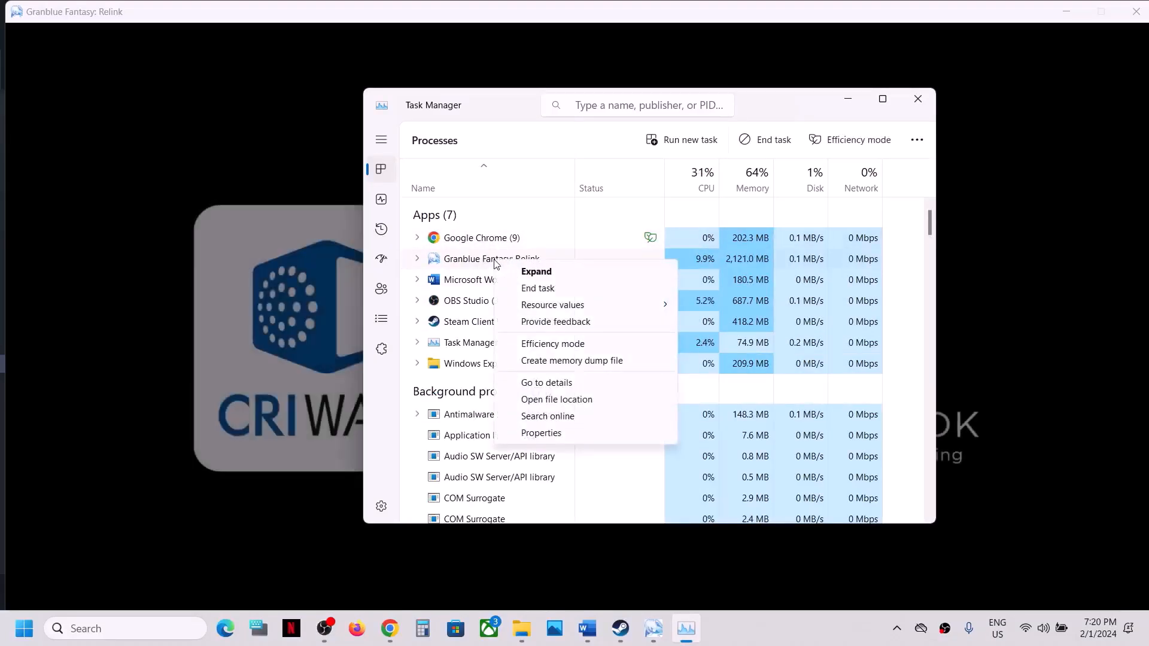
click(573, 390)
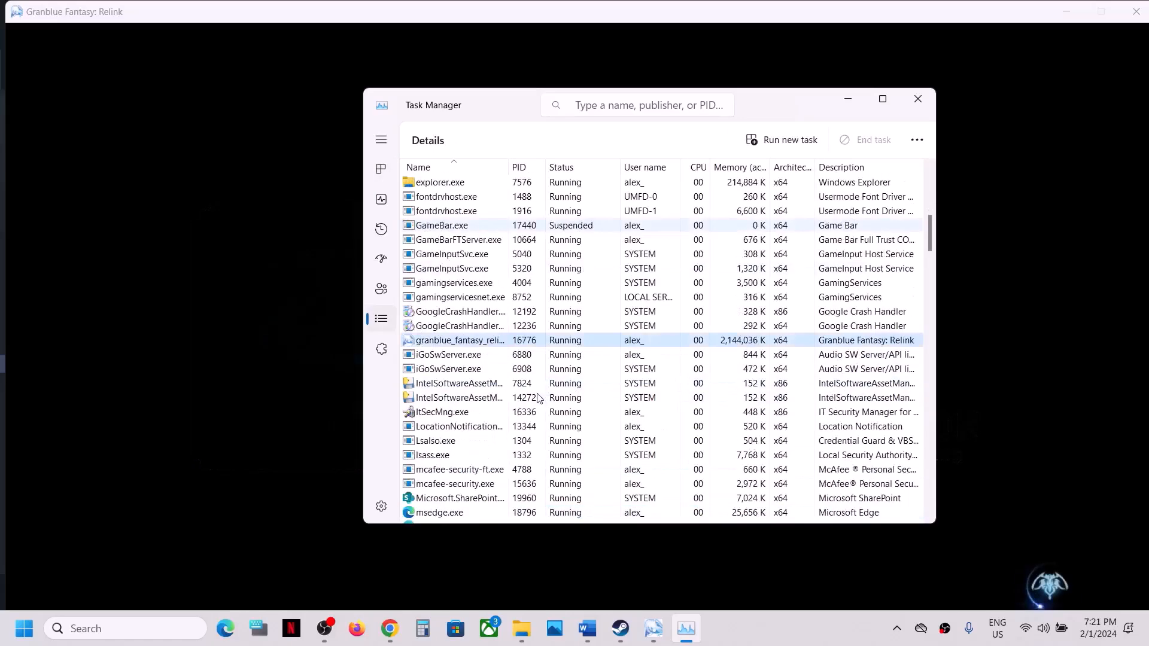
Set the priority of granblue_fantasy_relink.exe to High, confirm the change, and close Task Manager
right_click(462, 344)
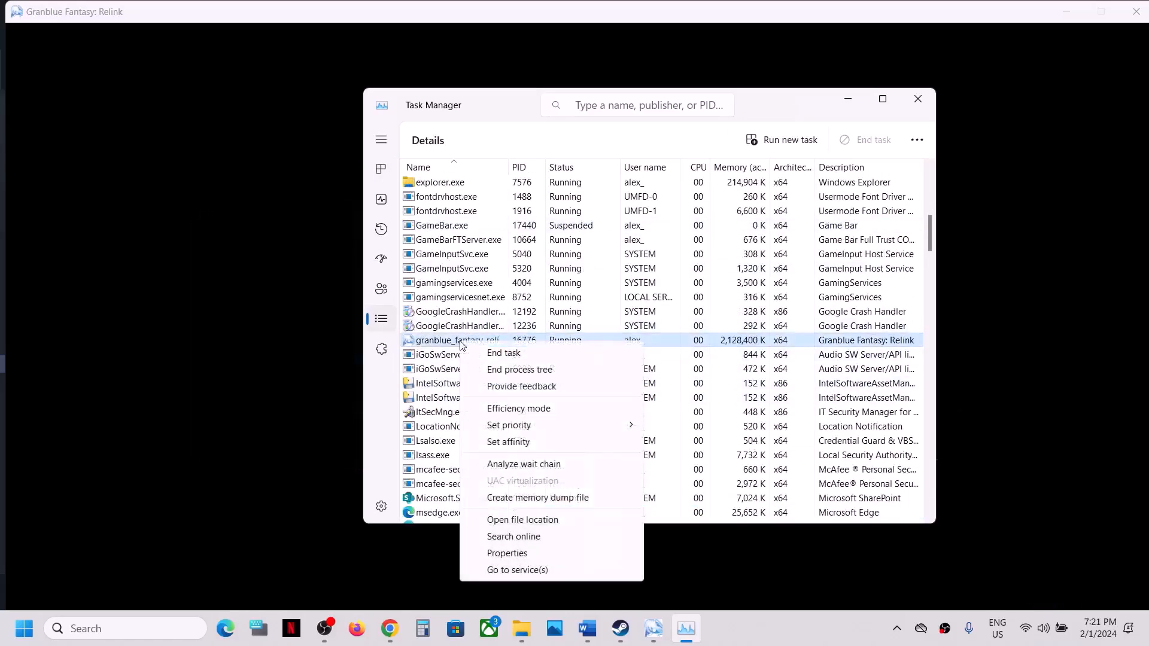
mouse_move(542, 431)
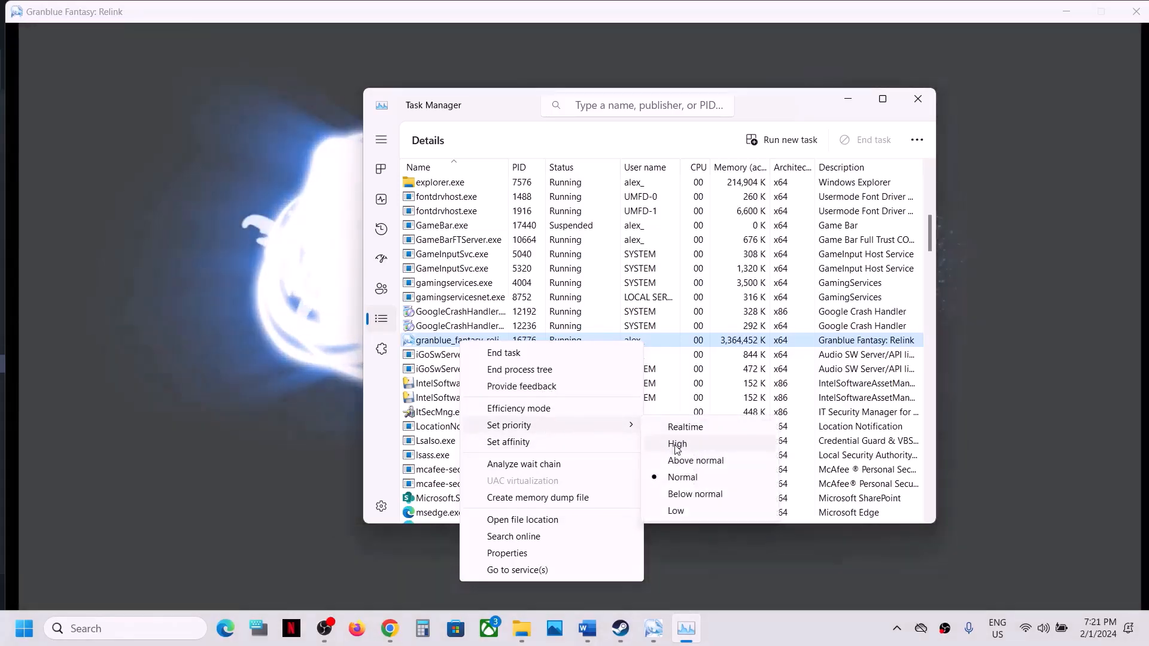
click(678, 444)
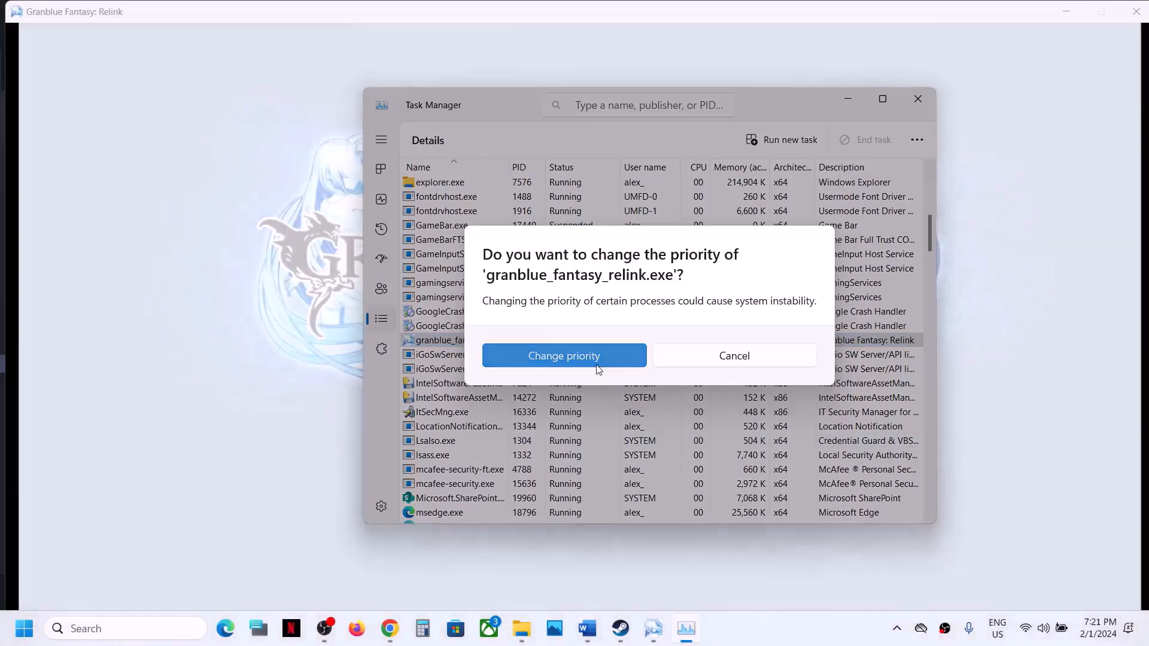
click(598, 369)
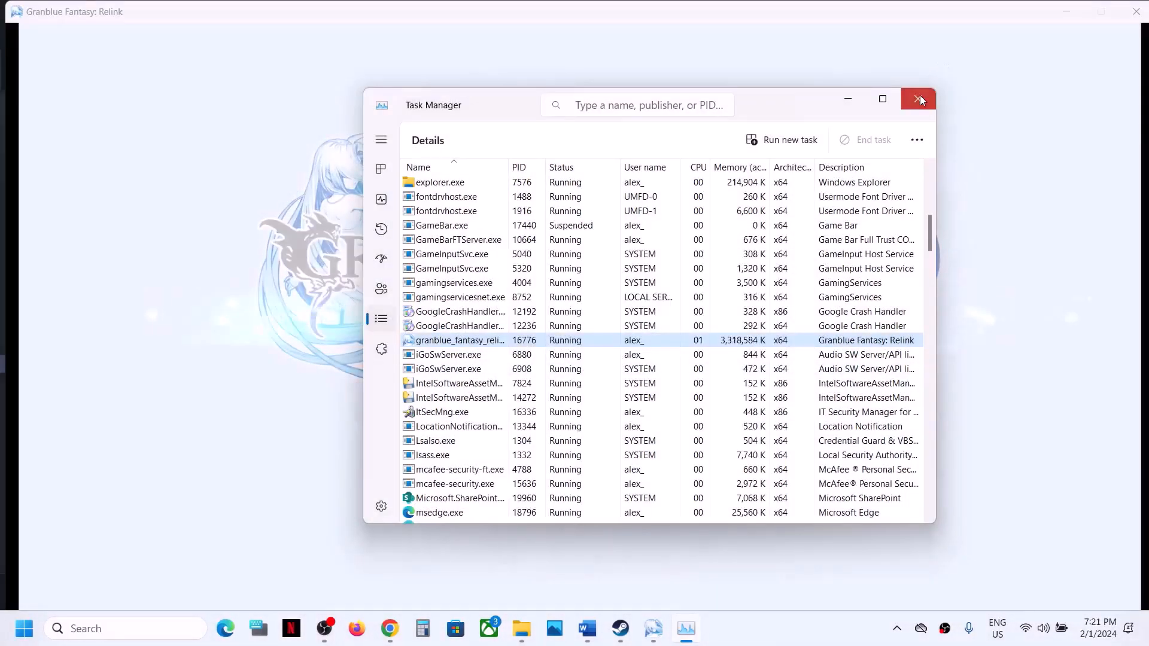
click(919, 100)
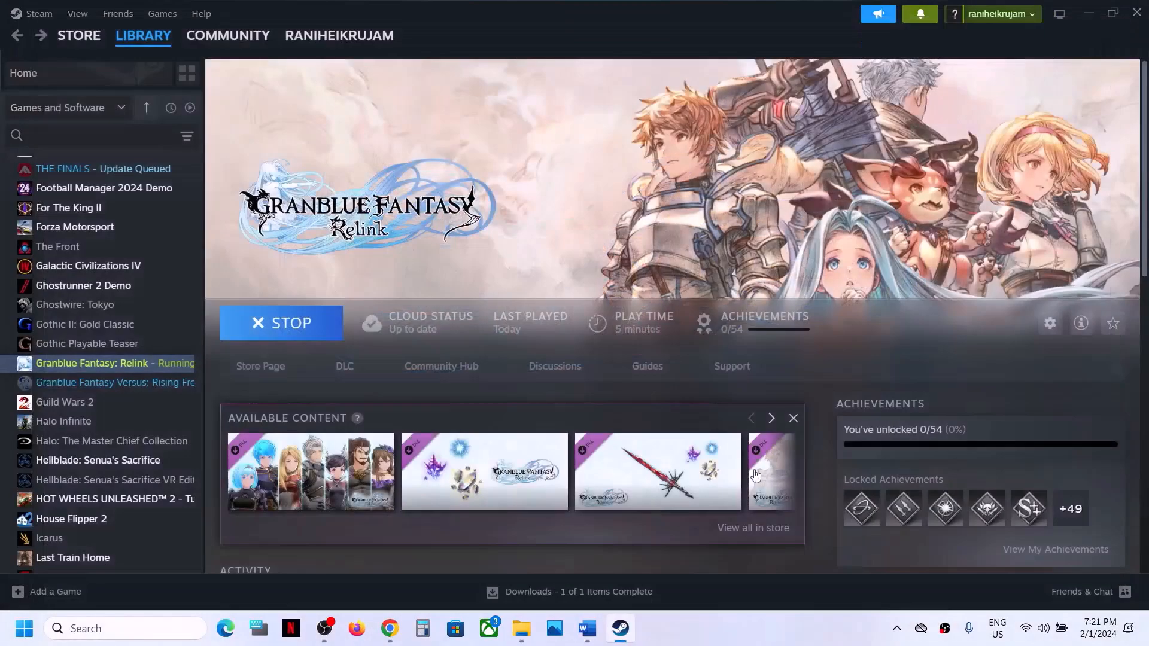
Copy the Microsoft Visual C++ downloads link from Step 24 of the guide in Word
click(586, 629)
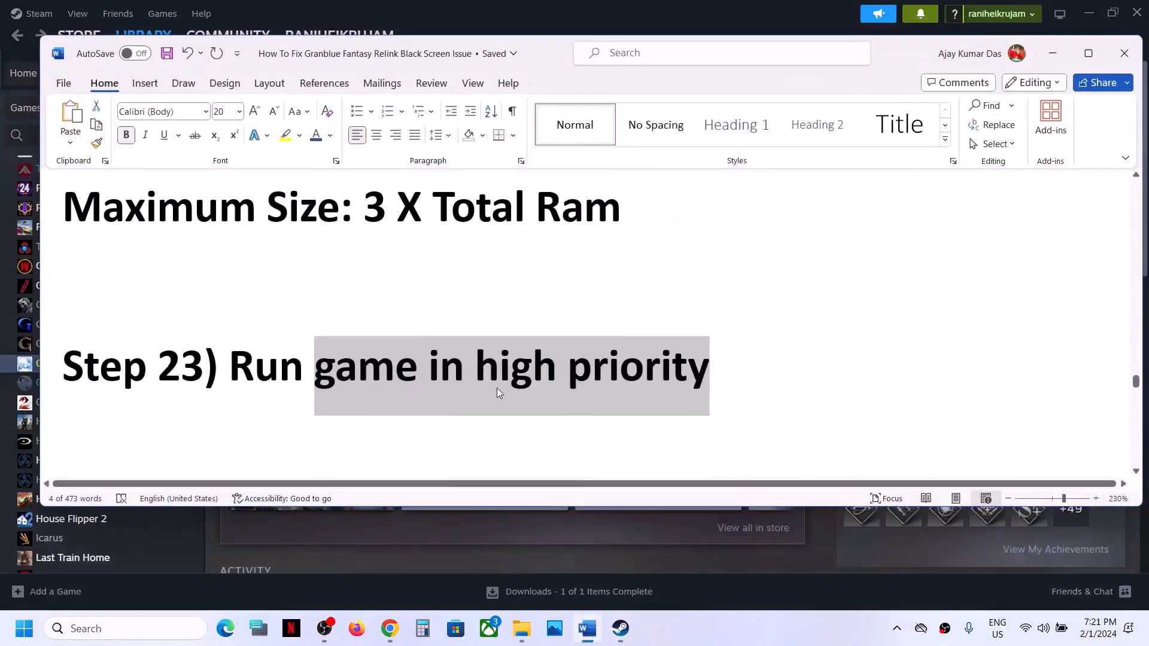
scroll(498, 387, down, 5)
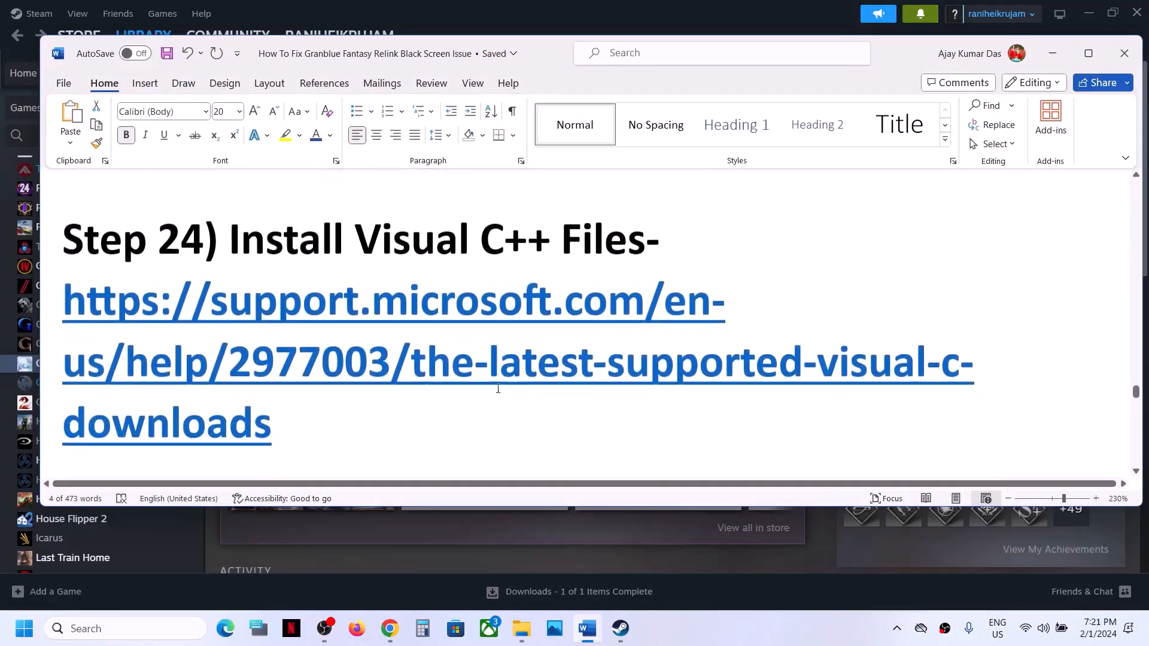
drag(289, 414, 114, 317)
key(ctrl+c)
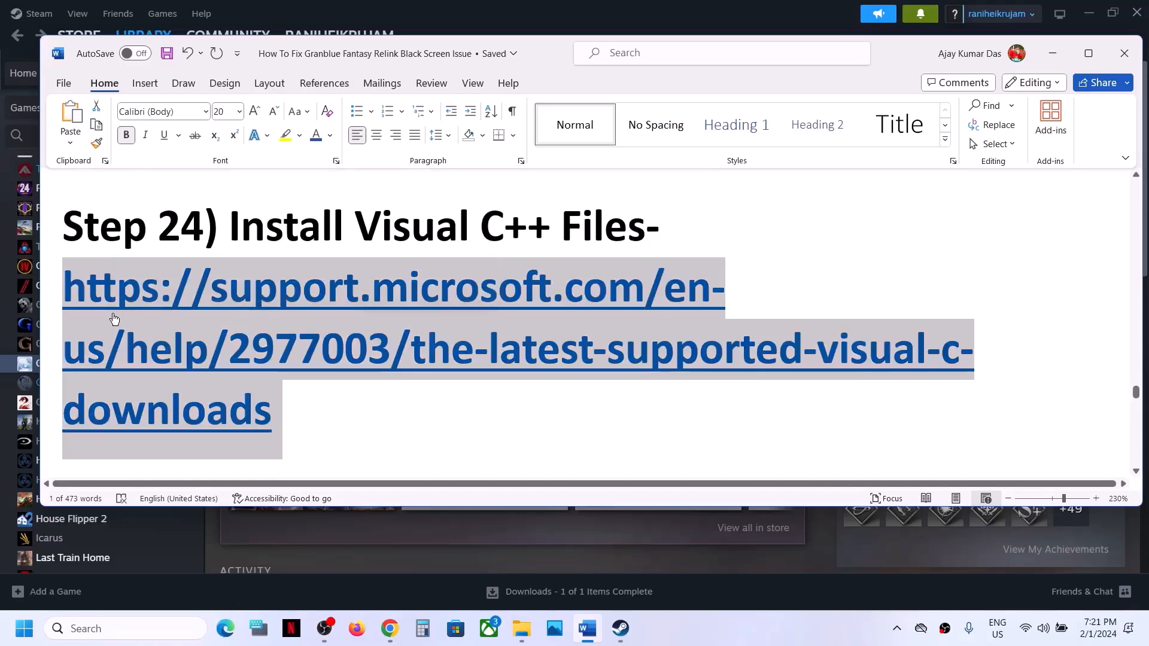
Switch to Chrome and open the copied Visual C++ downloads link in a new tab
click(390, 629)
click(219, 15)
key(ctrl+v)
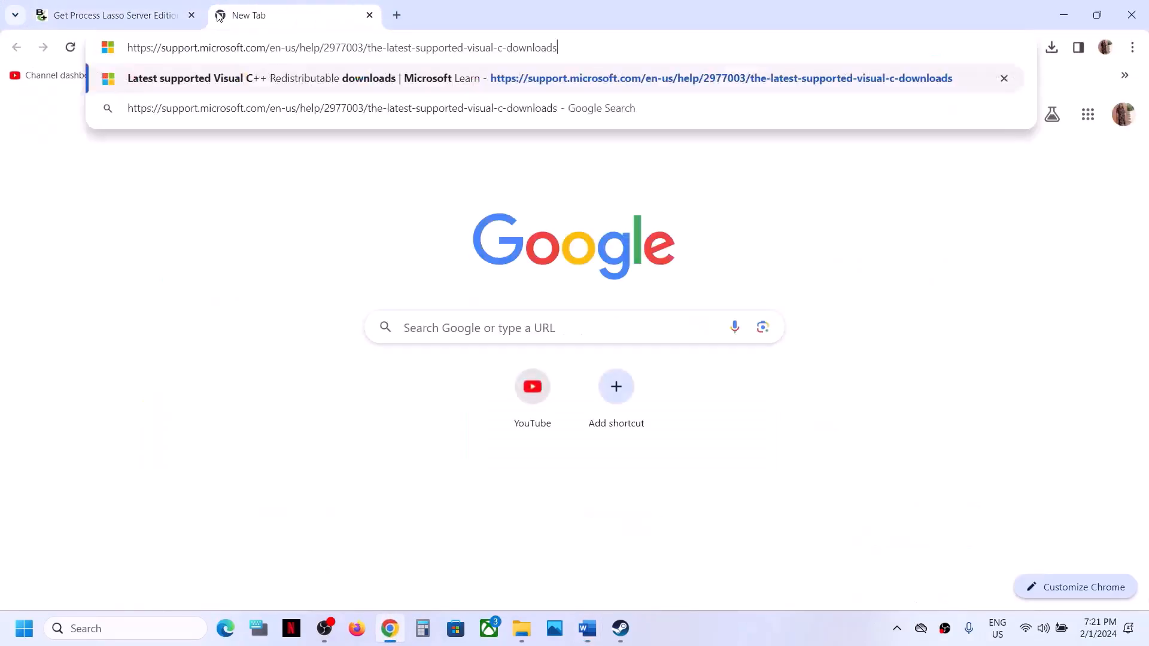
key(Return)
Download the X86 redistributable, vc_redist.x86.exe, from the Visual Studio 2015, 2017, 2019, and 2022 section
scroll(510, 343, down, 7)
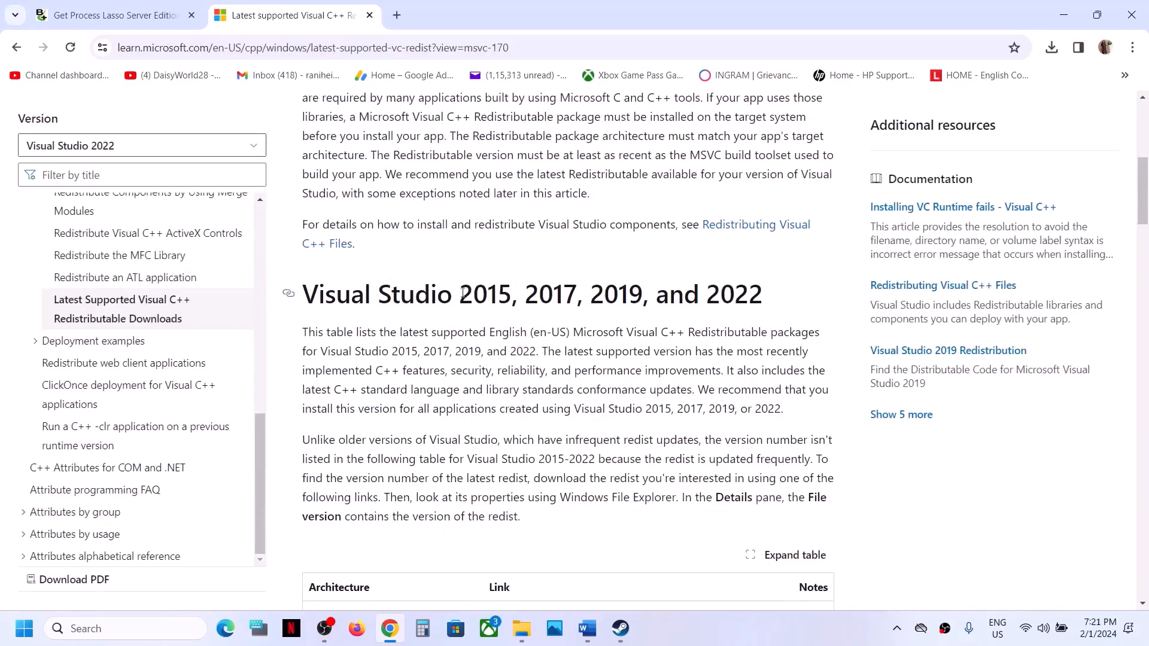
drag(464, 293, 775, 302)
scroll(478, 374, down, 3)
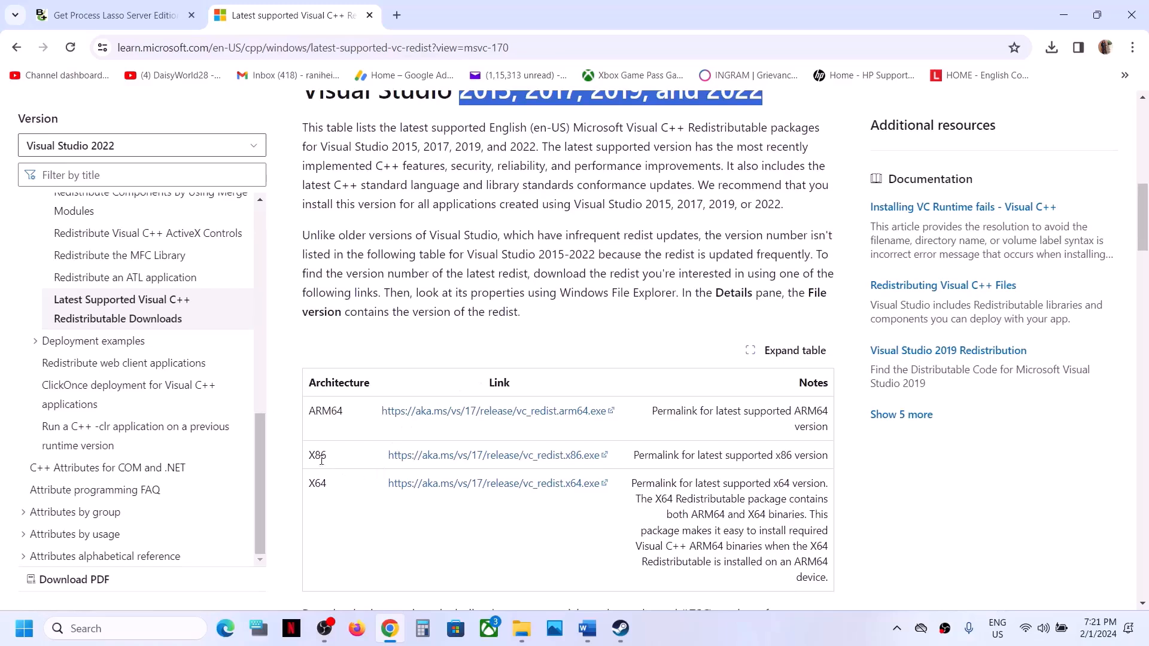
drag(315, 456, 418, 459)
click(436, 460)
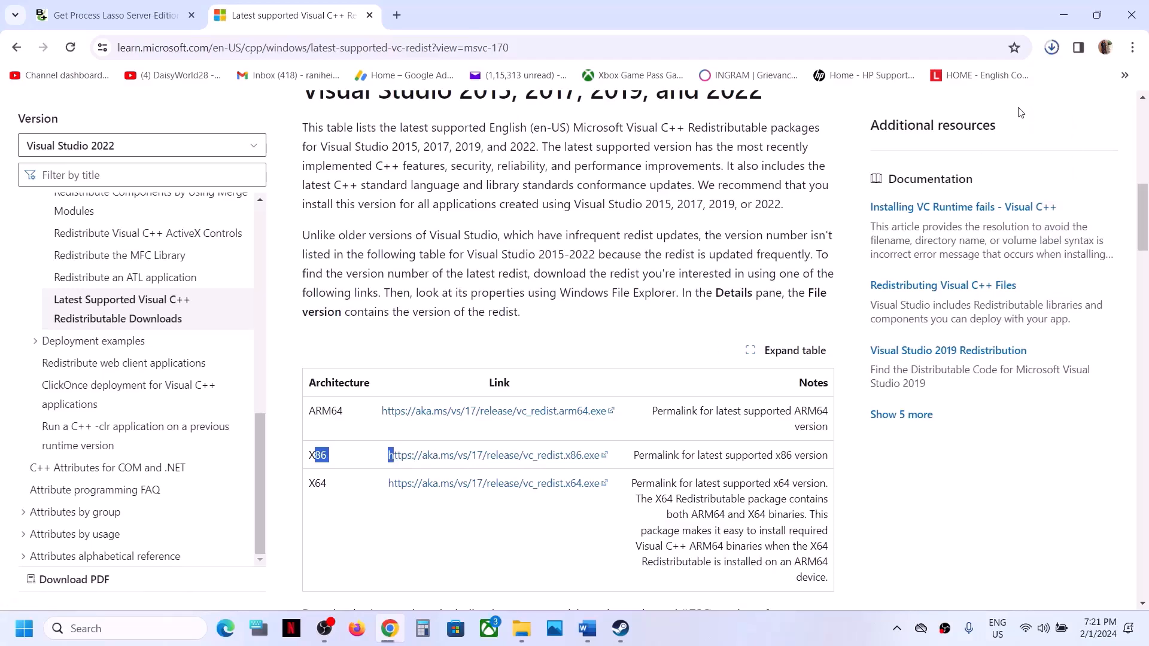
Repair the x86 Visual C++ redistributable with the downloaded installer, and download and repair the x64 version, vc_redist.x64.exe
click(970, 89)
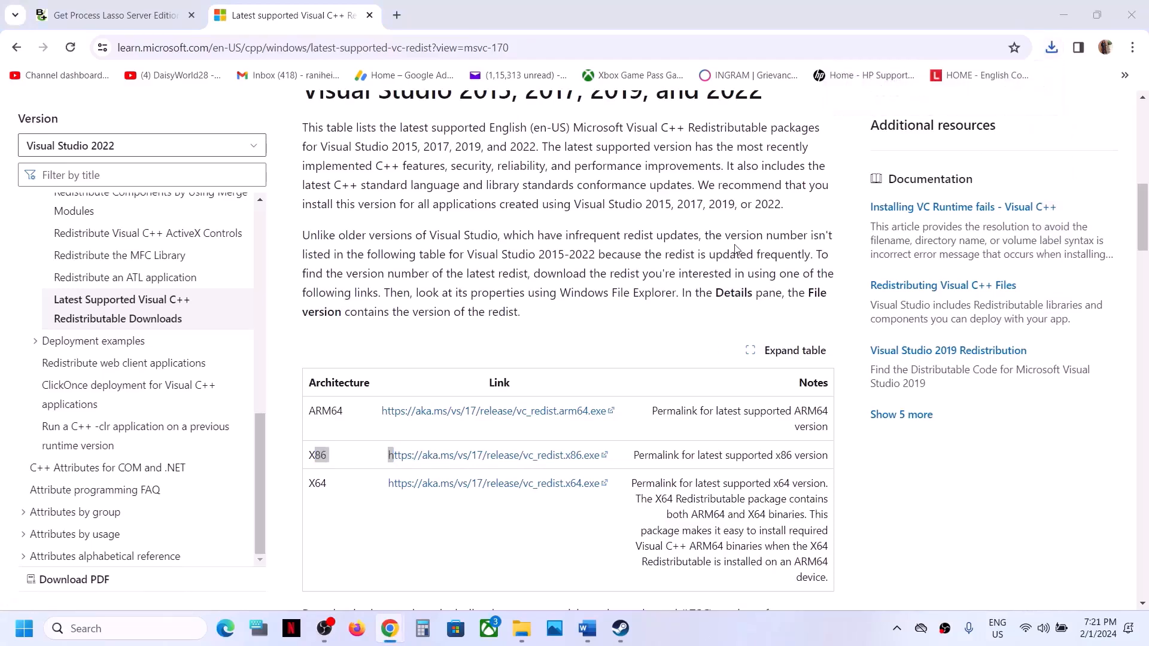
click(596, 399)
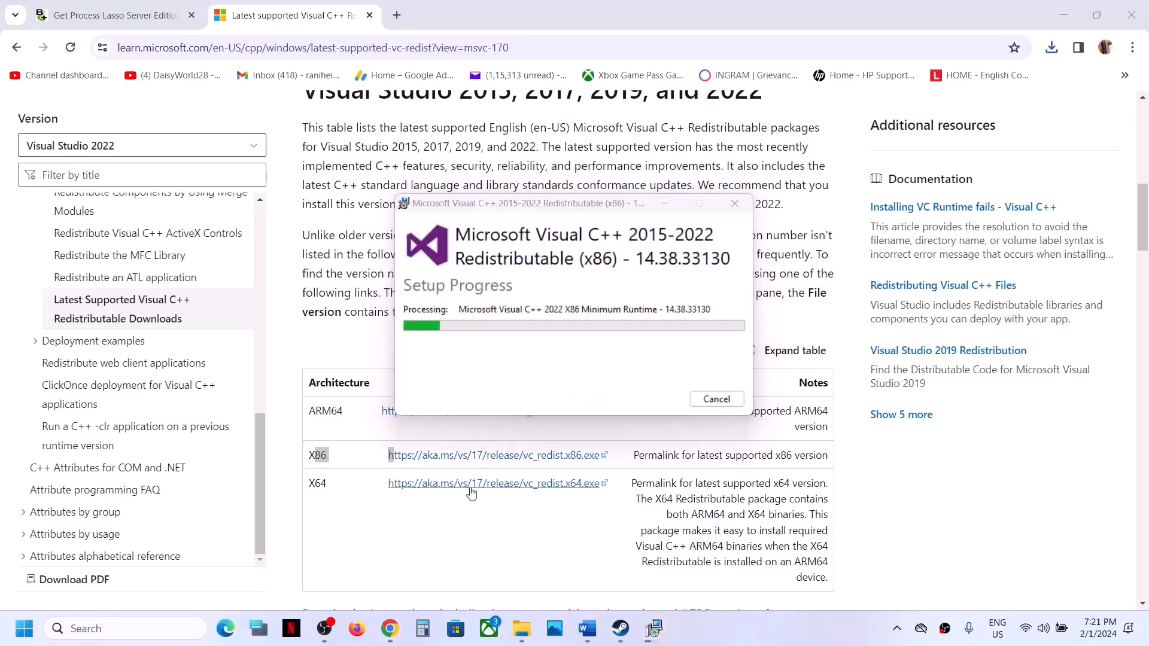
click(318, 486)
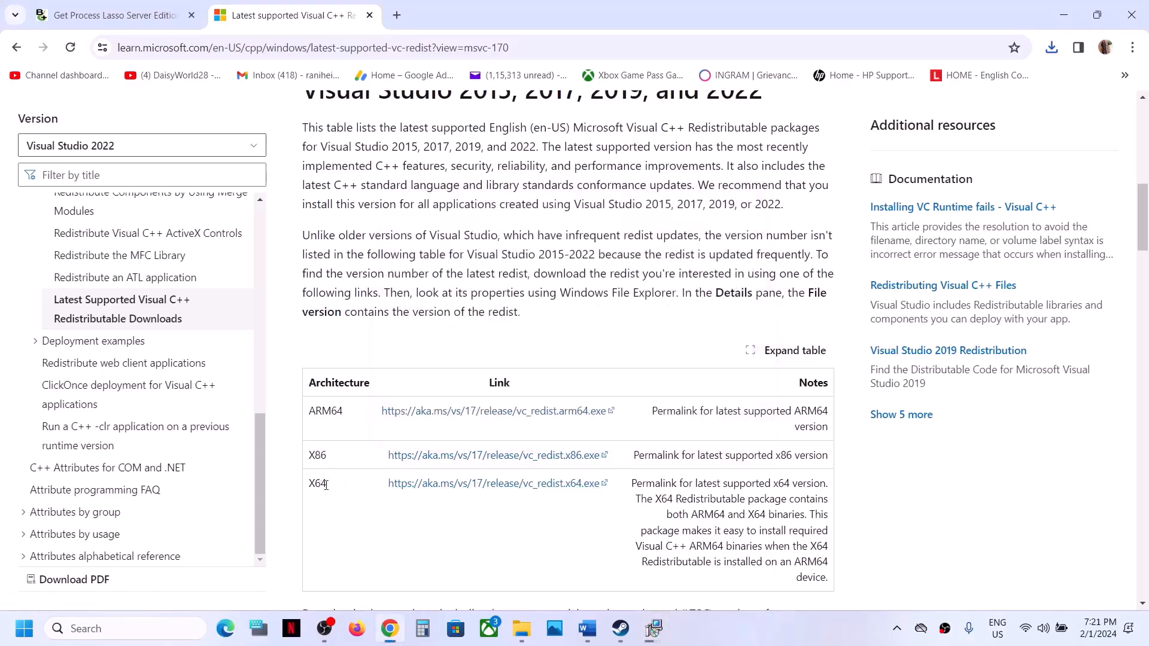
click(443, 483)
click(564, 483)
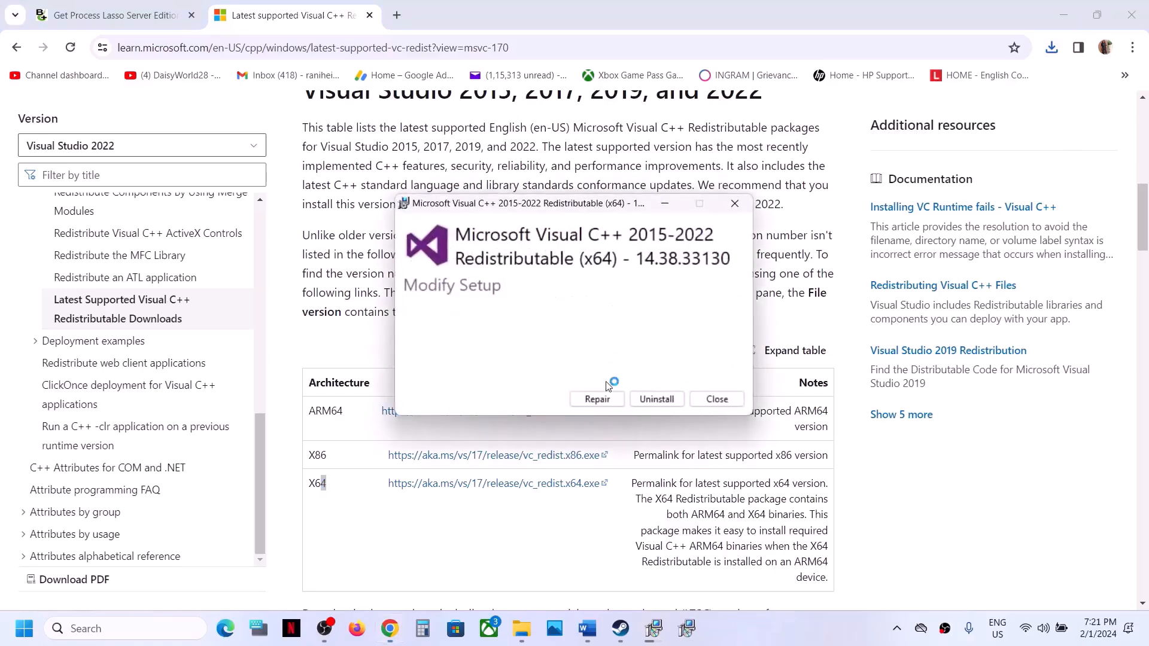
click(595, 400)
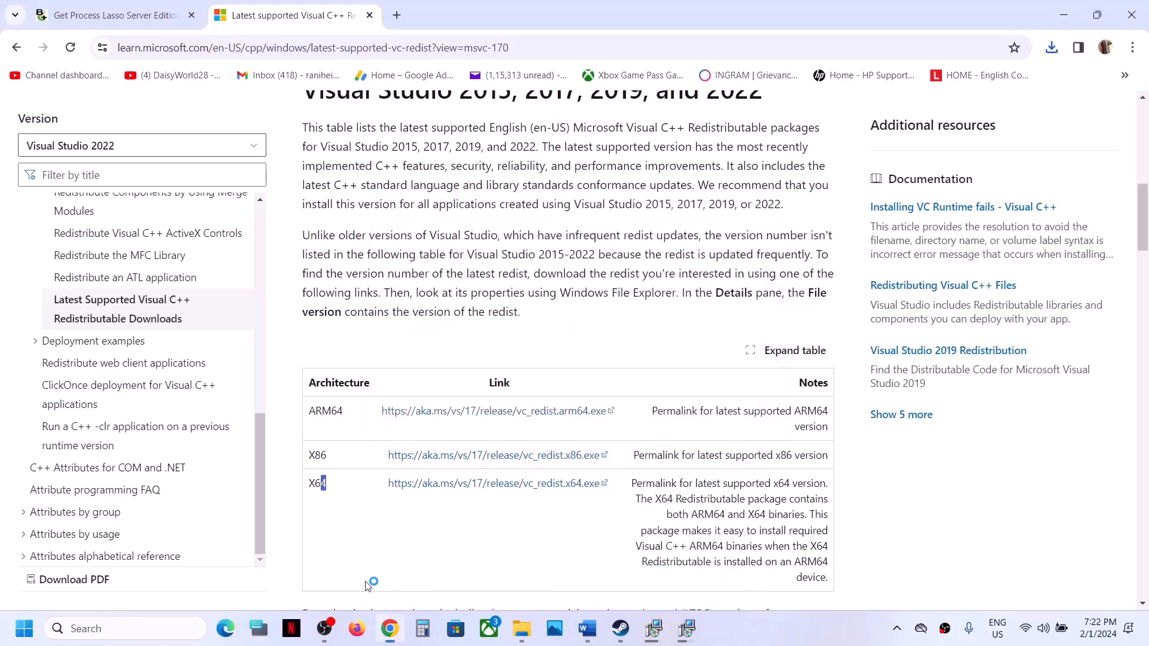
View the restart option among the computer's power options, dismiss it, and switch to the Granblue Fantasy: Relink page in Steam
click(25, 629)
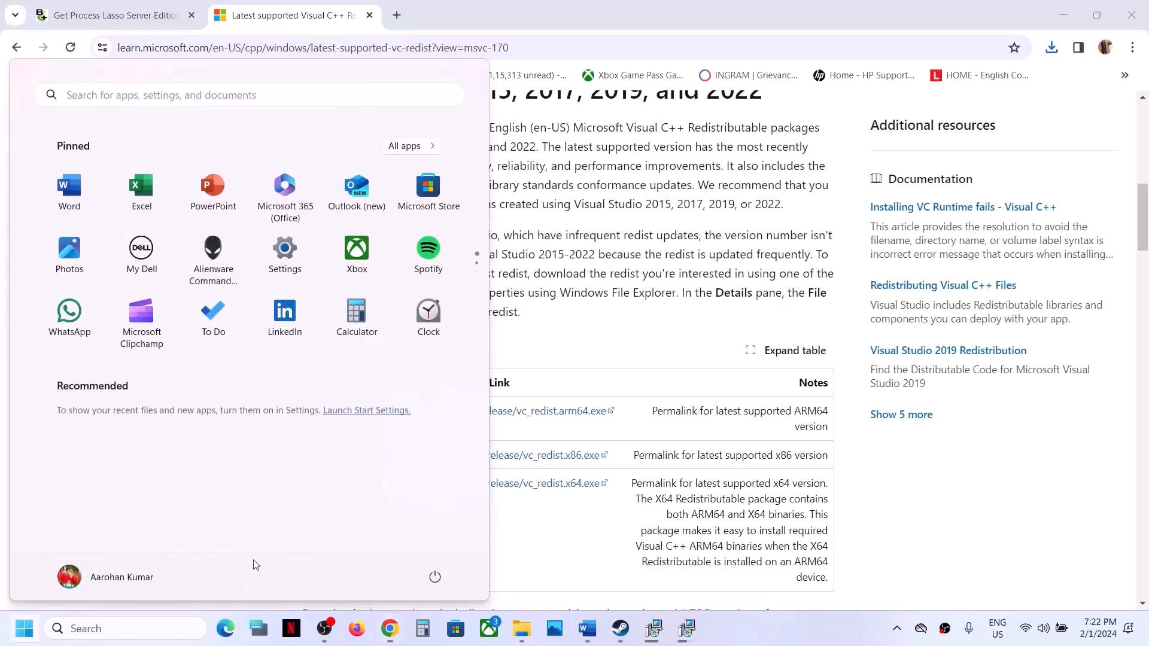
click(436, 578)
click(566, 536)
click(607, 546)
click(621, 628)
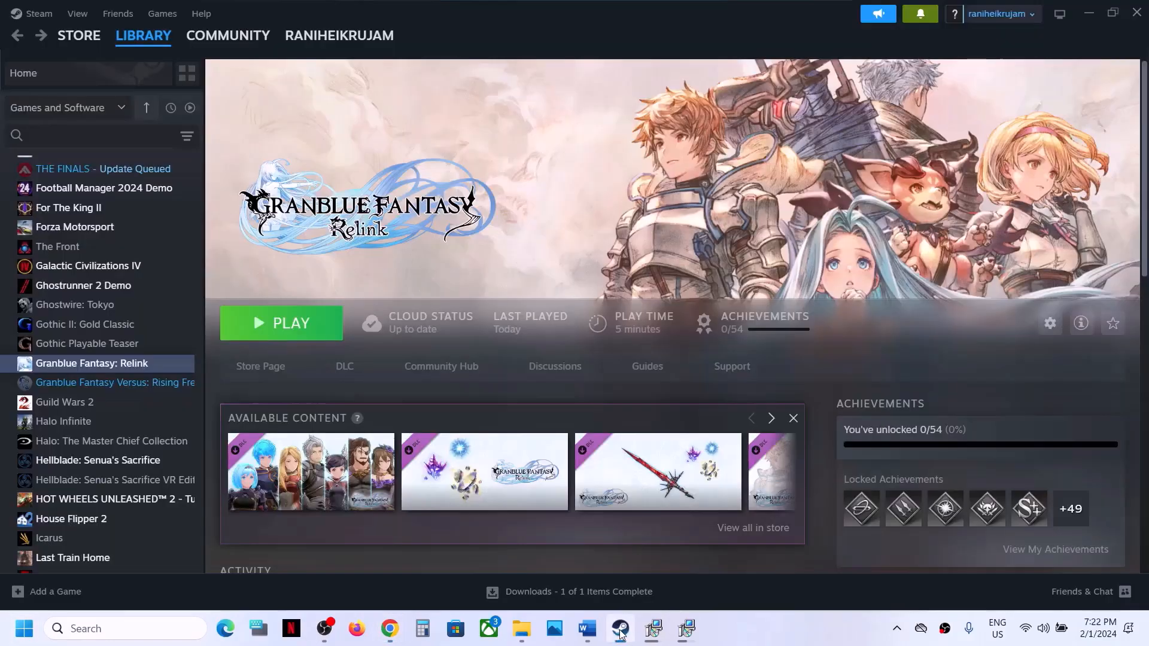
Switch to the Word guide, go to Step 25, and check for updates in the Windows Update settings
click(587, 628)
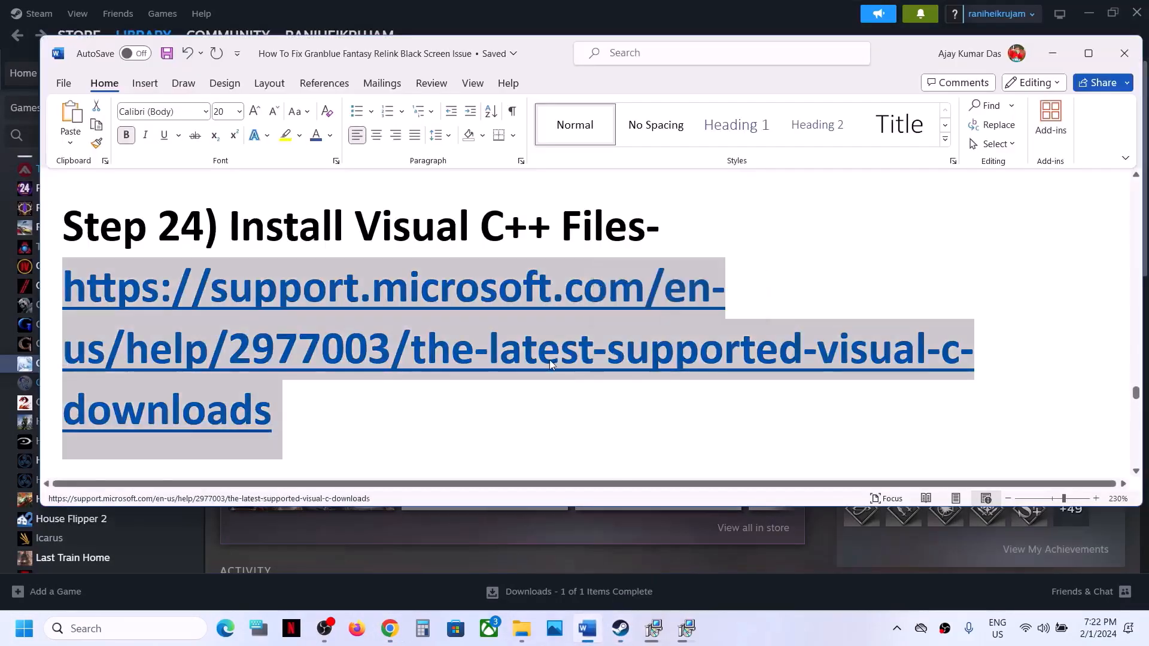
scroll(549, 360, down, 3)
scroll(550, 361, down, 1)
key(super+i)
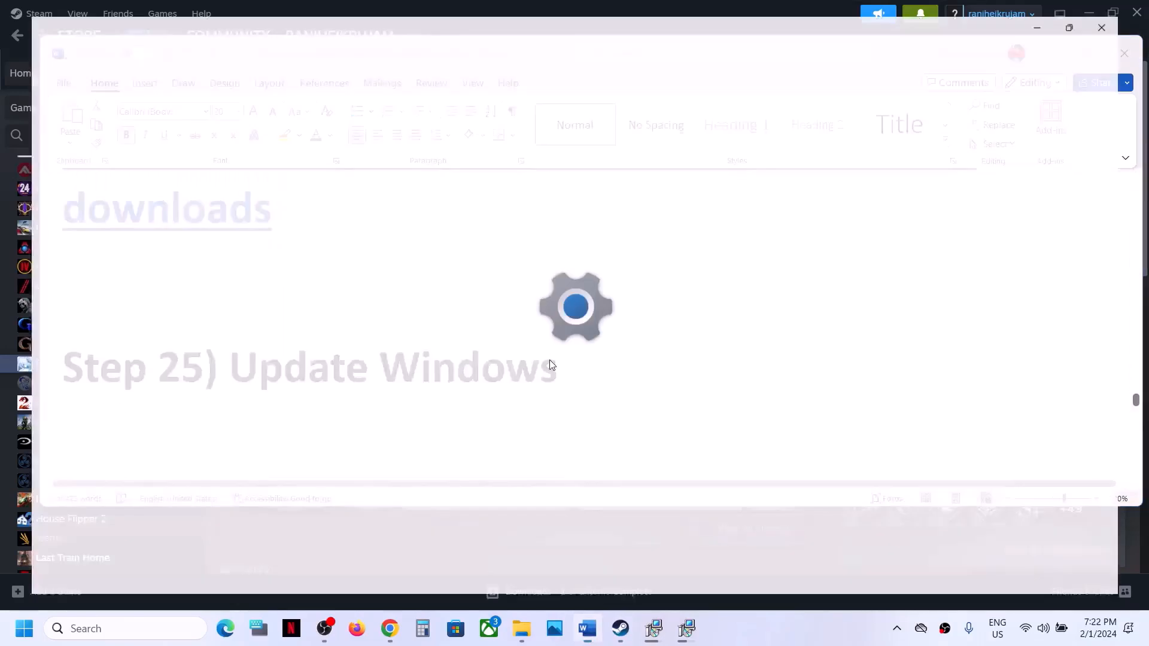
click(101, 496)
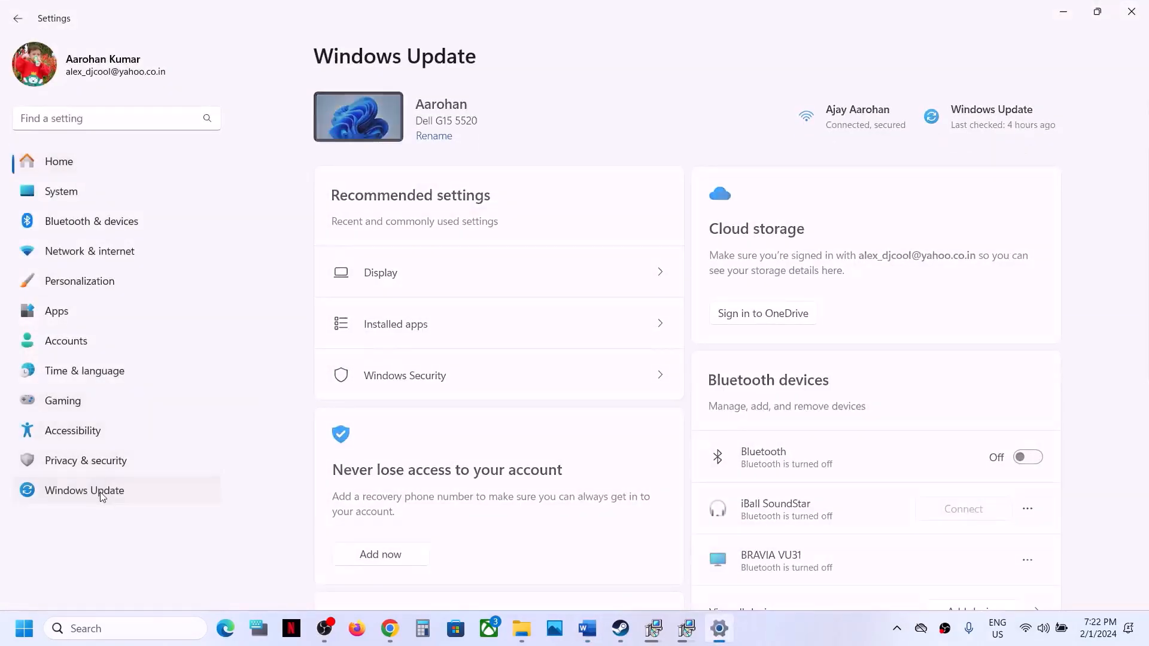
click(993, 127)
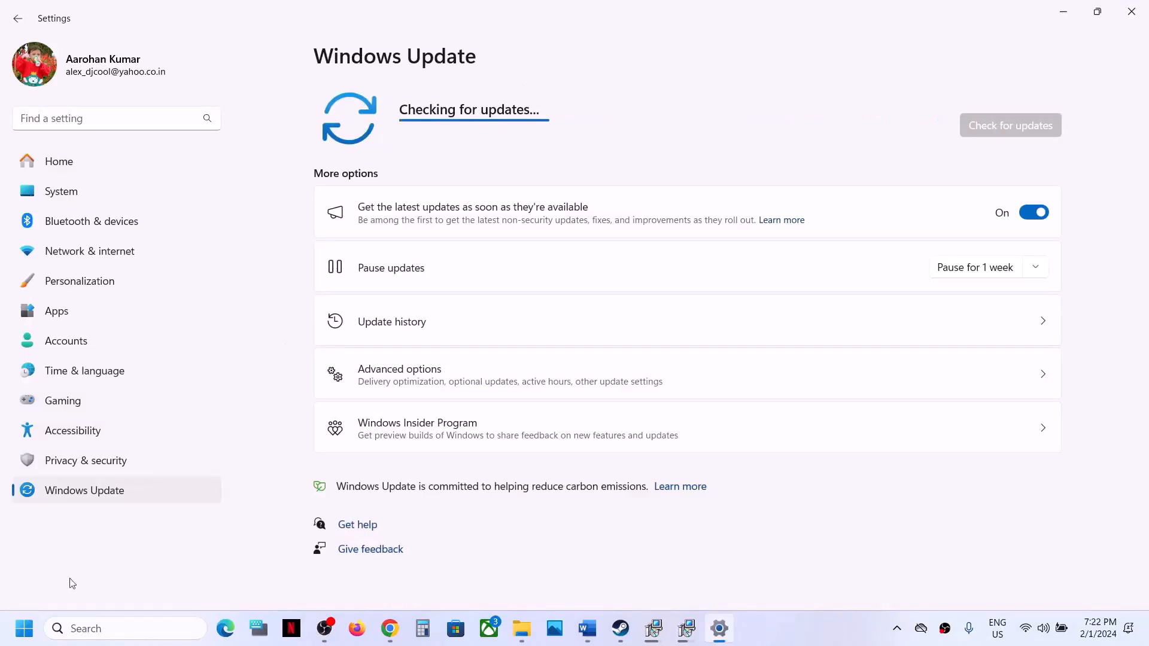
Look at the computer's restart option again without choosing it, and return to the game's Steam library page
click(24, 628)
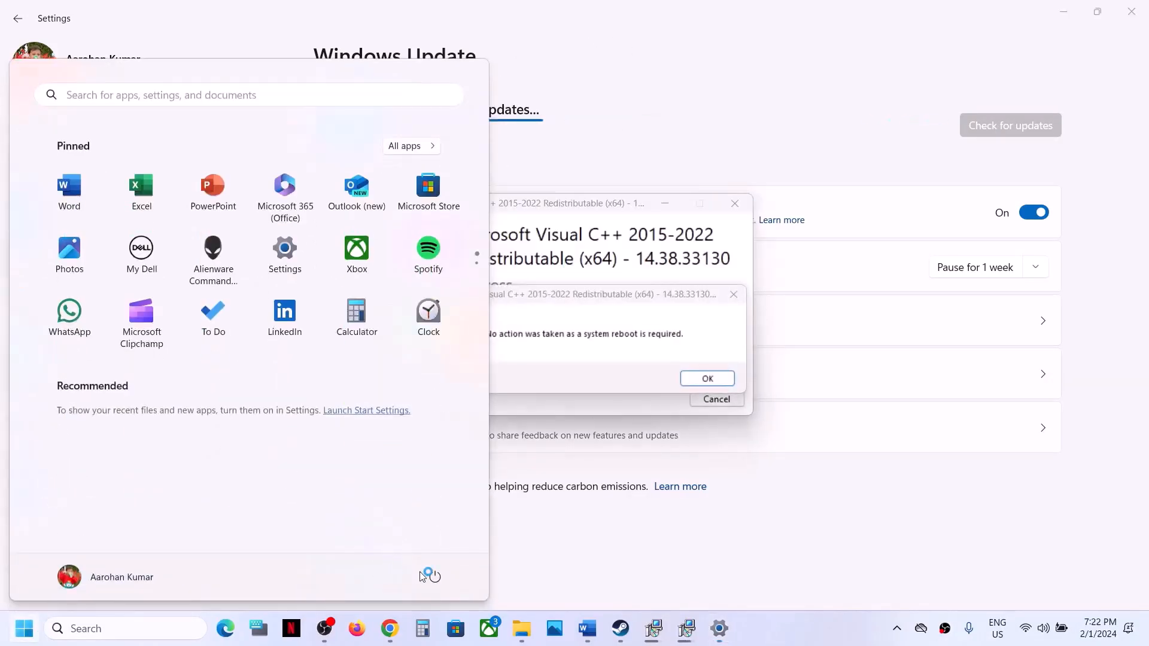
click(435, 576)
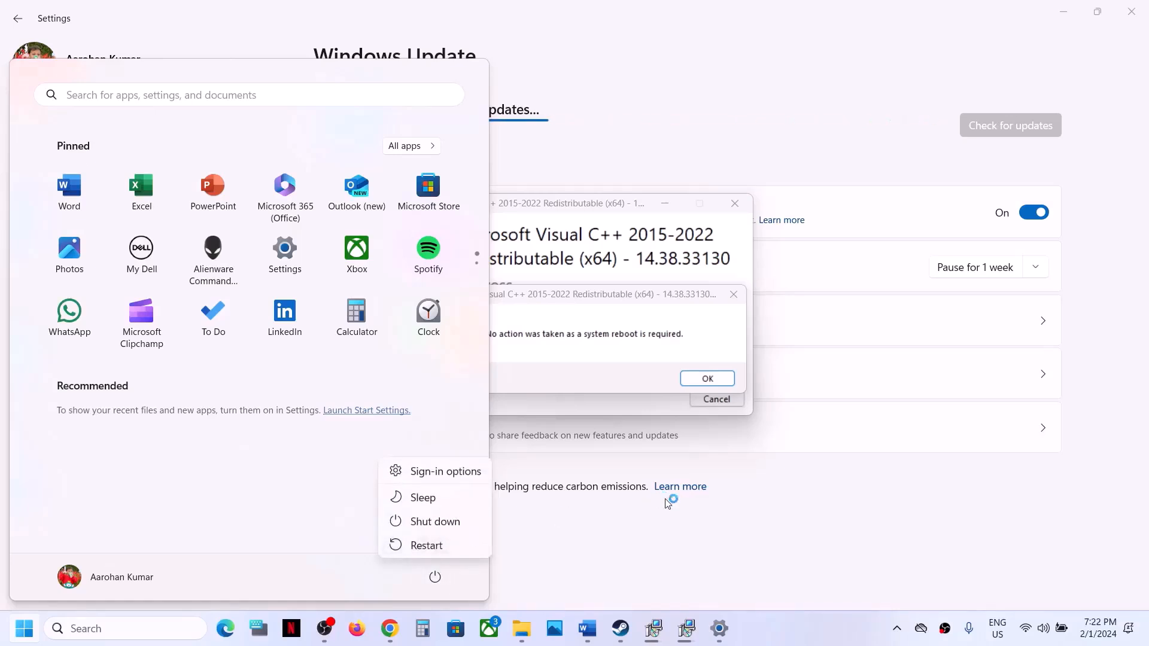
click(740, 537)
click(740, 536)
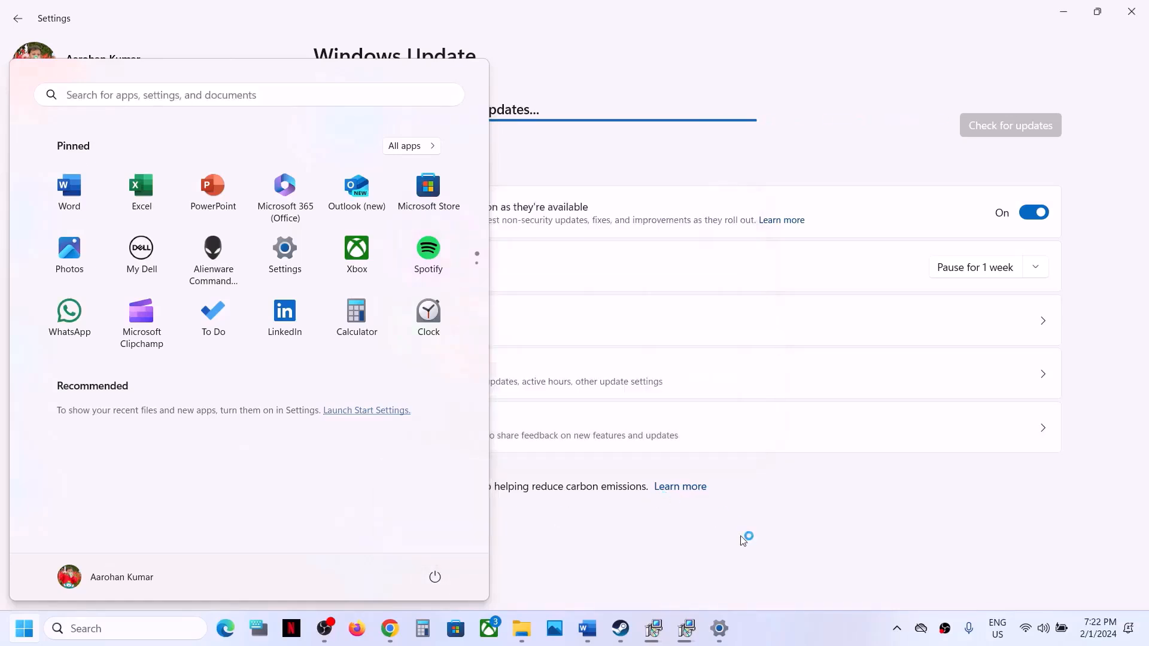
click(620, 628)
Switch to the Word guide, maximize it, and read Step 26 on unplugging USB devices, additional controllers and multiple monitors
click(587, 629)
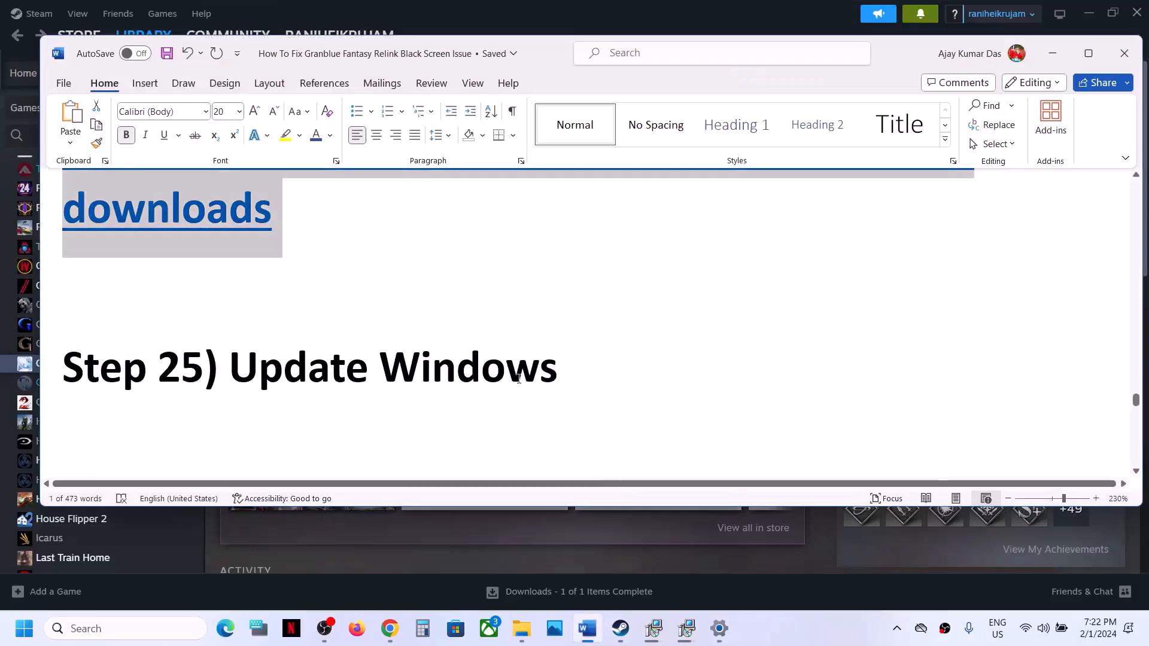
scroll(518, 378, down, 5)
scroll(298, 317, up, 1)
drag(252, 290, 369, 402)
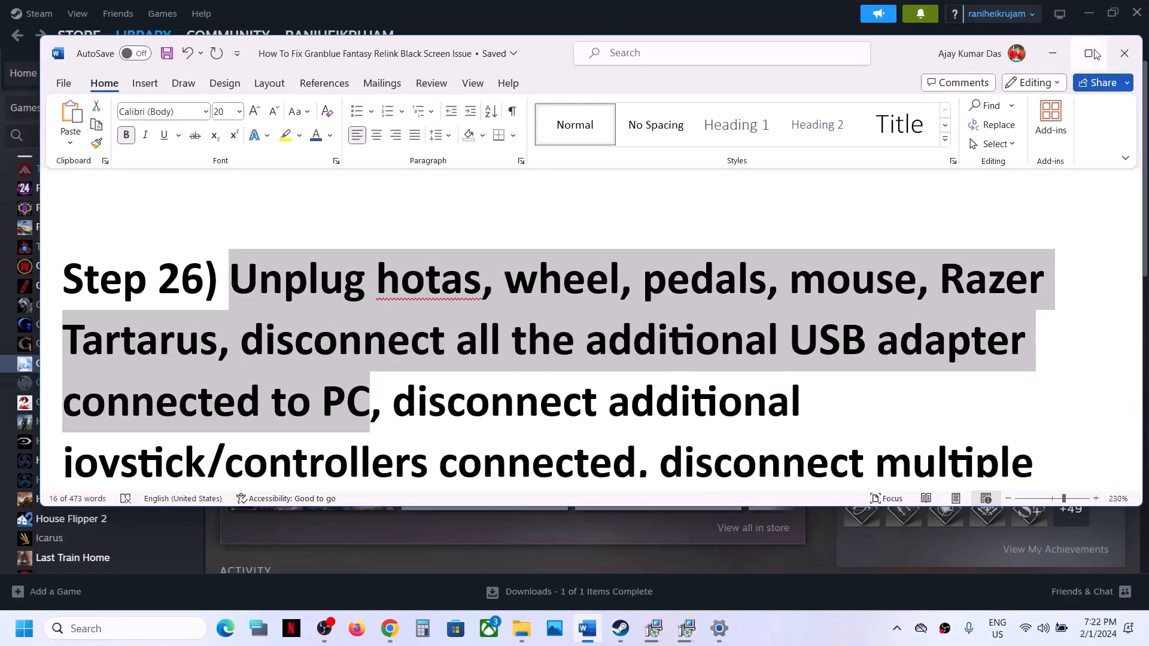
click(1089, 53)
click(567, 353)
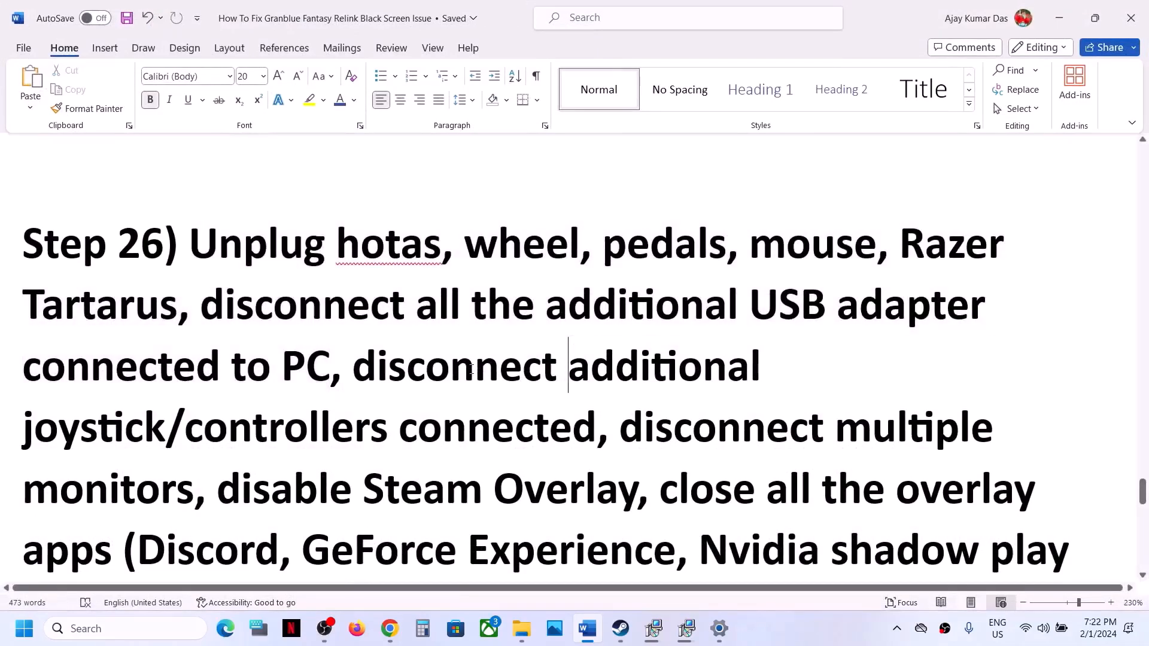
drag(354, 369, 584, 422)
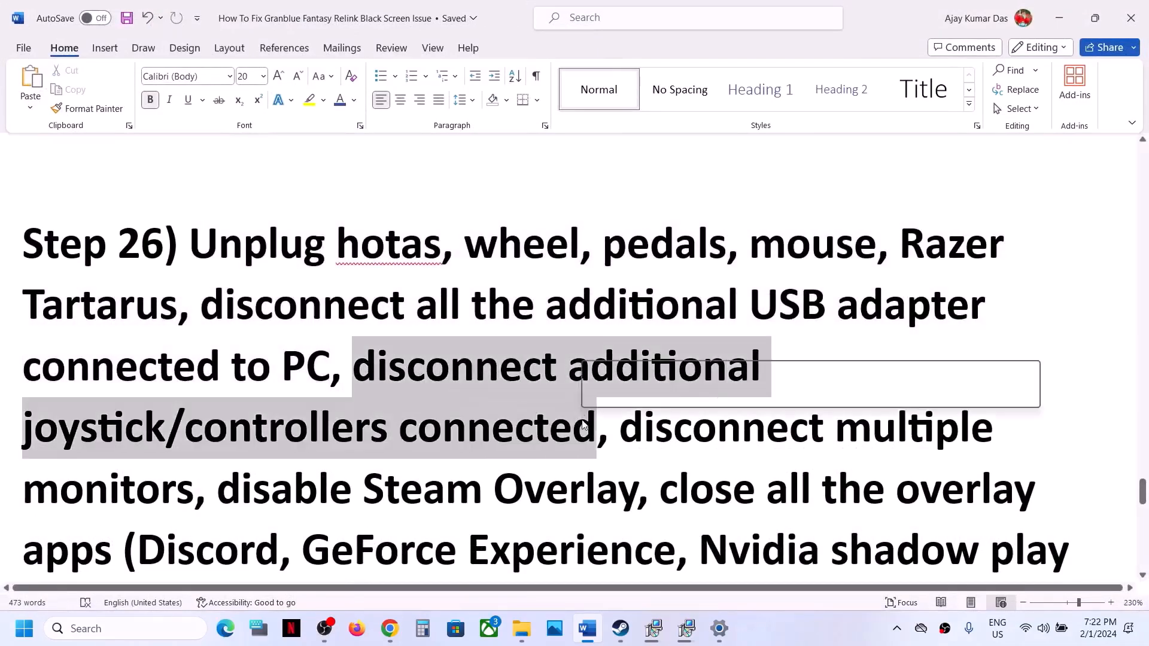
scroll(608, 426, down, 3)
drag(620, 266, 175, 356)
Read the Step 26 advice on Steam Overlay, overlay apps and overclocking apps, and search Windows for "msi"
click(276, 353)
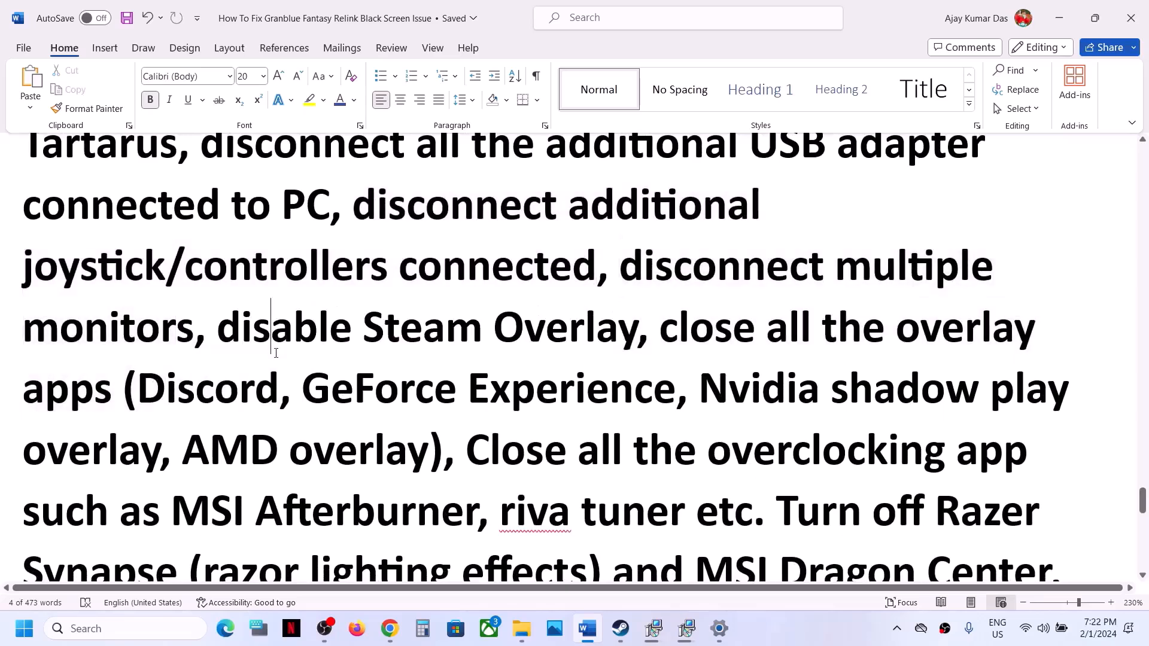
drag(233, 332, 552, 322)
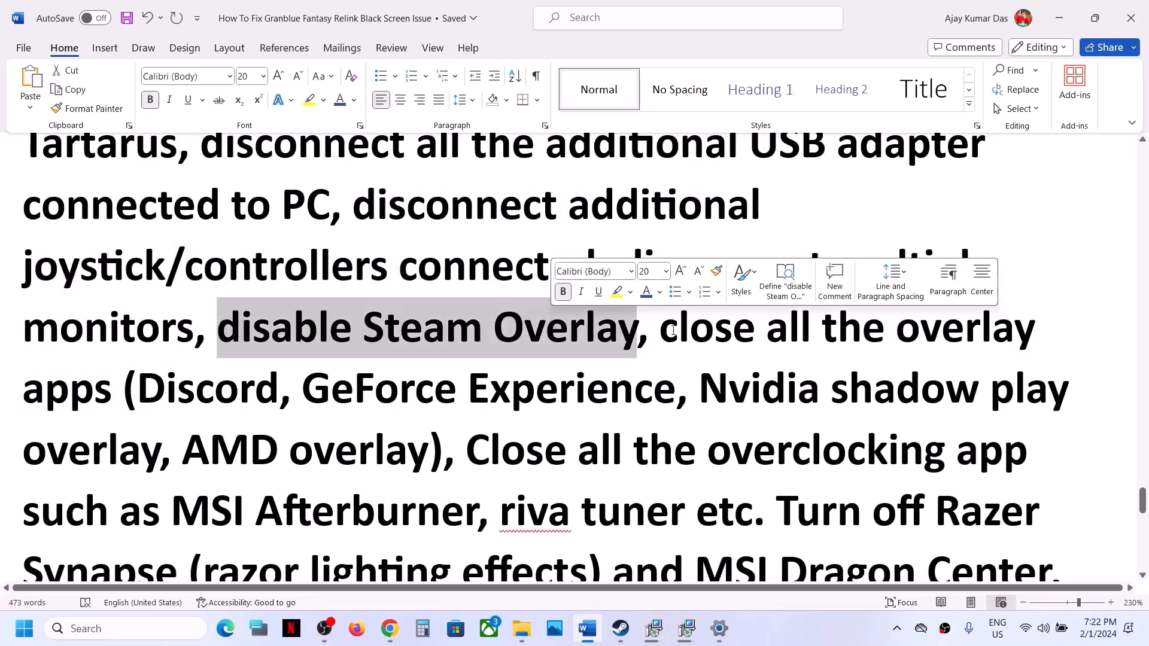
drag(677, 331, 615, 387)
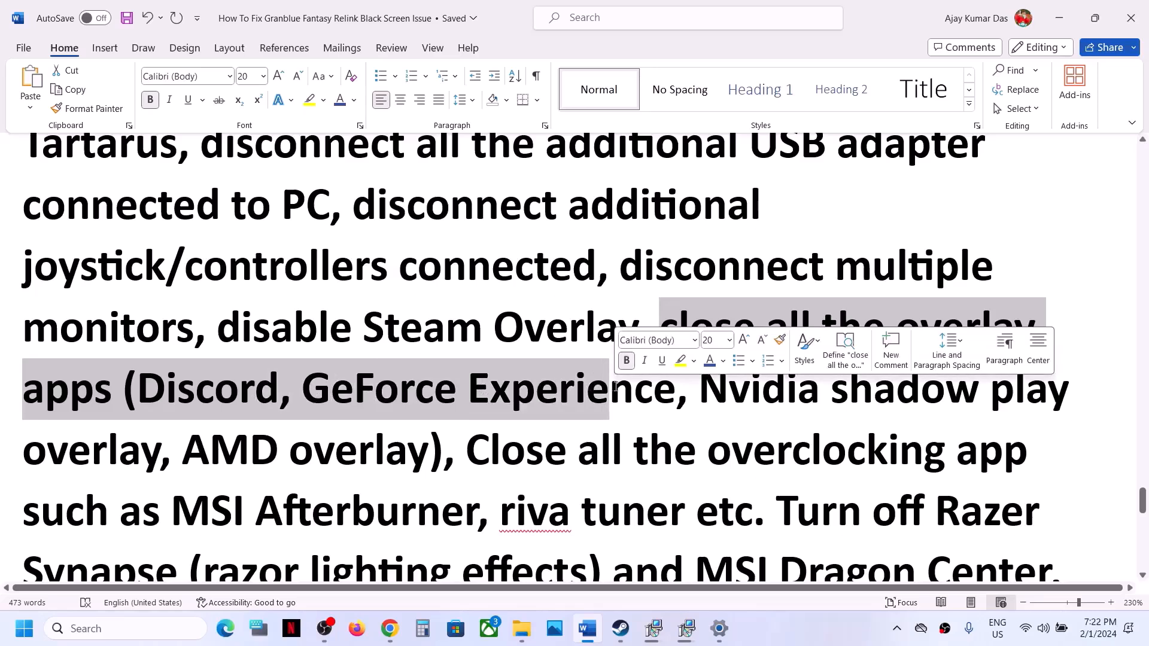
click(659, 390)
drag(664, 333, 464, 509)
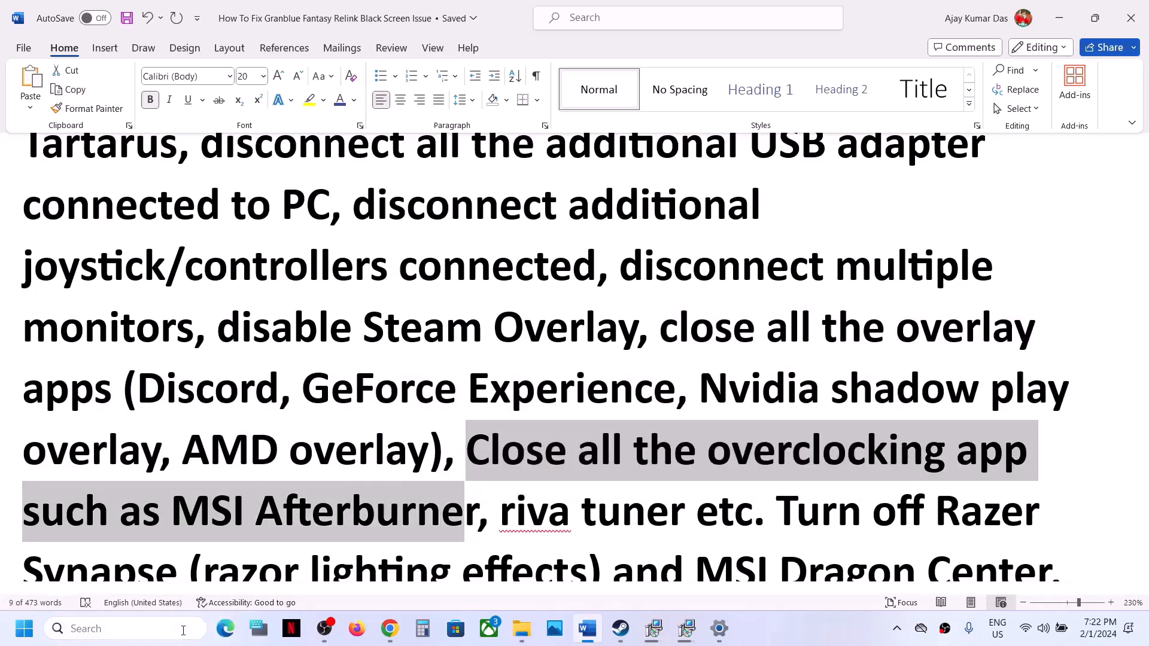
click(183, 631)
text(msi)
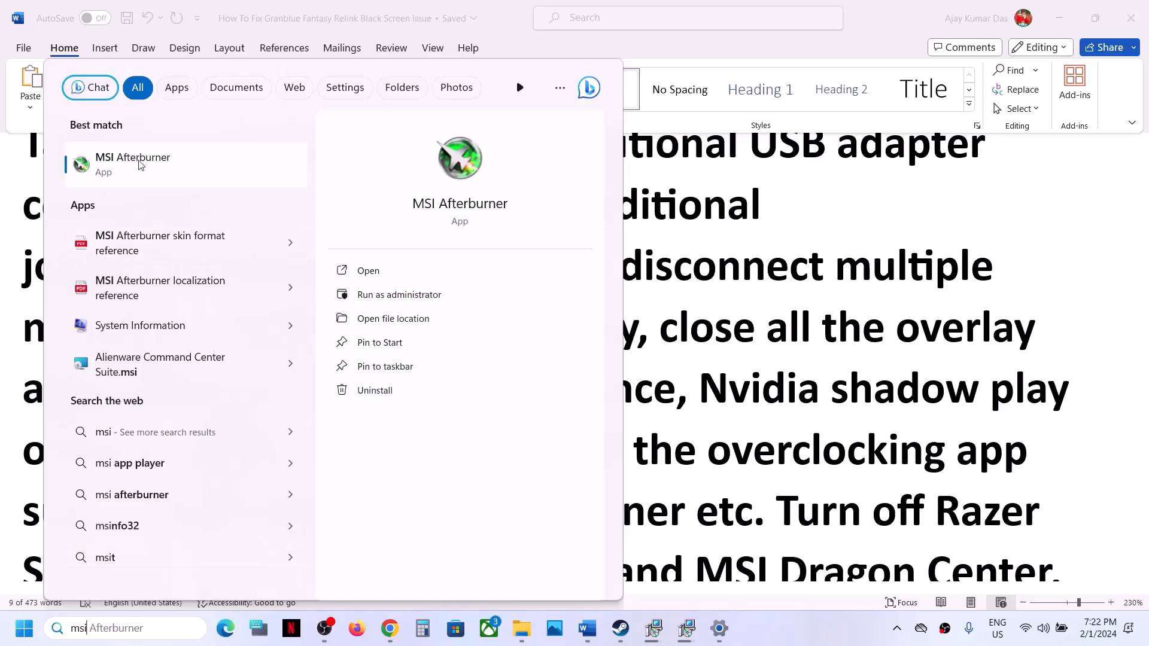
key(Escape)
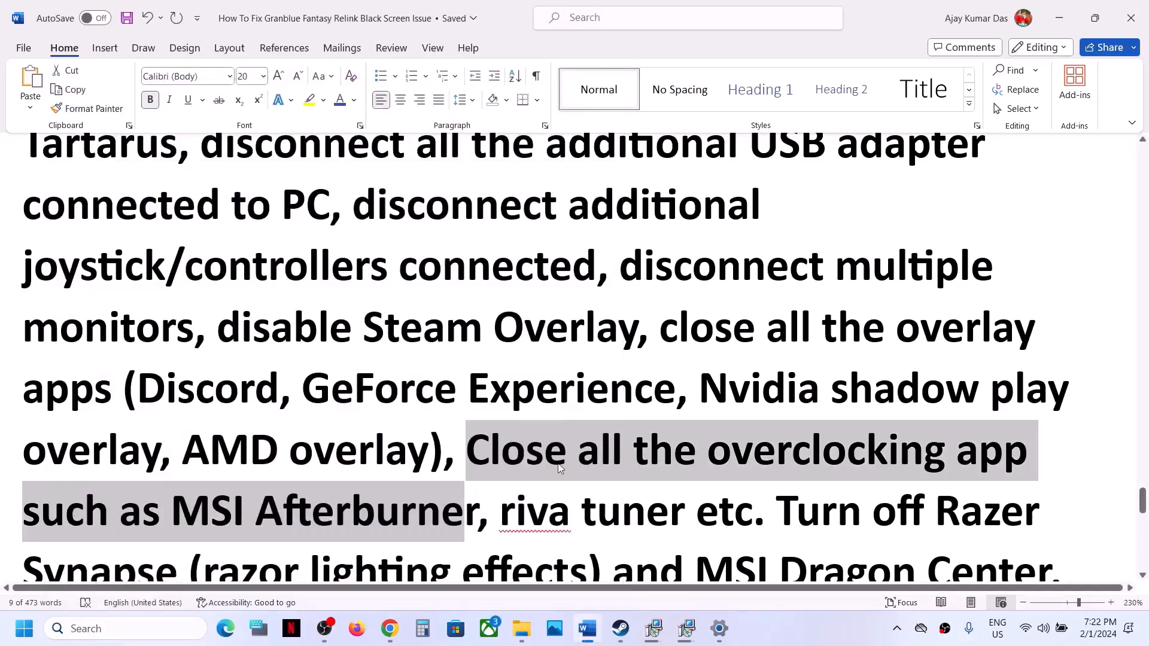
Read the rest of Step 26, from closing overclocking and lighting software to removing the undervolt and performing a clean boot
click(473, 458)
drag(467, 453, 633, 453)
scroll(791, 231, down, 5)
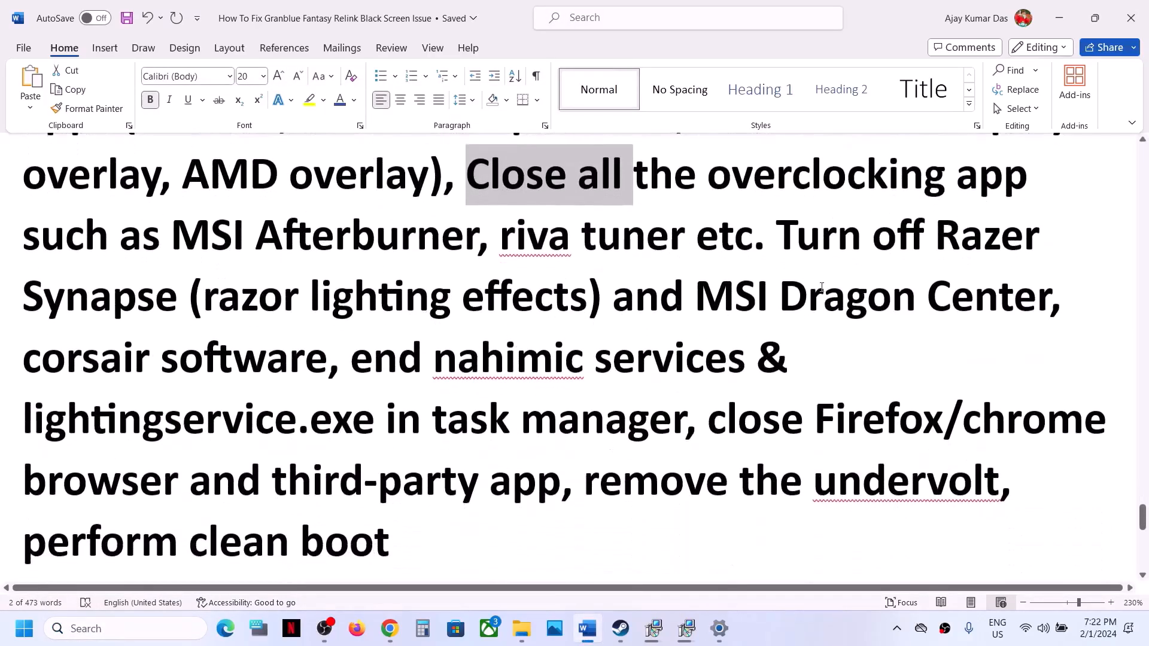
drag(779, 231, 684, 408)
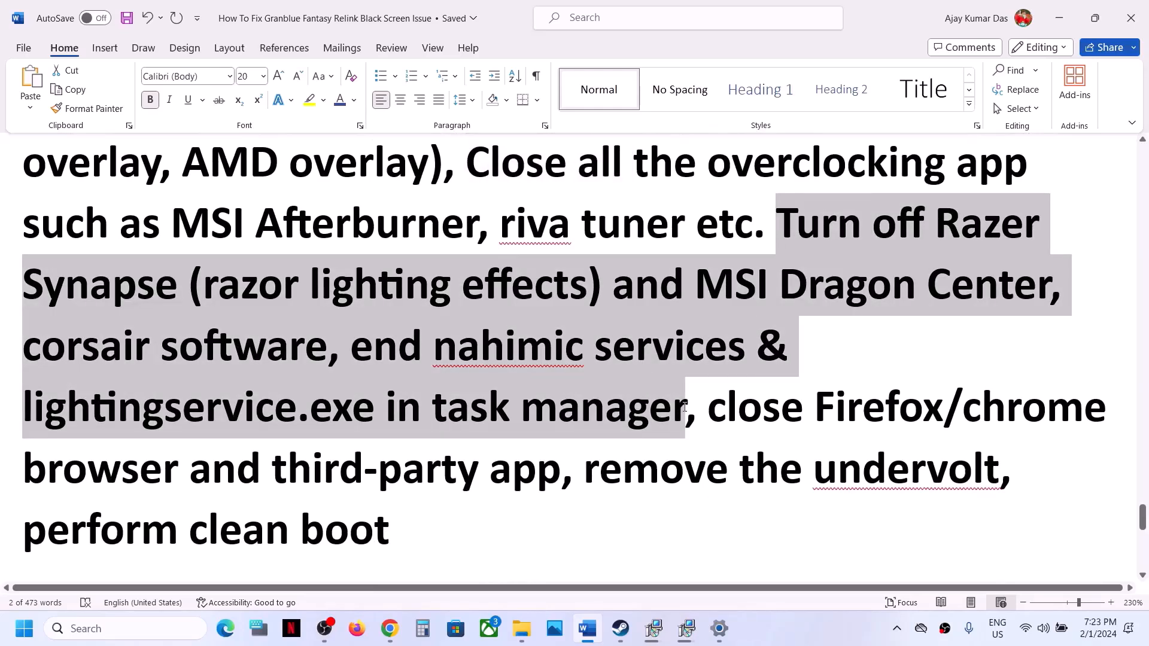
drag(710, 410, 960, 472)
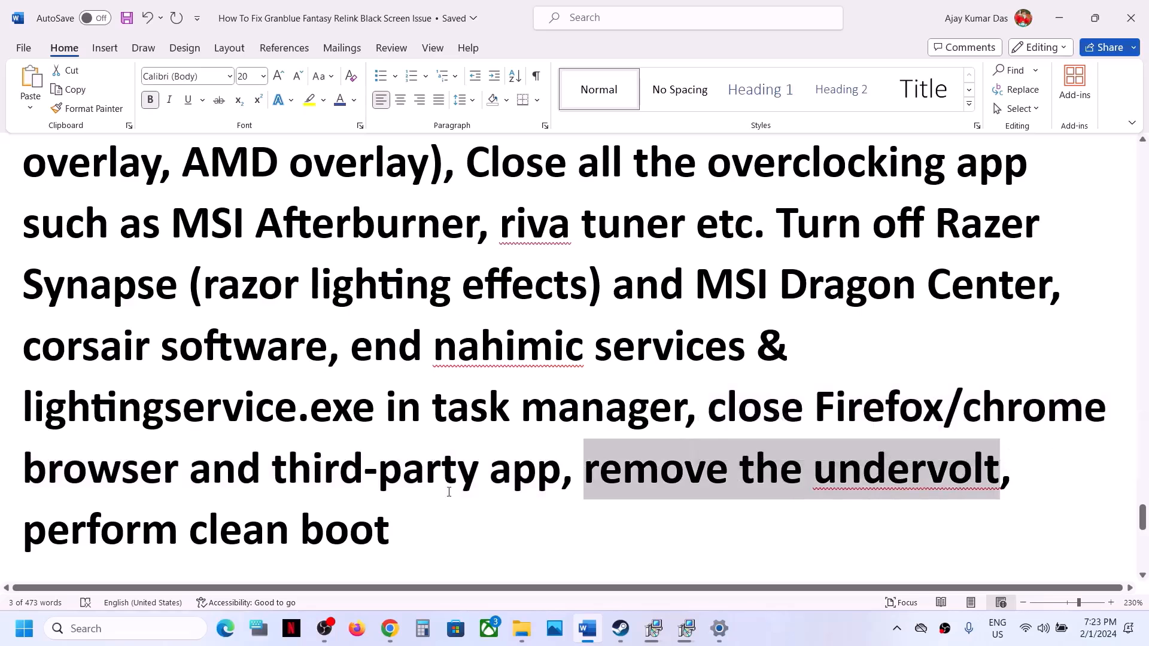
drag(435, 522, 23, 530)
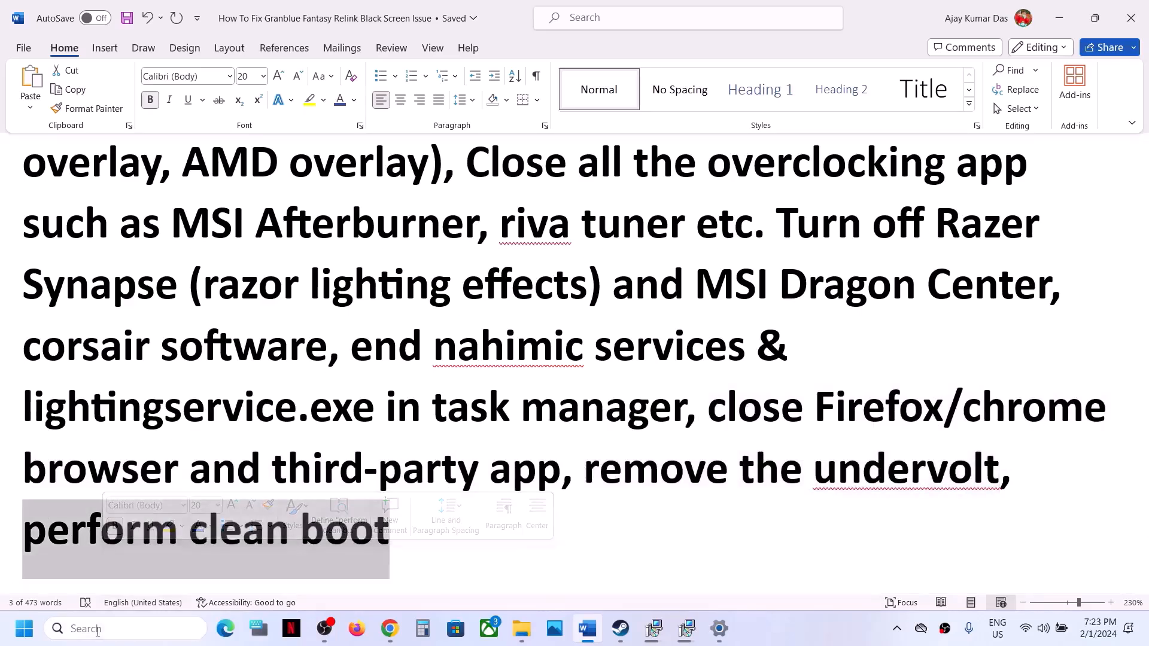
In System Configuration, hide all Microsoft services, disable all the remaining services, and apply the change
click(99, 630)
text(system)
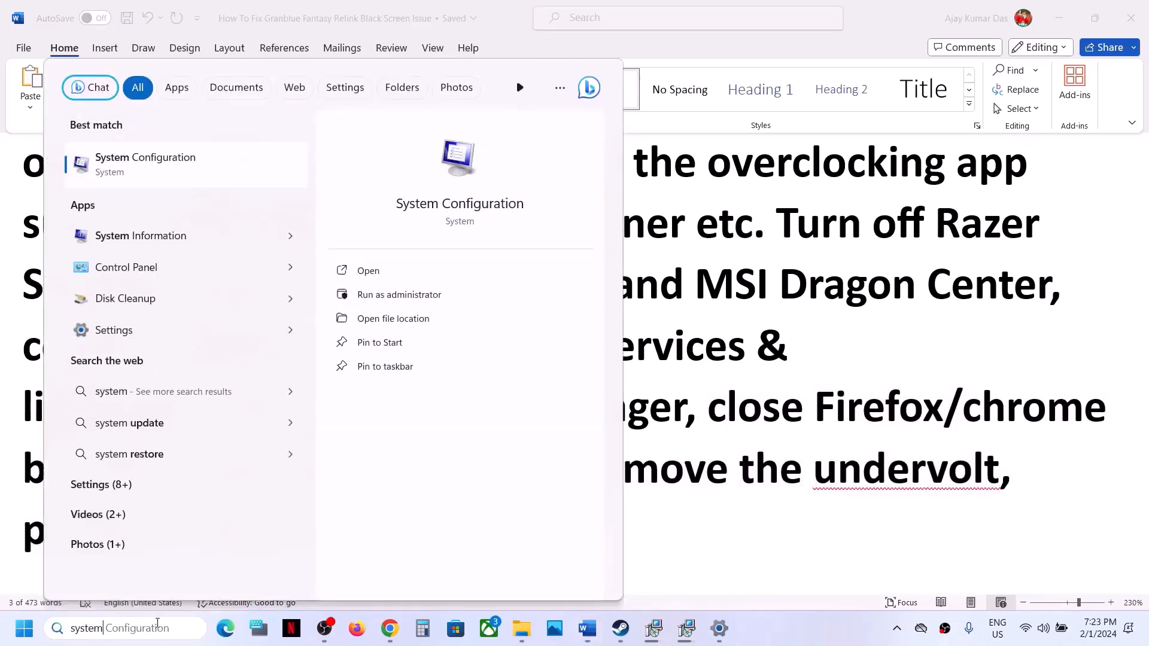
click(208, 171)
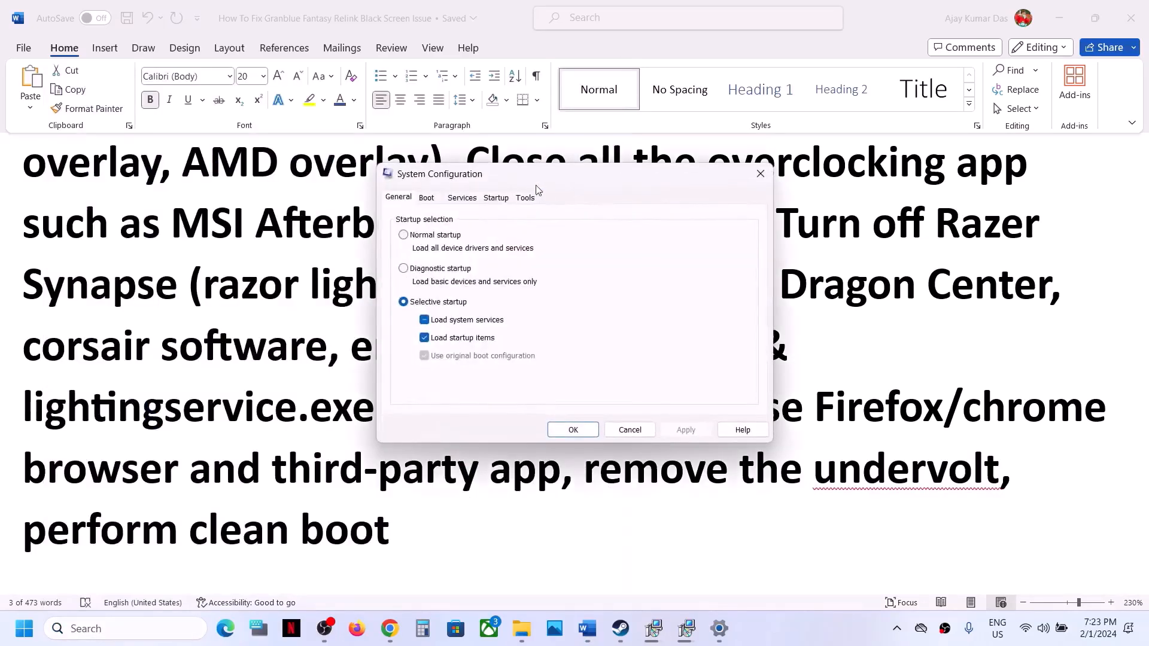
click(462, 198)
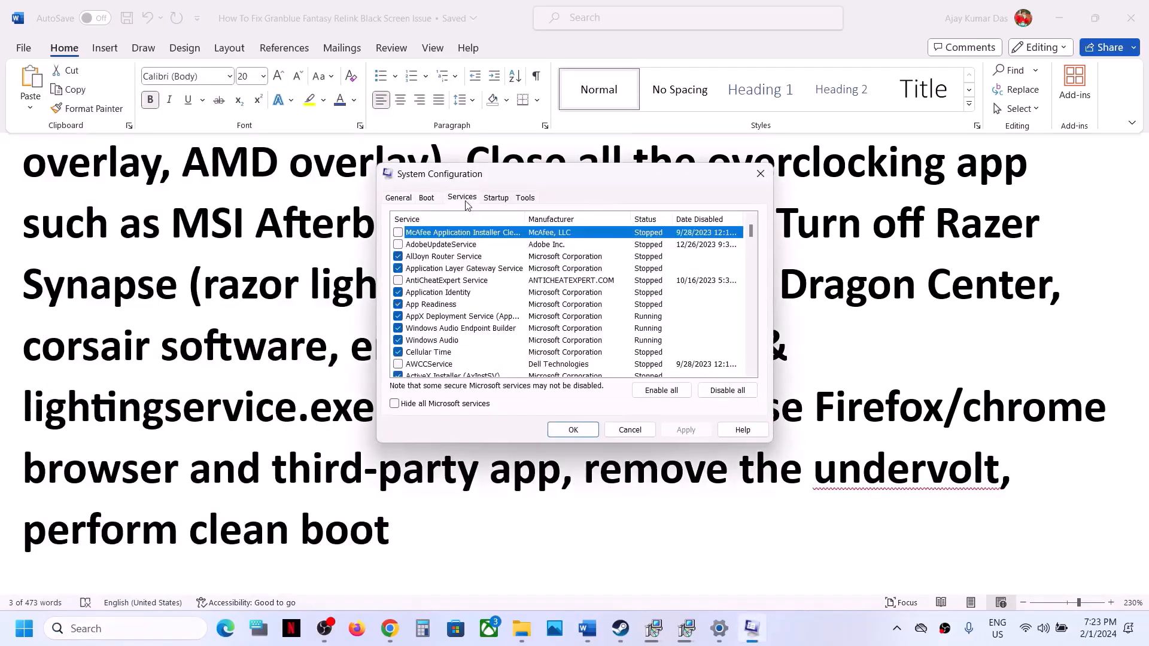
click(394, 404)
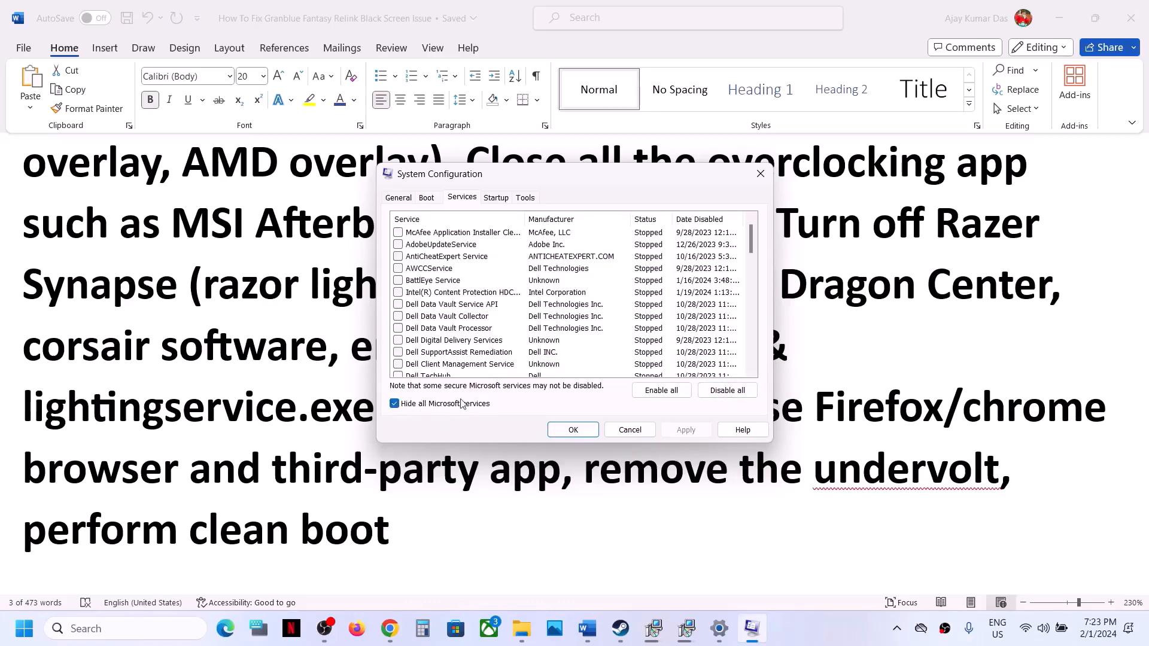
click(728, 391)
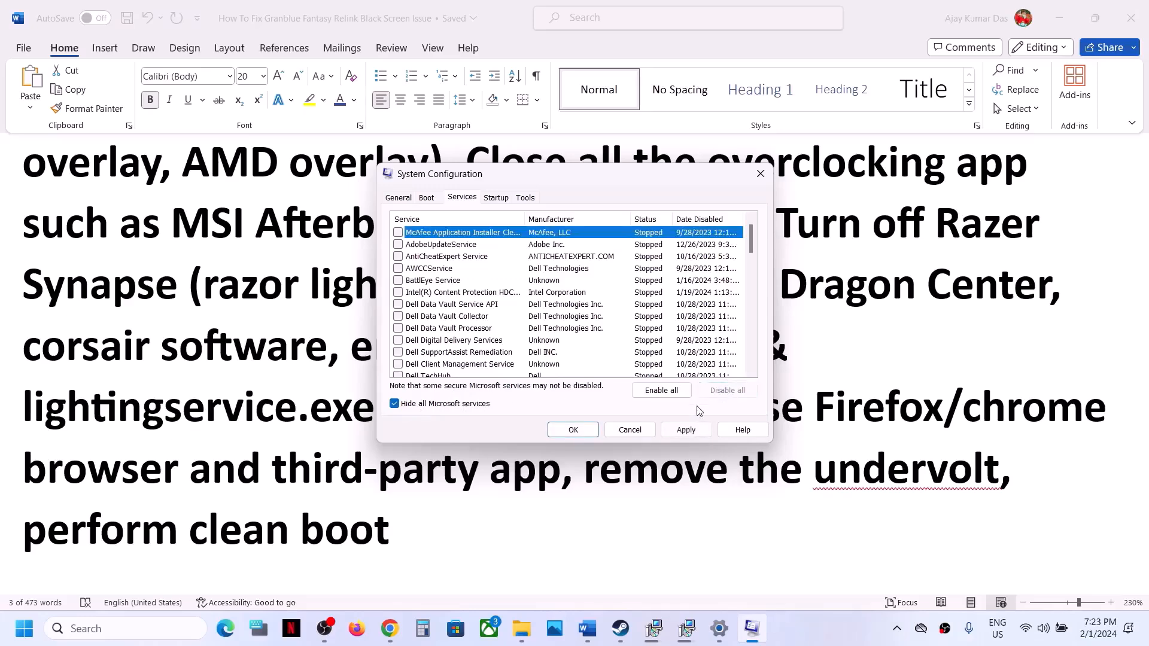
click(686, 429)
click(589, 435)
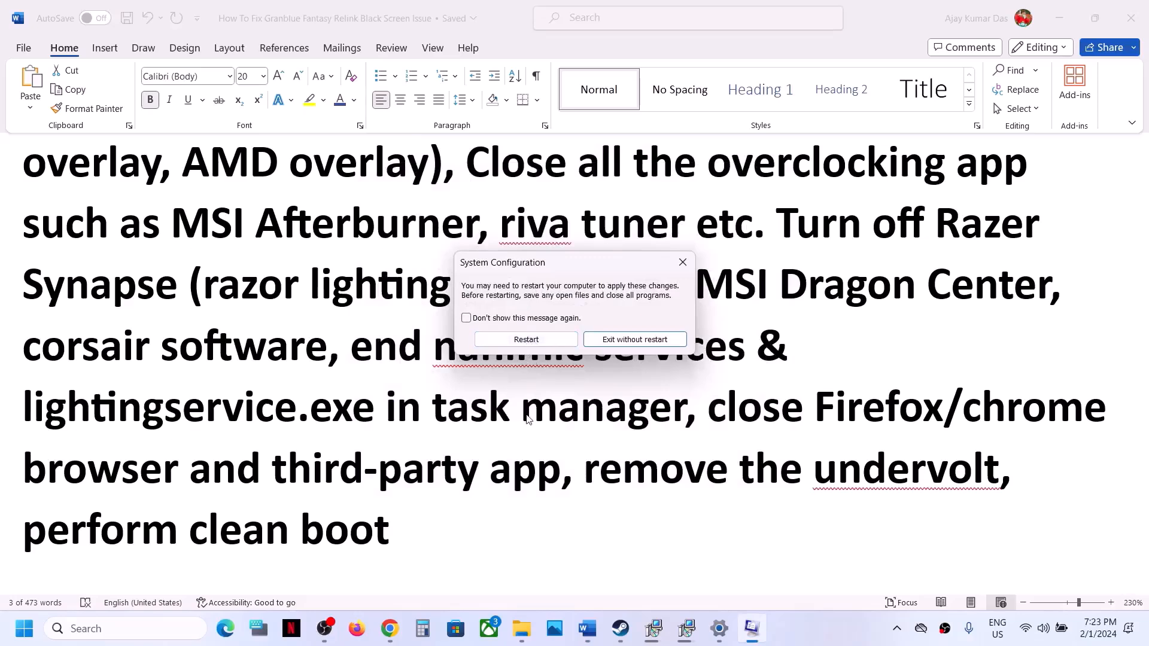
Return to the Word guide and go to Step 27 on window modes and lower graphics settings
click(528, 419)
scroll(527, 415, down, 5)
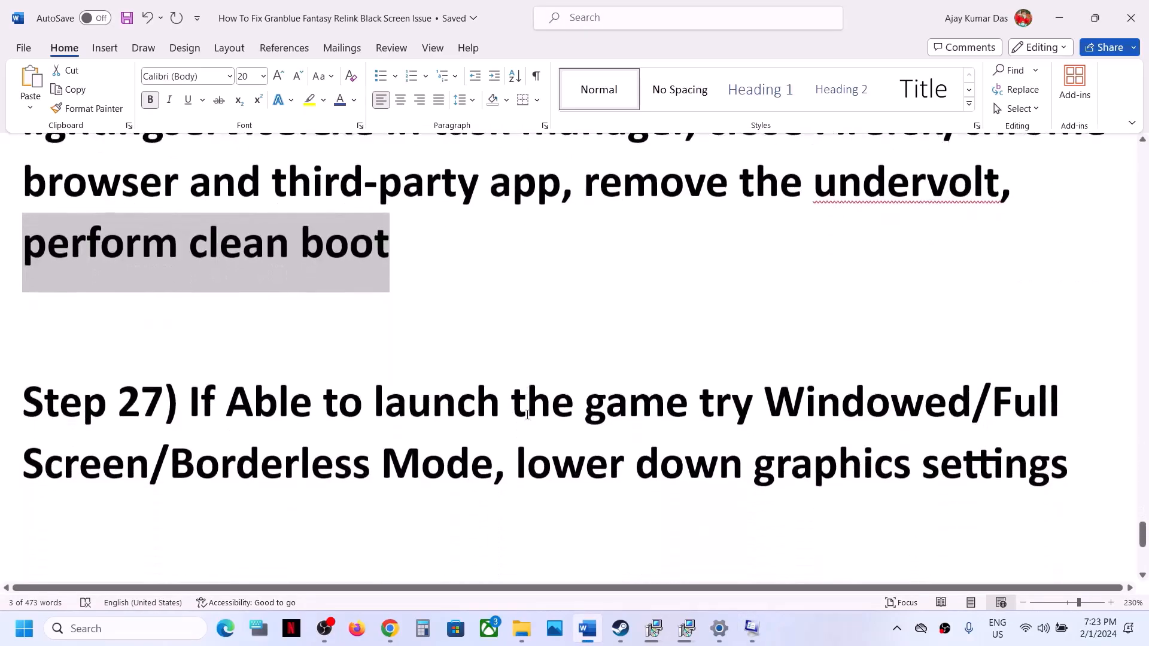
Read Step 27 on trying windowed, full screen or borderless mode and lowering the graphics settings
right_click(528, 414)
click(213, 393)
click(202, 390)
shift+click(694, 390)
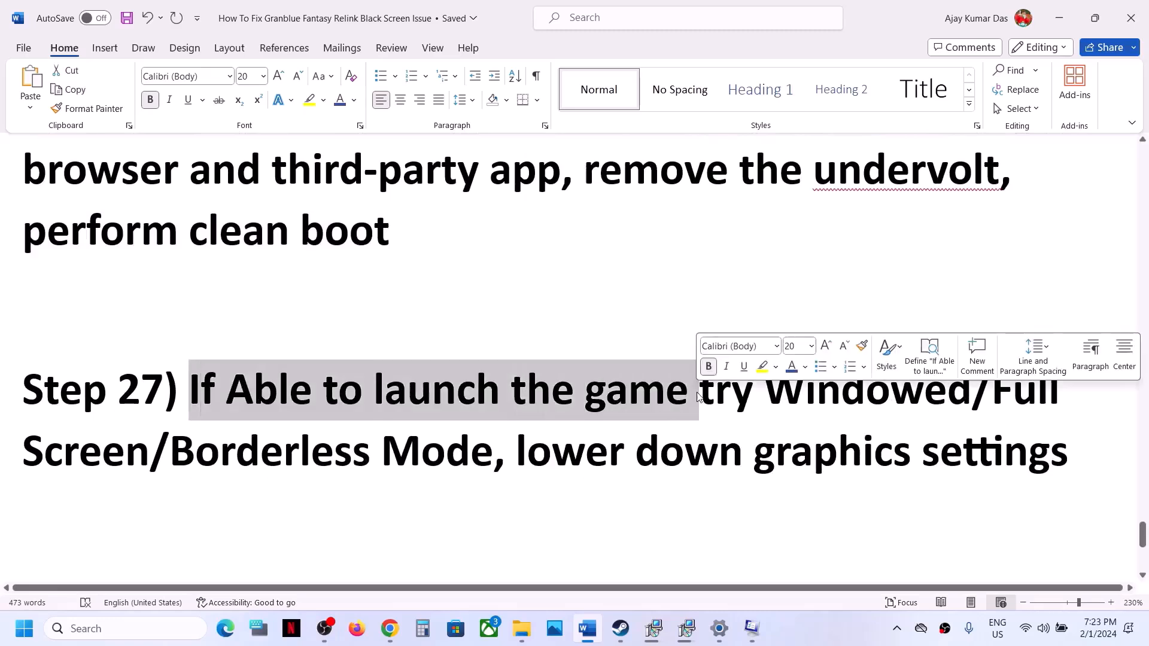
click(777, 398)
drag(777, 398, 282, 458)
drag(363, 456, 435, 451)
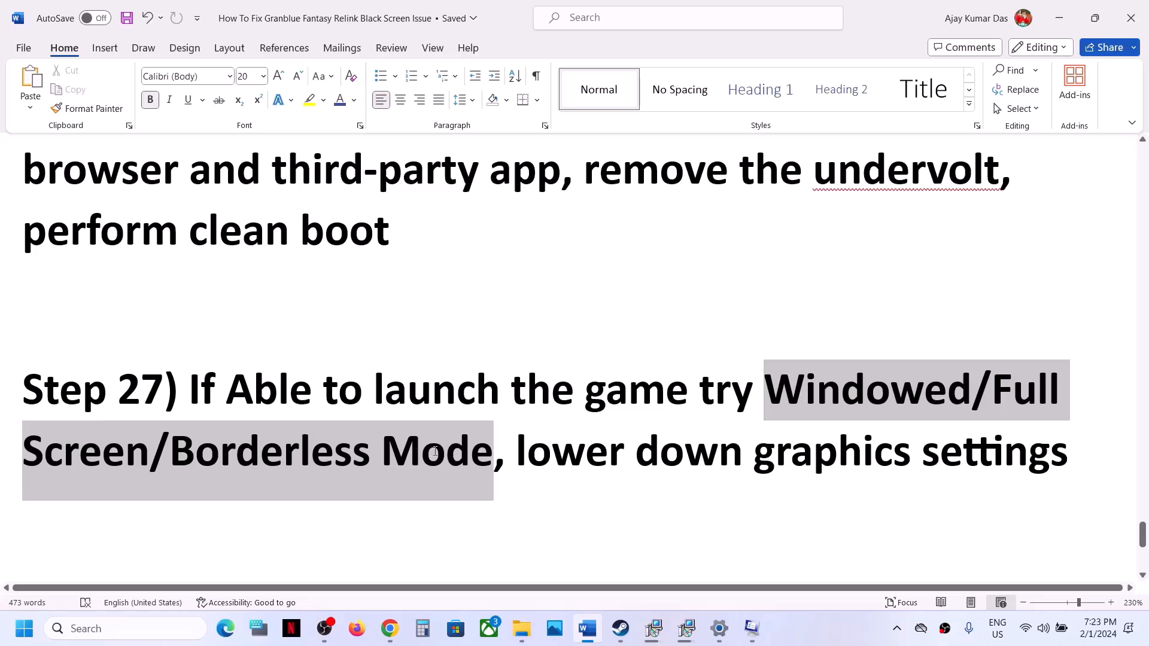
drag(517, 452, 1068, 453)
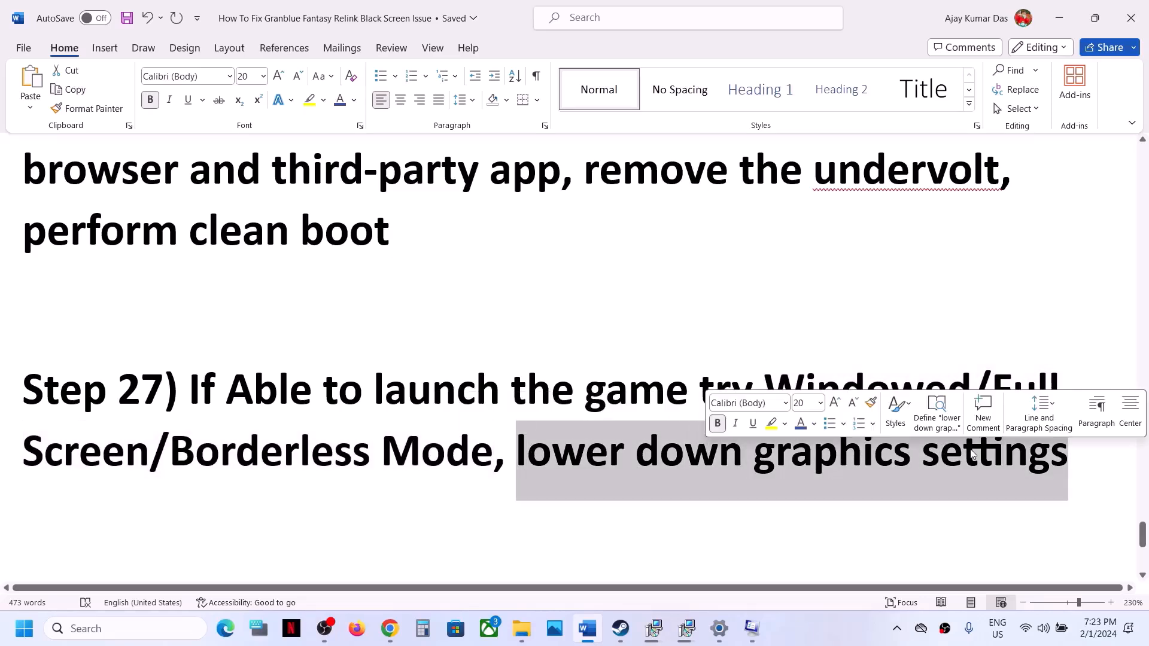
click(685, 459)
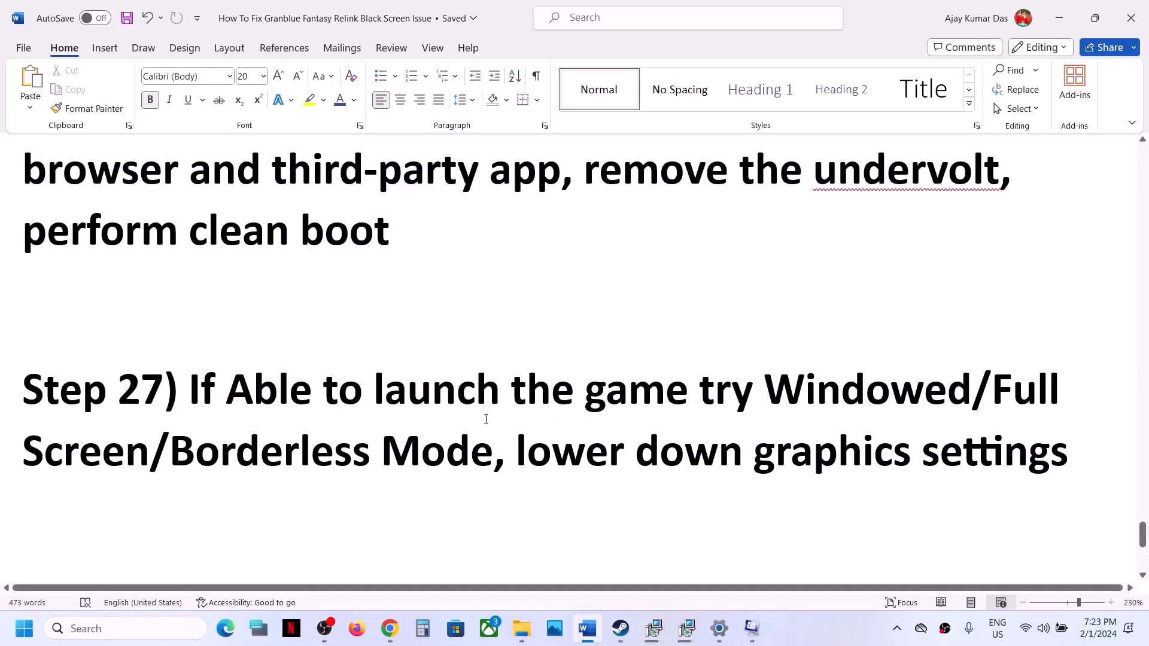
Read Step 28 on updating the system BIOS and check the laptop's battery charge in the Windows quick settings
scroll(486, 419, down, 3)
drag(190, 407, 590, 450)
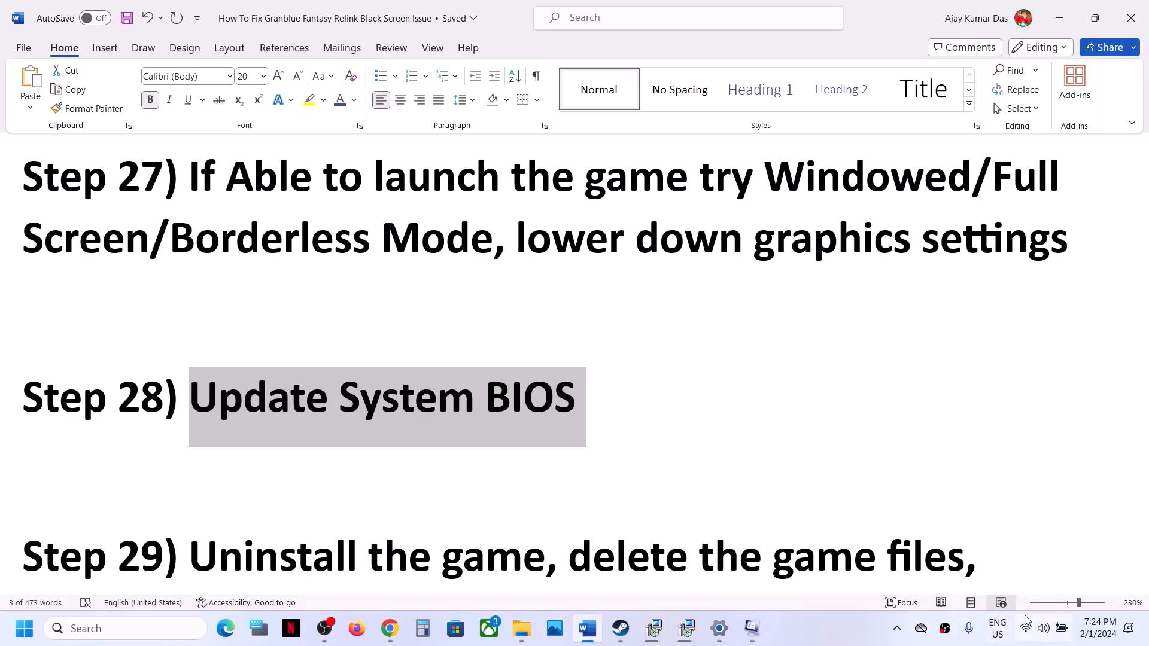
click(1056, 629)
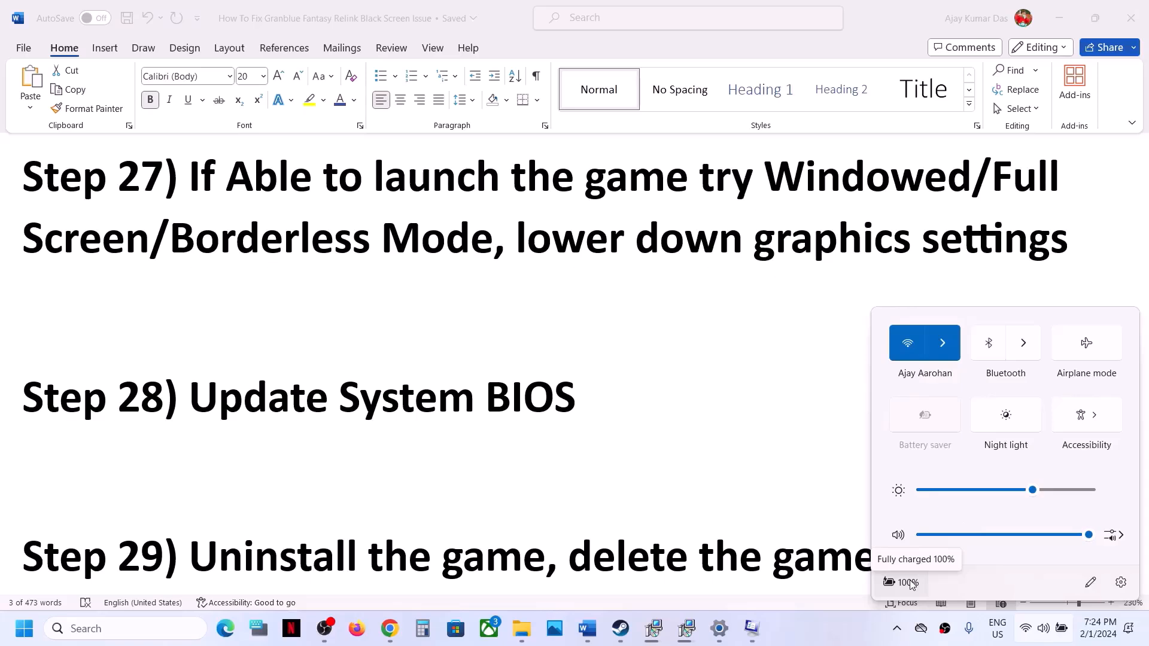
click(569, 431)
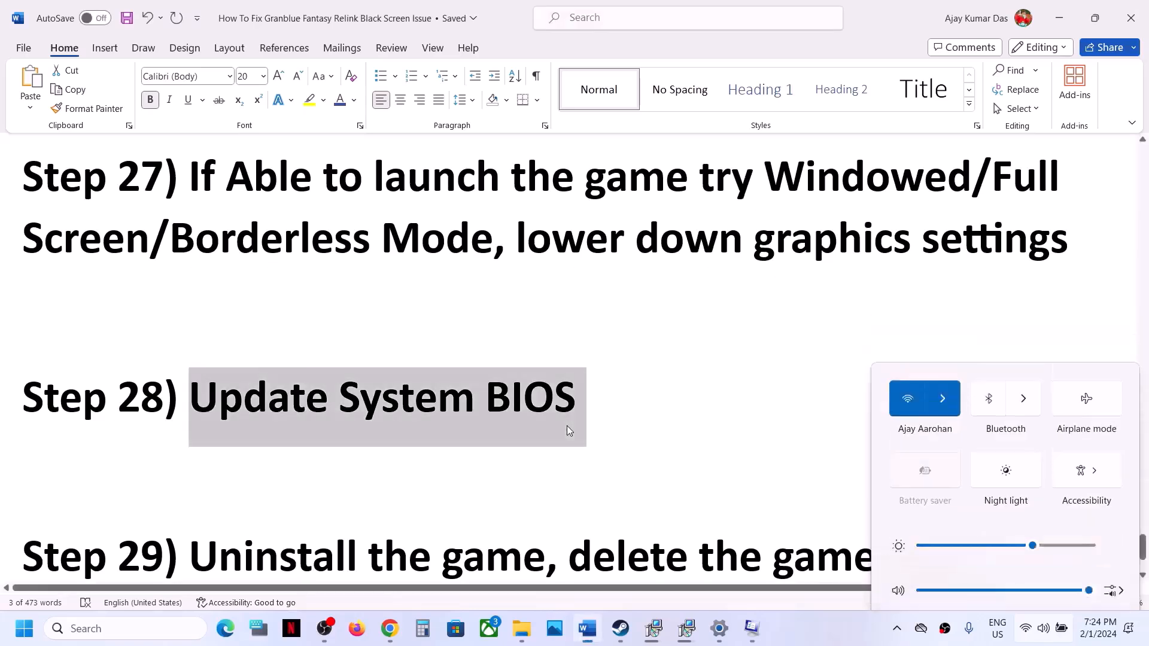
Read the start of Step 29 and look up the uninstall option for Granblue Fantasy: Relink in the Steam library, then return to Word
scroll(566, 419, down, 2)
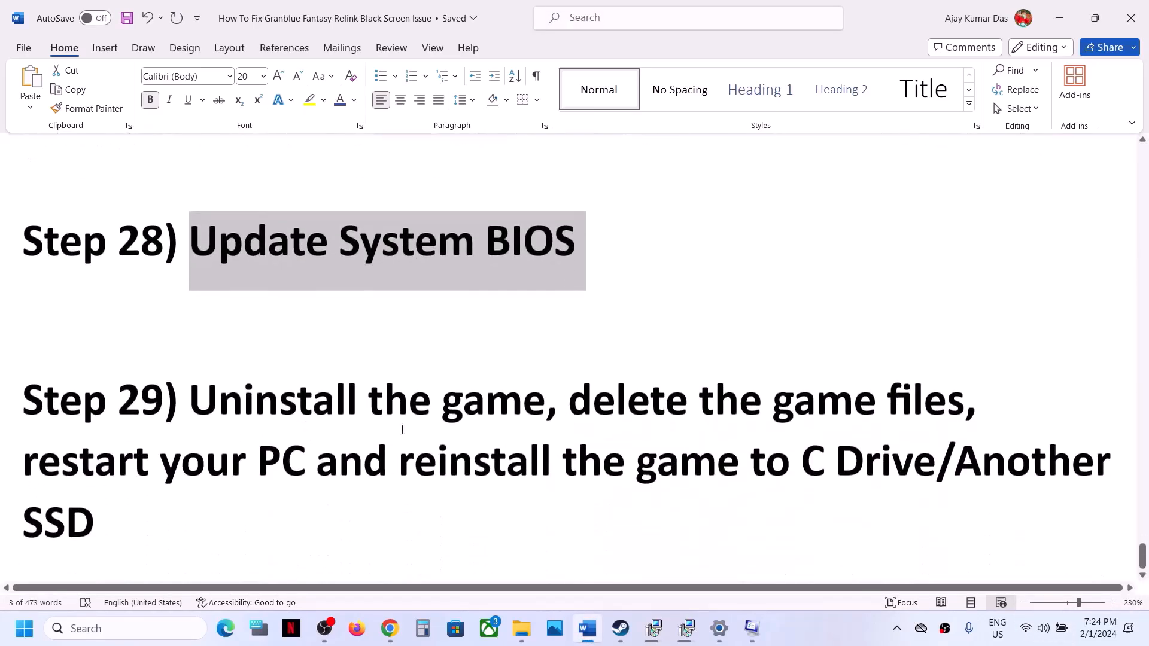
drag(558, 396, 747, 459)
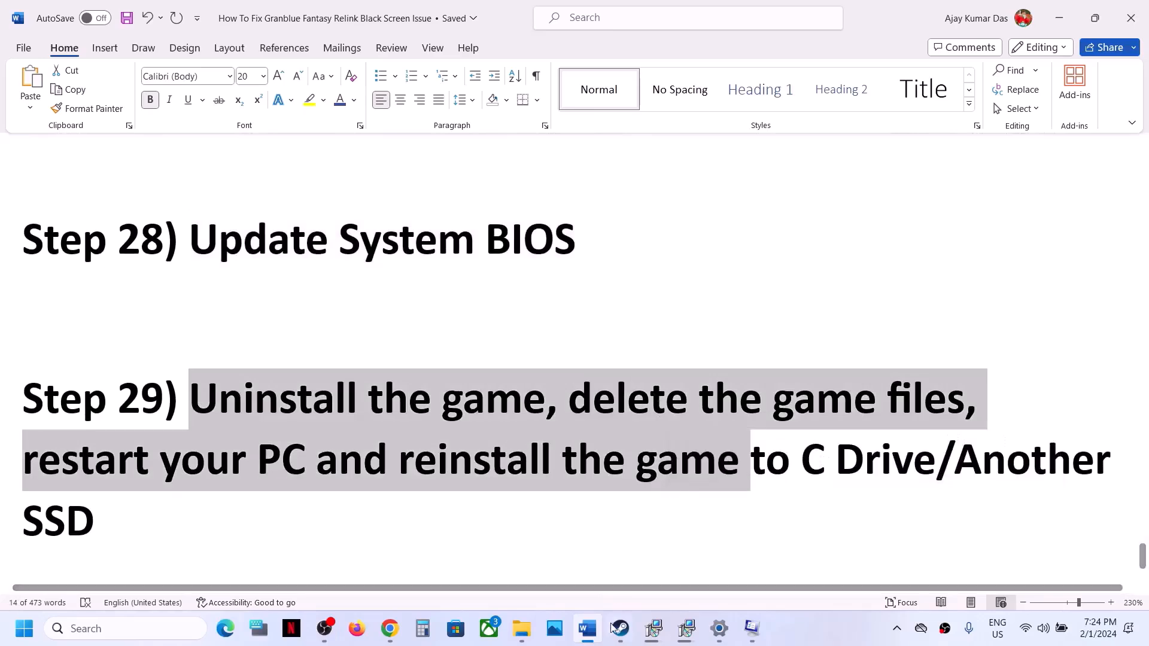
click(621, 628)
right_click(151, 366)
mouse_move(242, 453)
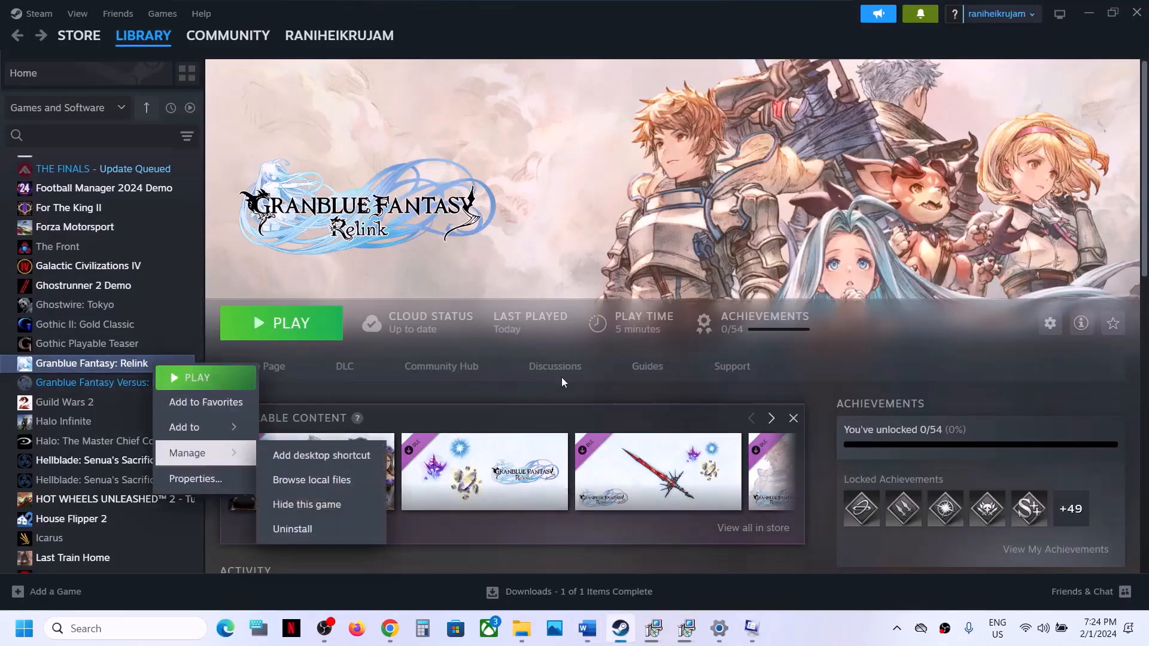
click(566, 310)
click(587, 628)
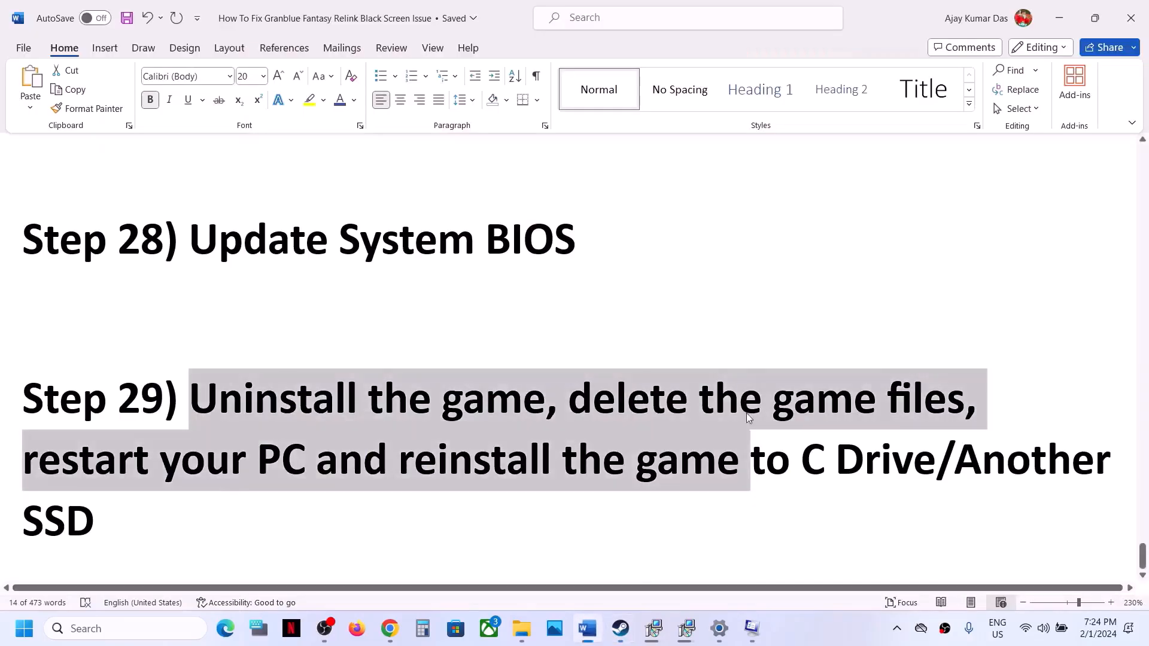
Read the rest of Step 29 on deleting game files, restarting and reinstalling to C Drive or another SSD, and minimize the guide
drag(581, 423, 276, 460)
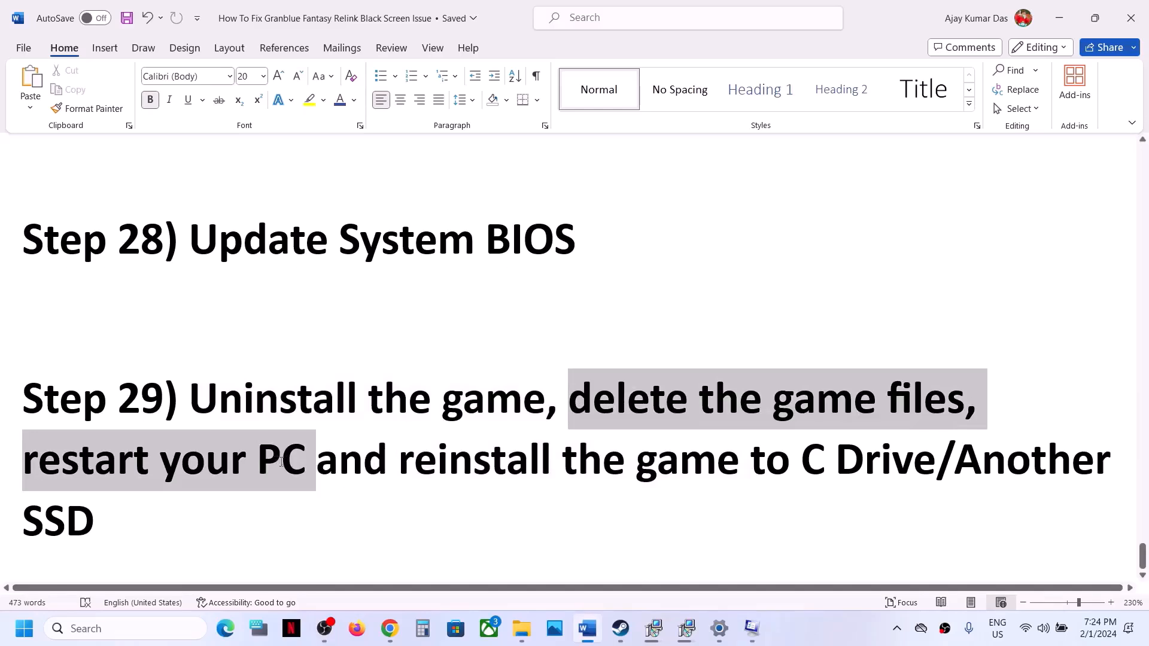
drag(389, 461, 952, 460)
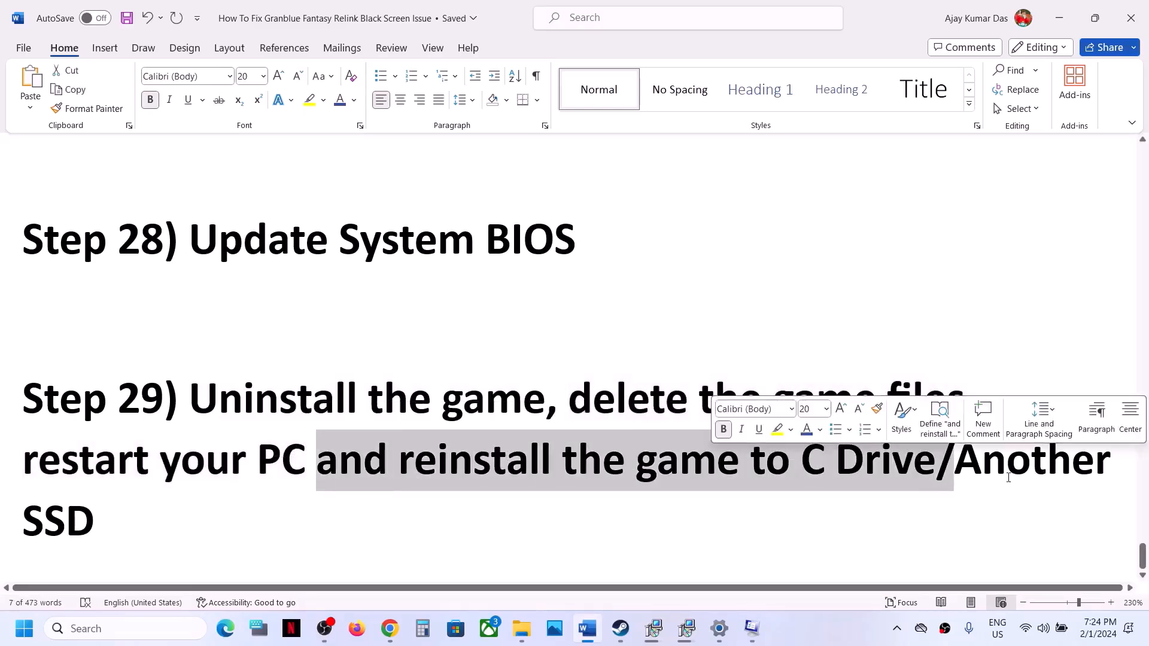
drag(796, 479, 871, 460)
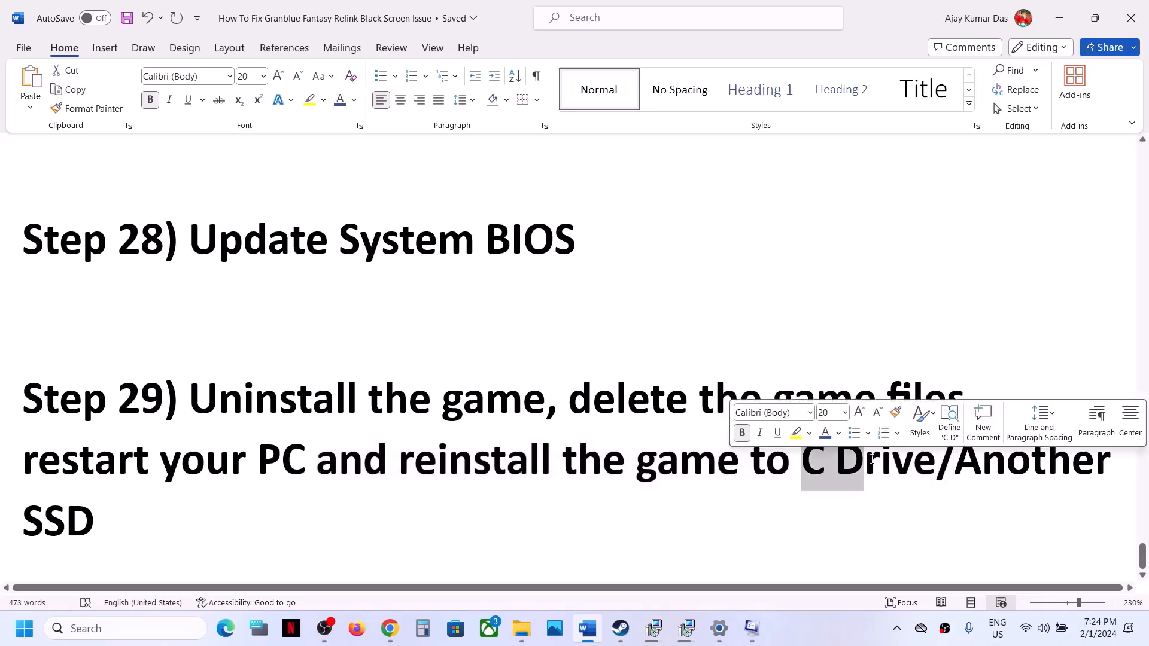
drag(768, 463, 846, 464)
drag(960, 466, 931, 501)
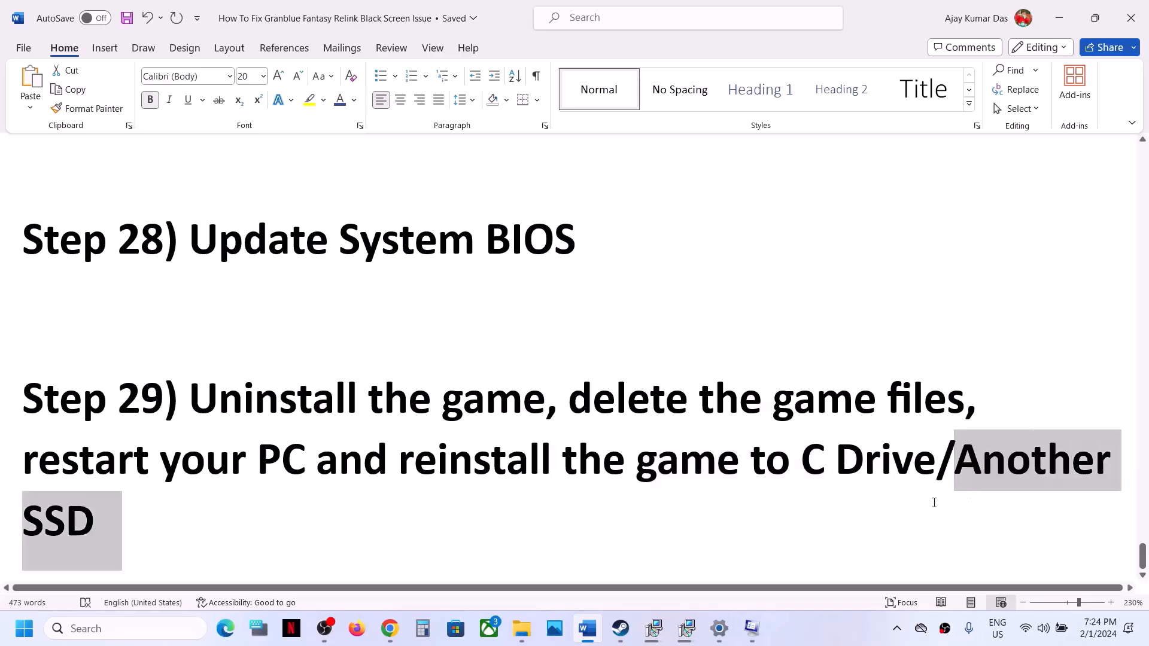
click(1058, 18)
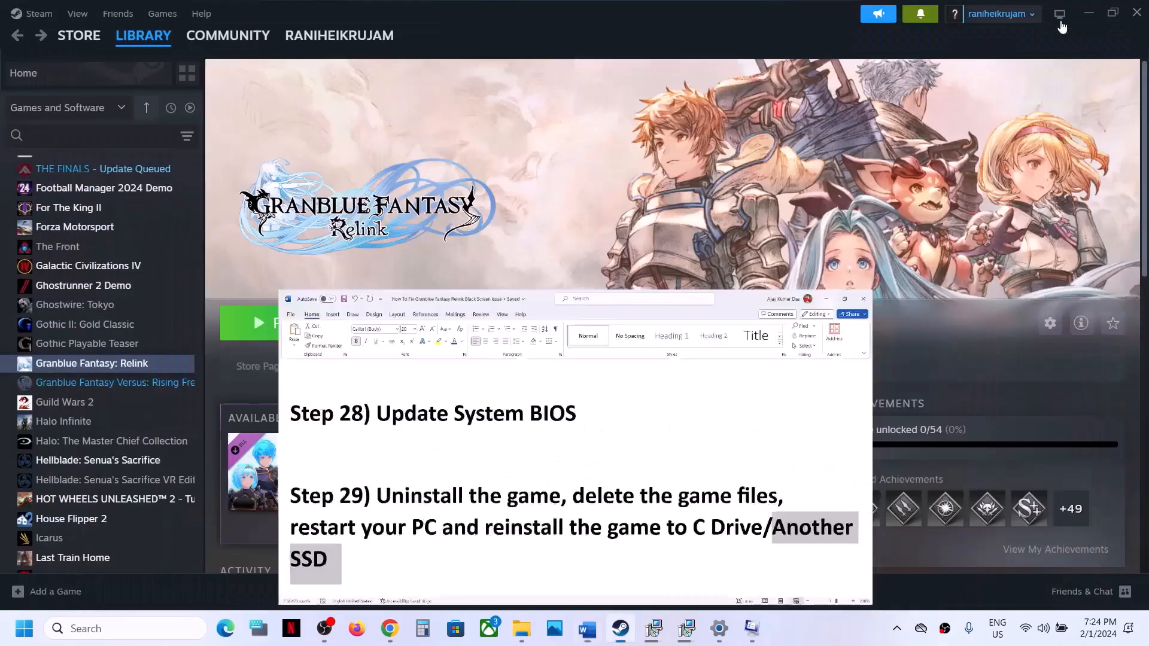